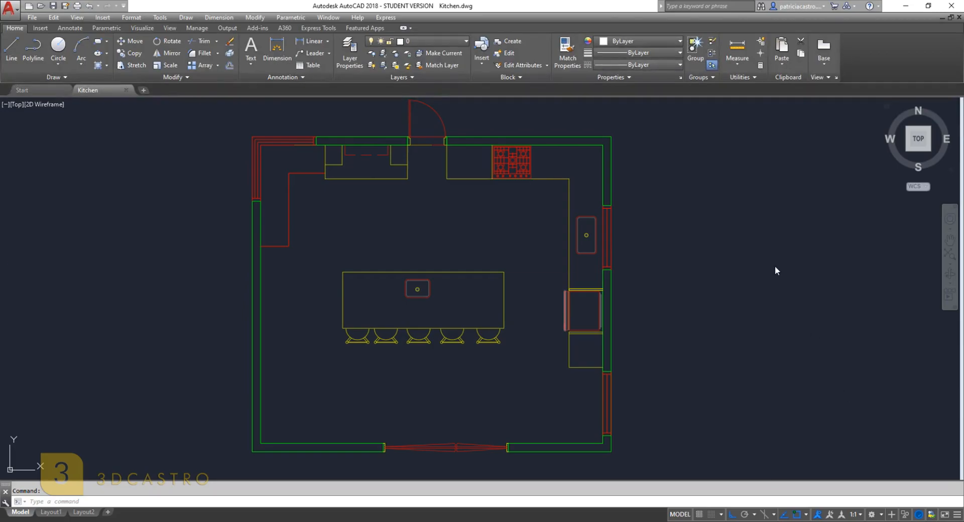
Examine the kitchen floor plan, including the cabinets along the upper wall, the central island and the surrounding walls
scroll(564, 262, down, 2)
scroll(440, 267, up, 2)
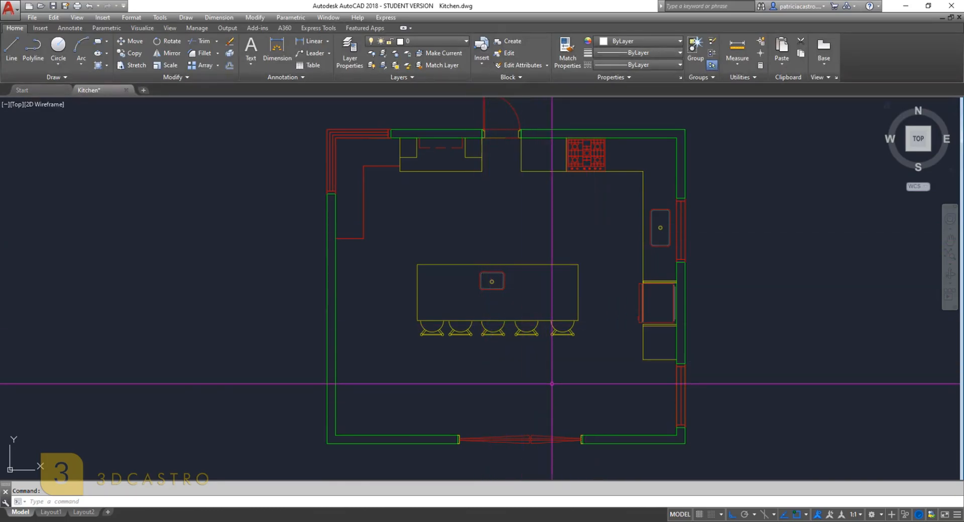
scroll(552, 384, down, 2)
scroll(555, 332, up, 2)
mouse_move(555, 319)
middle_down()
mouse_move(577, 279)
mouse_move(569, 250)
middle_up()
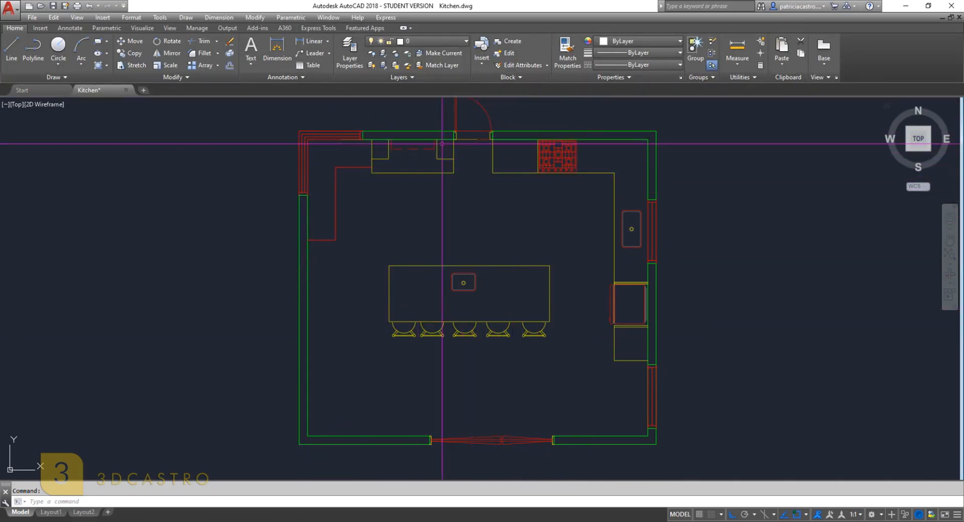
scroll(408, 143, up, 6)
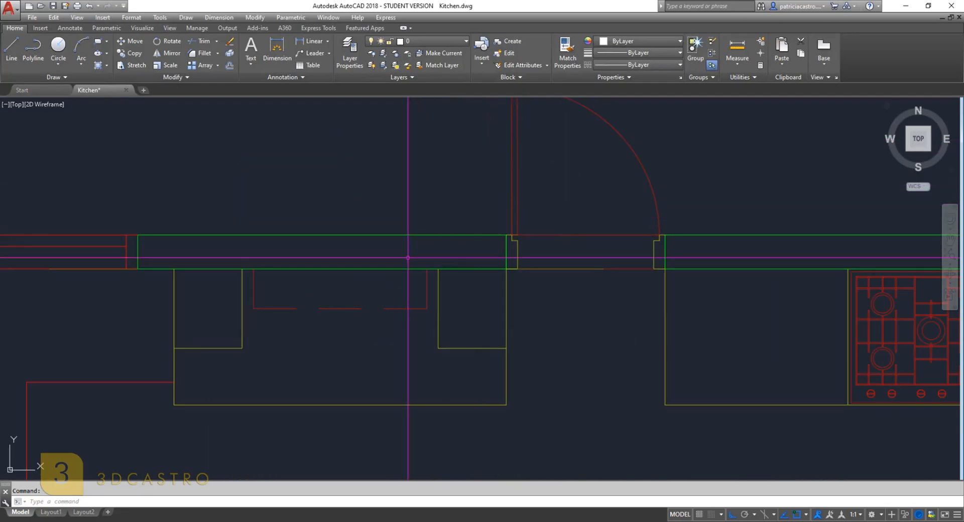
scroll(544, 241, down, 5)
middle_drag(548, 265, 533, 191)
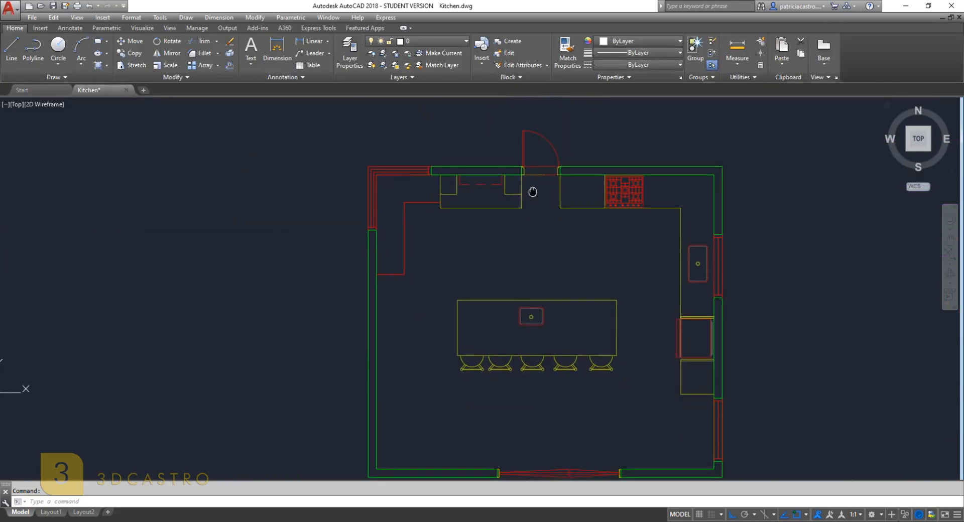
middle_drag(541, 270, 512, 200)
middle_drag(538, 245, 500, 266)
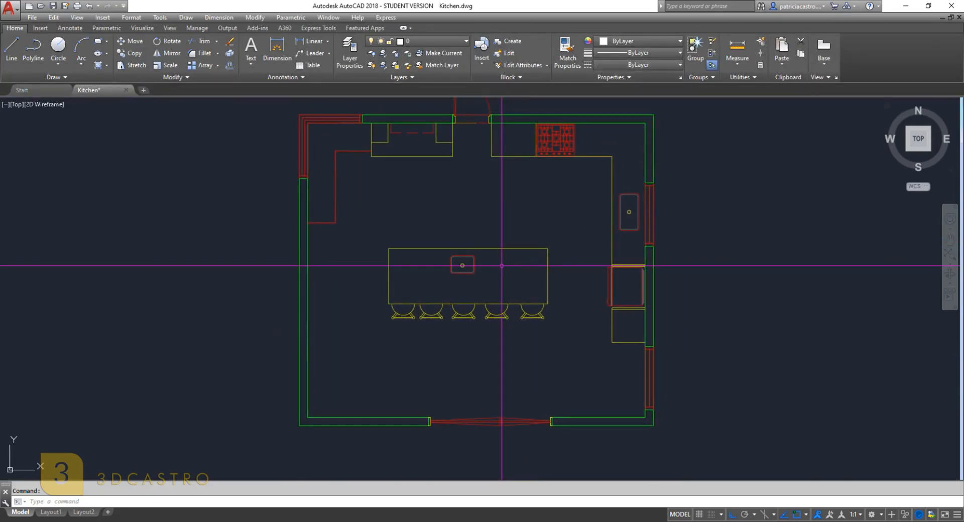
middle_drag(499, 266, 505, 289)
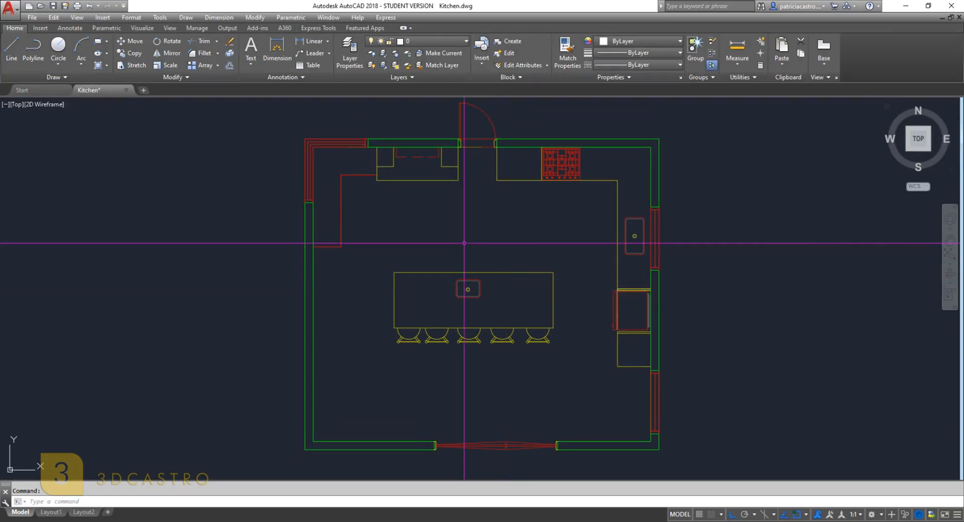
Purge all unused items from the kitchen drawing and save it
text(purge)
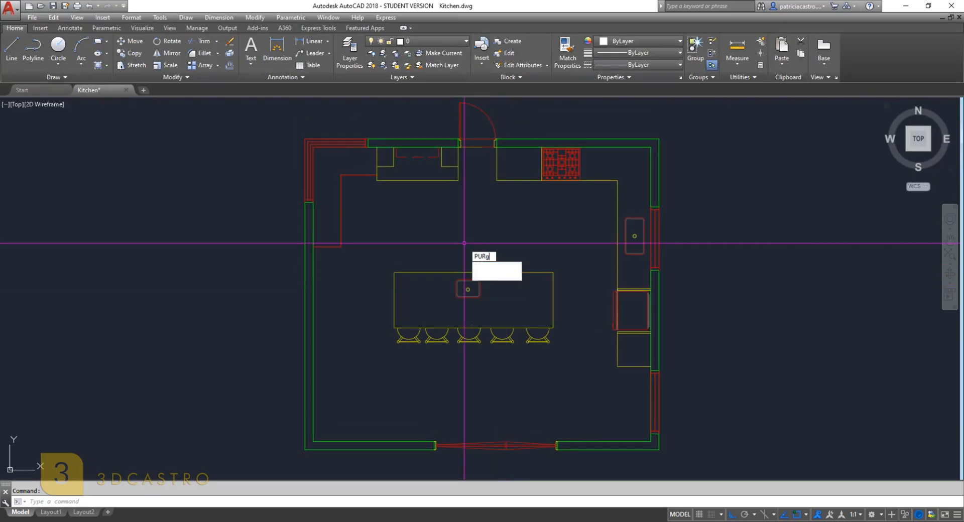
key(Return)
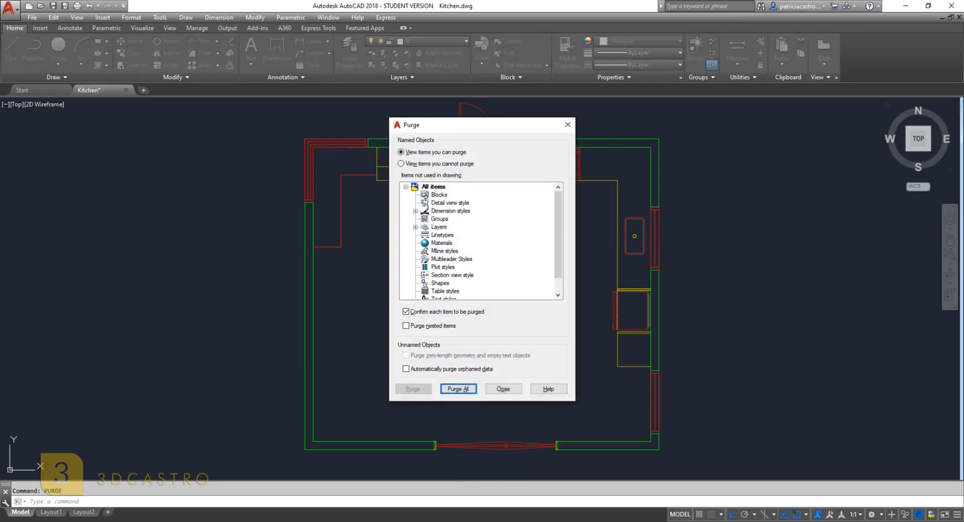
click(457, 389)
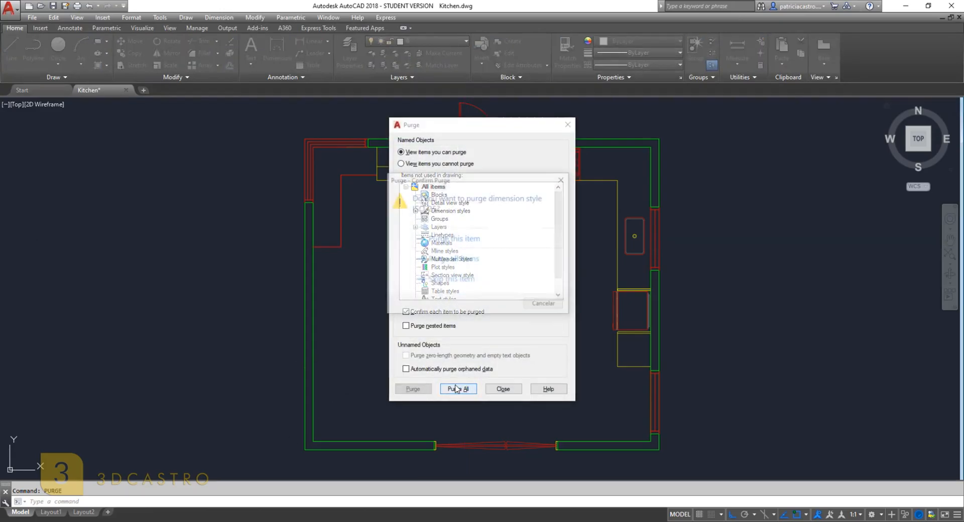
click(473, 259)
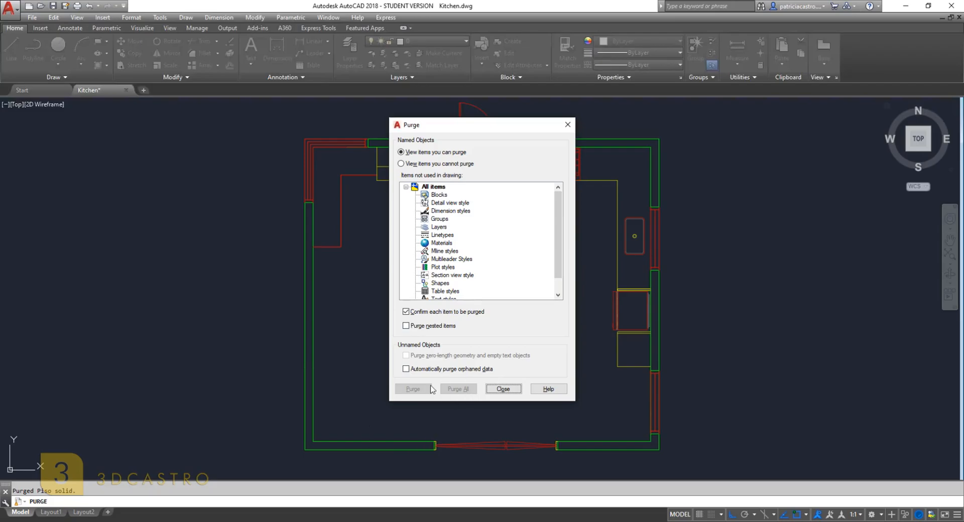
click(503, 389)
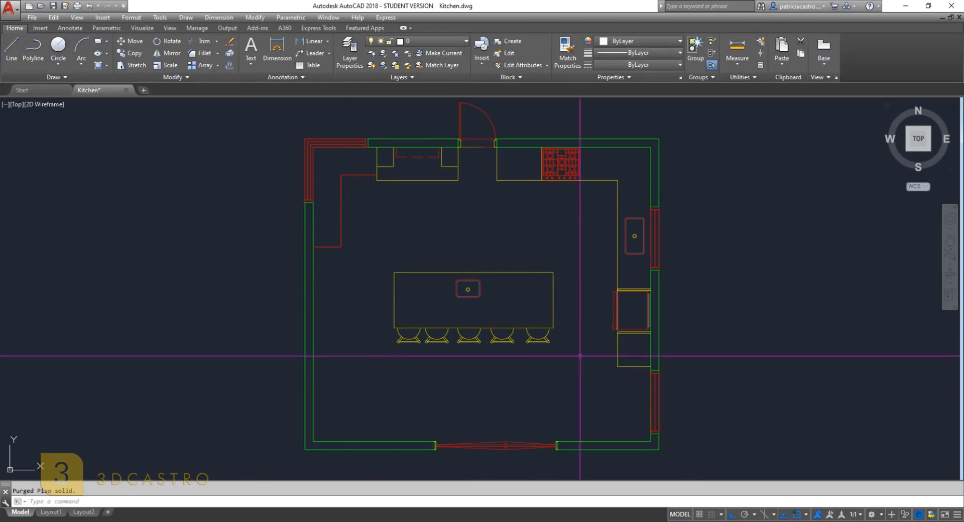
key(ctrl+s)
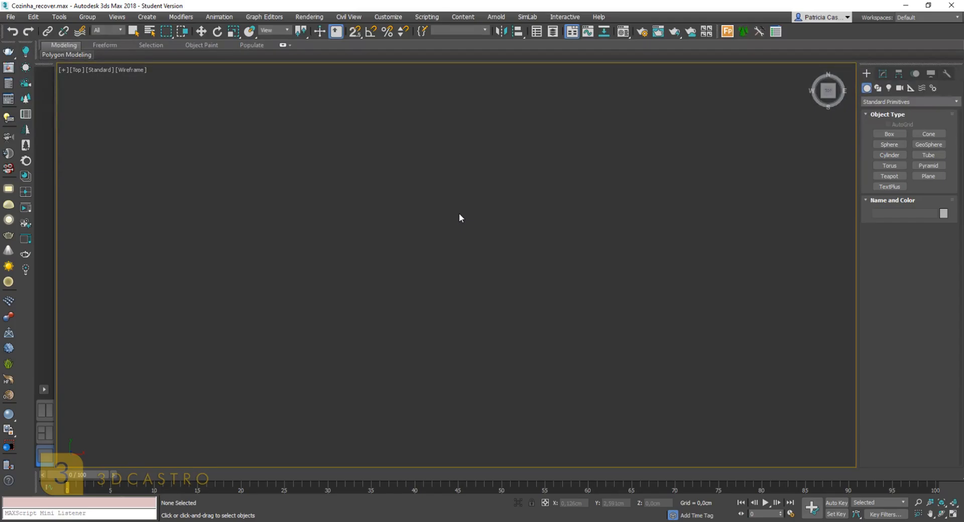
Switch to 3ds Max and reset to an empty scene without saving the current scene's changes
click(9, 17)
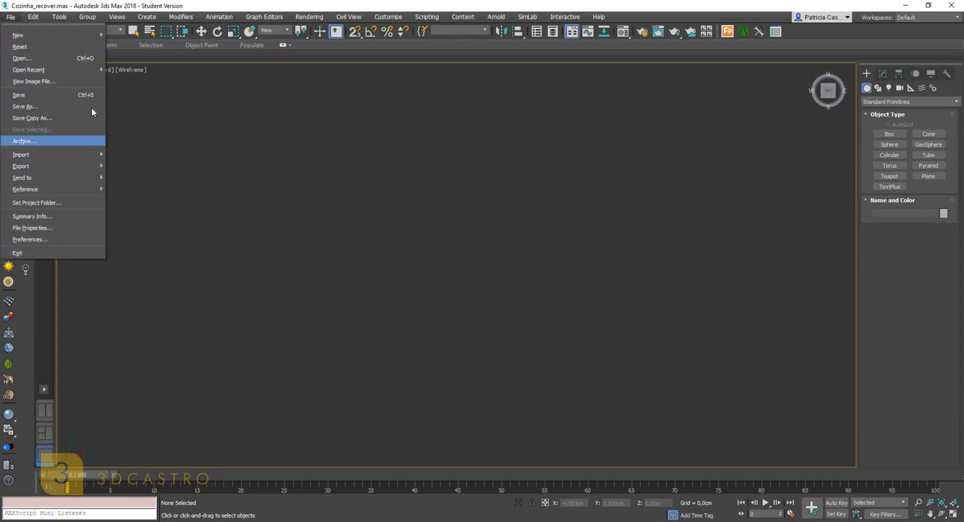
click(51, 47)
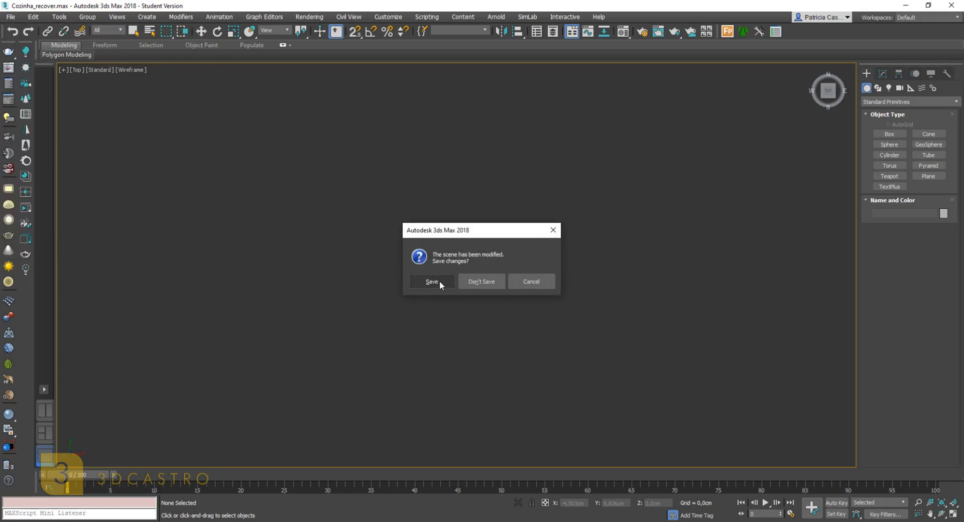
click(466, 282)
click(463, 284)
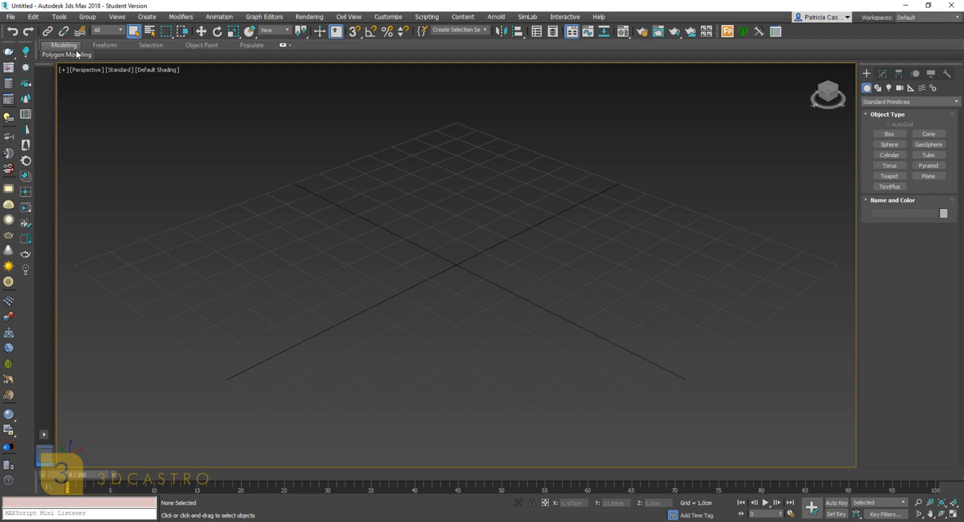
Choose Kitchen.dwg for import from the 3DCastro\Curso Cozinha Branca\DWG folder on the F: drive
click(10, 17)
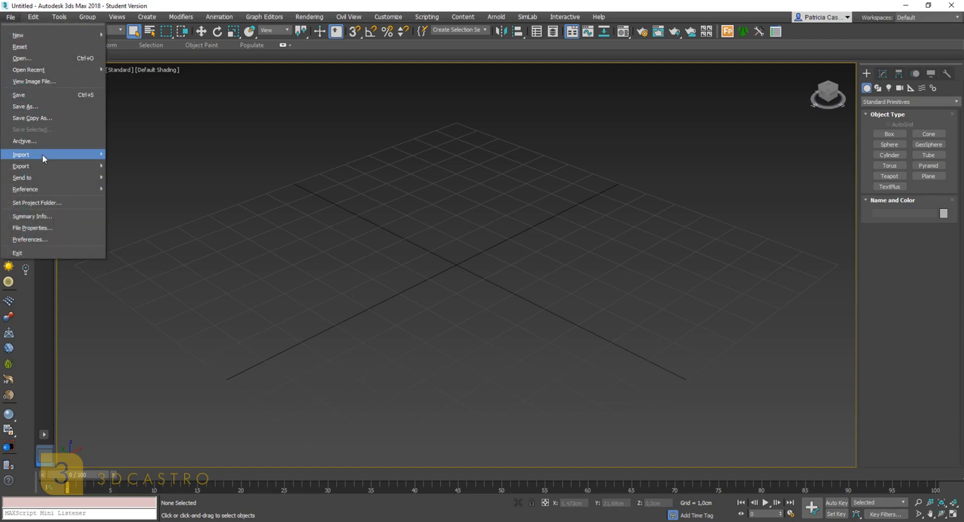
mouse_move(44, 157)
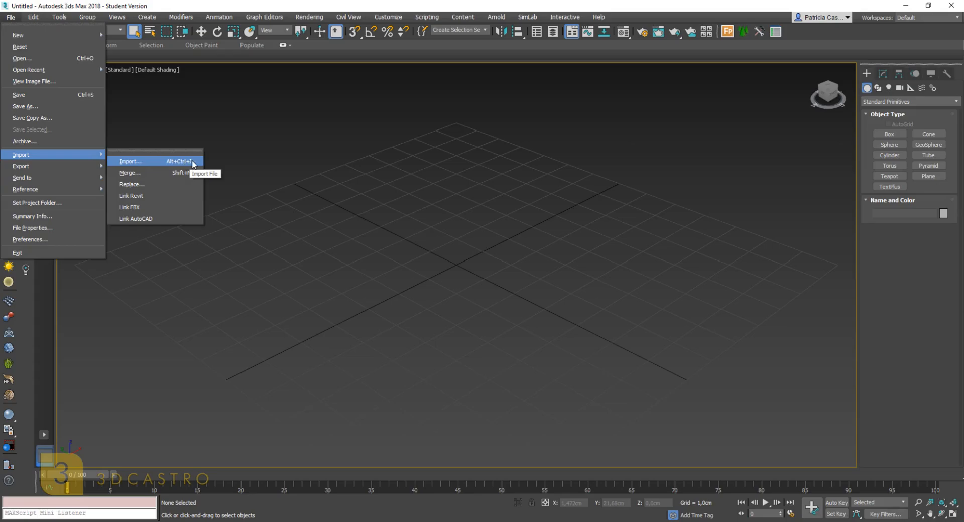
click(371, 206)
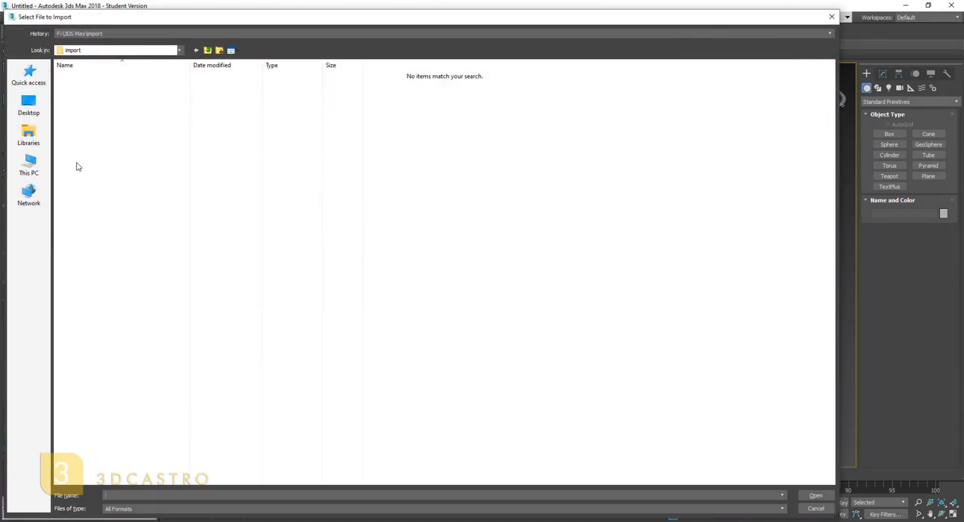
click(31, 165)
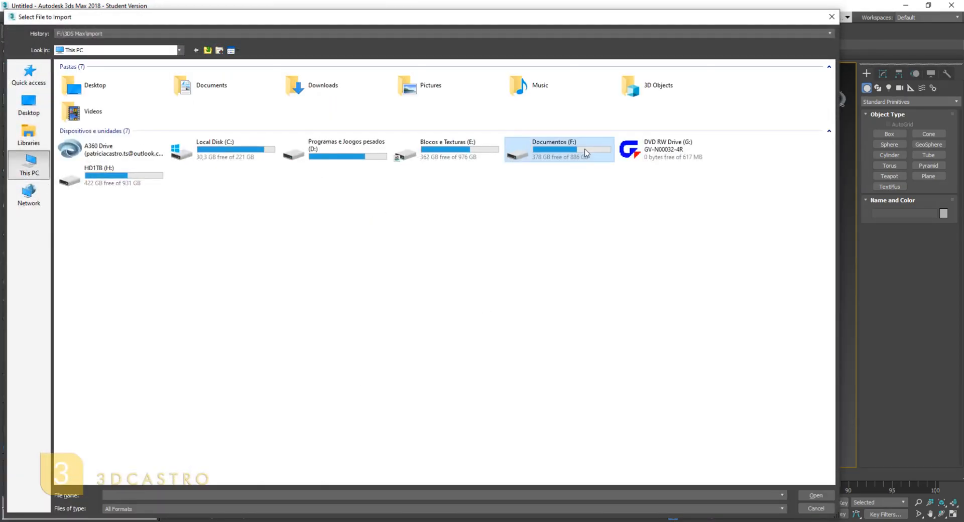
double_click(585, 152)
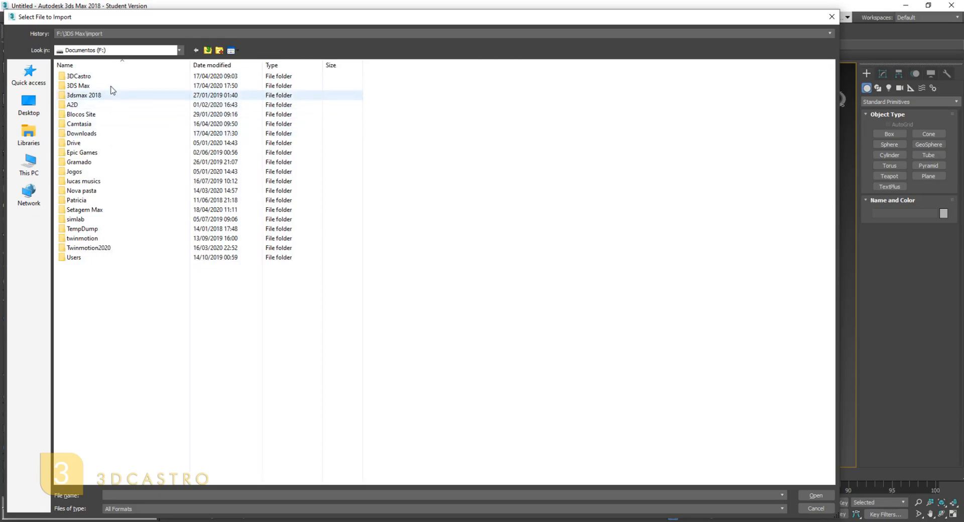
double_click(106, 77)
click(121, 95)
double_click(121, 95)
double_click(89, 87)
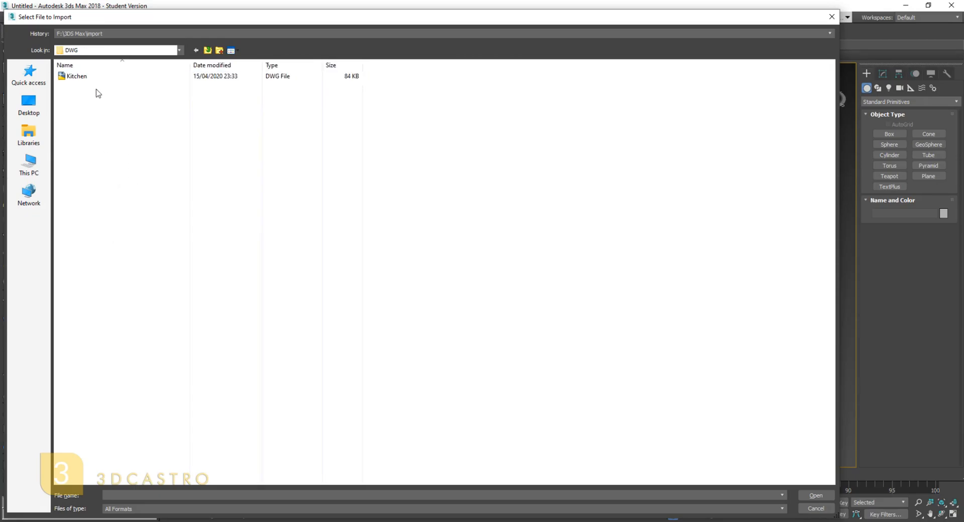
click(93, 78)
click(816, 496)
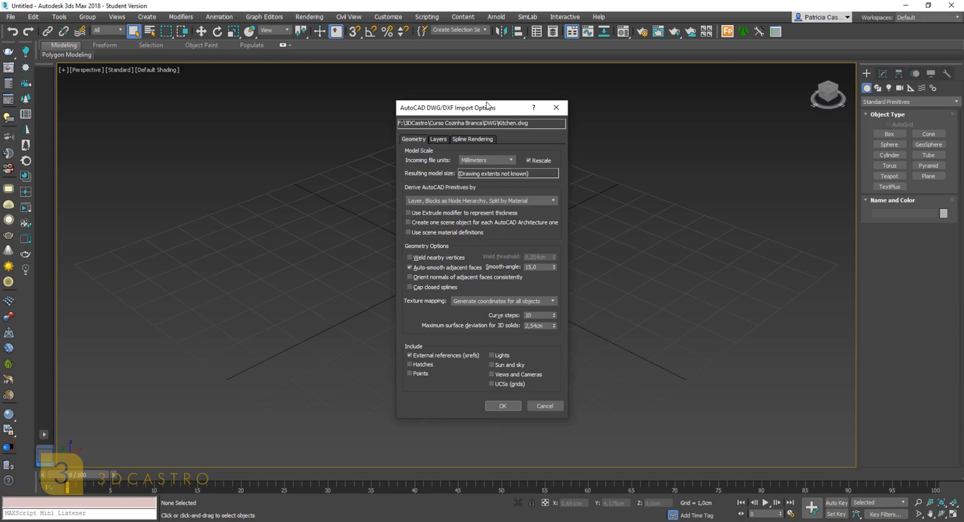
Import the drawing with incoming file units set to Meters and Rescale enabled
drag(479, 107, 520, 98)
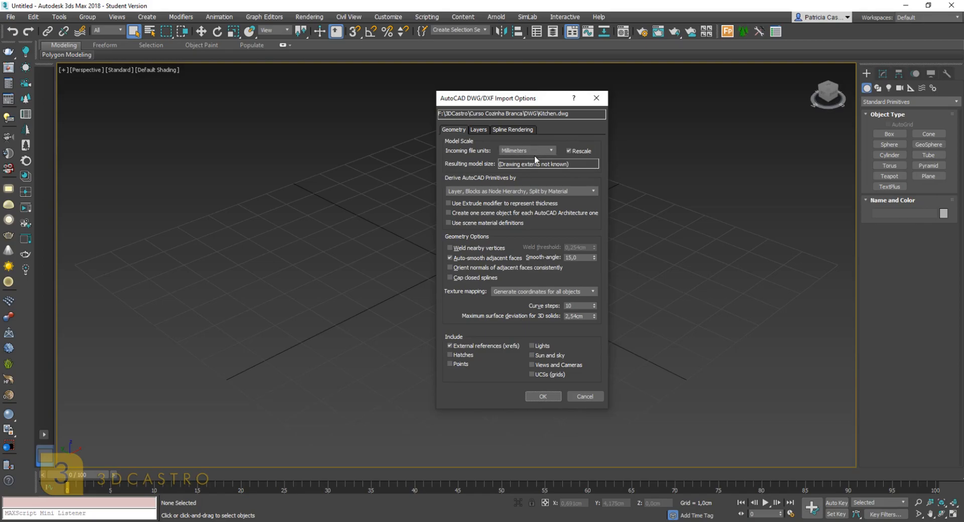
click(569, 152)
click(574, 152)
click(528, 150)
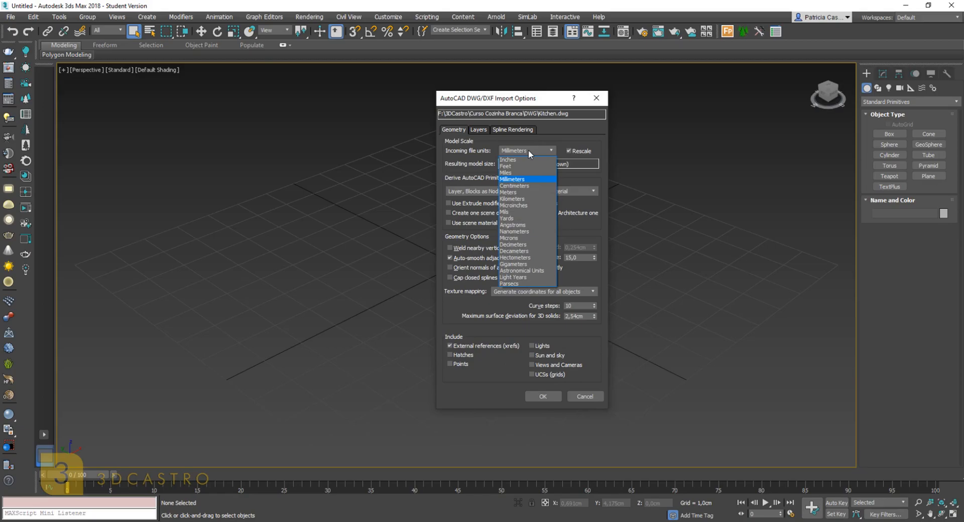
click(523, 192)
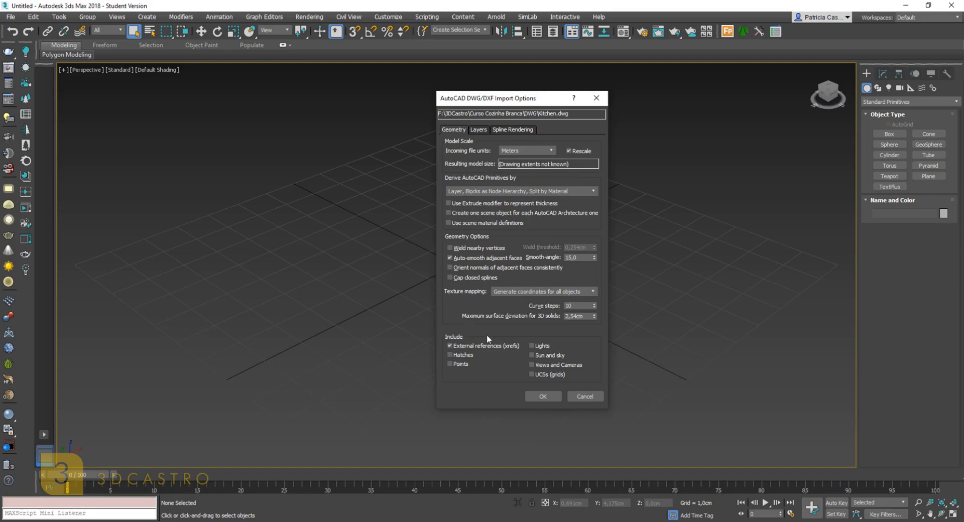
click(541, 395)
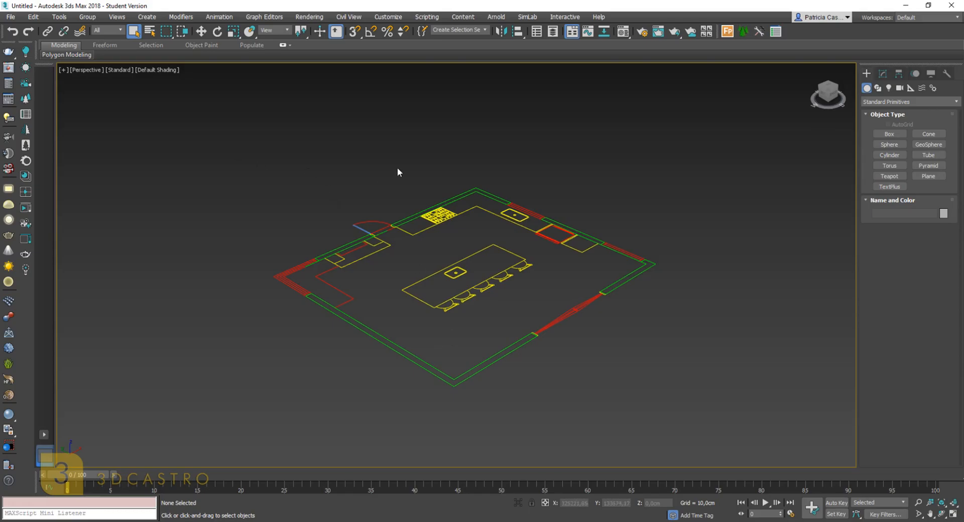
Select the imported wall and furniture shapes in turn to check how the drawing is split by layer
click(564, 315)
click(517, 348)
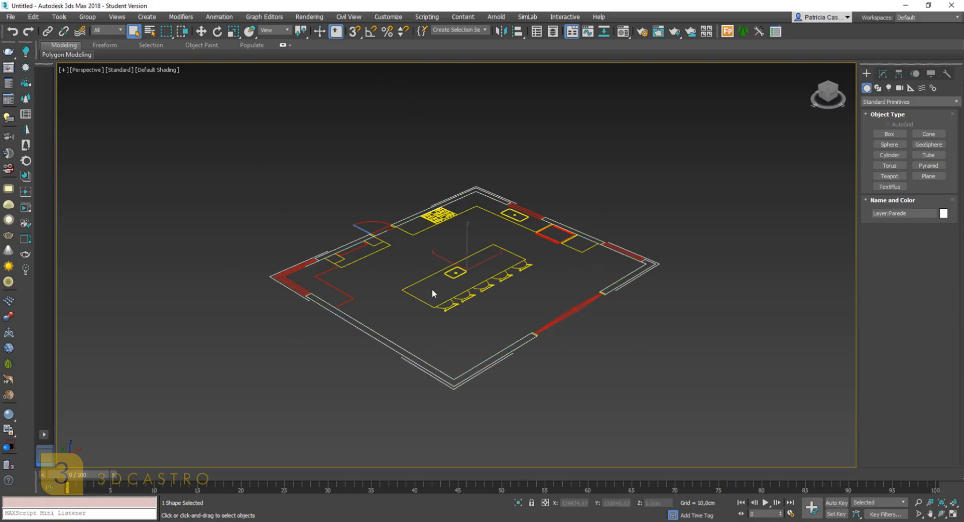
click(432, 273)
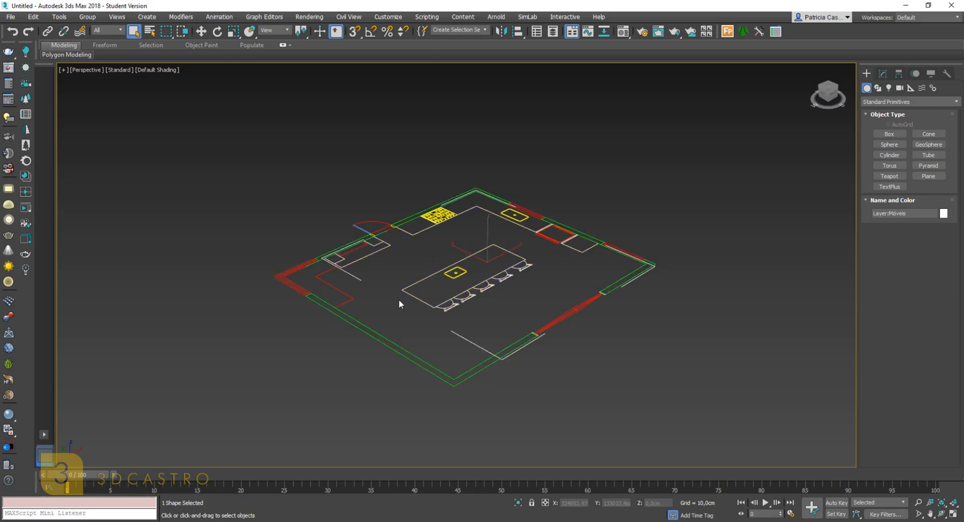
Group all the imported floor plan entities under the default group name
drag(218, 136, 715, 417)
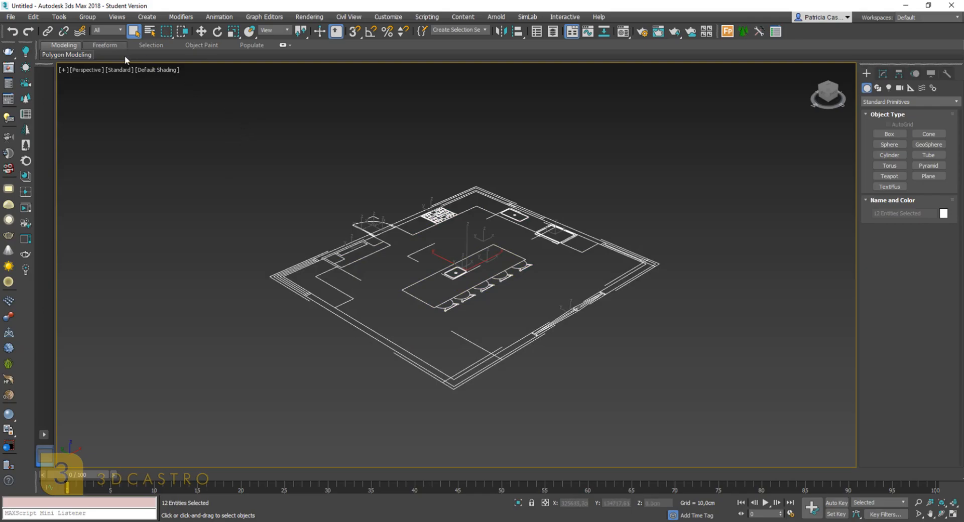
click(87, 17)
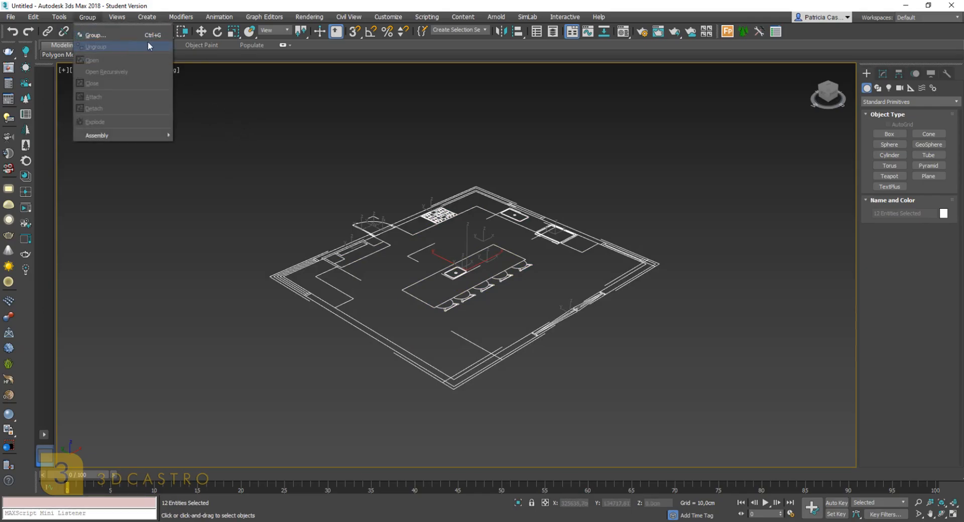
click(249, 116)
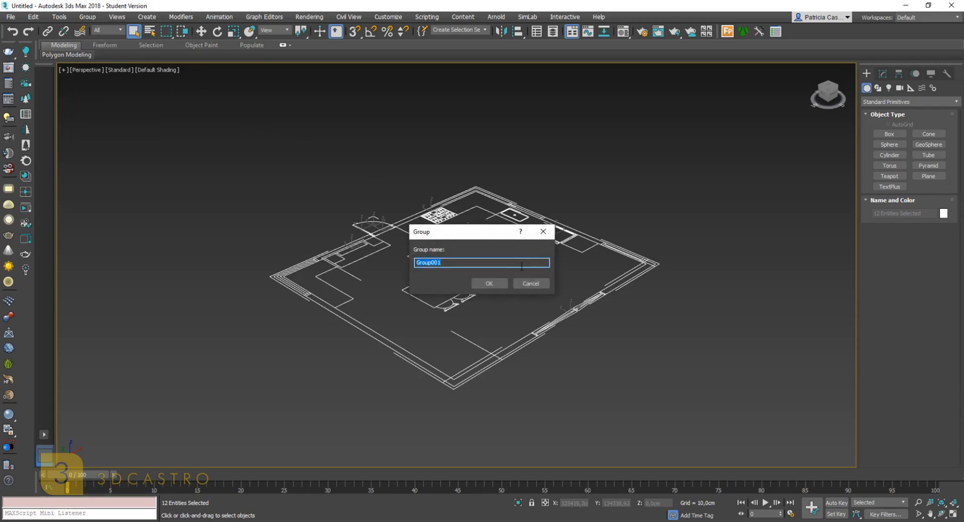
click(498, 284)
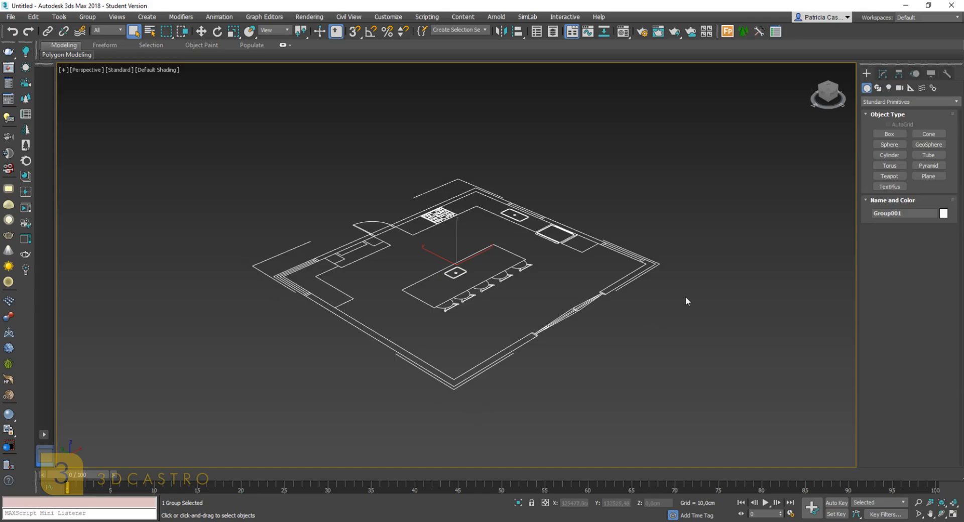
Hide the selection brackets around the grouped plan and switch the viewport to the Top view
key(j)
middle_drag(686, 291, 677, 294)
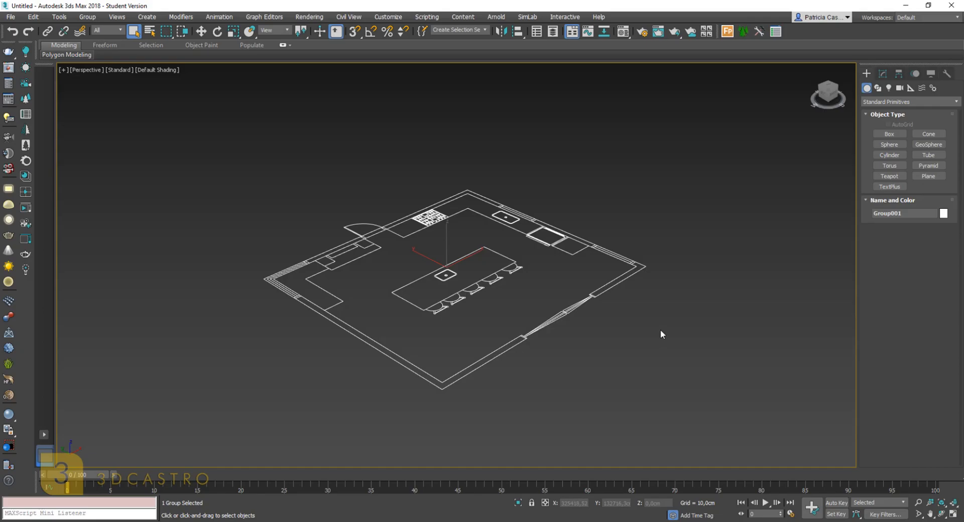
key(t)
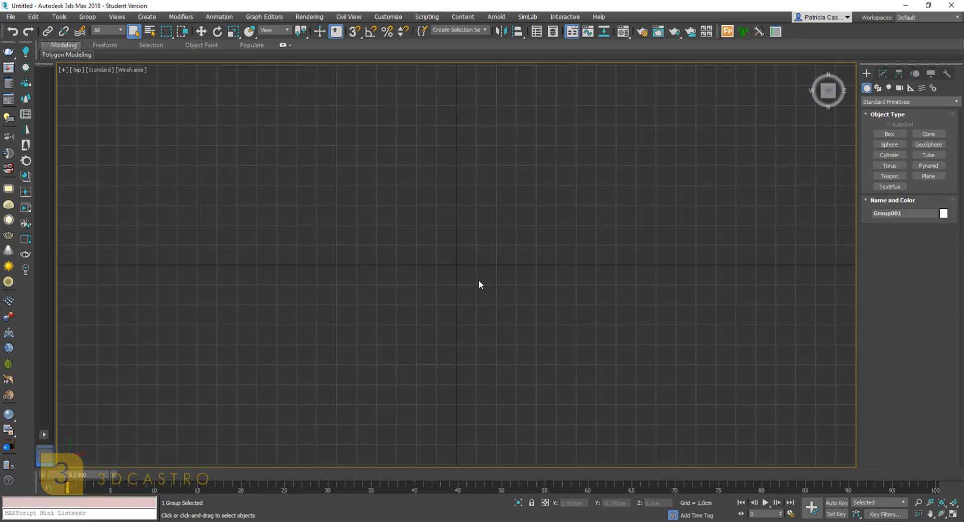
click(513, 221)
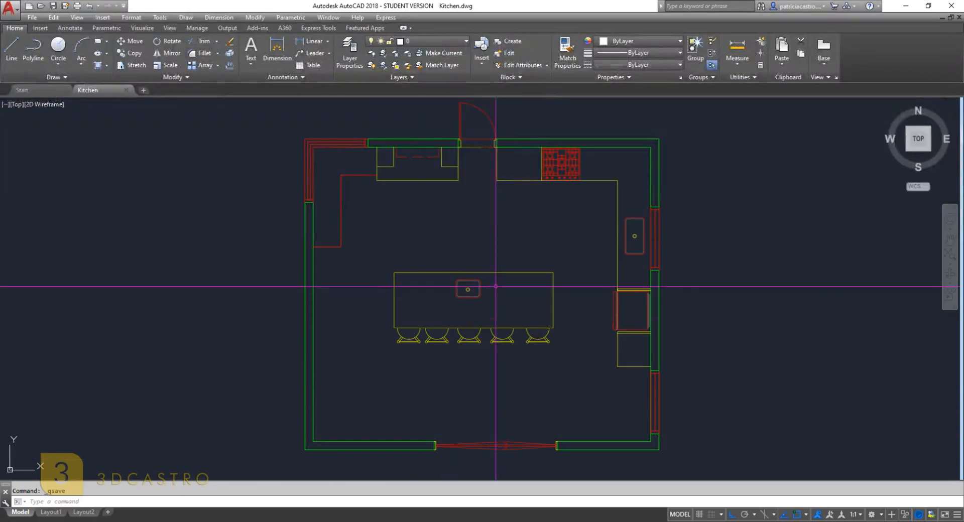
Examine the whole imported floor plan in 3ds Max and check that it selects as a single group
scroll(495, 284, down, 3)
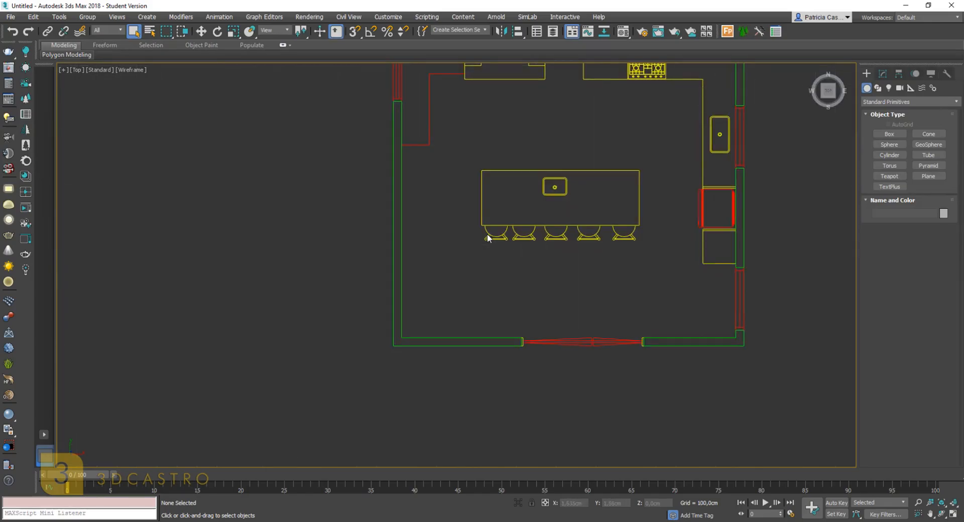
key(z)
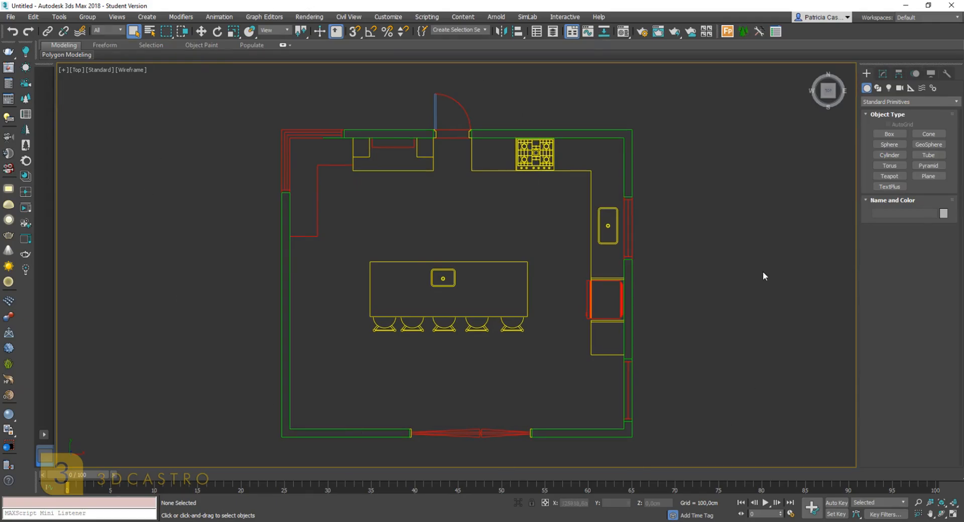
click(429, 127)
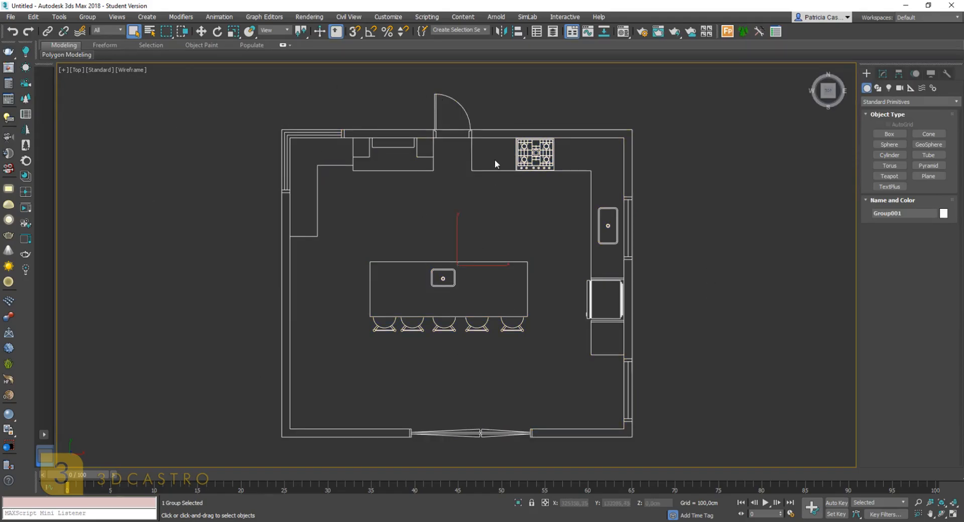
click(475, 199)
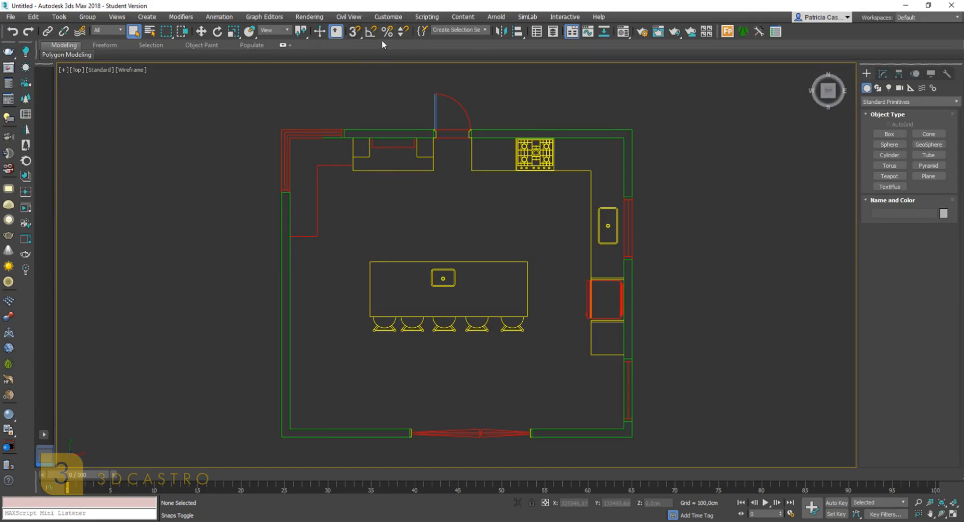
Enable vertex snapping and measure the upper wall's thickness at its end beside the corner window
drag(353, 37, 358, 59)
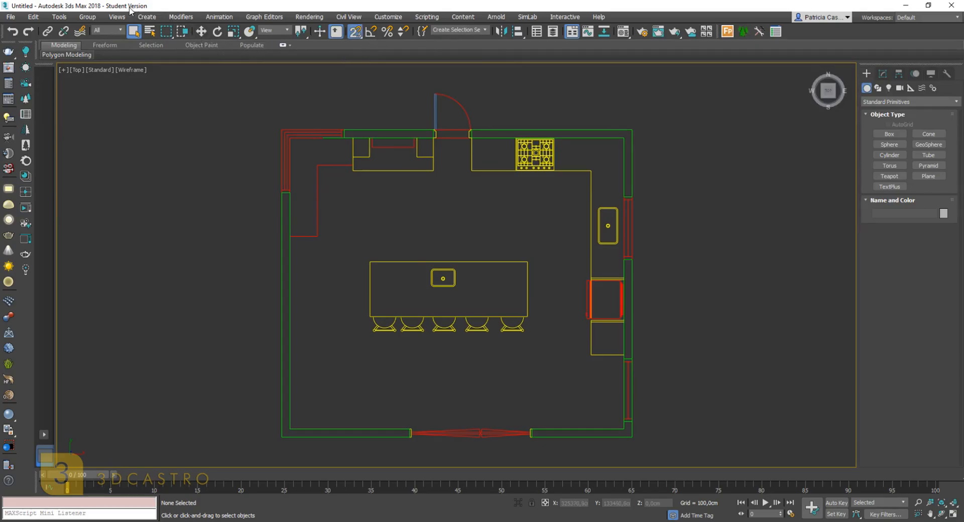
click(62, 16)
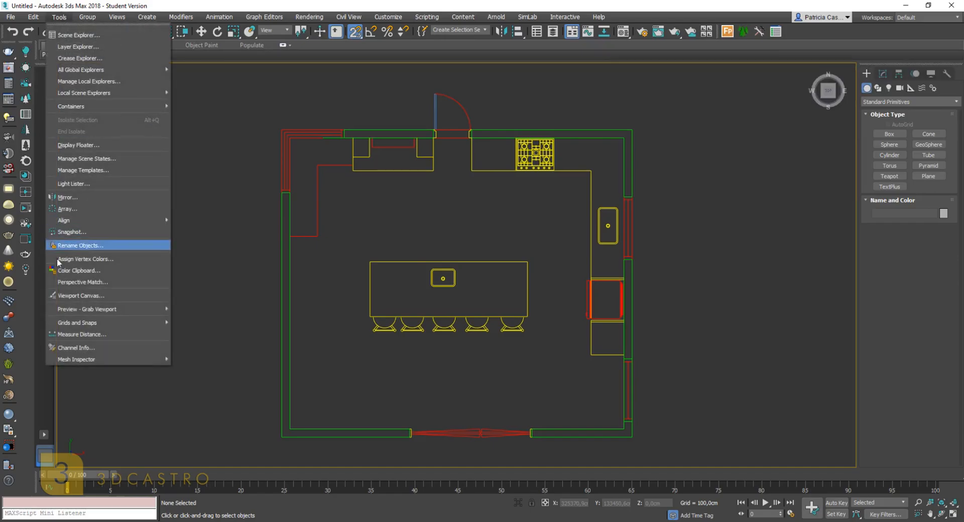
click(68, 334)
scroll(341, 123, up, 10)
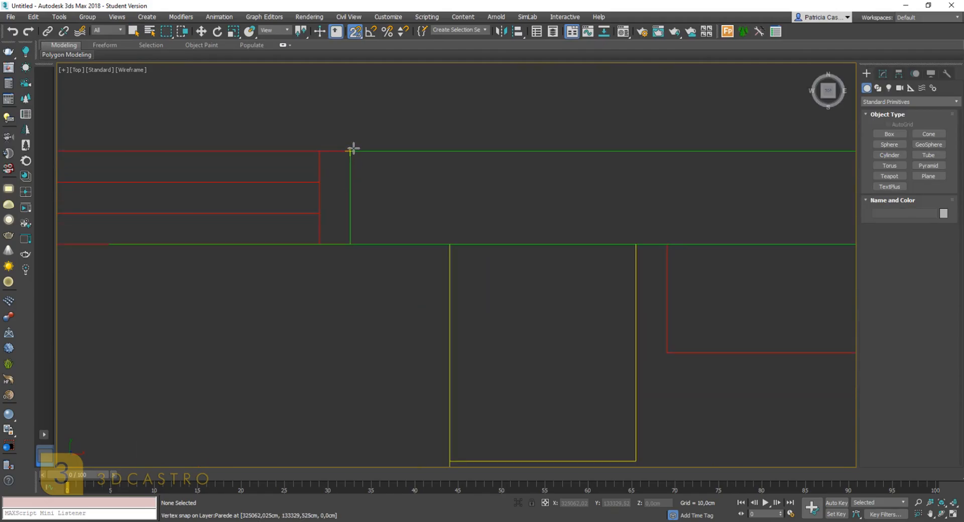
click(354, 149)
click(351, 243)
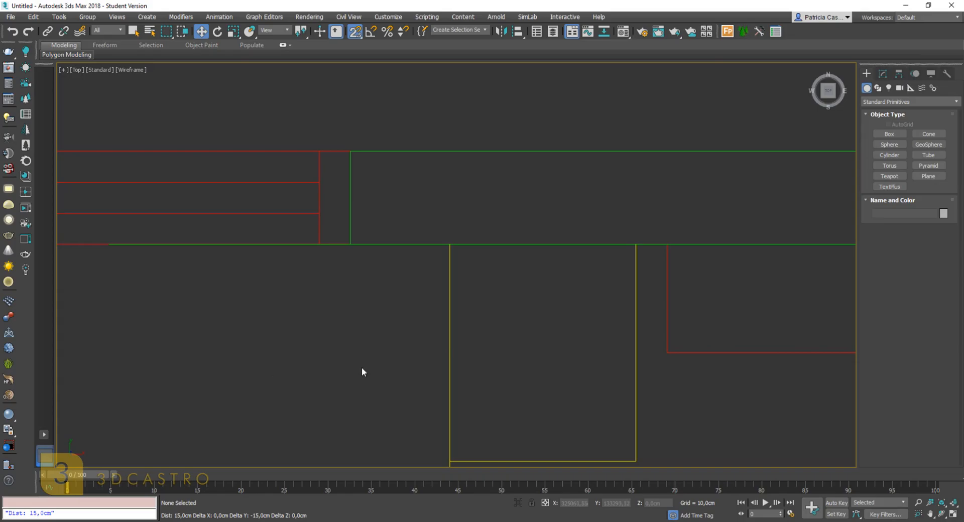
Select the floor plan group with the Move tool active and turn snapping off
scroll(391, 337, down, 5)
middle_drag(388, 339, 388, 247)
scroll(387, 248, down, 3)
middle_drag(609, 248, 613, 207)
key(q)
click(528, 216)
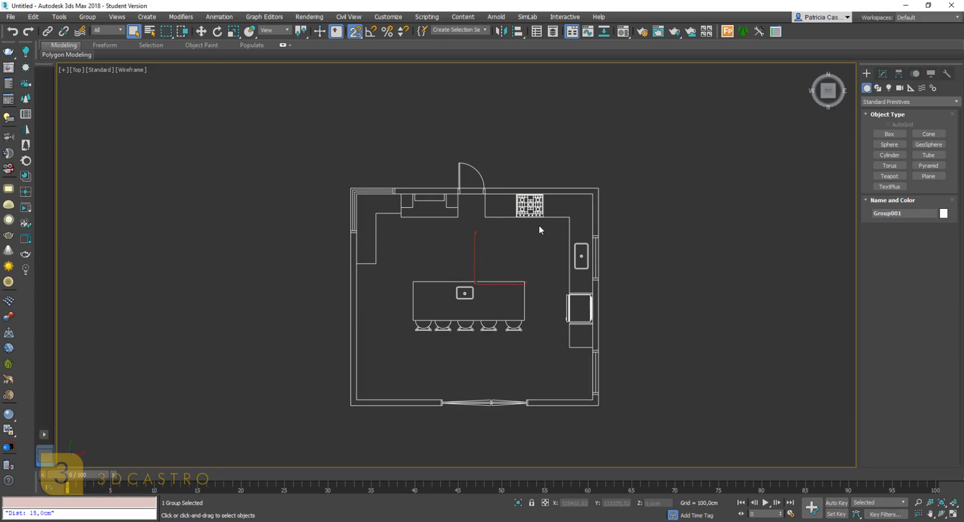
scroll(496, 266, up, 2)
middle_drag(496, 267, 497, 237)
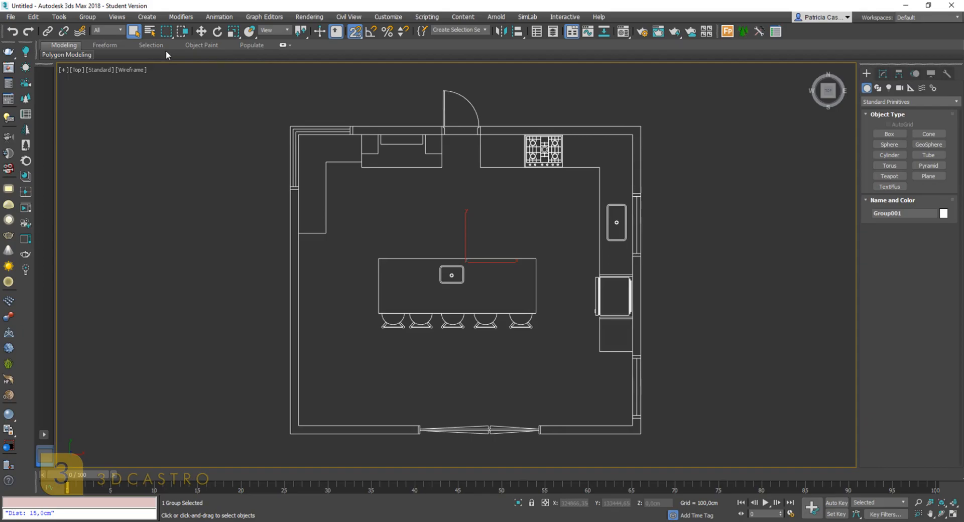
click(201, 31)
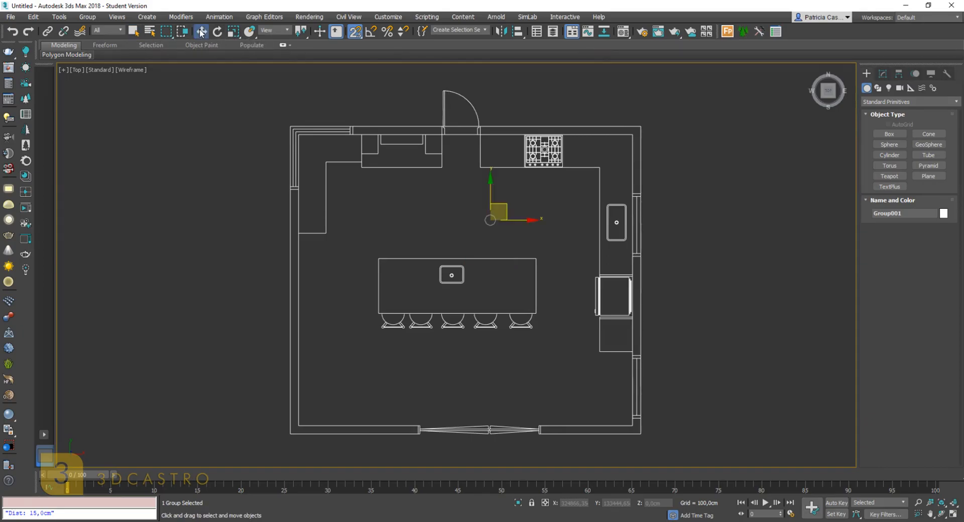
key(s)
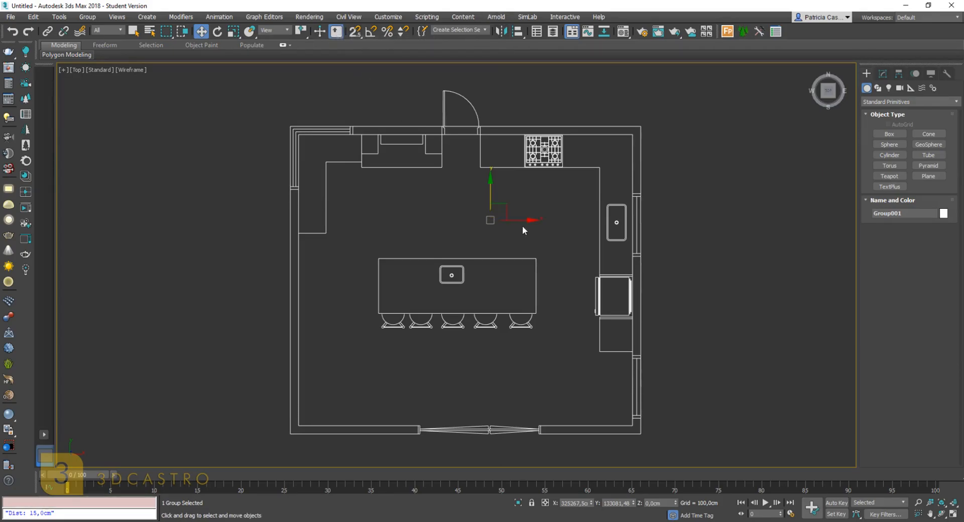
Set the floor plan group's X and Y position to 0 and hide the viewport grid
double_click(568, 503)
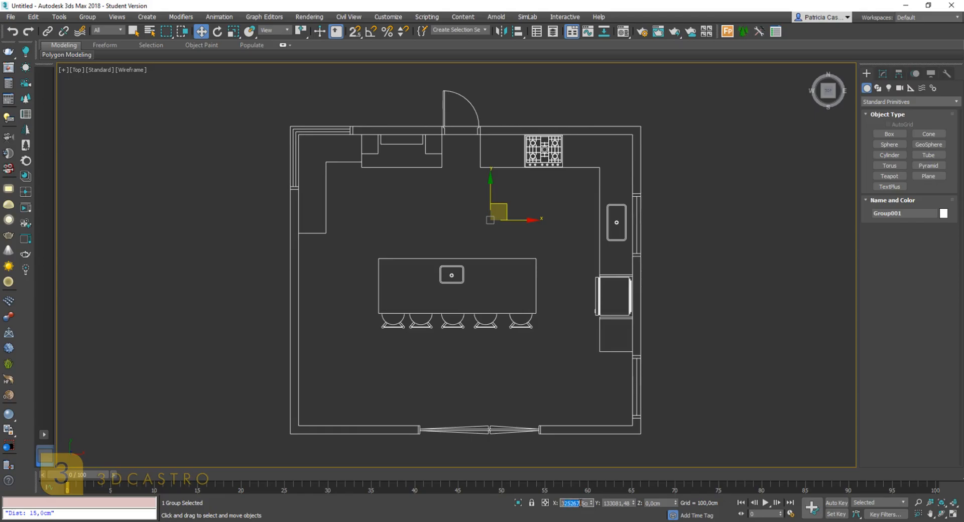
drag(605, 503, 628, 499)
right_click(592, 503)
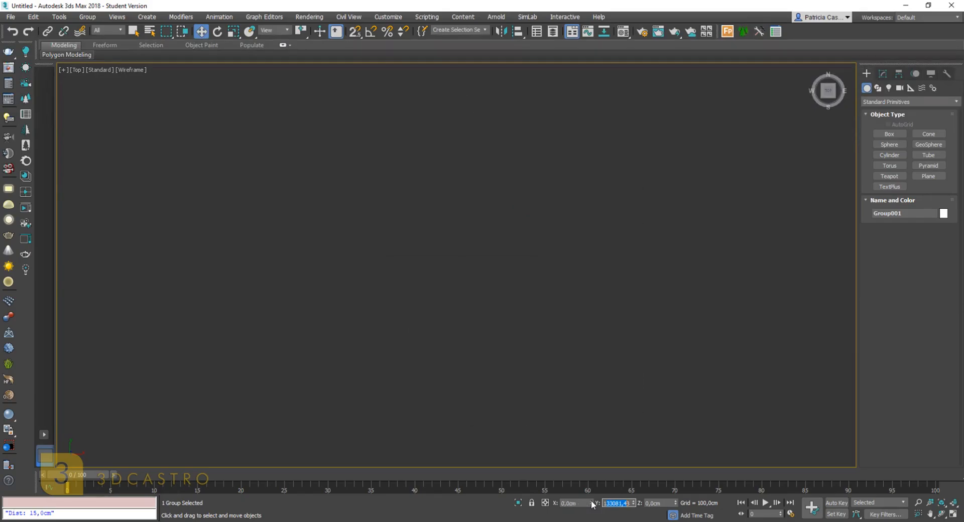
right_click(633, 504)
click(692, 378)
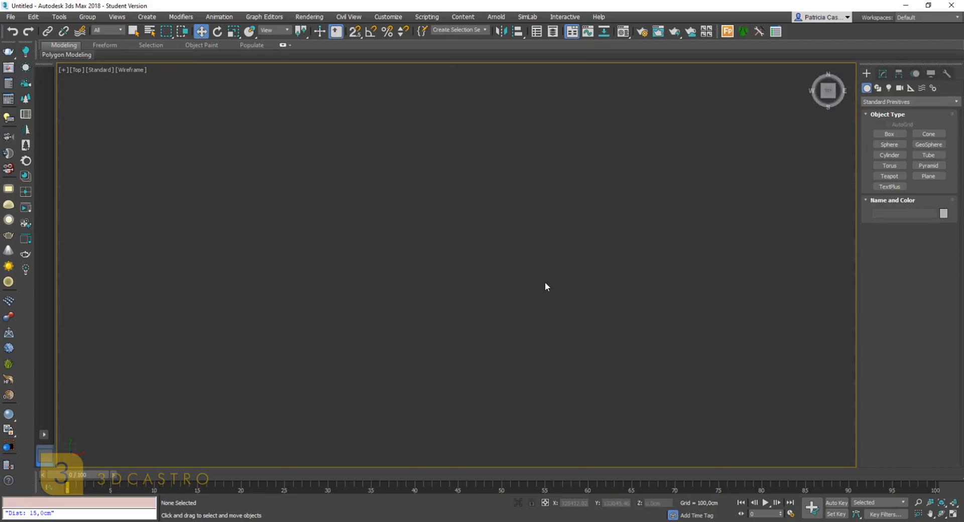
key(z)
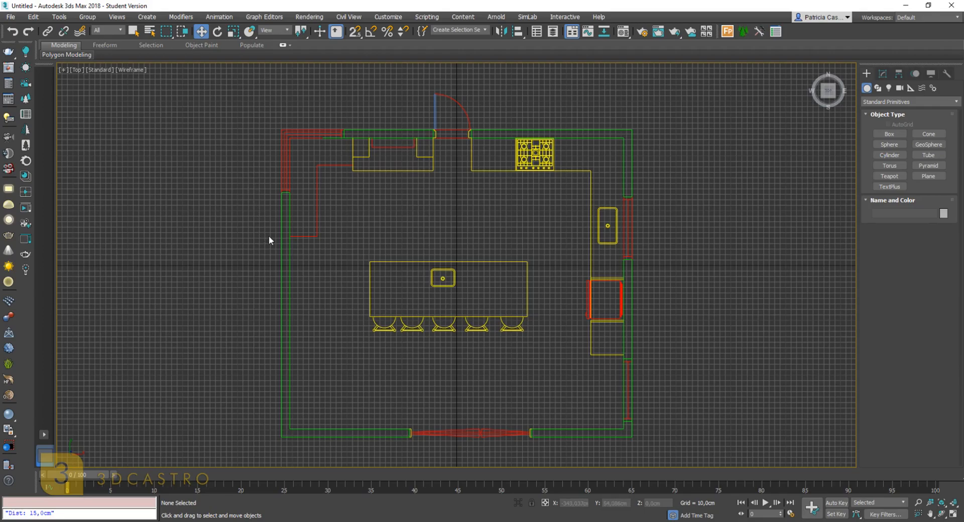
key(g)
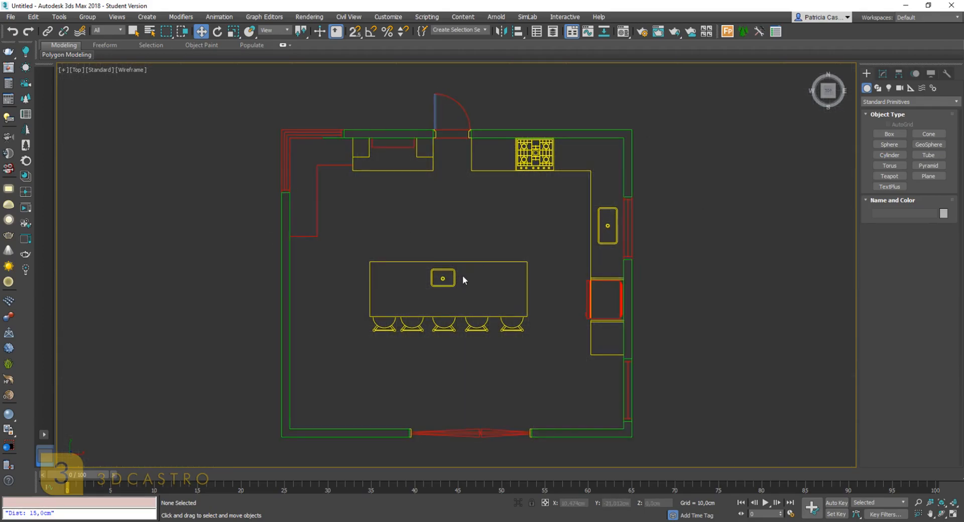
Start saving the scene and browse to the folder 3DCastro > Curso Cozinha Branca > Arquivo 3D on drive F:
key(ctrl+s)
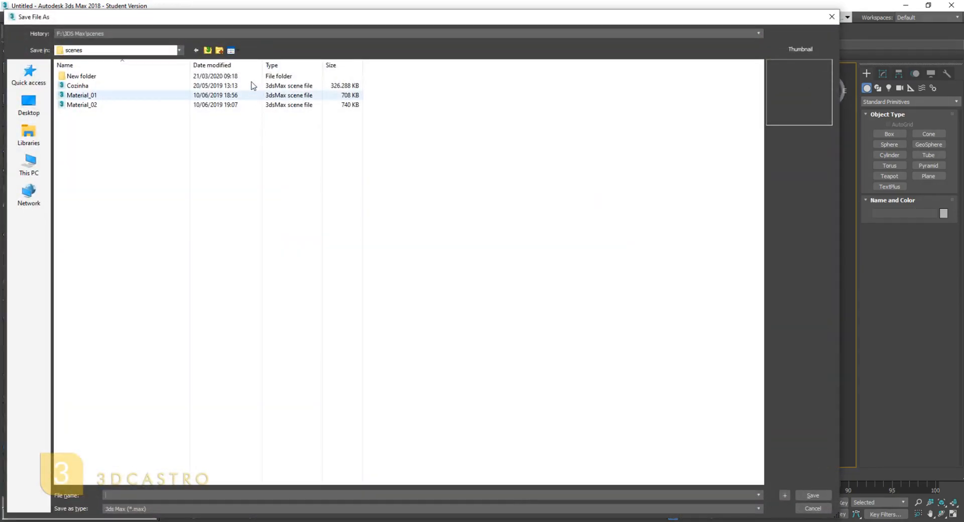
click(29, 164)
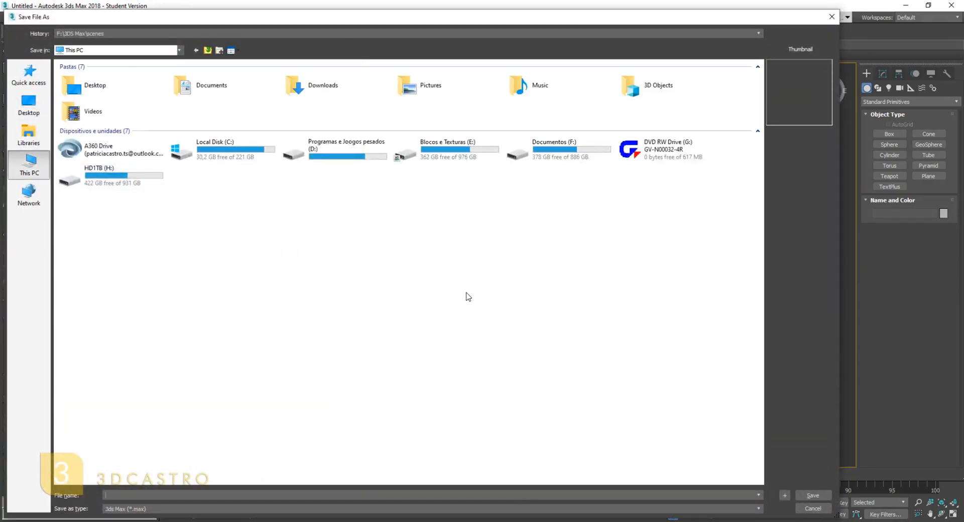
click(540, 141)
double_click(541, 141)
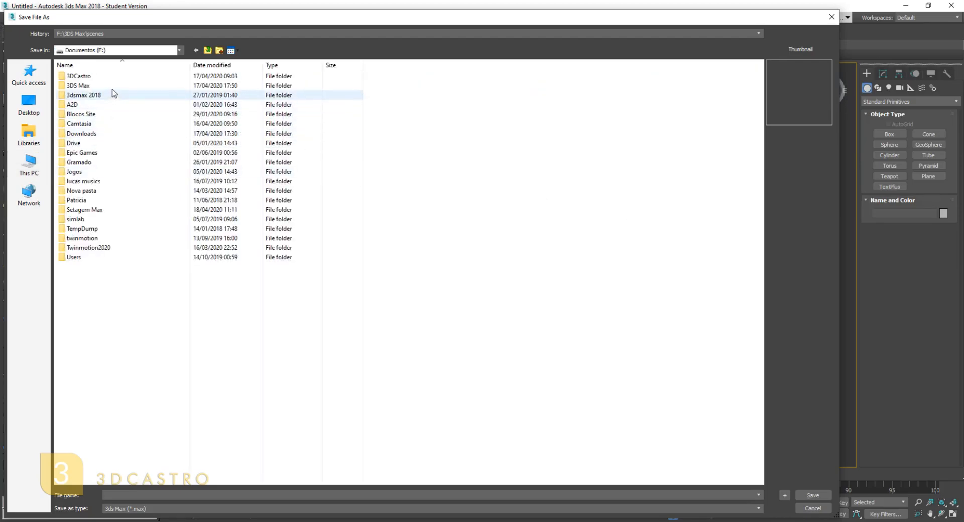
double_click(108, 78)
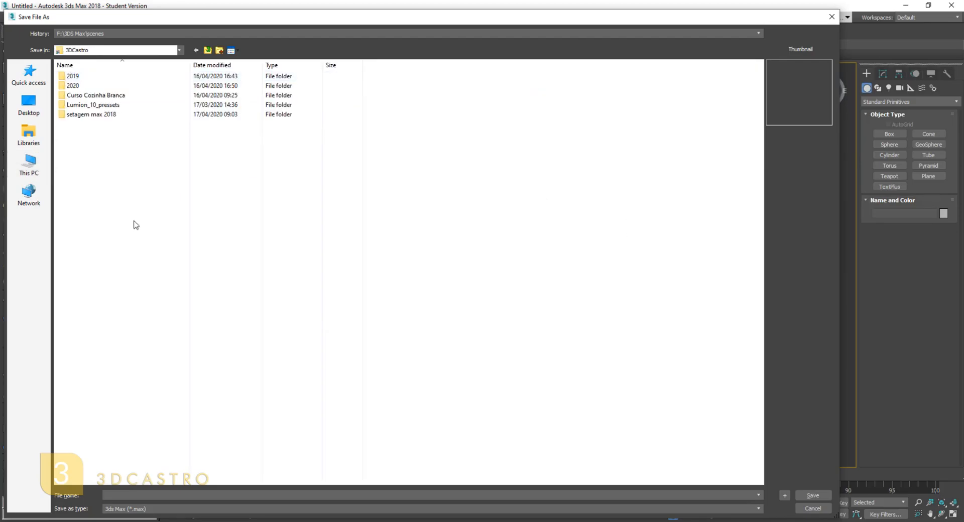
double_click(100, 95)
double_click(79, 78)
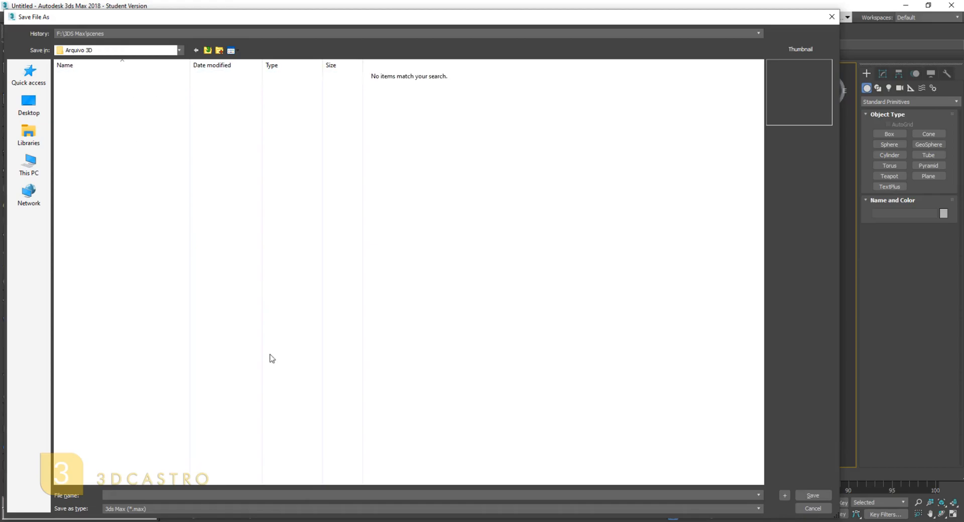
Save the scene as Cozinha in 3ds Max (*.max) format
click(153, 496)
text(inha)
key(BackSpace)
key(BackSpace)
key(BackSpace)
key(BackSpace)
key(BackSpace)
key(BackSpace)
click(813, 496)
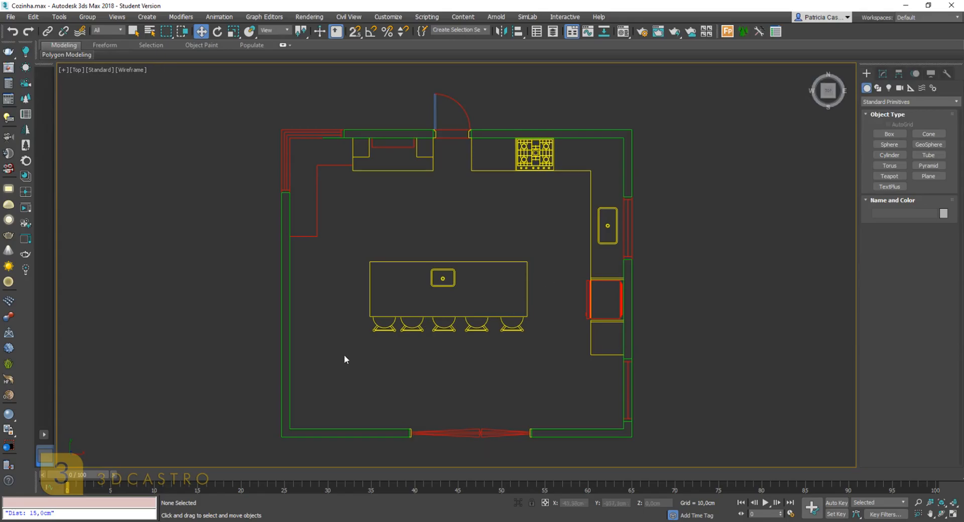
Switch to Firefox and examine the all-white kitchen article's photos of the island, stools, pendant lamps and cooking side
key(alt+Tab)
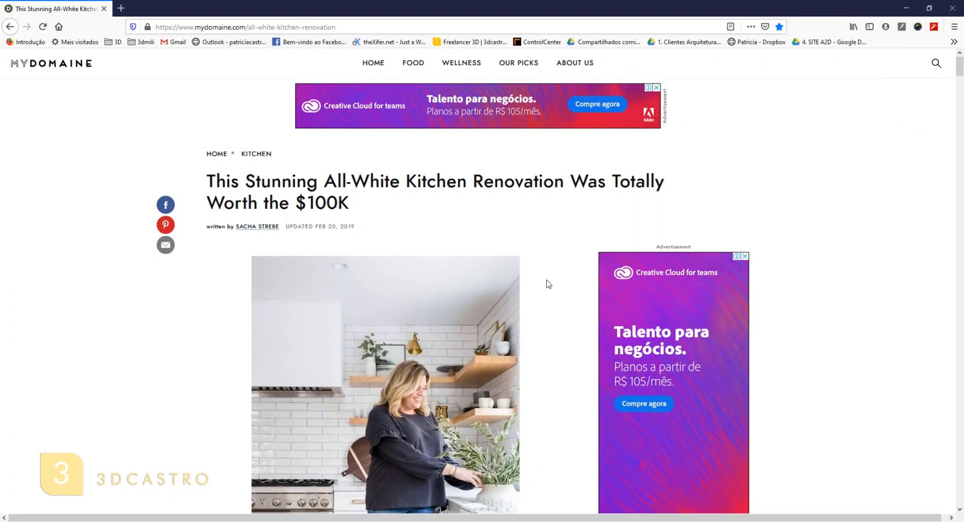
scroll(548, 284, down, 4)
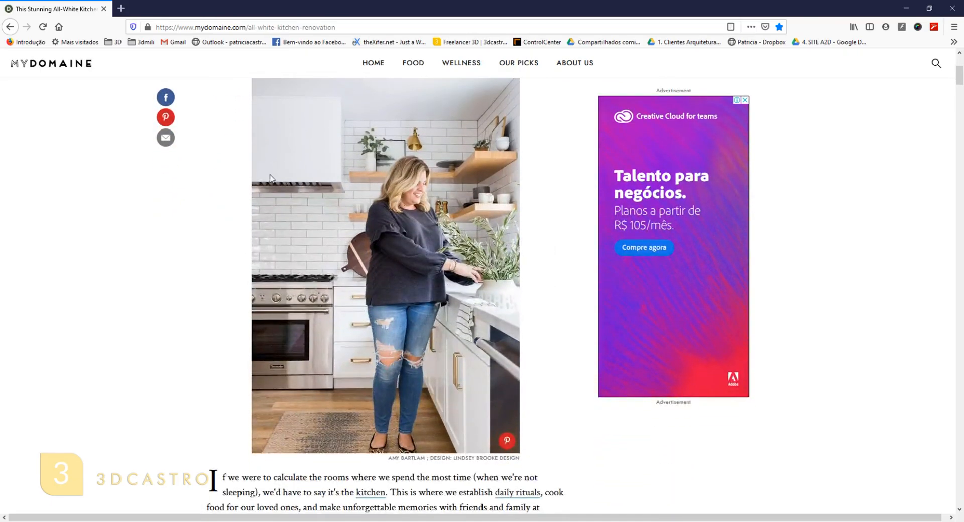
scroll(436, 218, down, 9)
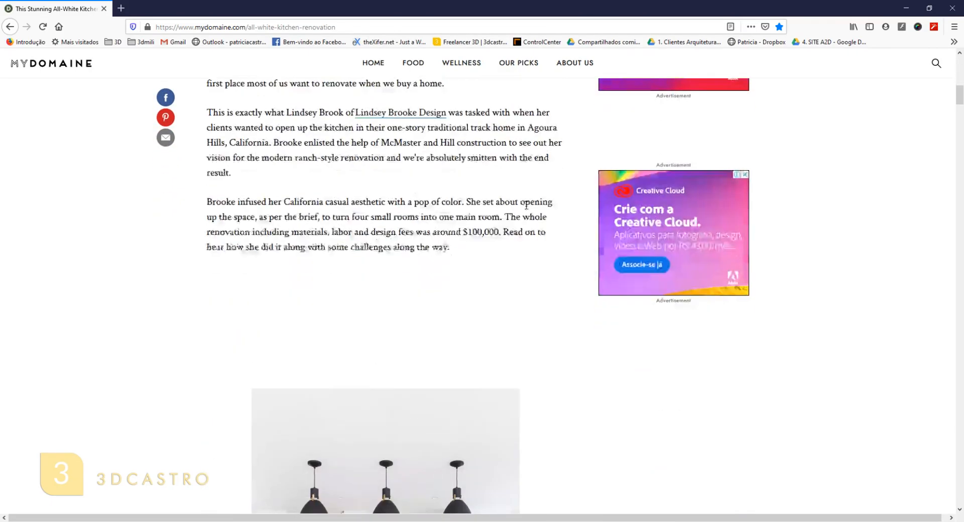
scroll(527, 204, down, 6)
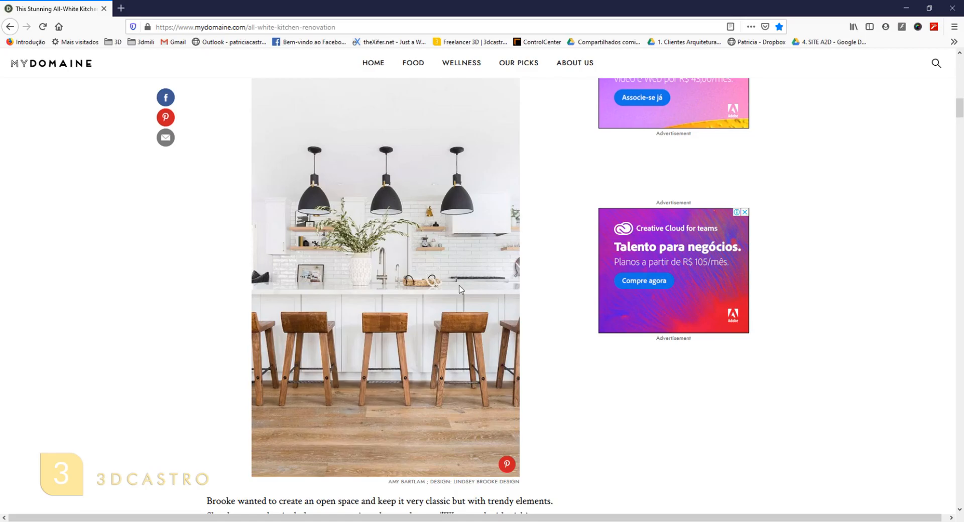
scroll(460, 290, down, 9)
scroll(436, 290, up, 2)
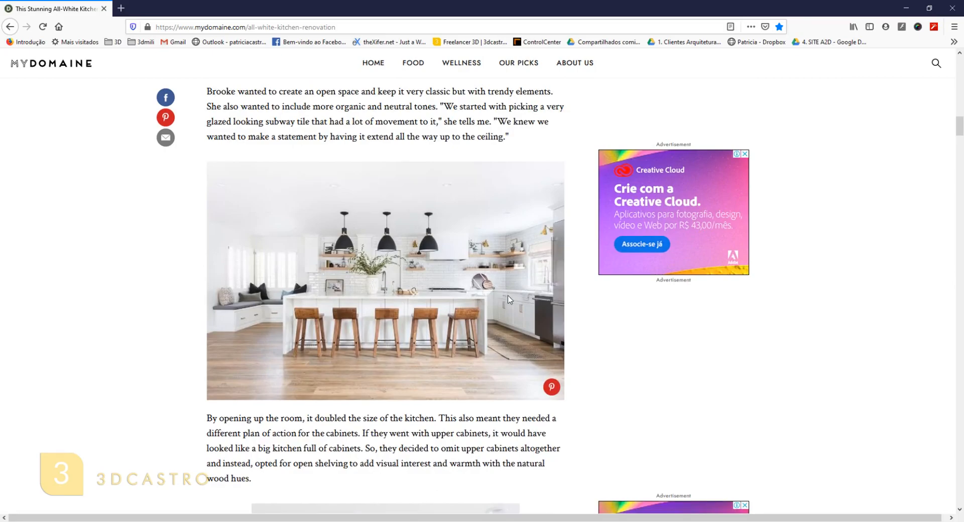
scroll(508, 300, down, 8)
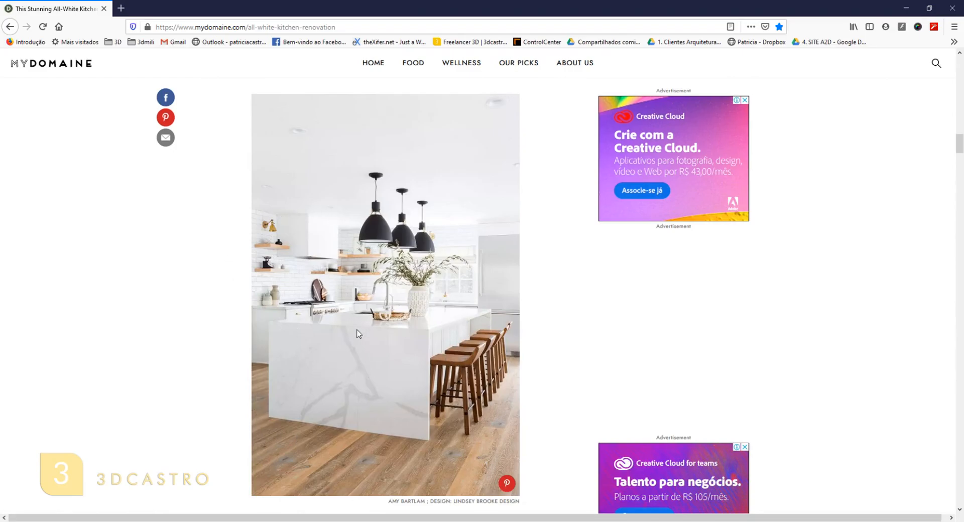
scroll(439, 259, down, 10)
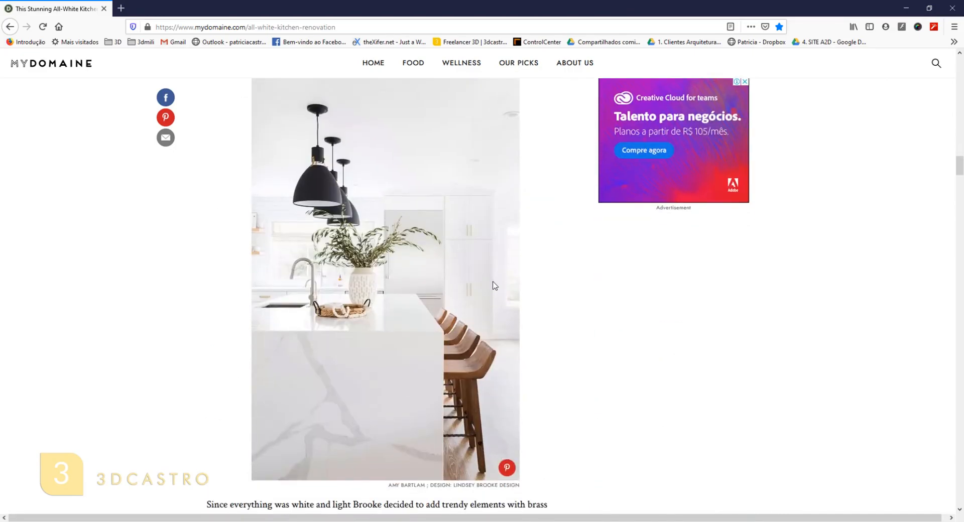
scroll(493, 284, down, 10)
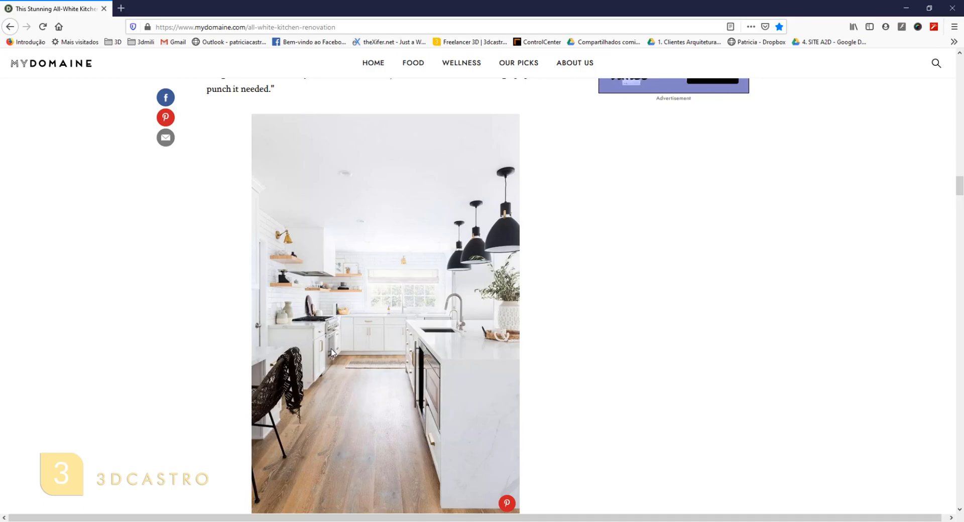
Examine the reference photos of the corner bench, desk nook, sink window wall and kitchen cabinets
scroll(332, 352, down, 2)
scroll(467, 338, down, 7)
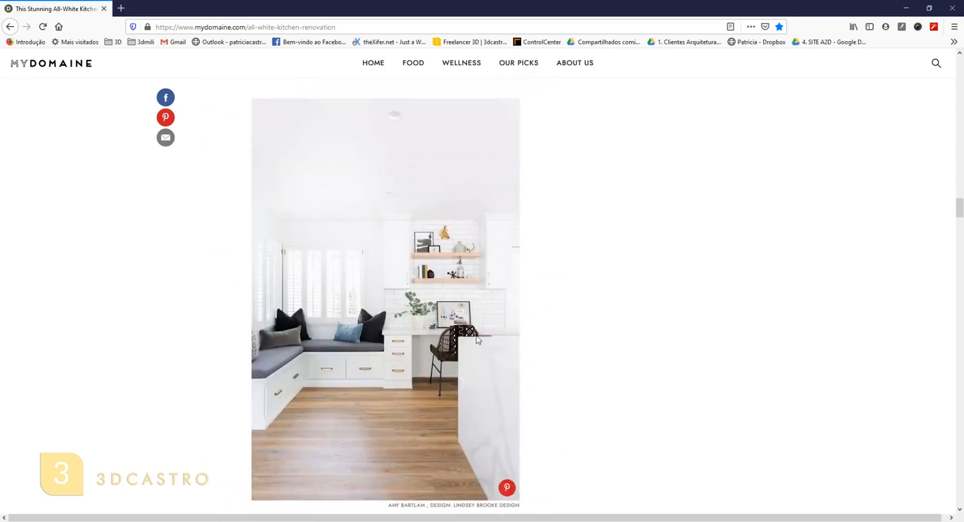
scroll(403, 361, down, 2)
scroll(559, 318, down, 5)
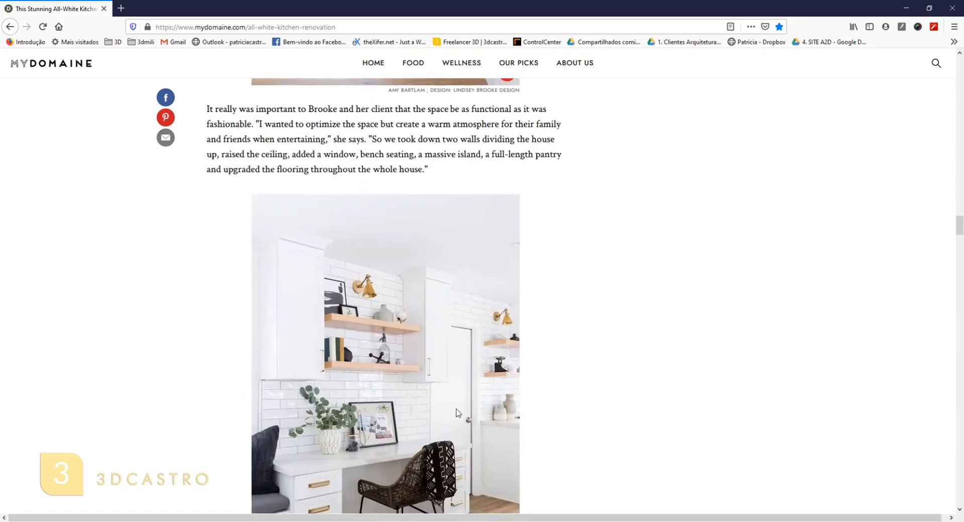
scroll(499, 387, down, 10)
scroll(501, 386, down, 1)
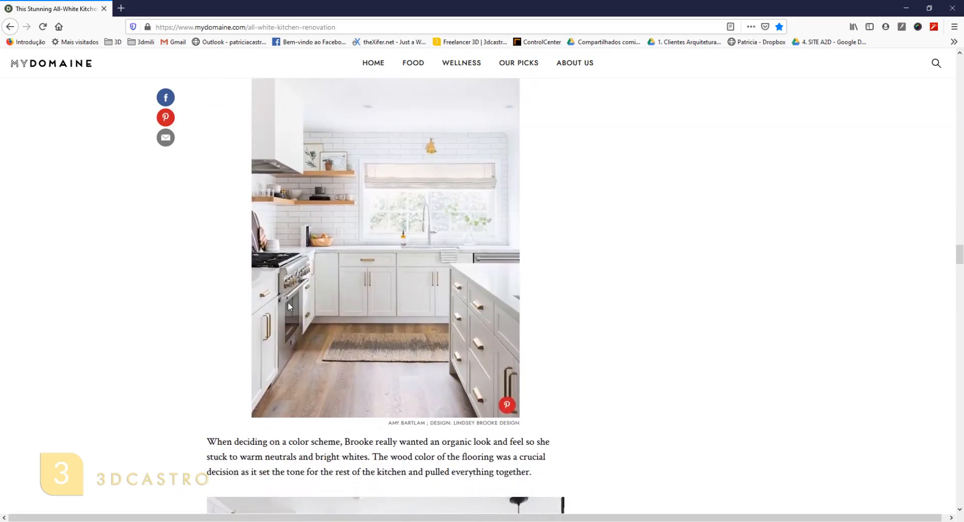
scroll(565, 242, down, 1)
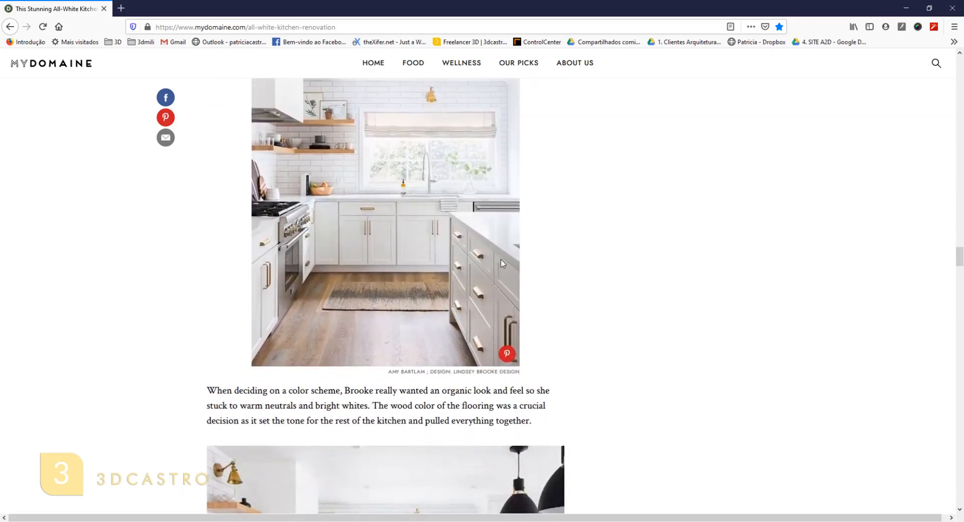
scroll(502, 263, down, 4)
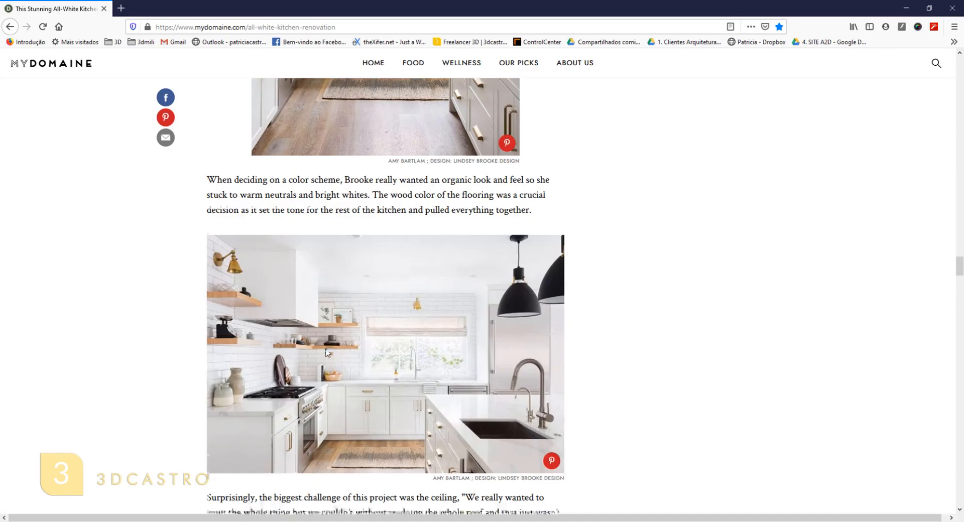
scroll(394, 309, down, 3)
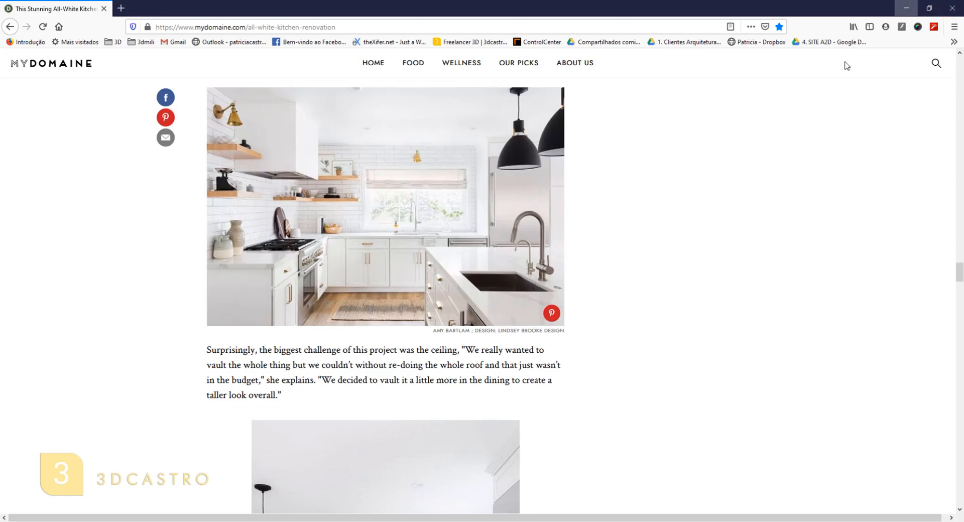
Examine the reference photos of the range hood wall, refrigerator side, sink, subway tiles and open wooden shelves
scroll(572, 340, down, 6)
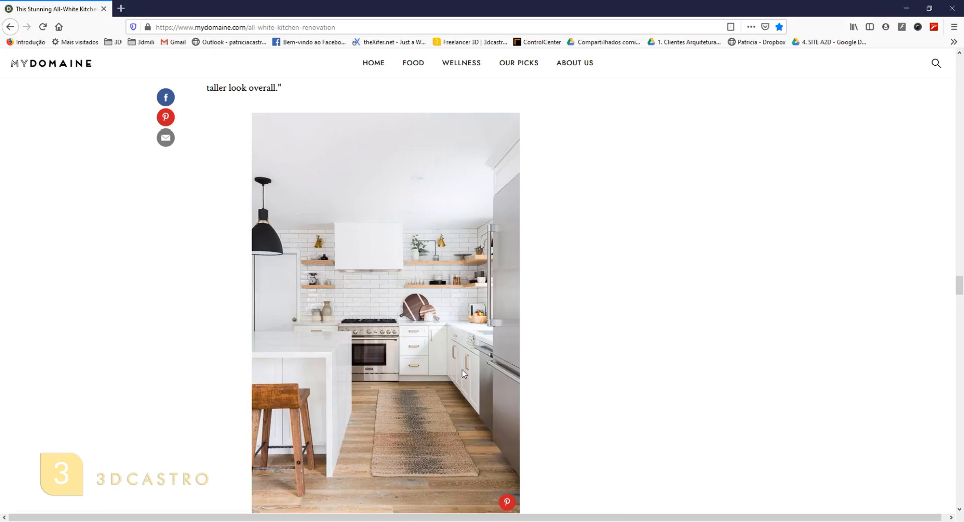
scroll(463, 373, down, 3)
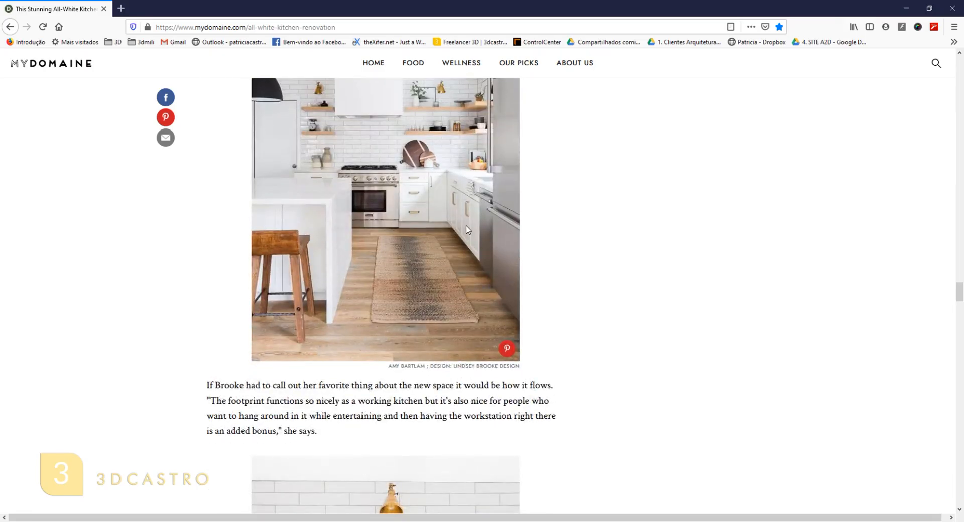
scroll(467, 229, down, 4)
scroll(467, 229, down, 10)
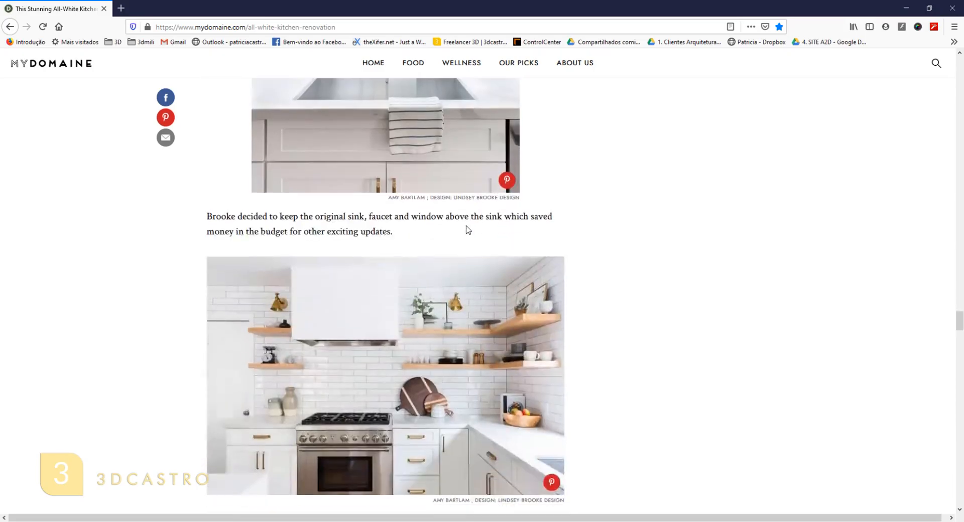
scroll(467, 230, down, 12)
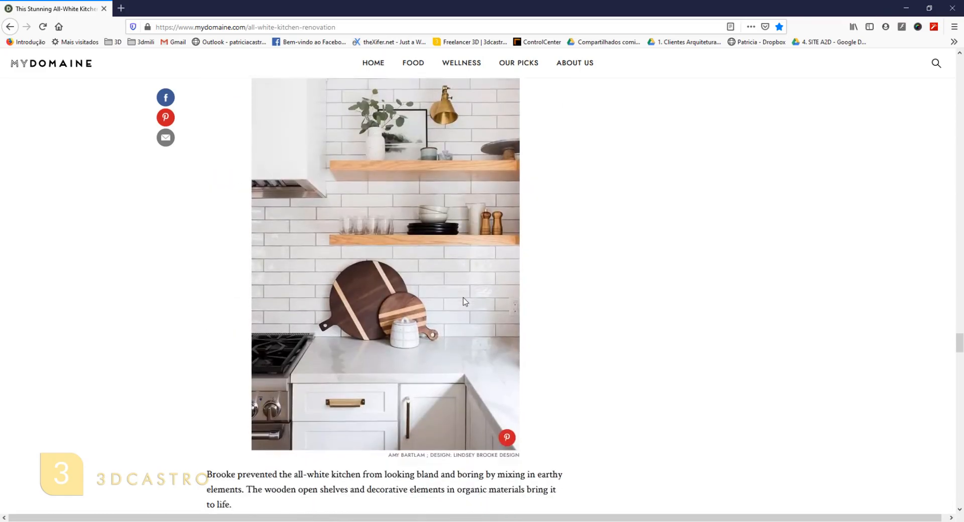
scroll(463, 300, down, 5)
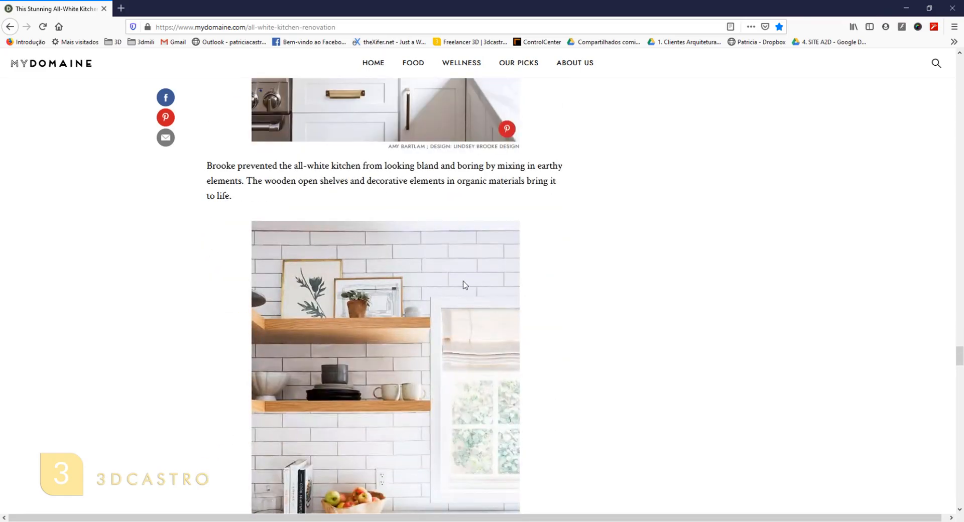
scroll(463, 282, down, 5)
scroll(466, 285, down, 9)
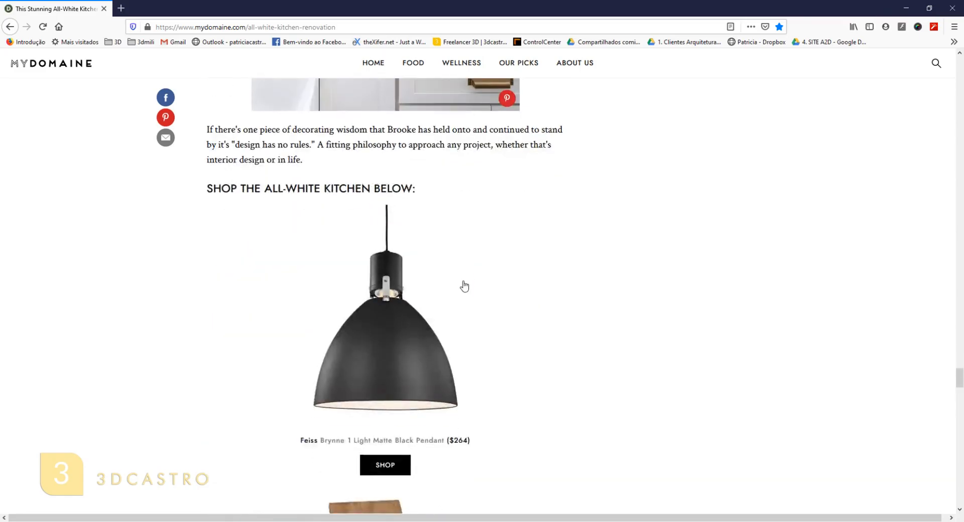
Examine the article's product pictures of the pendant, counter stool, cabinet pulls, wall sconce and subway tile
scroll(463, 284, up, 2)
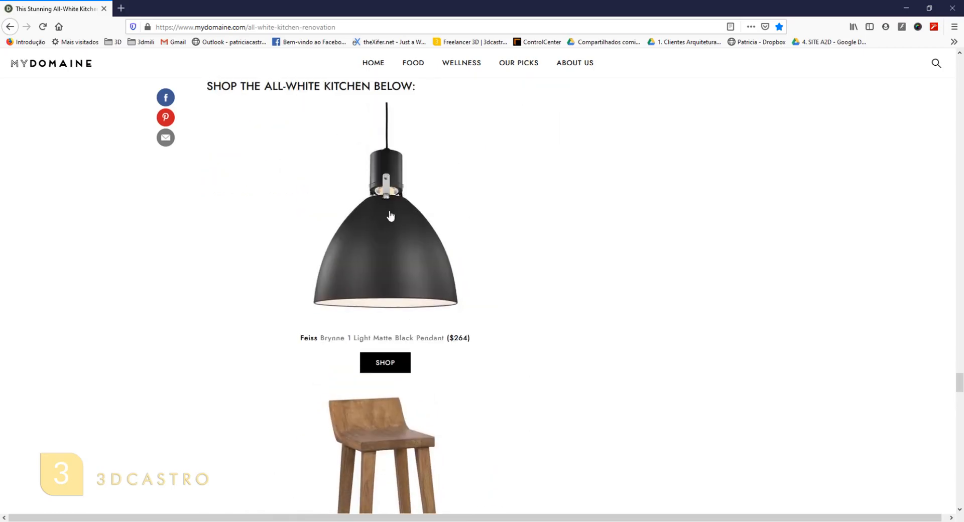
scroll(403, 211, down, 4)
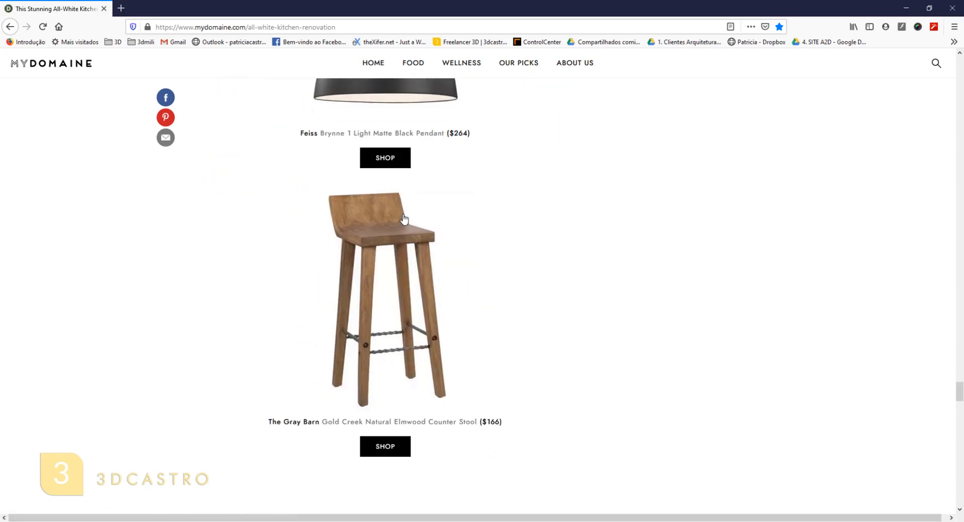
scroll(403, 217, down, 7)
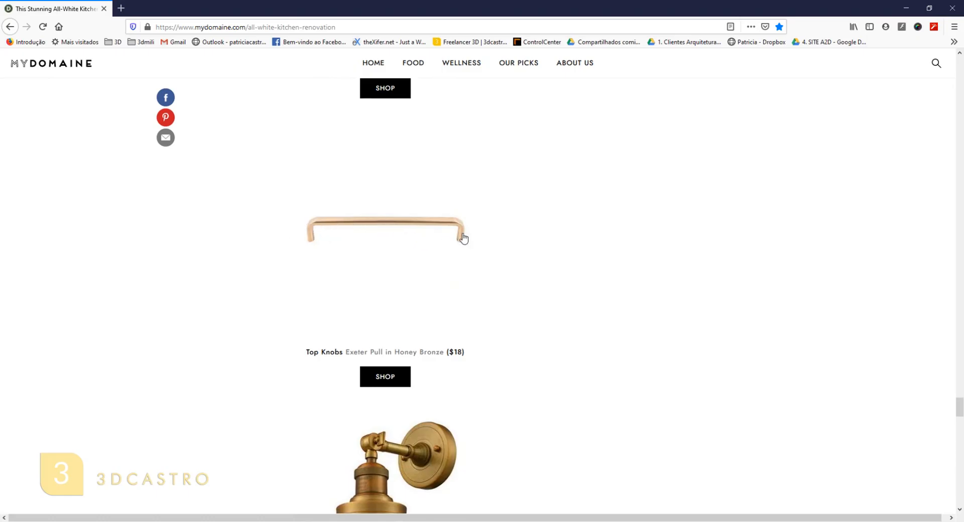
scroll(370, 221, down, 5)
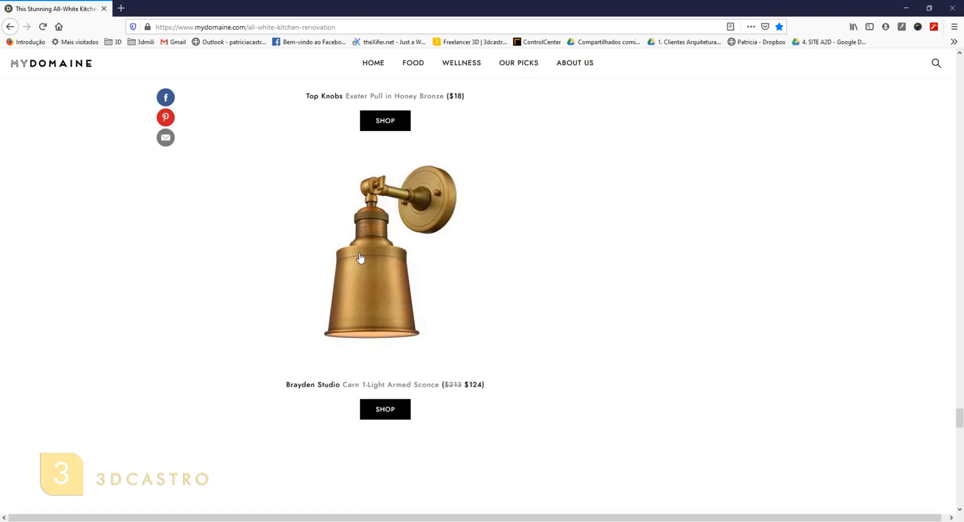
scroll(360, 256, down, 5)
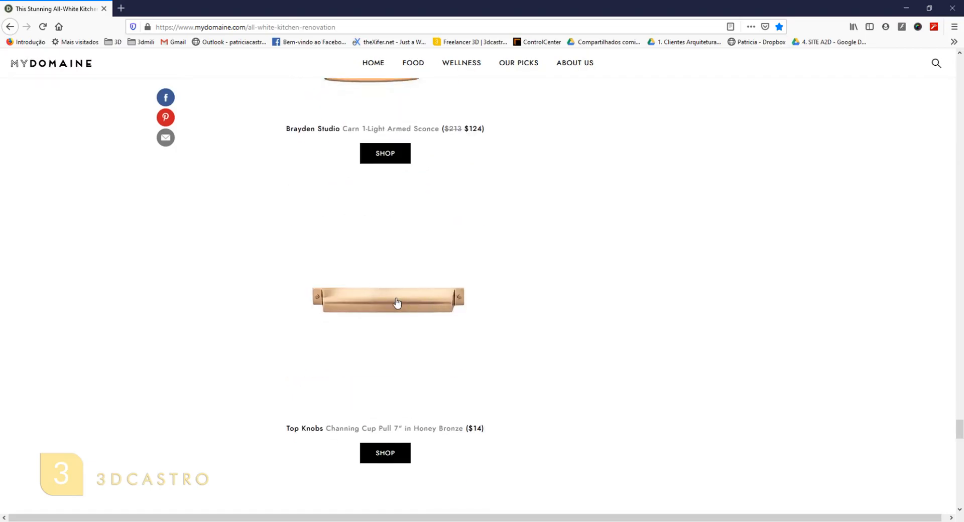
scroll(452, 301, down, 8)
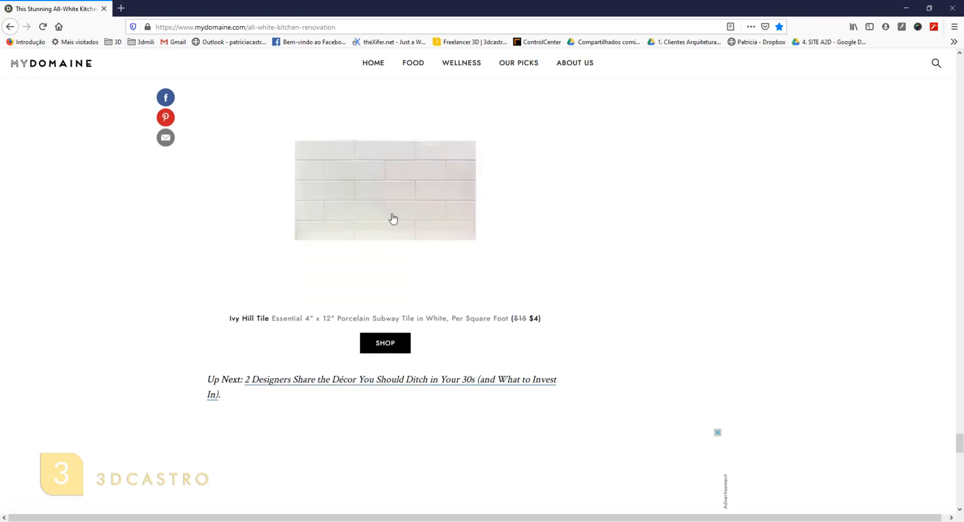
scroll(416, 226, down, 4)
scroll(712, 198, up, 11)
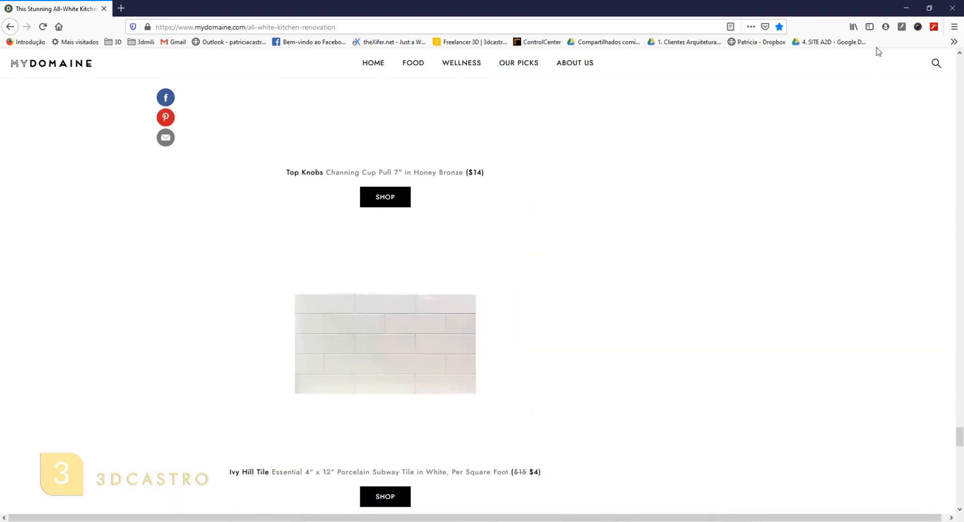
Go back through the article's photos to the full view of the stove wall with the island and rug
scroll(722, 189, up, 12)
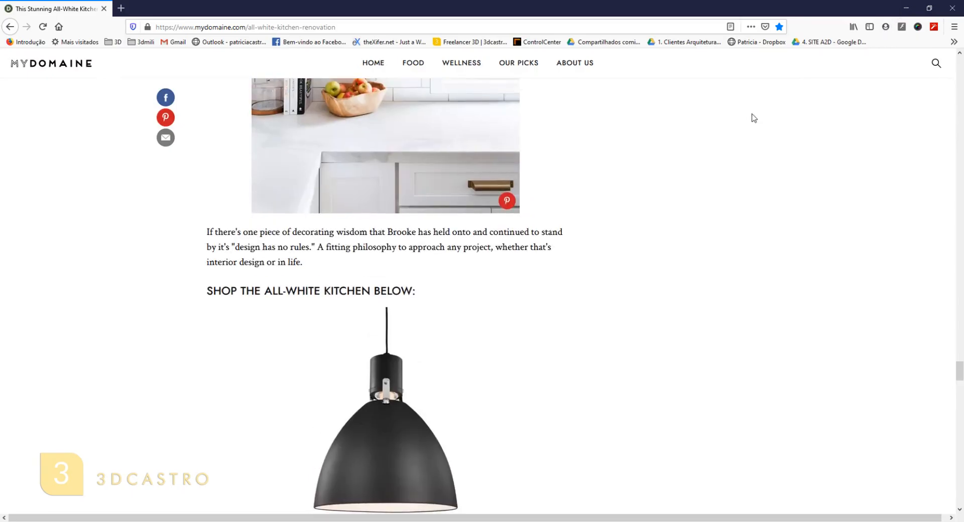
scroll(660, 229, up, 6)
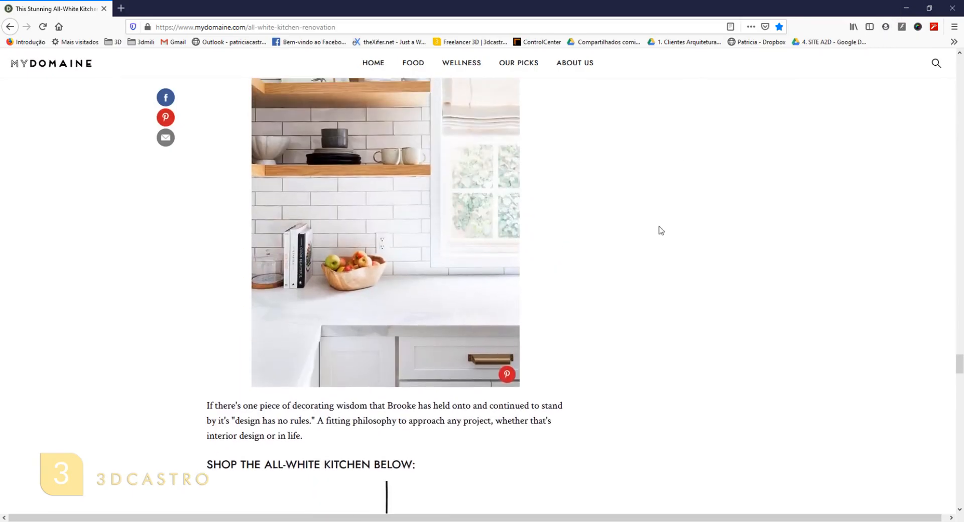
scroll(661, 230, up, 15)
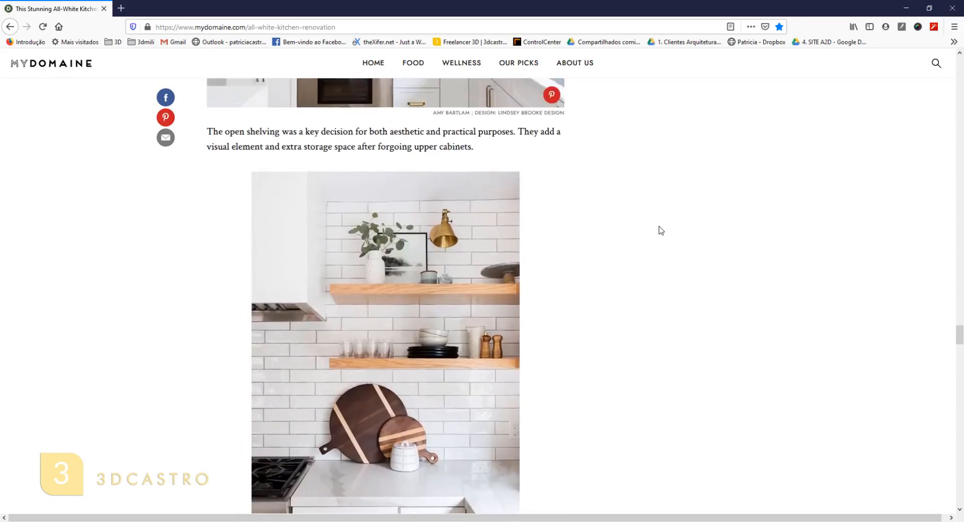
scroll(661, 230, up, 15)
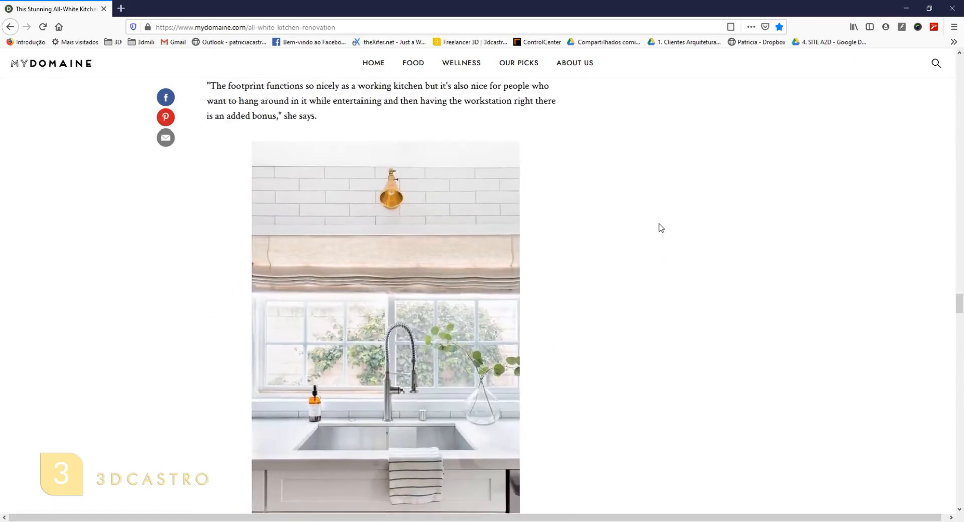
scroll(661, 226, up, 6)
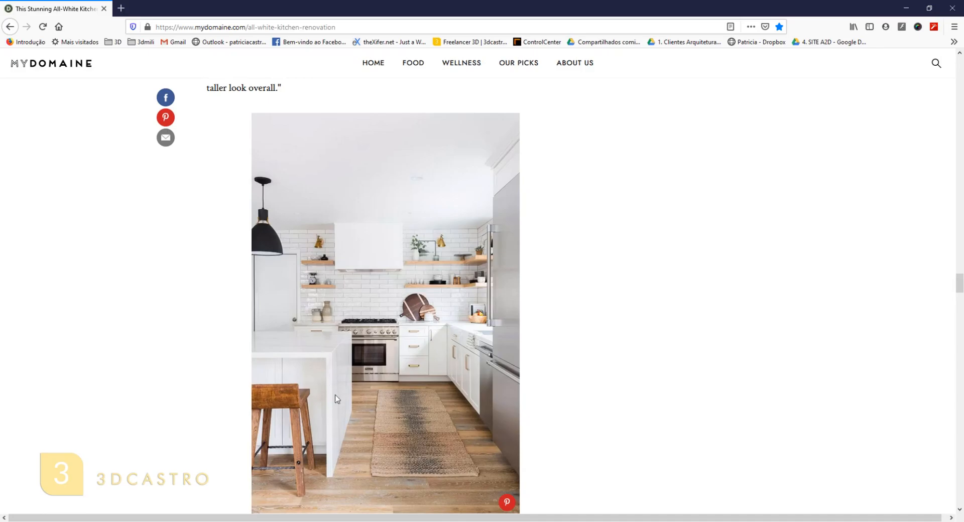
Return to 3ds Max, expand the command panel to two columns and shrink it back to a single column
click(907, 7)
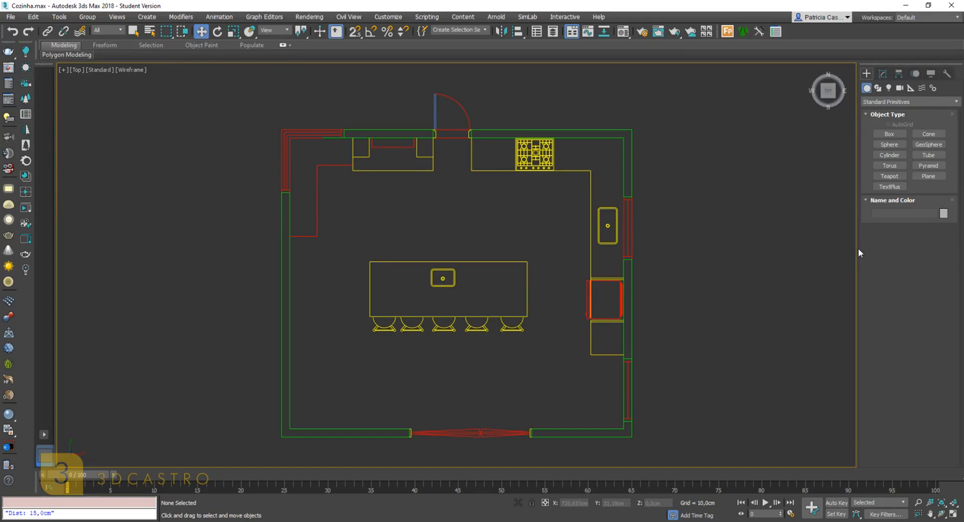
drag(858, 249, 741, 248)
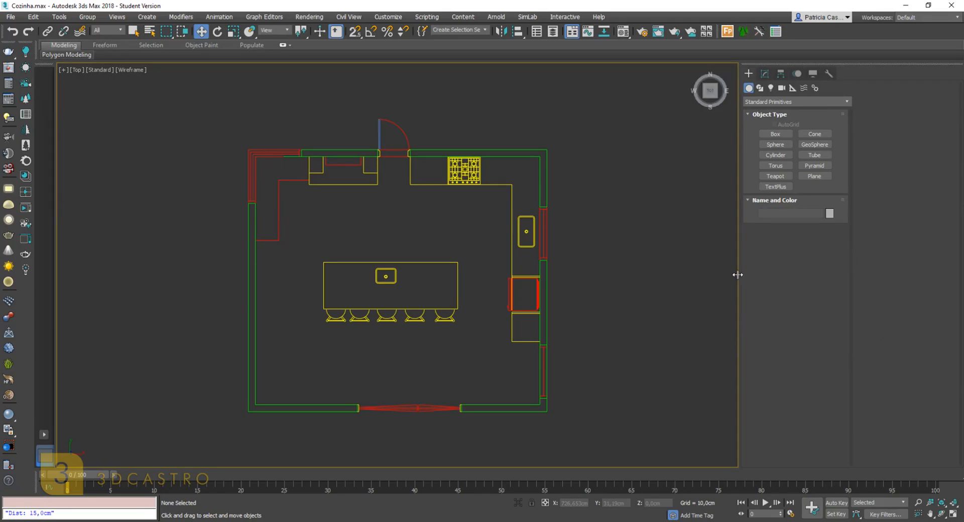
drag(739, 279, 849, 273)
Create a box about 210 cm long, 163 cm wide and 183 cm high to the right of the floor plan
click(884, 134)
drag(687, 201, 776, 316)
click(776, 216)
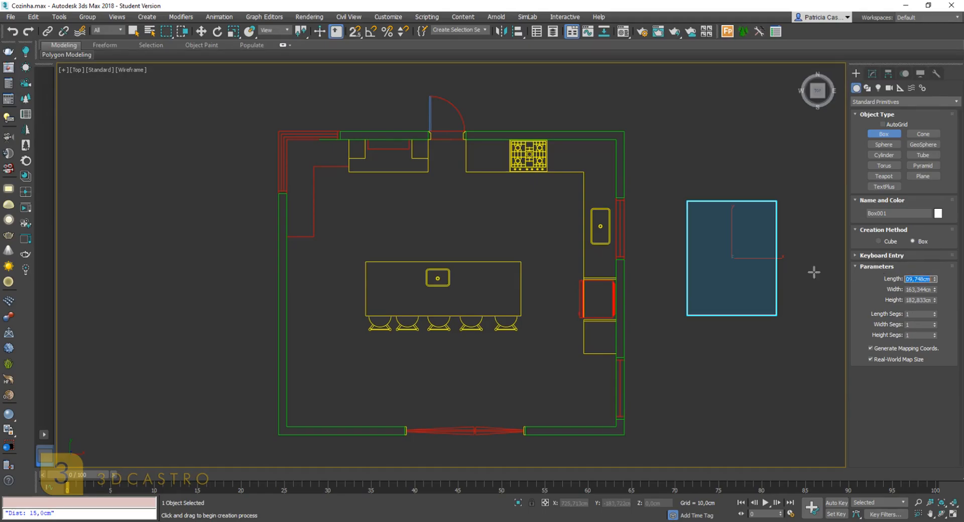
Set the box's length to 150 cm, width to 200 cm and height to 100 cm
middle_drag(792, 270, 642, 284)
scroll(596, 275, up, 3)
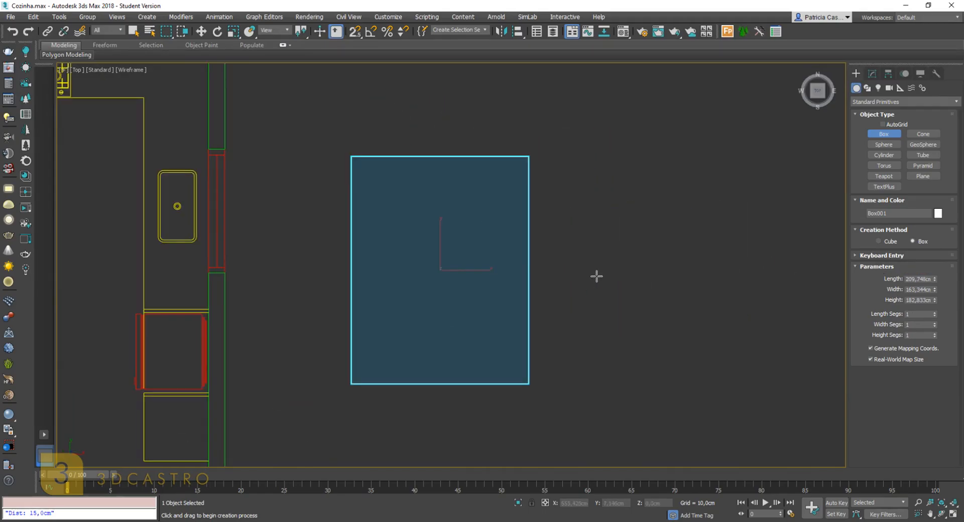
drag(908, 281, 949, 285)
click(928, 277)
drag(907, 280, 935, 279)
text(150)
key(Return)
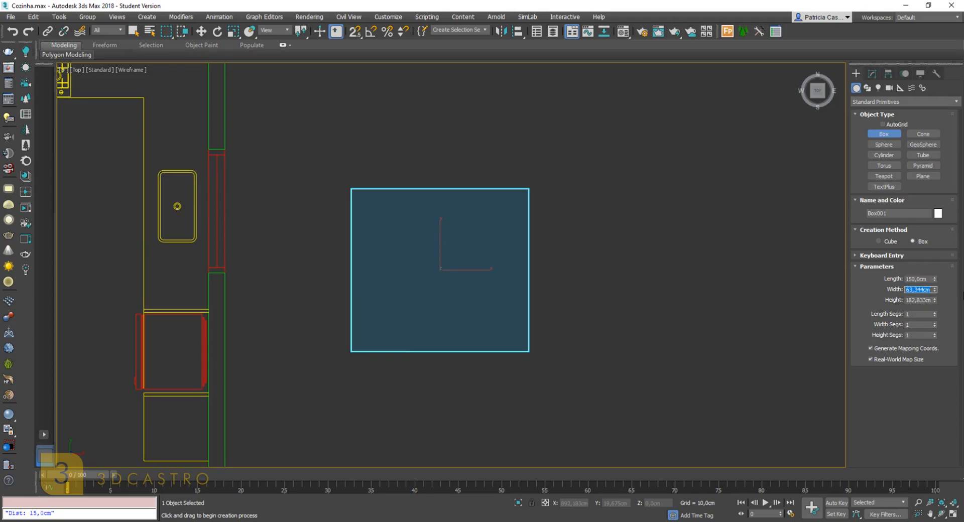
text(200)
key(Return)
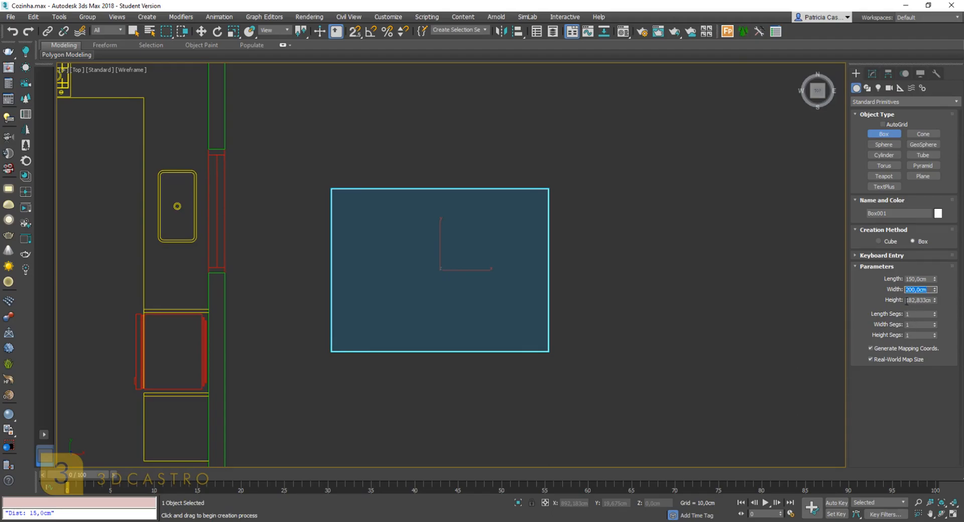
key(Tab)
key(BackSpace)
text(100)
key(Return)
Switch to a perspective view with edged faces and frame the box
middle_drag(425, 238, 463, 263)
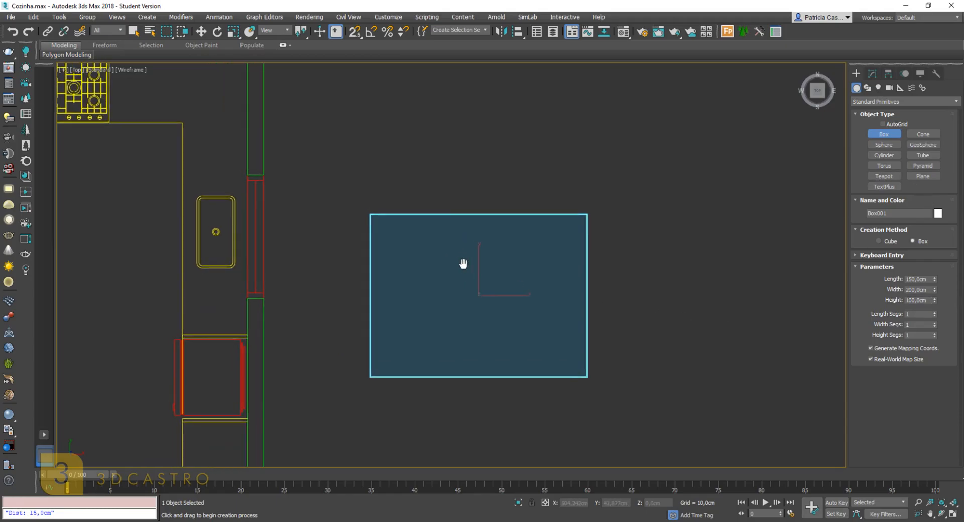
key(p)
scroll(457, 248, down, 8)
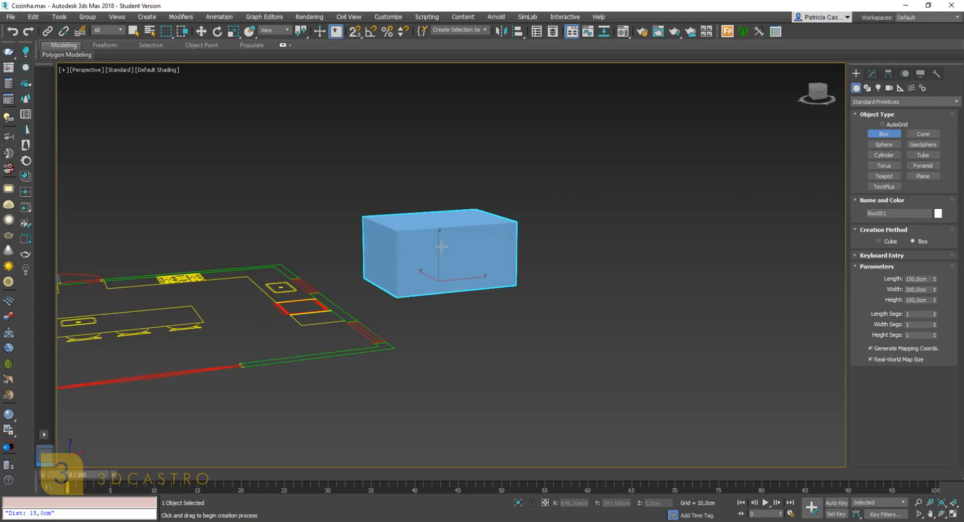
scroll(441, 246, up, 5)
key(F4)
mouse_move(427, 264)
alt+middle_down()
mouse_move(347, 300)
mouse_move(549, 301)
alt+middle_up()
alt+middle_drag(668, 308, 517, 244)
key(z)
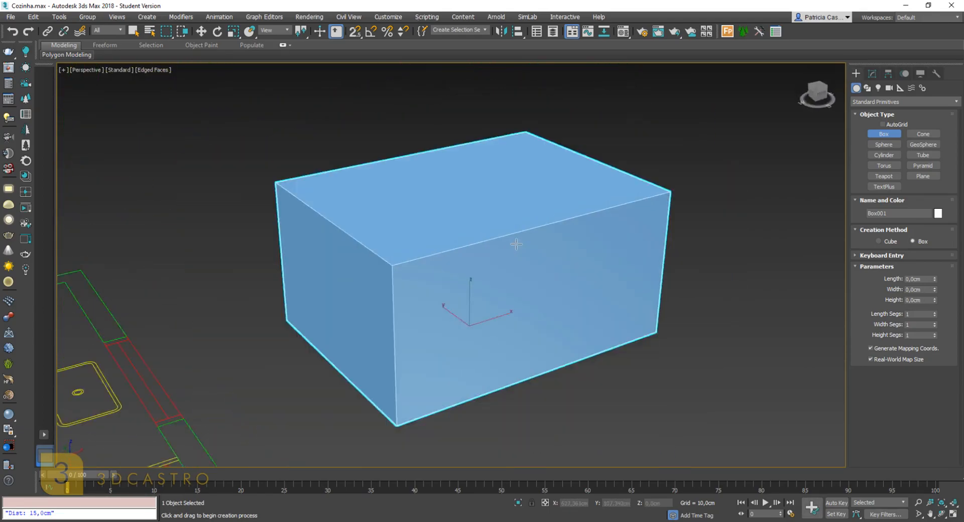
Check the box's editable dimension and segment parameters, and return to the standard primitives
scroll(516, 244, down, 5)
key(z)
scroll(530, 293, down, 6)
scroll(542, 296, up, 3)
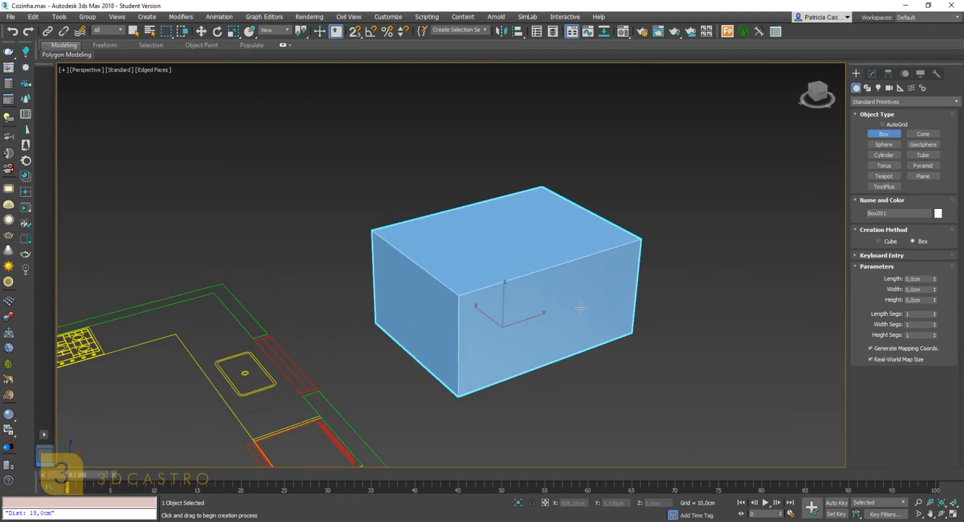
alt+middle_drag(581, 308, 571, 307)
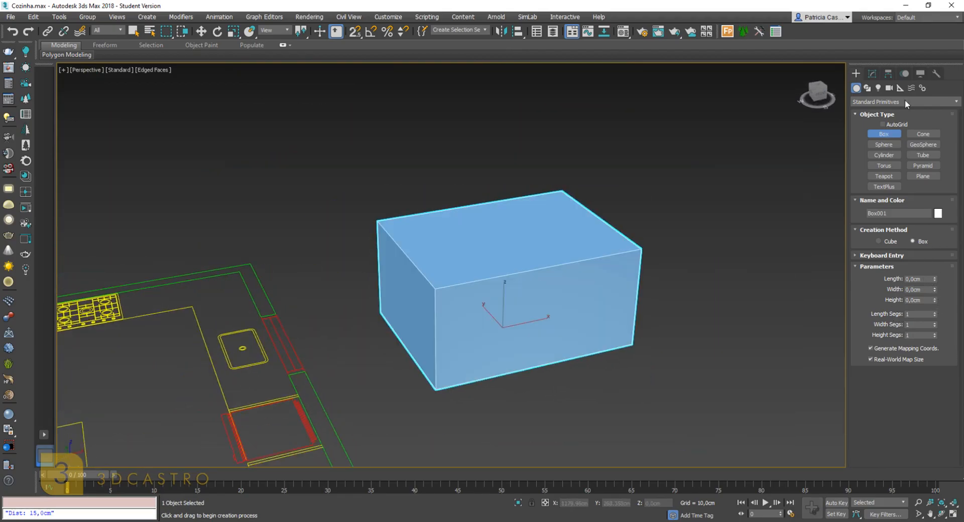
key(z)
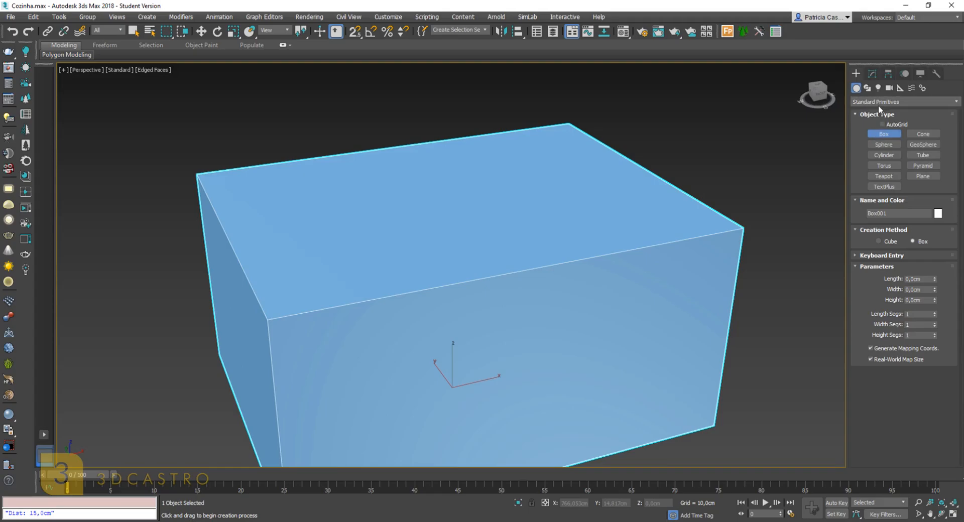
alt+middle_drag(442, 336, 565, 281)
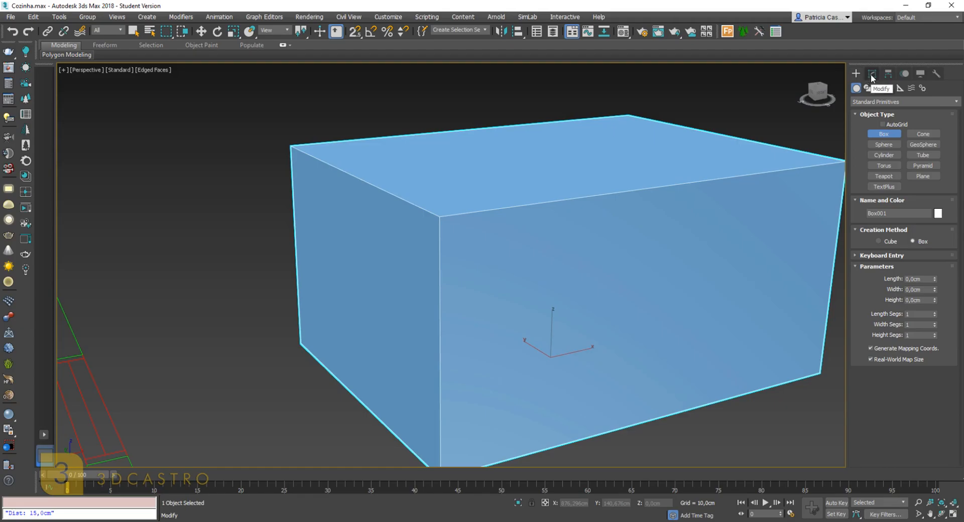
click(872, 74)
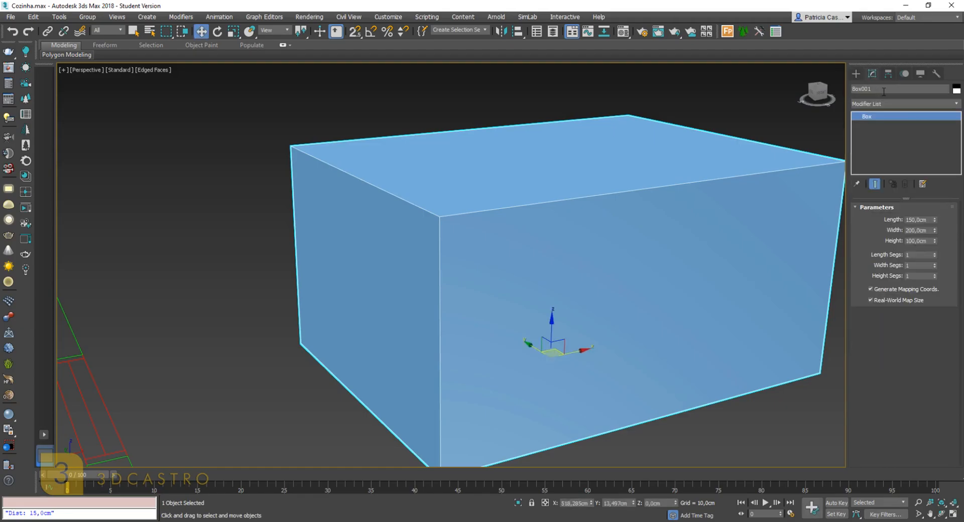
click(856, 75)
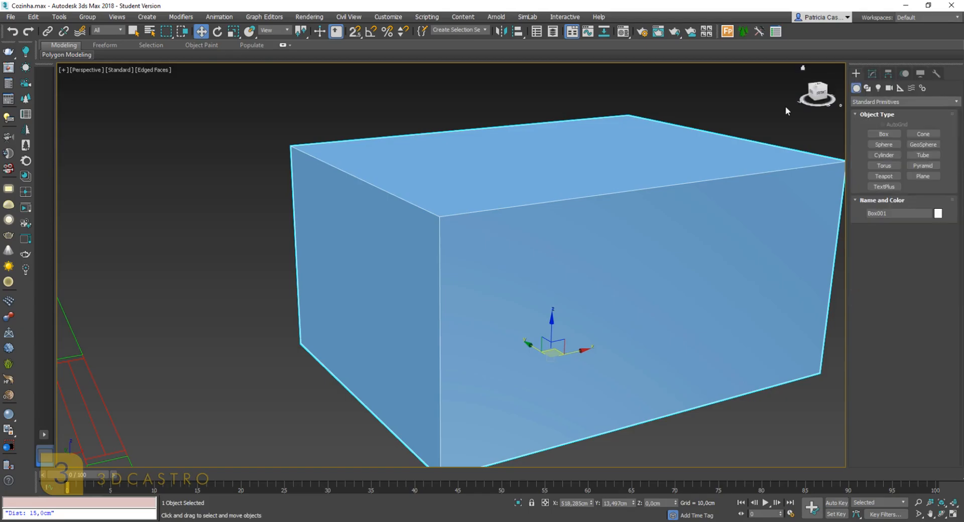
Create a sphere with a radius of about 79 cm beside the box
scroll(602, 216, down, 5)
scroll(564, 219, up, 3)
alt+middle_drag(565, 218, 609, 236)
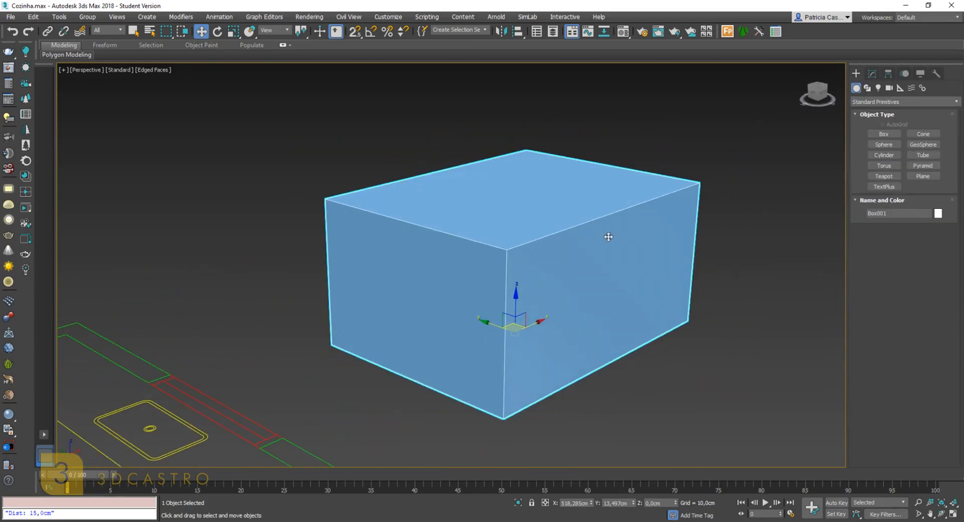
click(897, 147)
scroll(651, 317, down, 2)
scroll(651, 317, up, 1)
drag(652, 317, 692, 350)
Create a cylinder about 120 cm in radius and 174 cm high on the other side of the box from the sphere
click(884, 156)
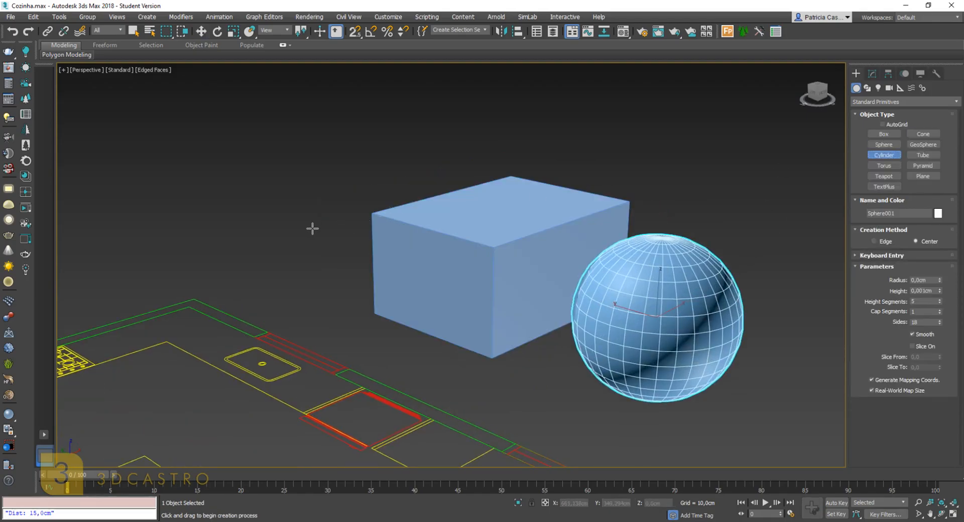
drag(312, 228, 383, 224)
mouse_move(337, 158)
alt+middle_down()
mouse_move(376, 191)
mouse_move(337, 158)
alt+middle_up()
right_click(377, 191)
middle_drag(338, 158, 364, 211)
scroll(367, 212, up, 3)
key(ctrl+d)
scroll(388, 240, down, 3)
Compare the modifiable parameters of the cylinder, box and sphere by selecting each in turn
click(372, 243)
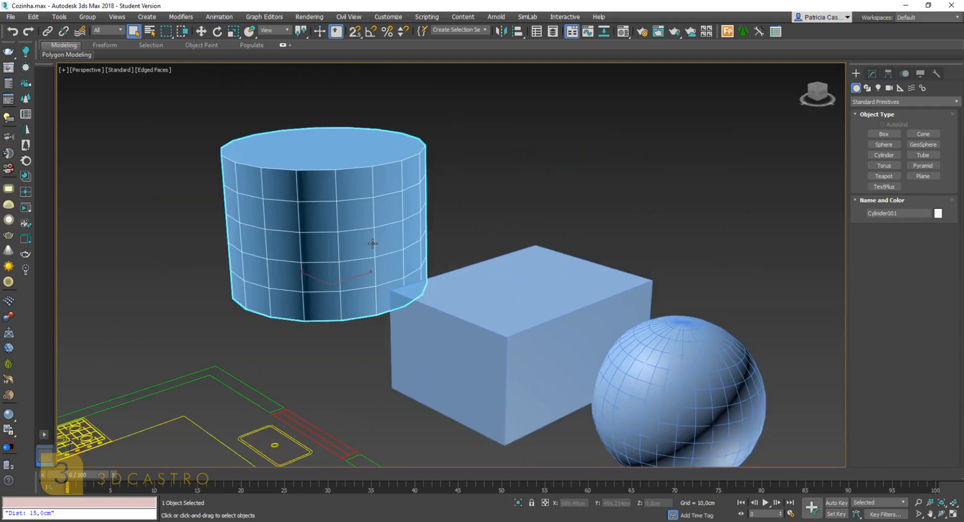
click(873, 74)
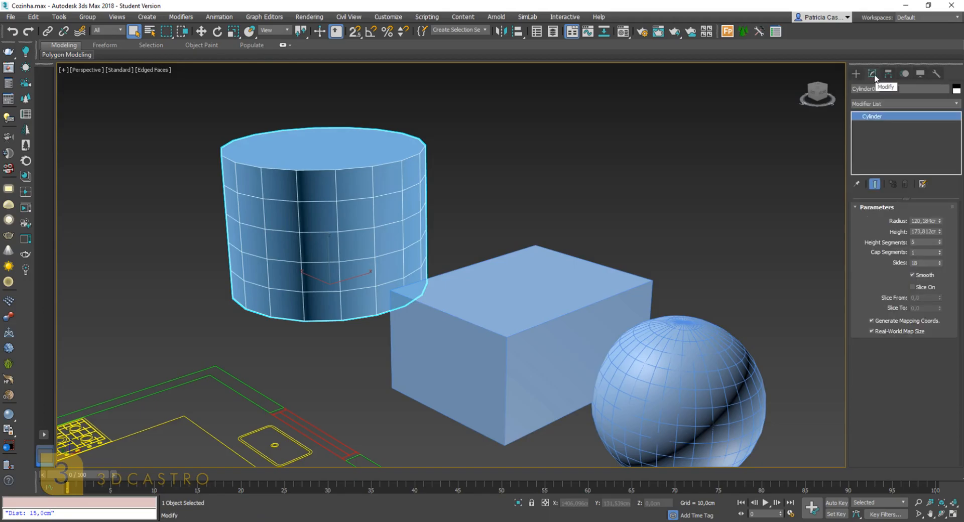
click(518, 262)
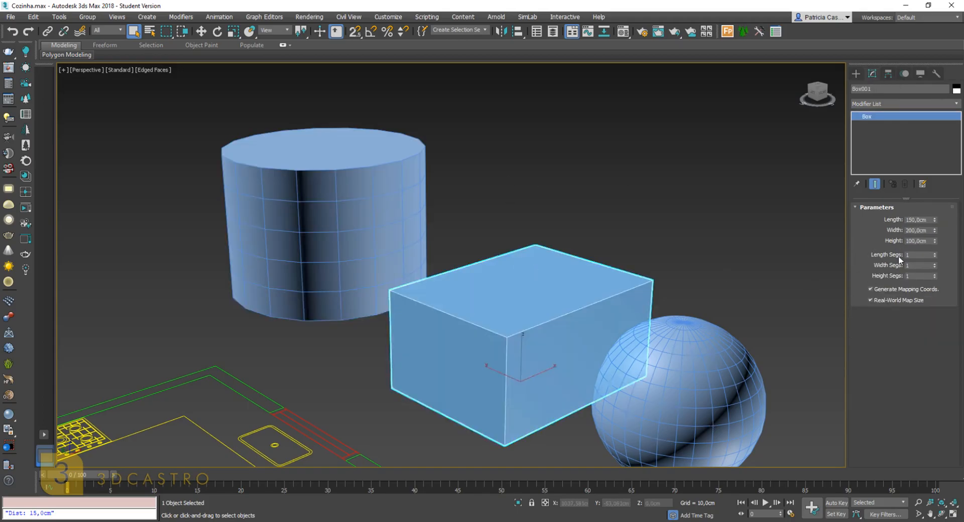
click(658, 369)
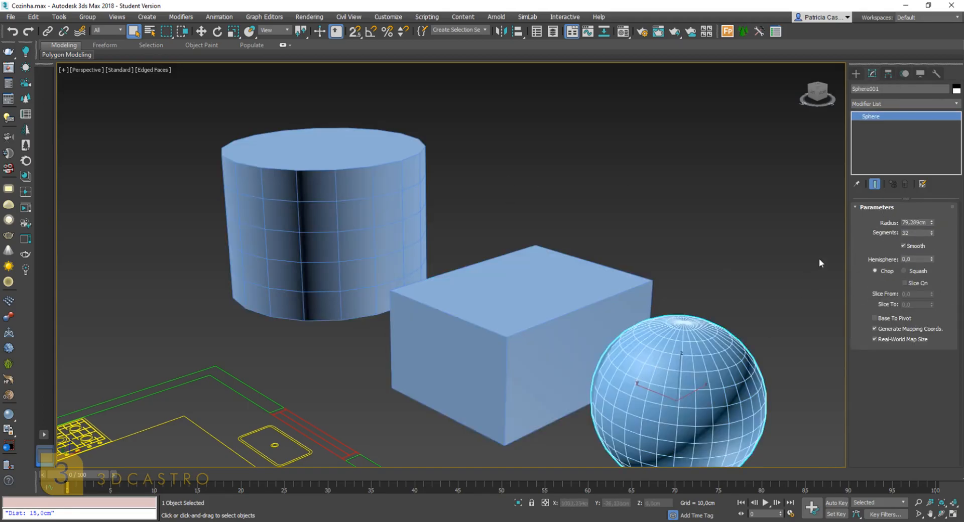
click(560, 342)
click(693, 369)
click(610, 280)
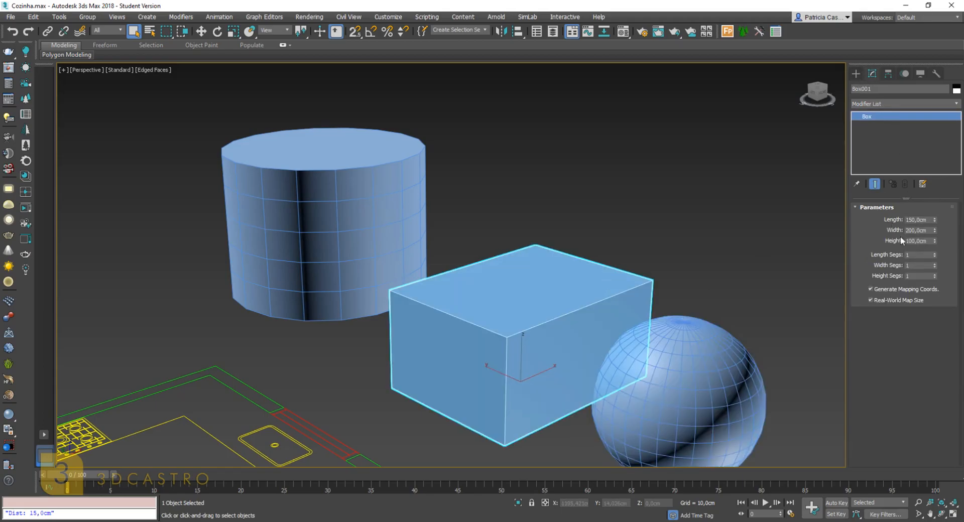
click(374, 215)
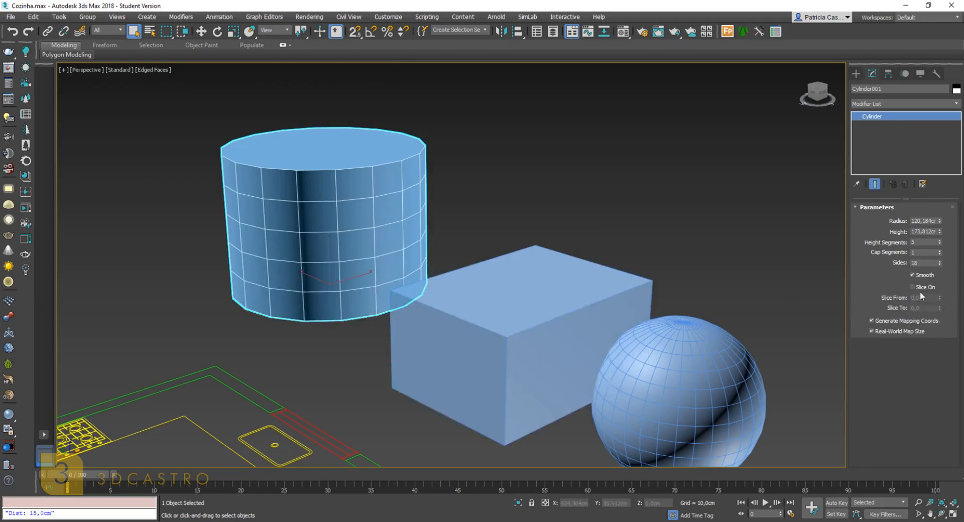
click(508, 308)
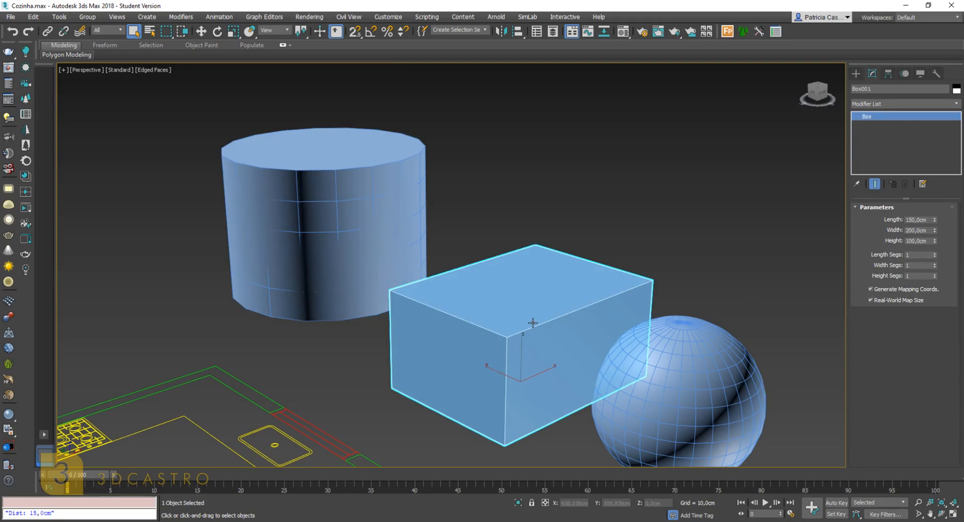
Set the sphere's radius to 50 cm
click(732, 390)
scroll(732, 390, up, 3)
alt+middle_drag(738, 387, 756, 392)
middle_drag(756, 391, 628, 285)
scroll(628, 286, up, 2)
click(905, 222)
text(7)
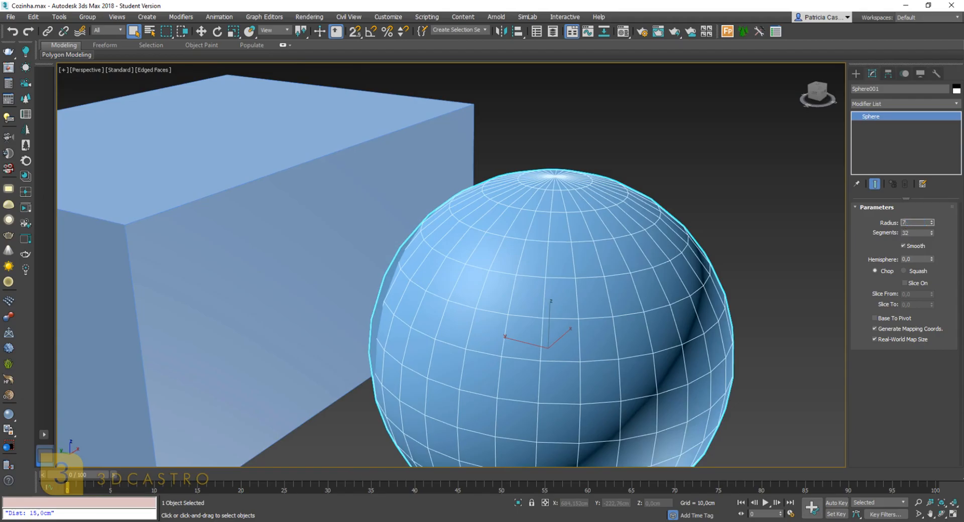
text(0)
key(Return)
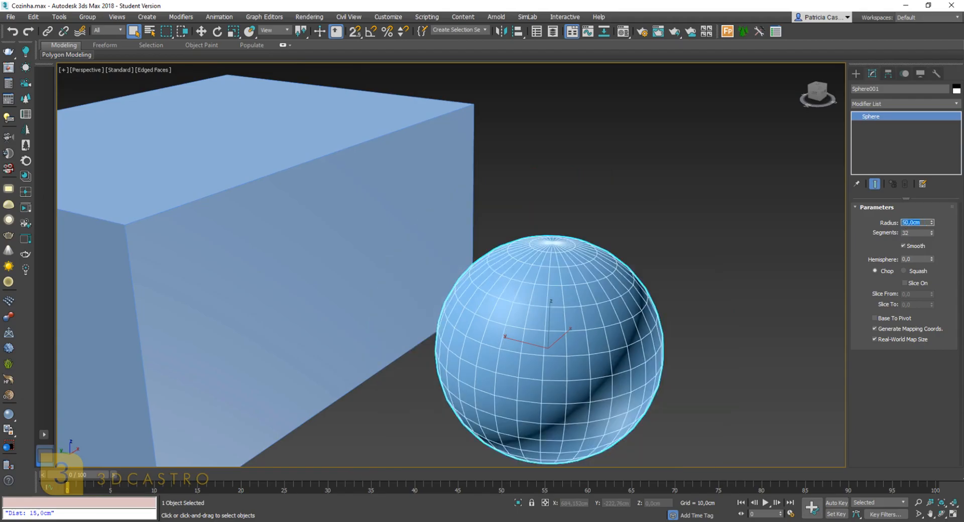
Set the sphere's segments to 66
scroll(517, 360, up, 5)
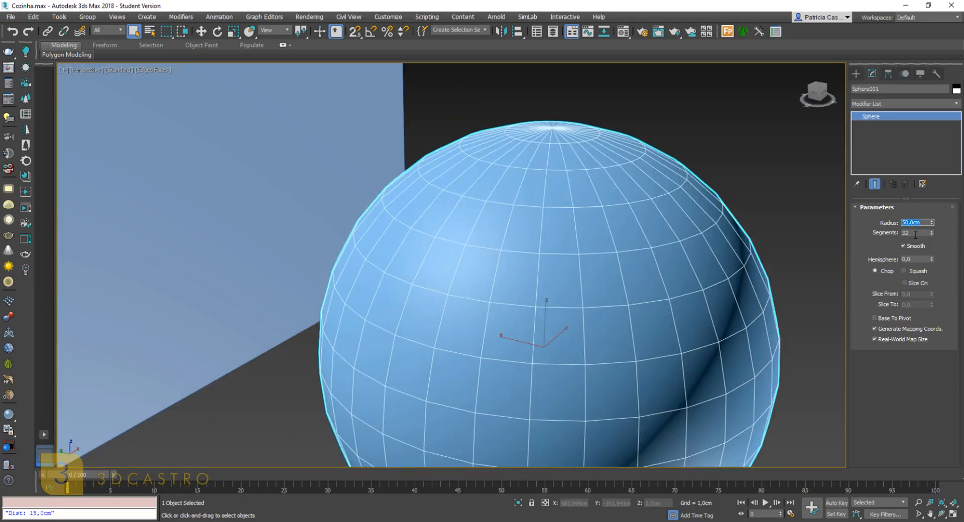
mouse_move(544, 279)
alt+middle_down()
mouse_move(527, 270)
mouse_move(522, 278)
mouse_move(548, 264)
mouse_move(540, 279)
alt+middle_up()
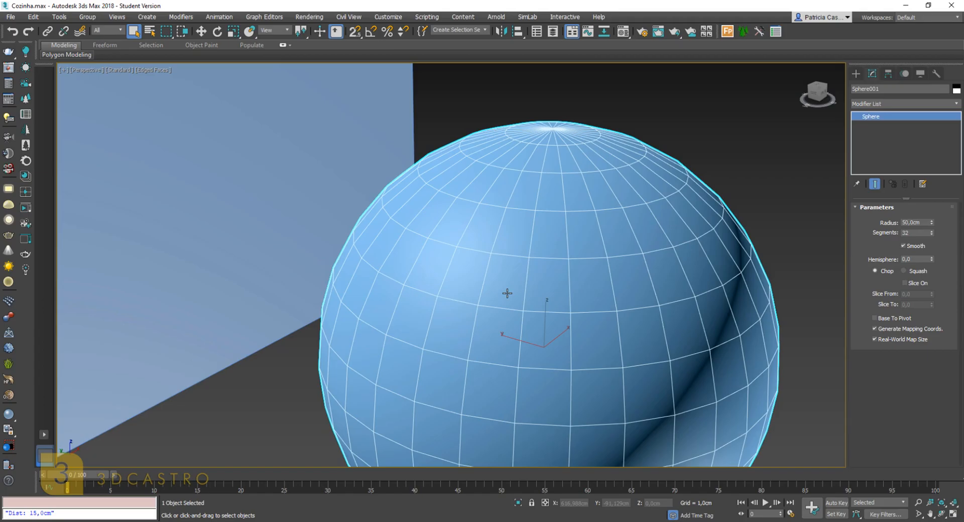
double_click(913, 232)
text(66)
key(Return)
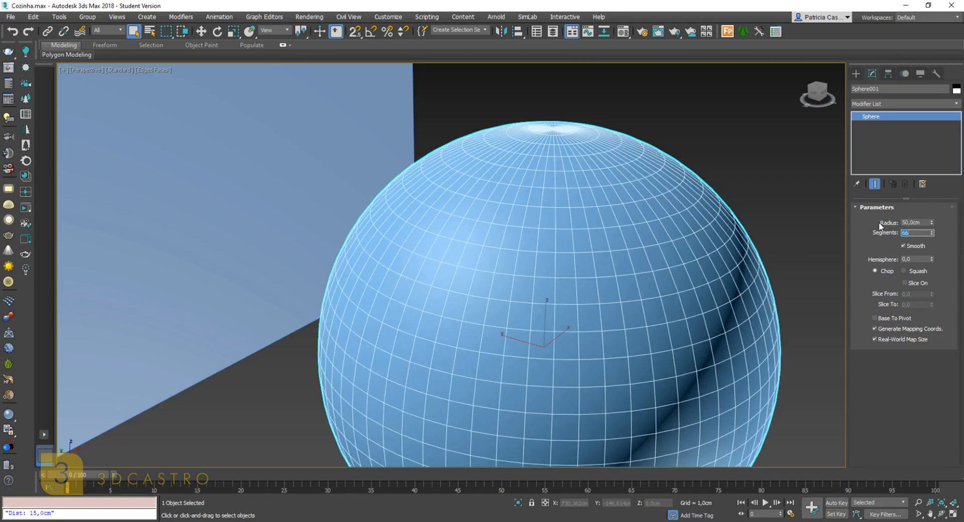
mouse_move(547, 266)
alt+middle_down()
mouse_move(586, 232)
mouse_move(533, 246)
mouse_move(486, 286)
mouse_move(526, 333)
mouse_move(538, 256)
alt+middle_up()
Try segment counts of 99, 30 and 10 on the sphere and examine the coarse mesh
drag(920, 233, 853, 220)
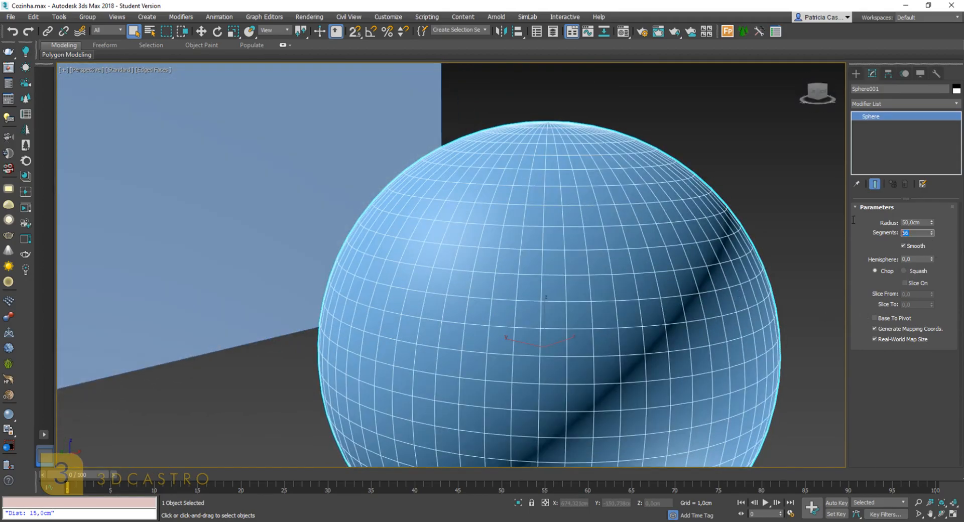
text(99)
key(Return)
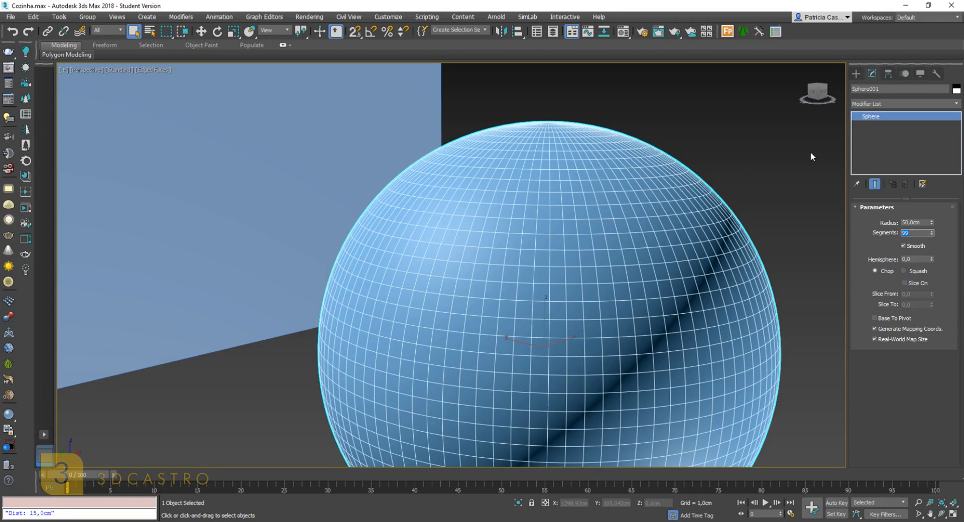
text(30)
key(Return)
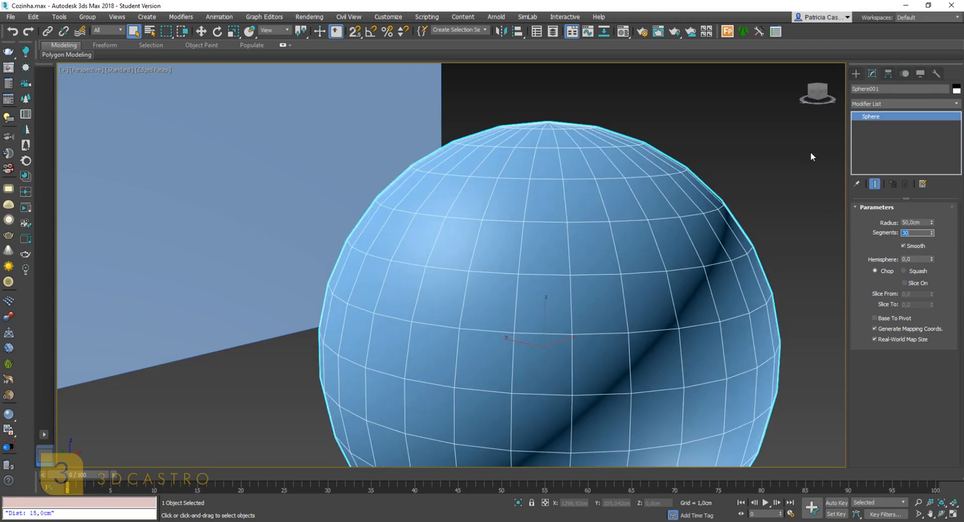
text(10)
key(Return)
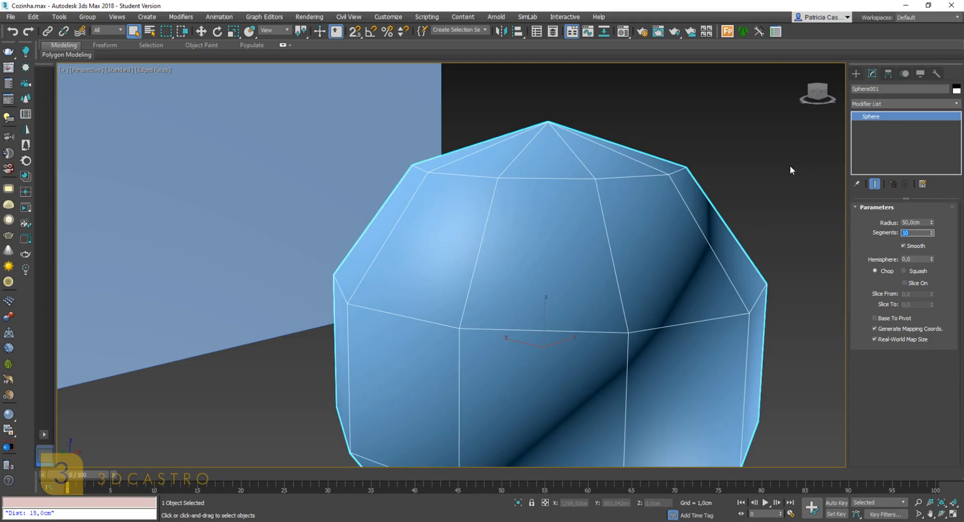
alt+middle_drag(616, 229, 533, 266)
scroll(510, 194, up, 2)
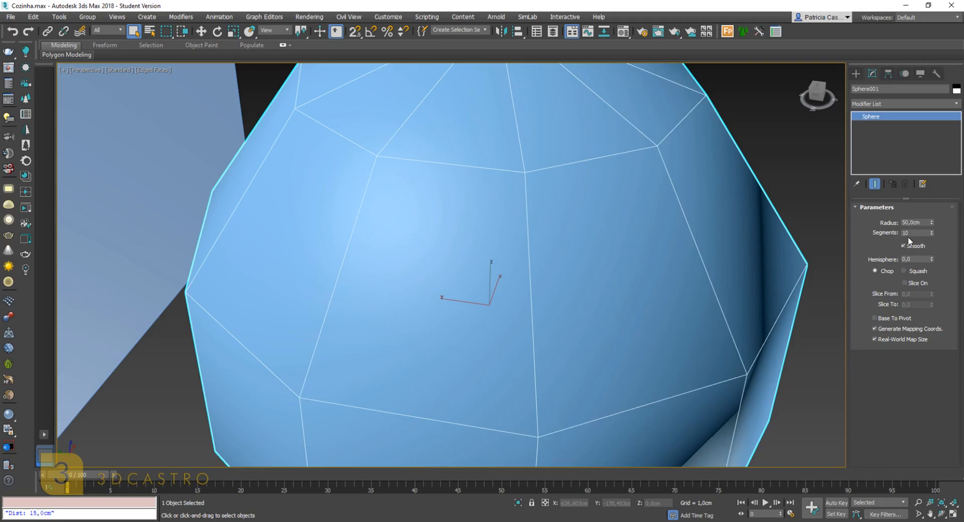
Set the sphere's segments to 99 and inspect its mesh density from several angles
drag(913, 233, 853, 230)
key(Return)
mouse_move(595, 226)
alt+middle_down()
mouse_move(600, 149)
mouse_move(545, 220)
alt+middle_up()
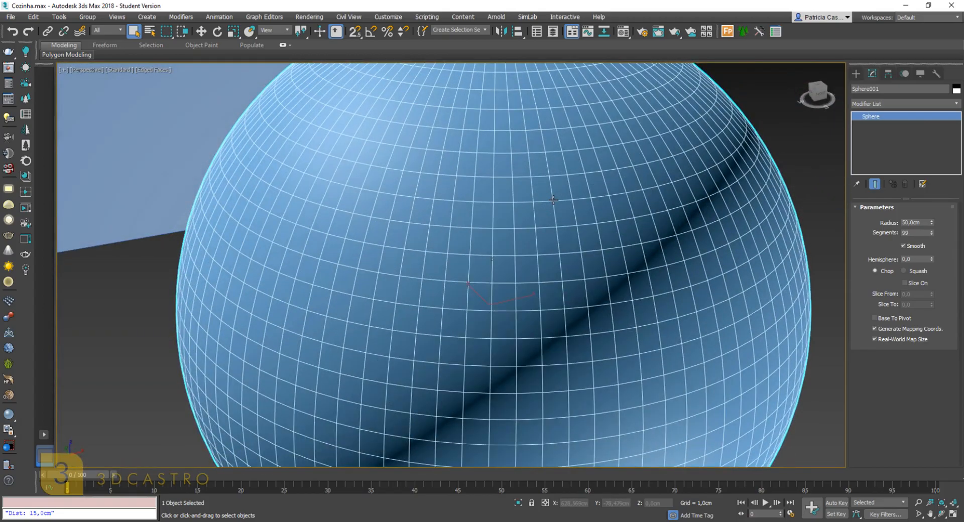
scroll(517, 250, down, 2)
alt+middle_drag(518, 250, 584, 281)
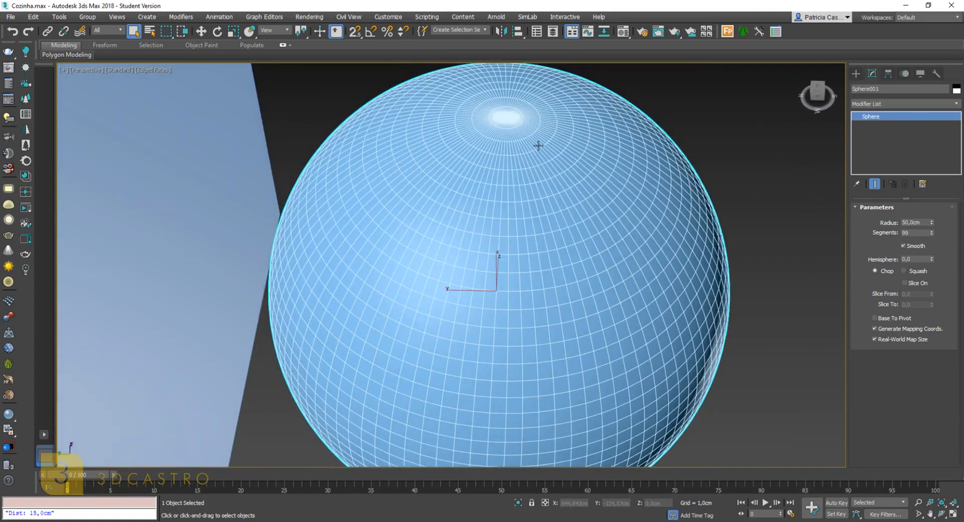
scroll(538, 147, up, 2)
scroll(496, 192, up, 1)
scroll(562, 208, down, 2)
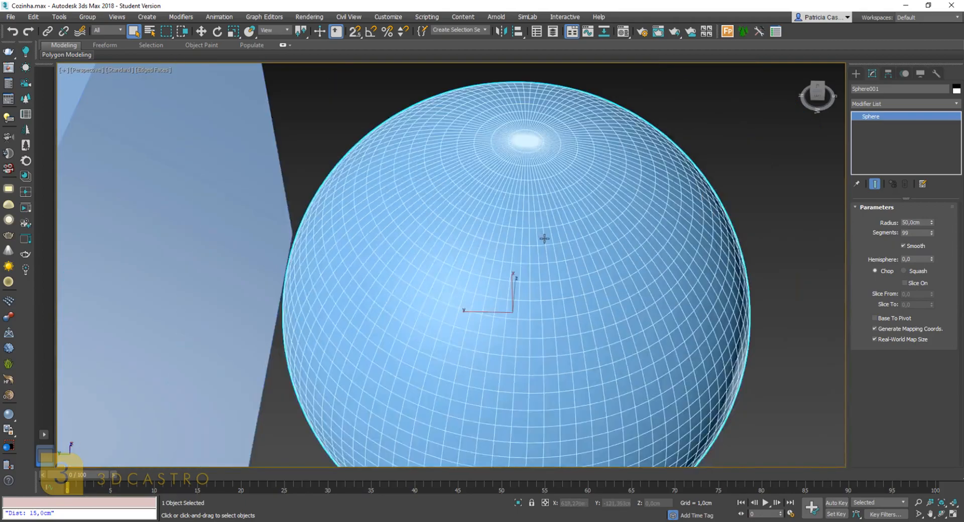
alt+middle_drag(545, 239, 467, 198)
scroll(466, 197, up, 3)
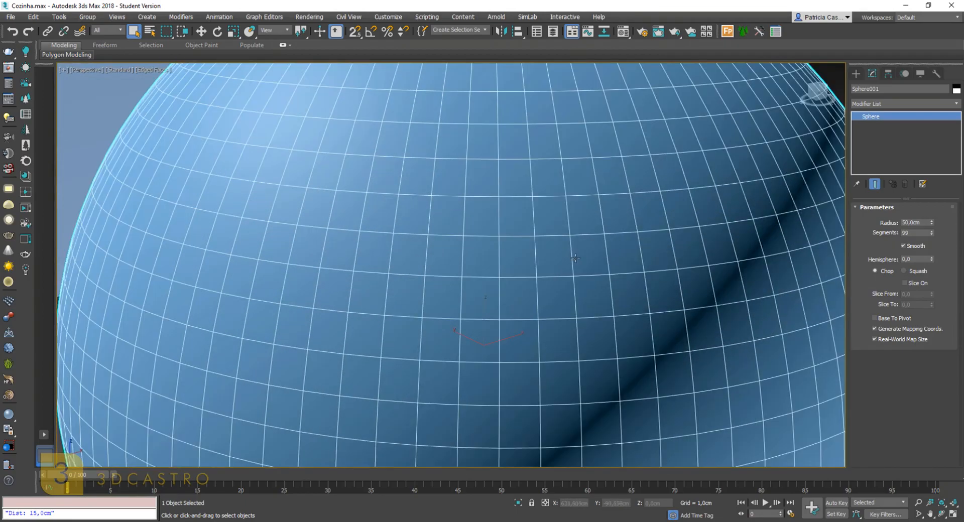
Isolate the sphere and display the scene's polygon and vertex statistics in the viewport
scroll(566, 261, down, 3)
scroll(553, 289, down, 1)
scroll(553, 290, down, 2)
scroll(555, 277, up, 2)
key(alt+q)
middle_drag(533, 215, 543, 223)
key(7)
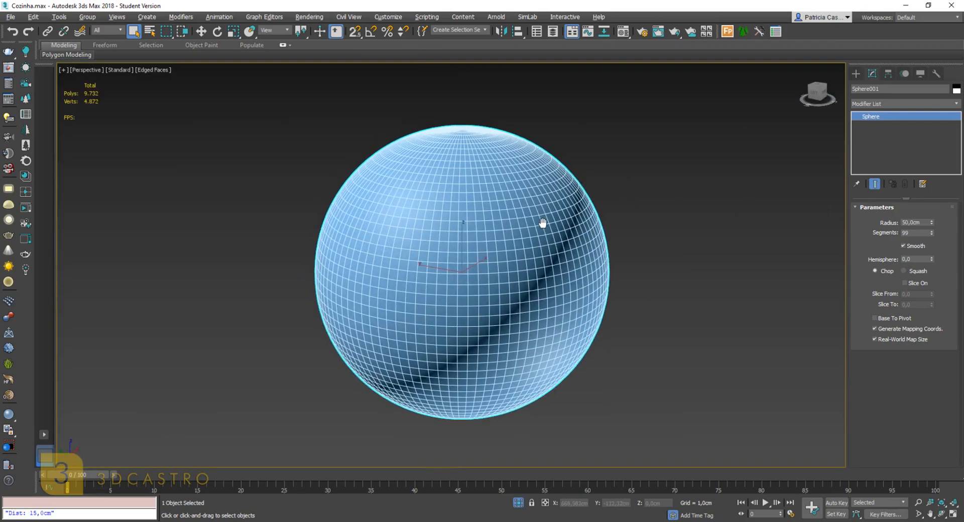
click(200, 110)
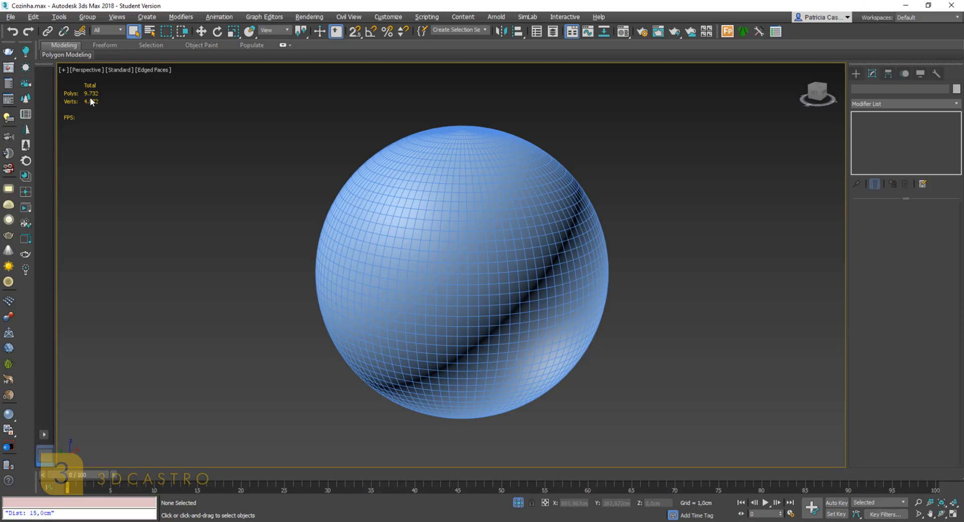
click(437, 227)
scroll(425, 218, up, 3)
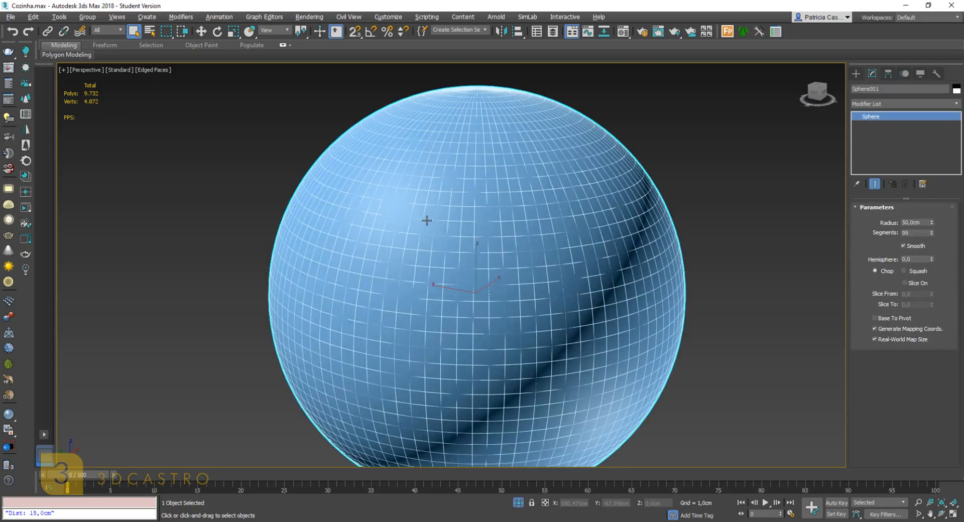
Try 30 segments on the sphere and examine its faceted outline at several zoom distances
double_click(915, 233)
text(30)
key(Return)
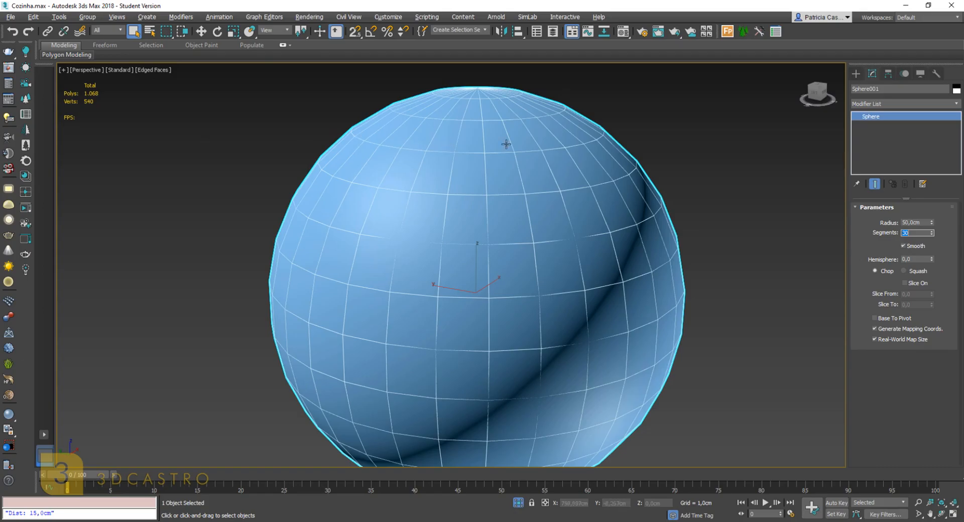
click(438, 129)
scroll(438, 128, down, 2)
scroll(438, 129, up, 2)
scroll(601, 261, down, 2)
scroll(600, 261, up, 2)
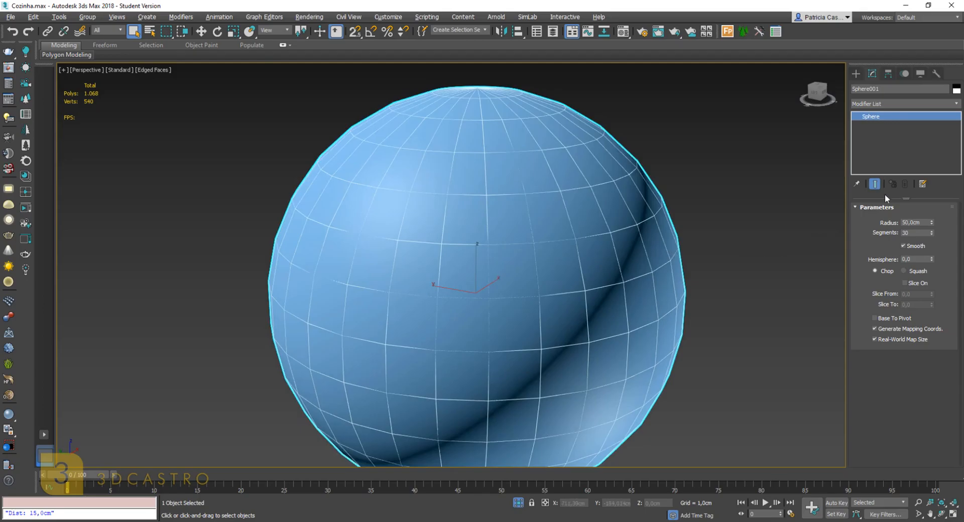
Try segment counts of 99 and 33 on the sphere to compare their polygon counts
drag(916, 232, 880, 232)
key(Return)
text(33)
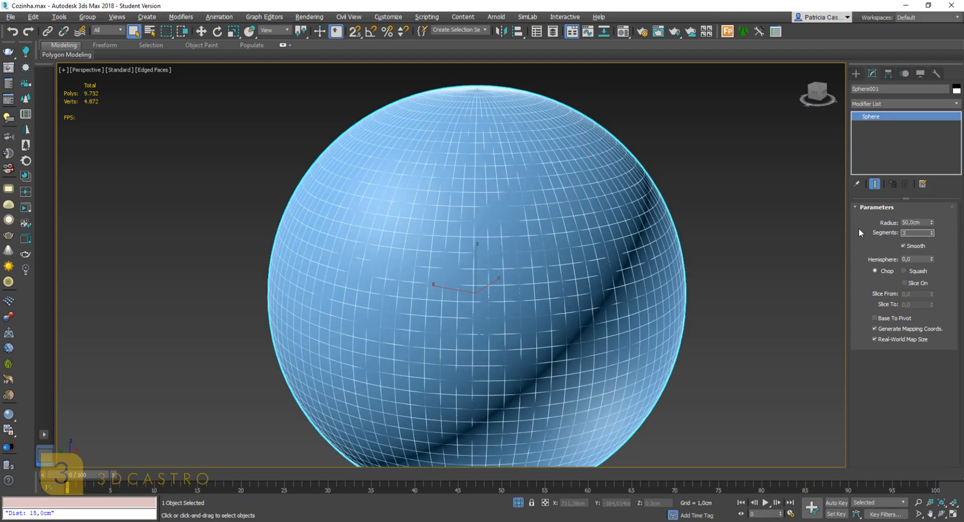
key(Return)
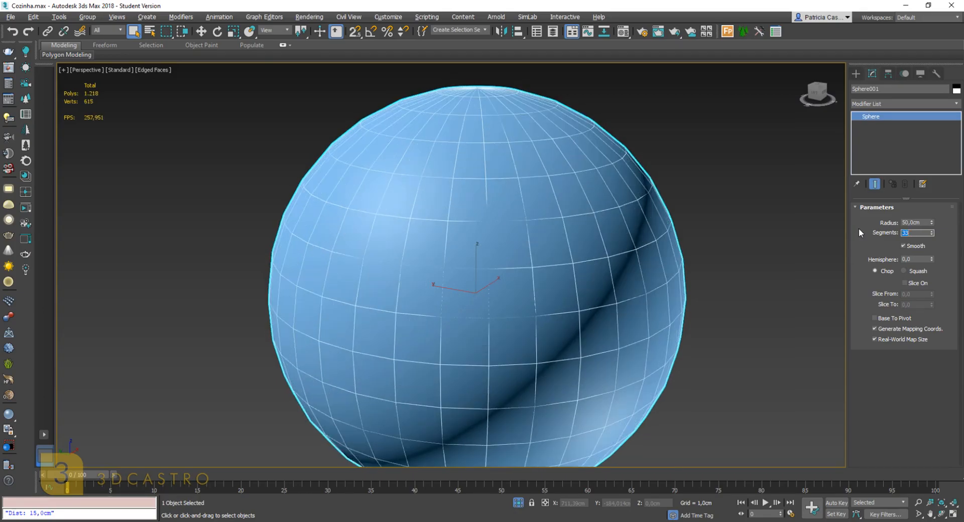
Set the sphere's segments to 66
text(6)
key(Return)
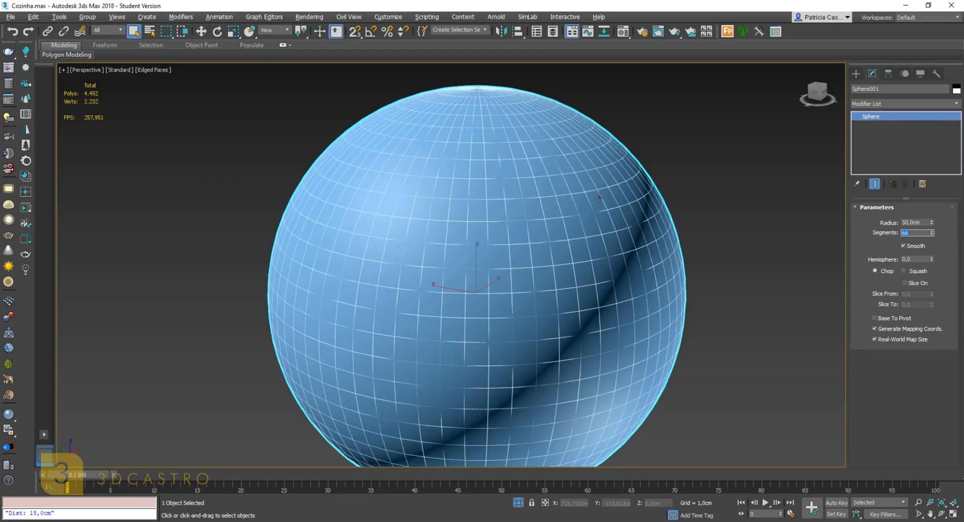
click(710, 200)
click(520, 252)
alt+middle_drag(520, 252, 586, 271)
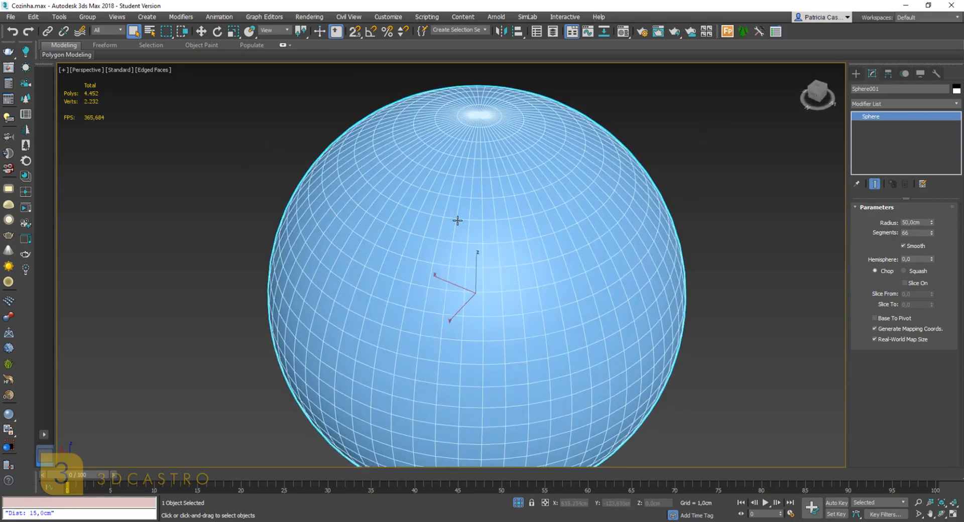
Inspect the sphere's smoothness from several angles with the edged faces hidden, and show the edges again
key(F4)
scroll(451, 244, down, 3)
alt+middle_drag(451, 244, 459, 273)
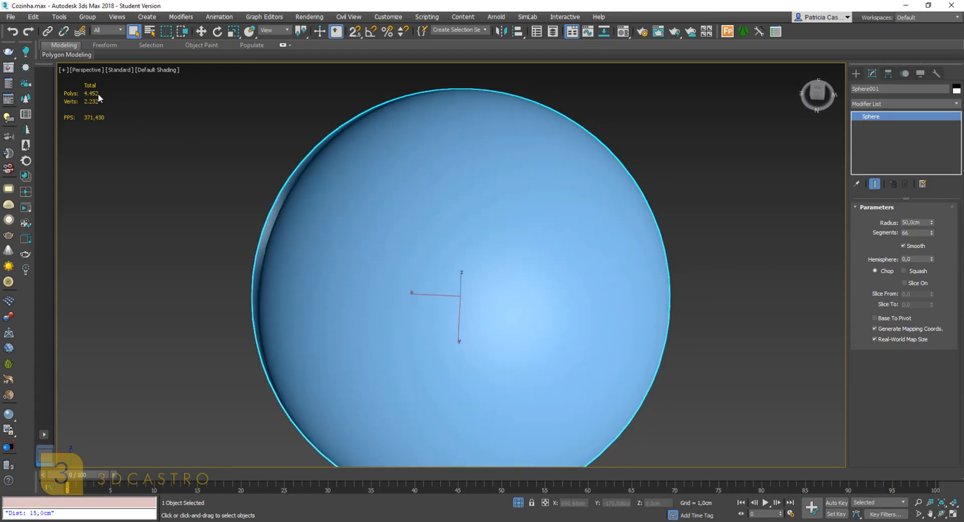
scroll(458, 249, down, 2)
scroll(449, 255, up, 4)
scroll(501, 260, down, 2)
mouse_move(501, 260)
alt+middle_down()
mouse_move(532, 209)
mouse_move(562, 191)
mouse_move(491, 217)
mouse_move(514, 254)
mouse_move(521, 240)
alt+middle_up()
key(F4)
scroll(434, 181, up, 1)
scroll(437, 185, down, 2)
alt+middle_drag(440, 194, 476, 205)
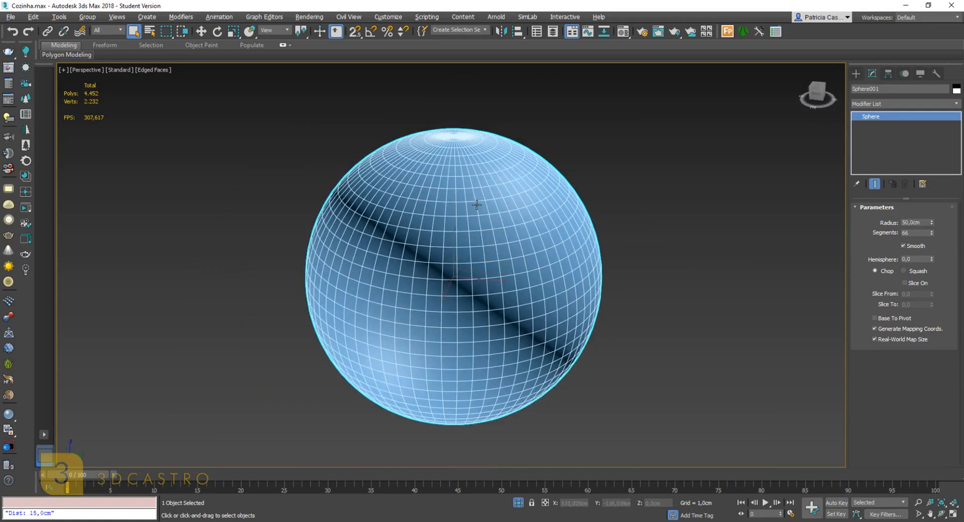
scroll(482, 186, up, 1)
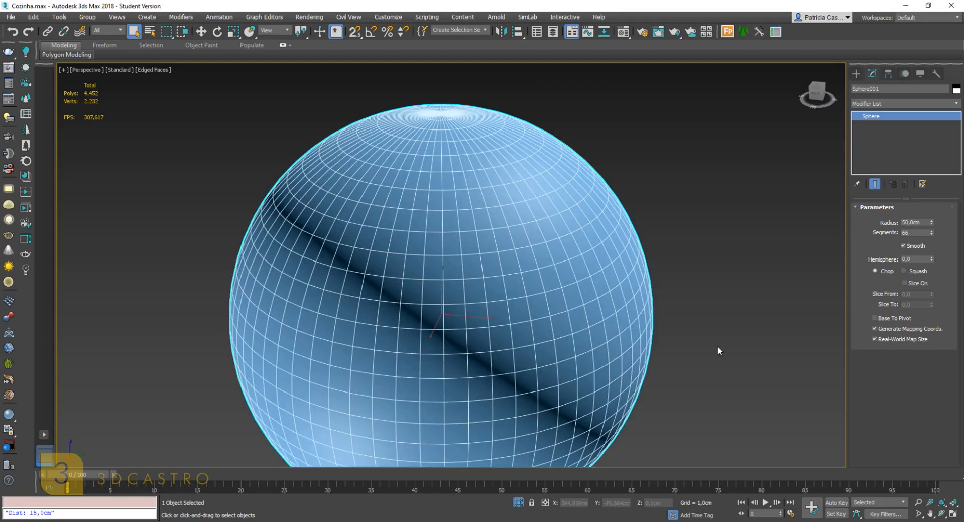
End the sphere's isolation to bring the other objects back into the scene
click(518, 502)
scroll(557, 300, down, 3)
scroll(557, 299, up, 3)
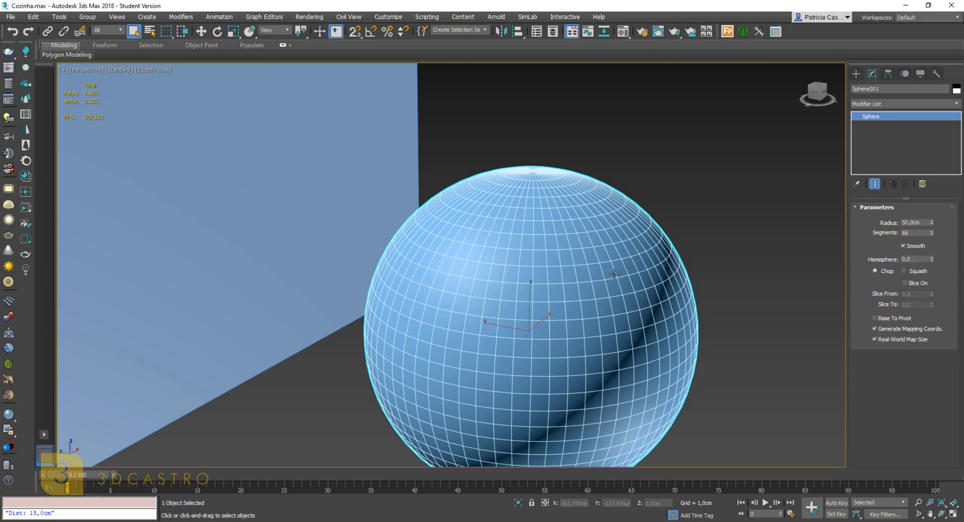
scroll(614, 274, down, 4)
scroll(548, 282, up, 4)
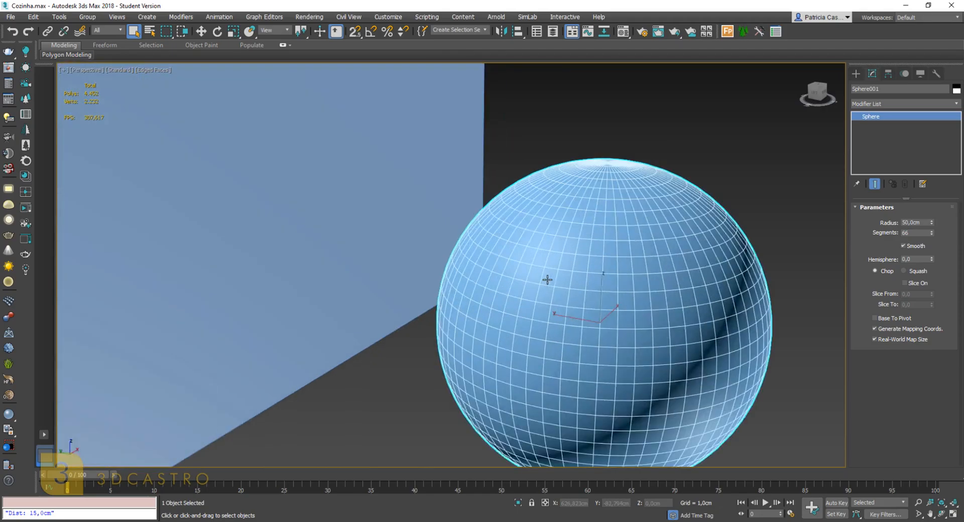
Select the cylinder and set its number of sides to 33
scroll(548, 279, down, 3)
alt+middle_drag(547, 280, 654, 315)
click(445, 241)
middle_drag(415, 235, 680, 392)
scroll(396, 221, up, 4)
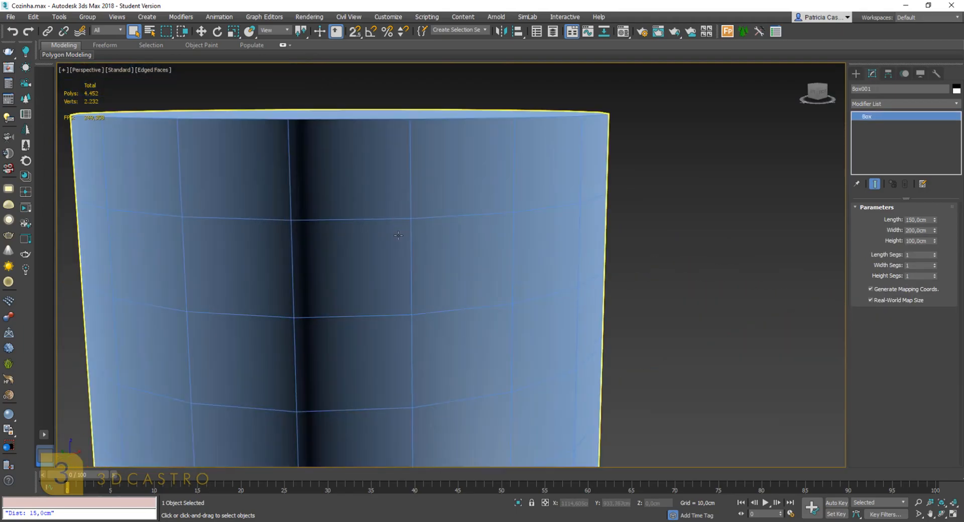
click(397, 222)
double_click(927, 263)
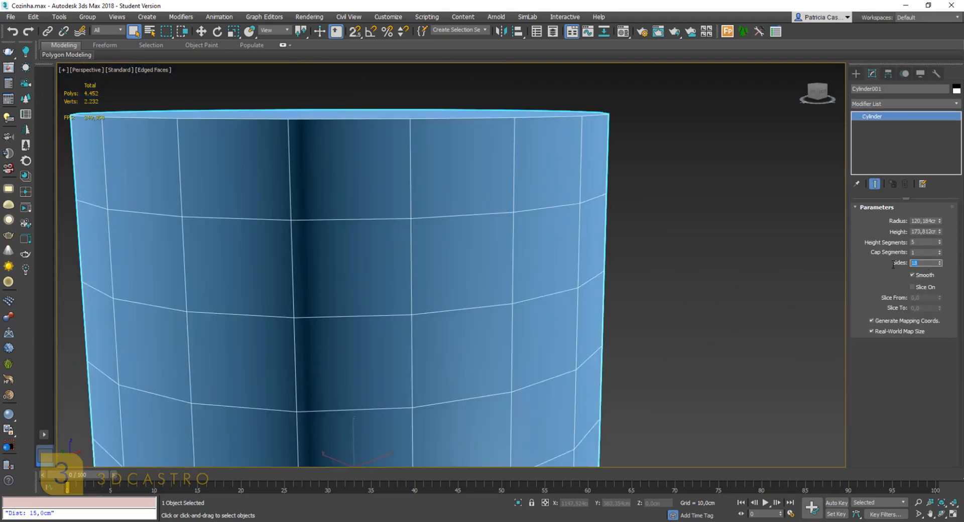
text(33)
key(Return)
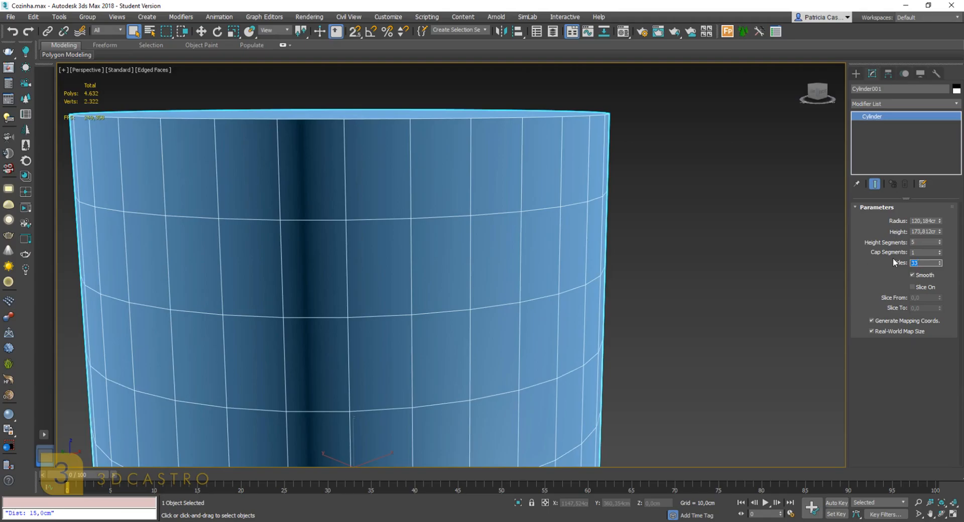
Delete the cylinder and the sphere
scroll(509, 259, down, 4)
alt+middle_drag(509, 258, 432, 285)
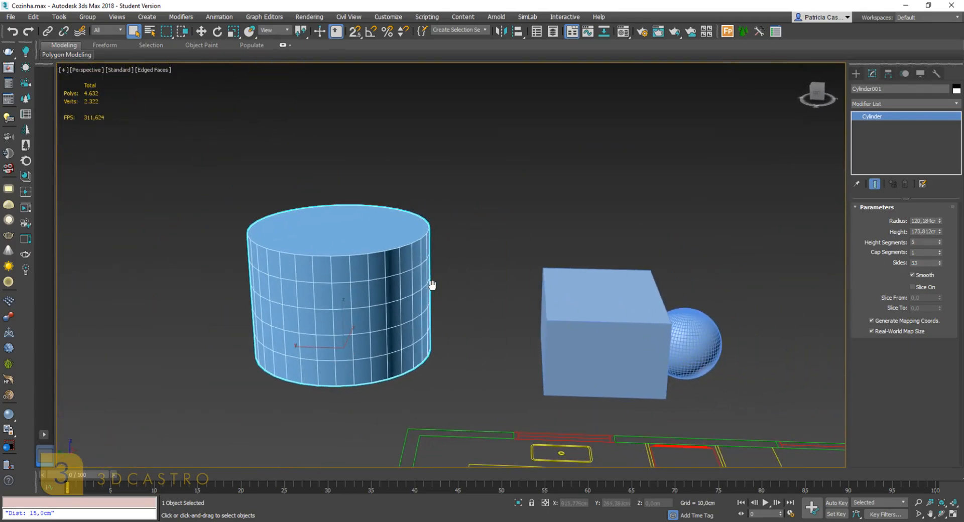
key(Delete)
click(693, 337)
key(Delete)
Select the box, frame it and view it from several angles beside the kitchen floor plan
click(617, 338)
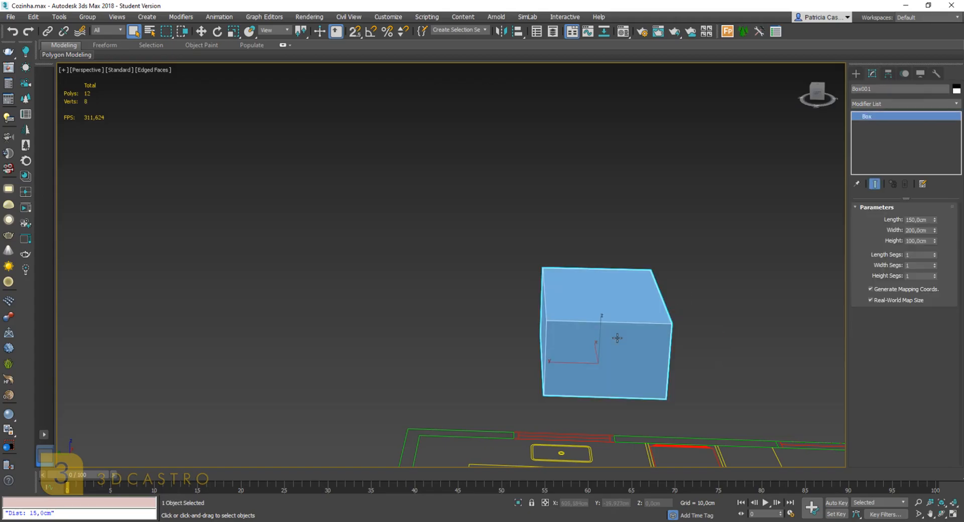
key(z)
alt+middle_drag(553, 322, 410, 234)
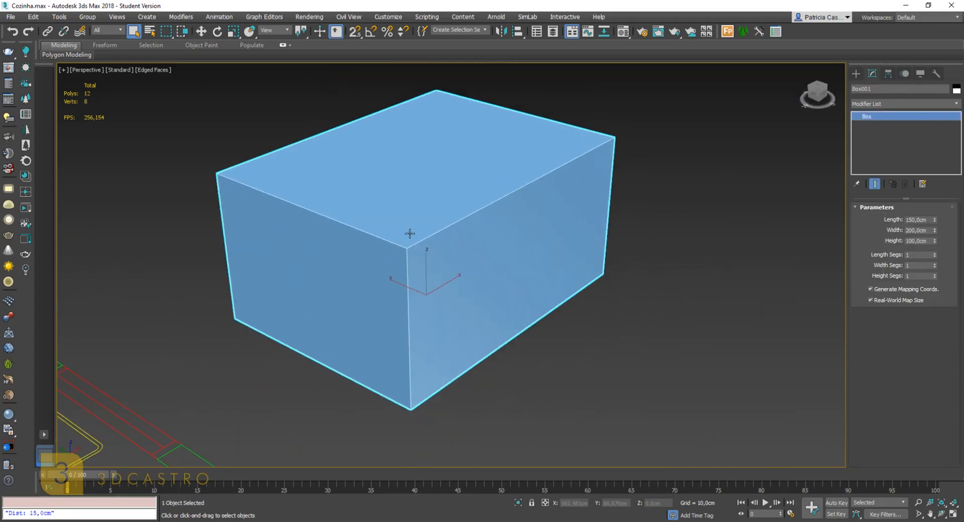
scroll(409, 234, up, 3)
alt+middle_drag(360, 276, 365, 319)
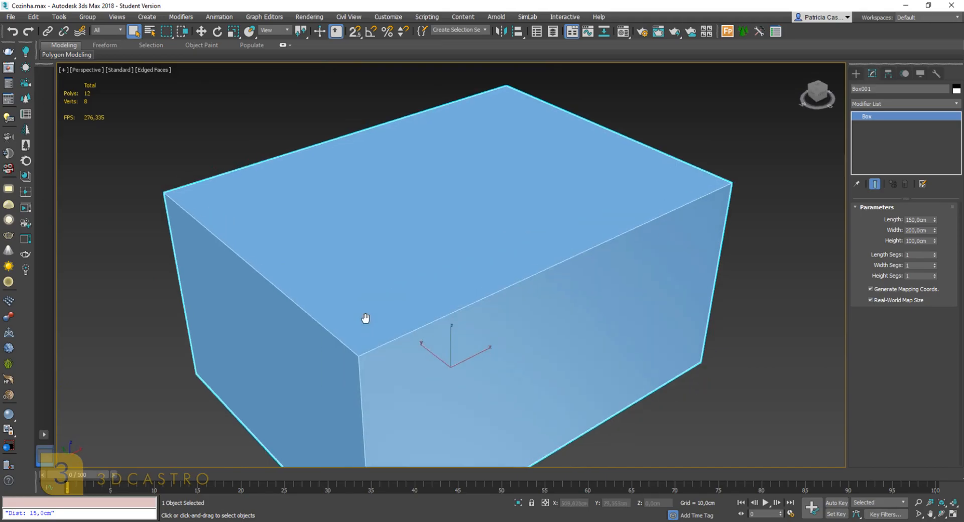
scroll(366, 318, down, 6)
alt+middle_drag(352, 281, 317, 259)
scroll(317, 259, up, 2)
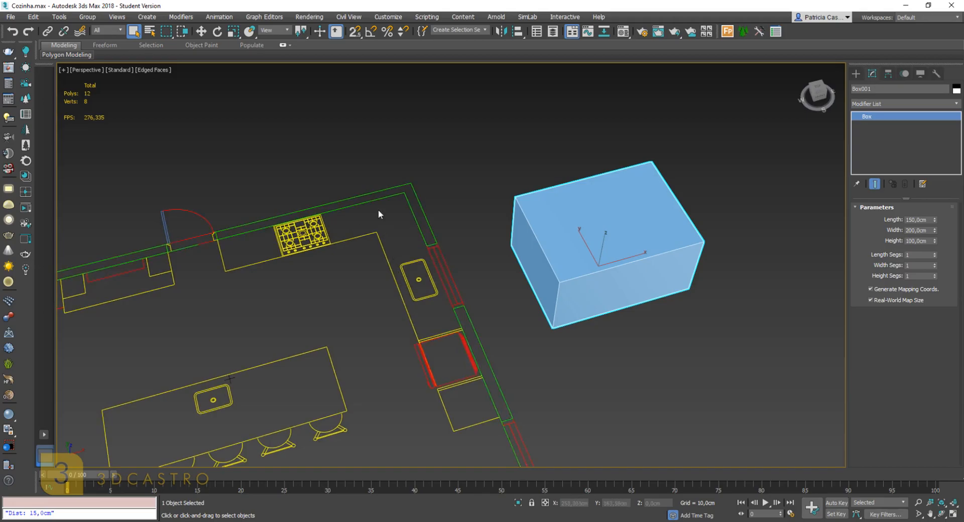
scroll(554, 246, up, 3)
alt+middle_drag(674, 255, 545, 256)
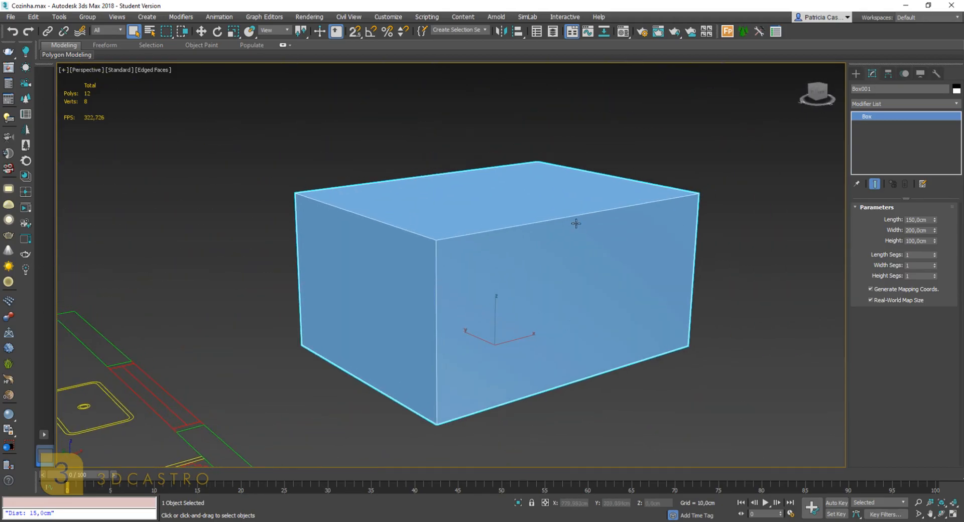
alt+middle_drag(447, 267, 506, 266)
Compare the commands offered for the selected box with those offered when nothing is selected
right_click(471, 246)
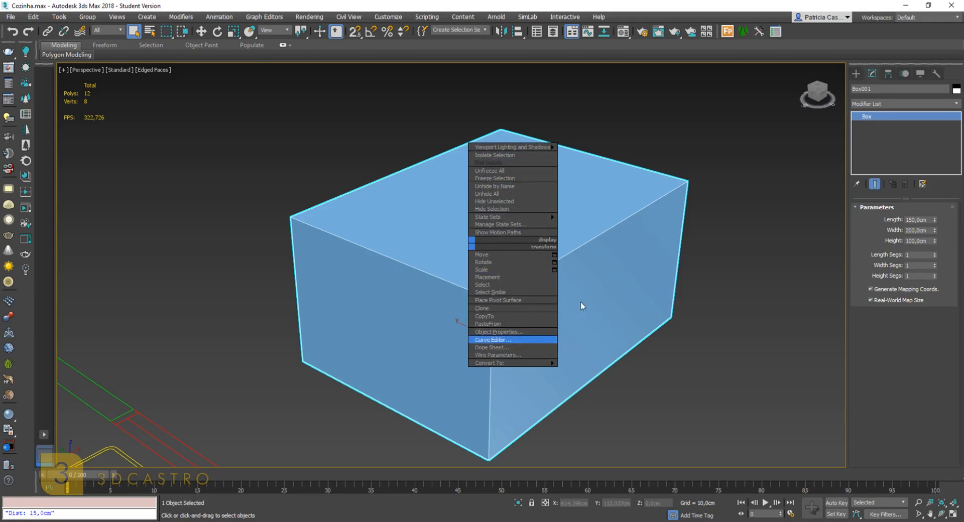
middle_drag(697, 309, 577, 296)
click(661, 236)
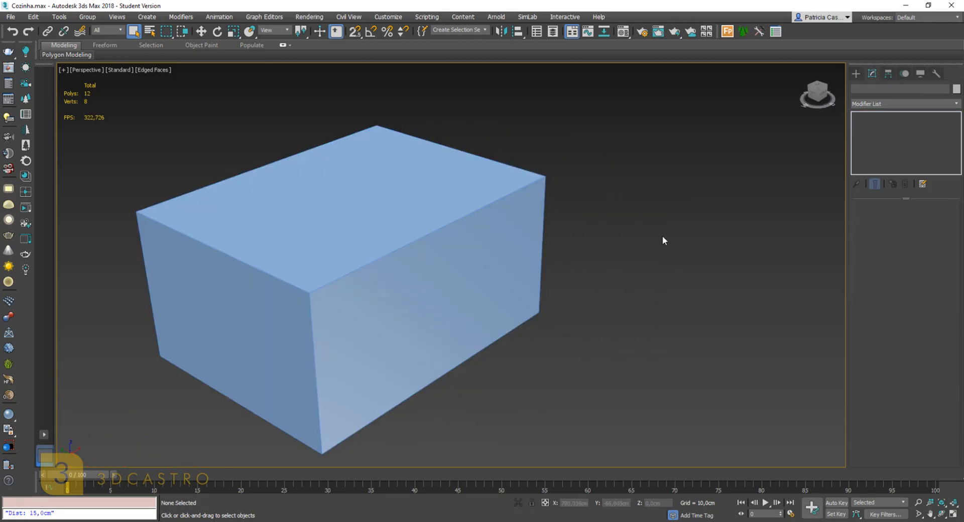
right_click(601, 224)
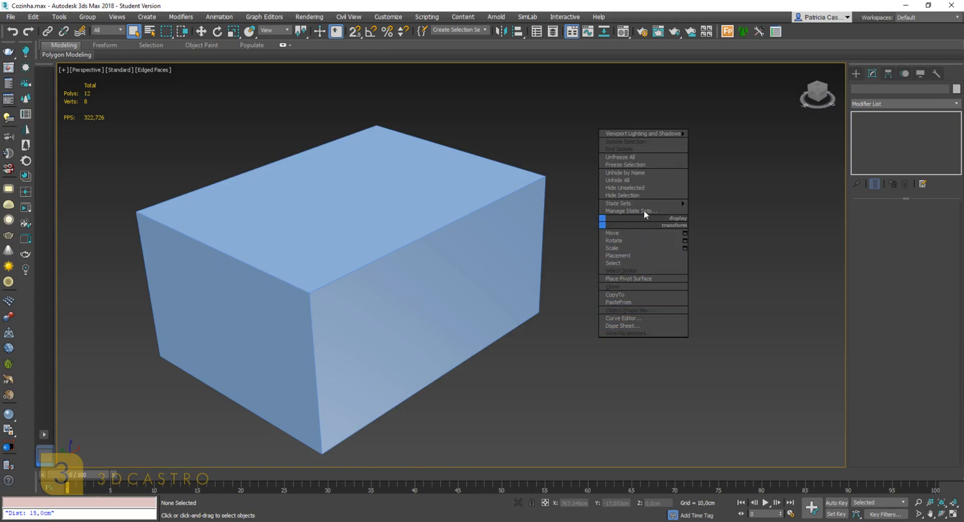
mouse_move(645, 136)
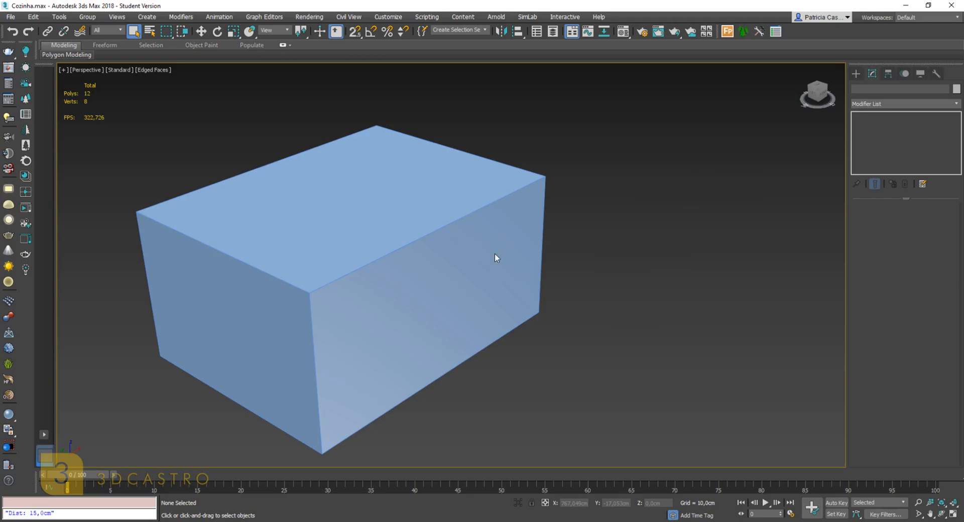
click(485, 232)
right_click(485, 233)
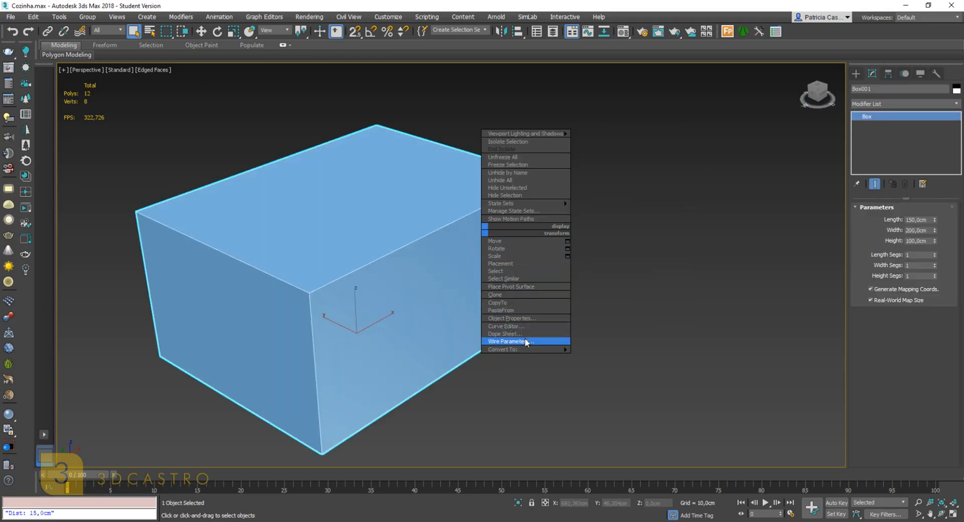
Examine the commands offered for the floor plan group and for the box, and reselect the box
scroll(625, 263, down, 4)
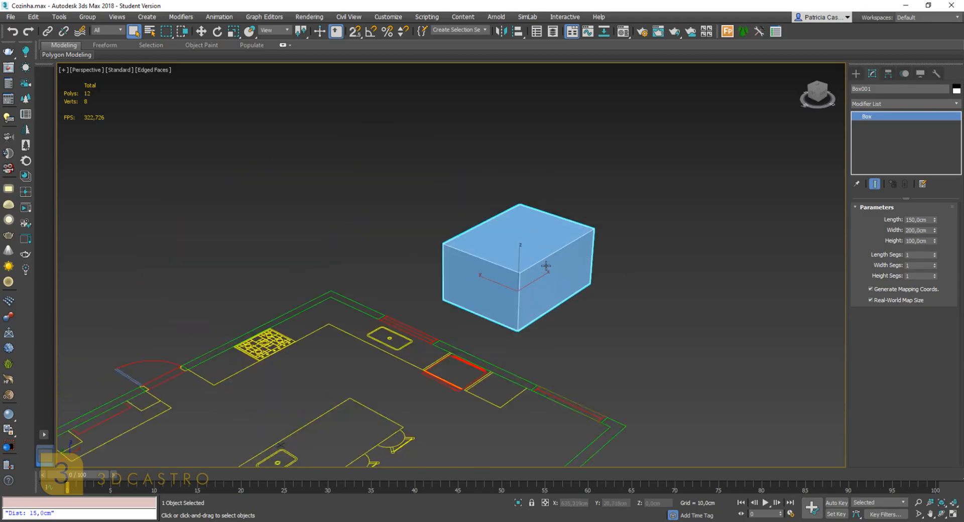
click(366, 277)
right_click(367, 276)
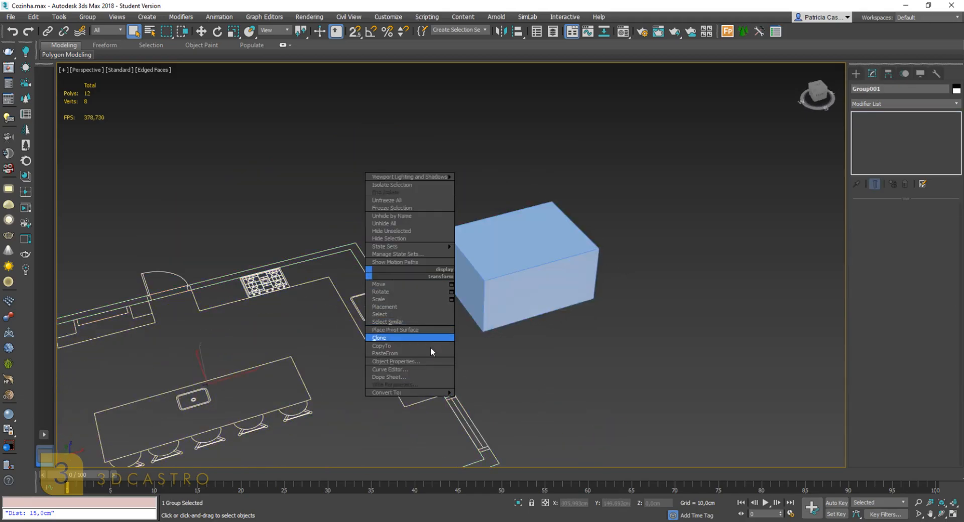
click(522, 274)
scroll(522, 273, up, 5)
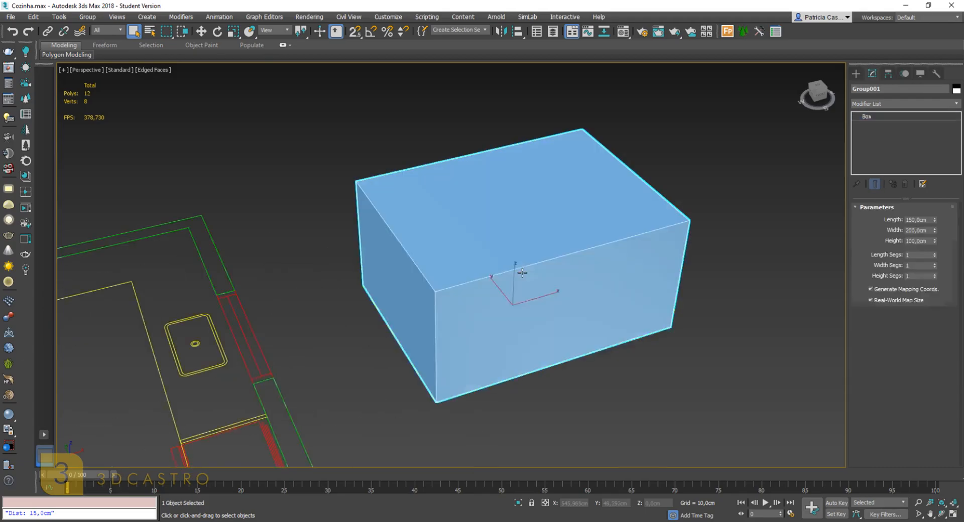
scroll(522, 273, up, 3)
right_click(537, 253)
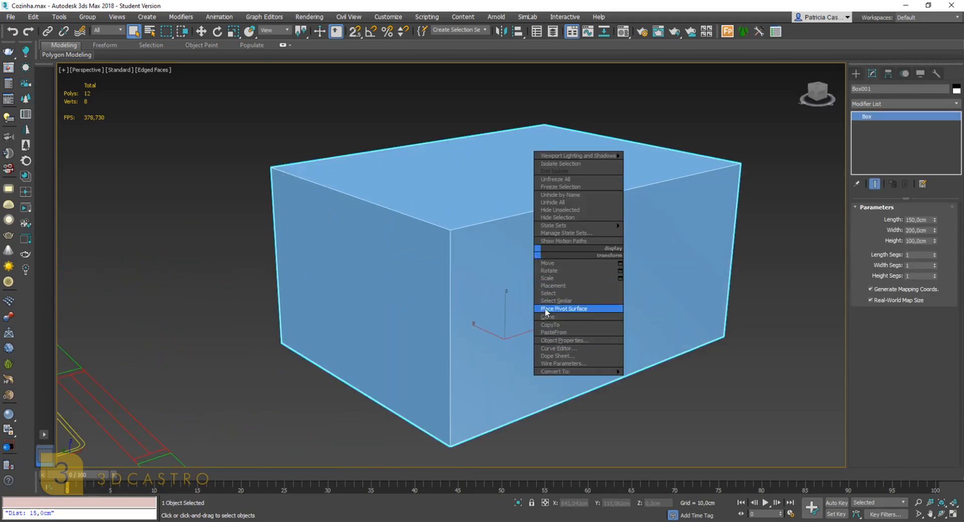
click(508, 305)
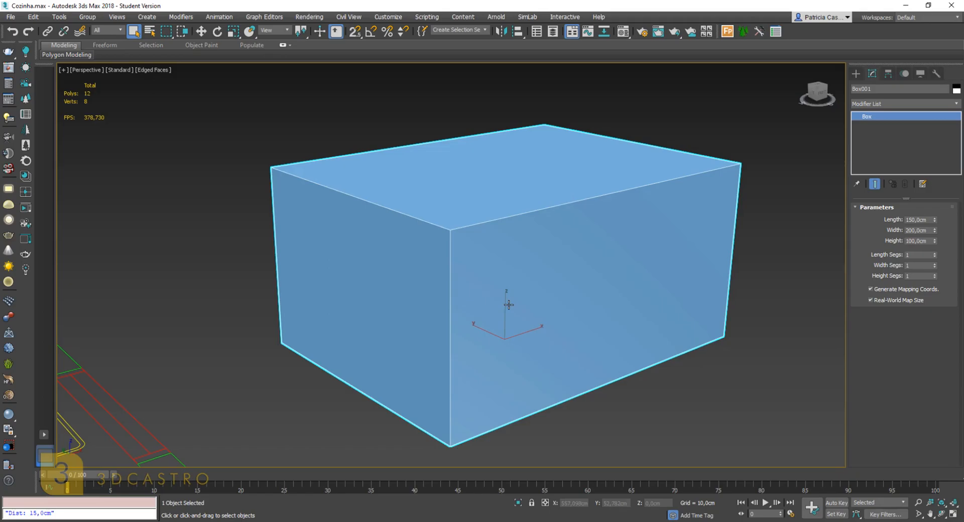
alt+middle_drag(509, 305, 474, 289)
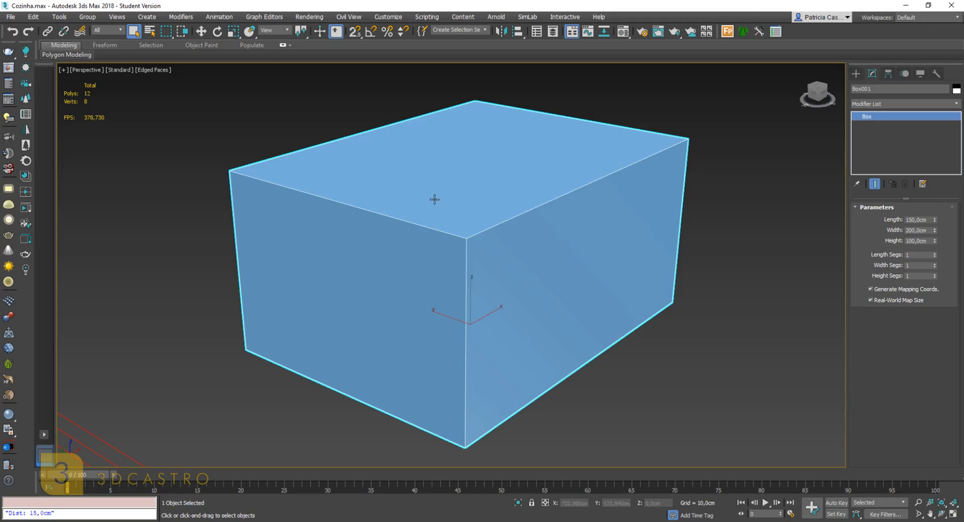
alt+middle_drag(482, 248, 471, 248)
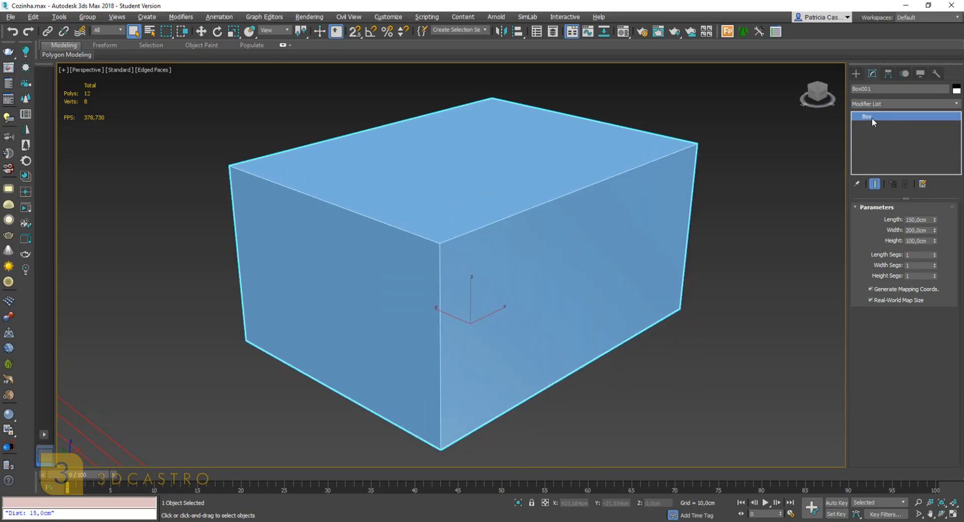
Convert the selected box to an Editable Poly
scroll(447, 239, up, 2)
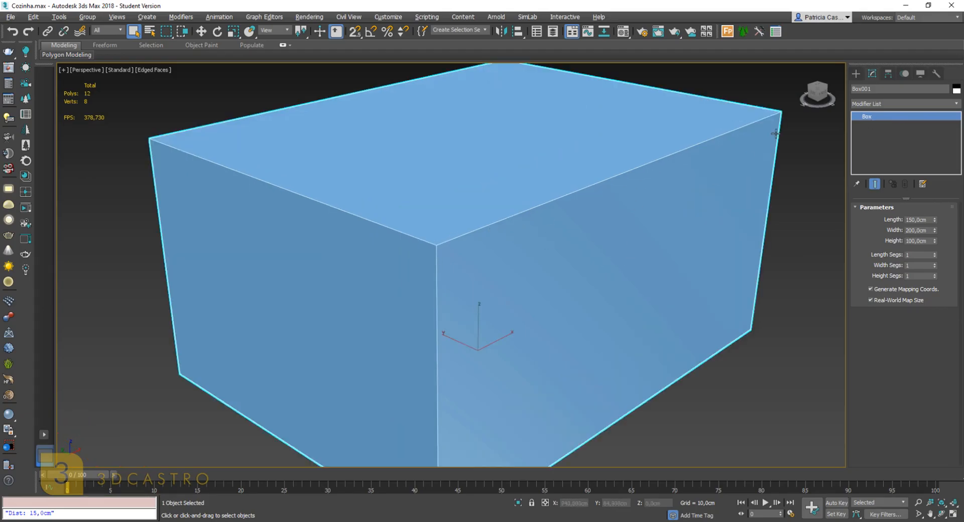
click(858, 73)
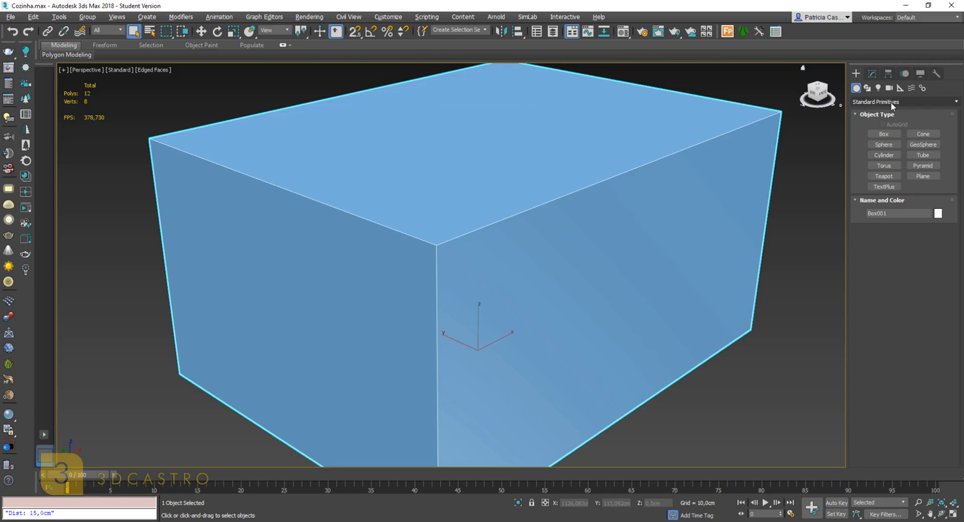
right_click(534, 203)
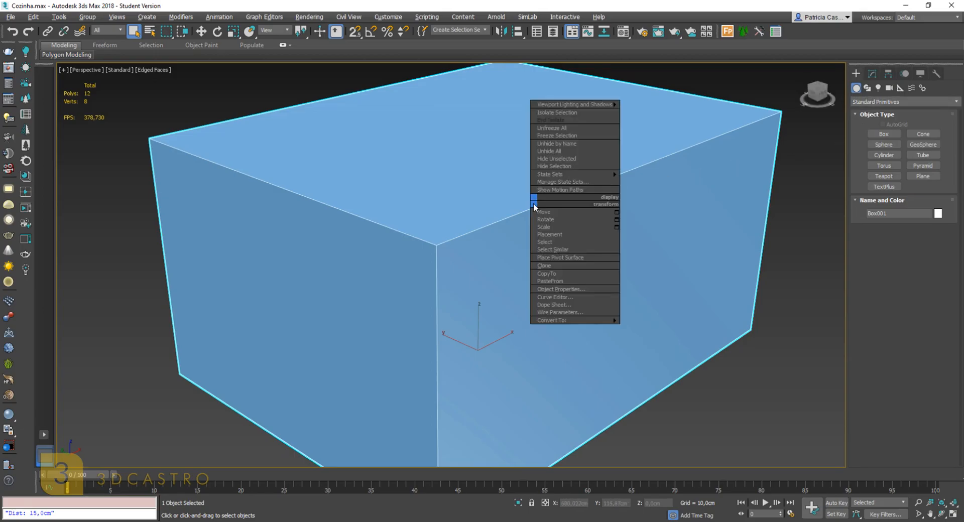
mouse_move(573, 321)
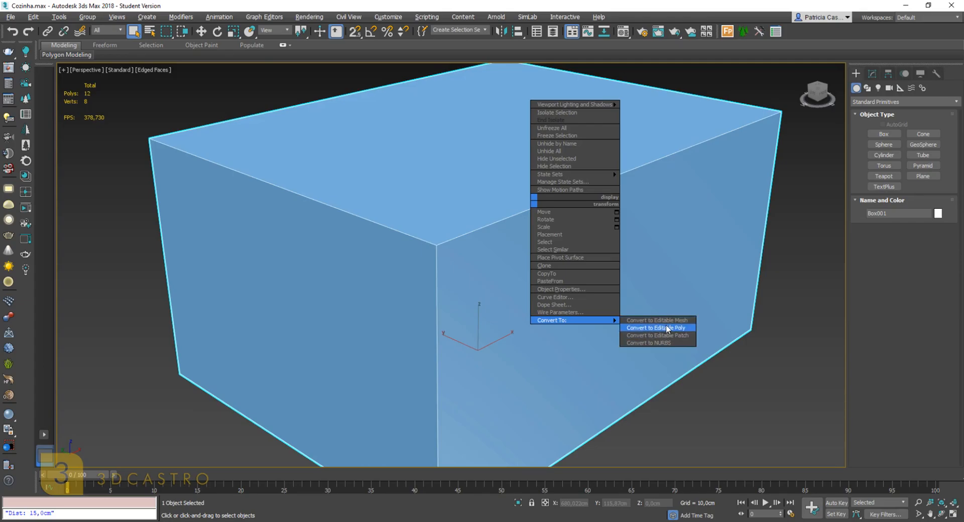
click(666, 328)
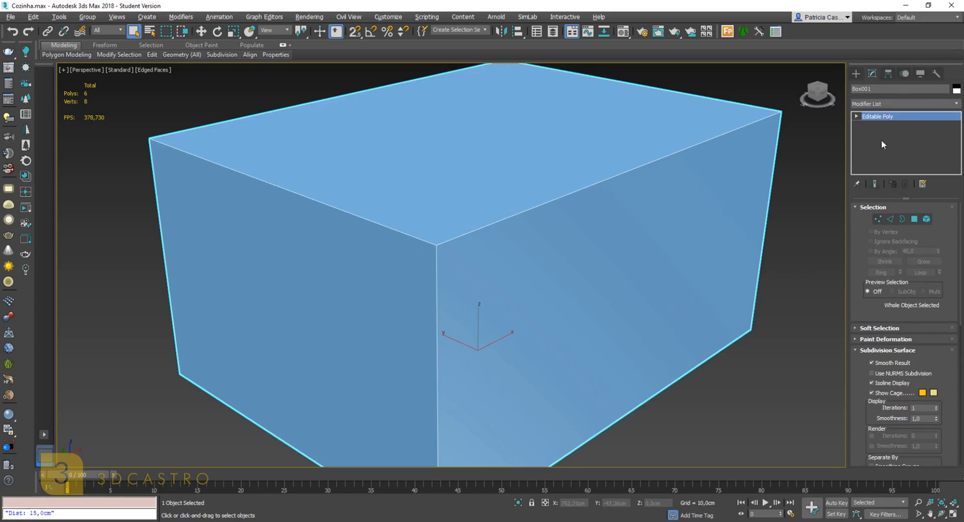
Widen the command panel to two columns and collapse the box's rollouts, leaving Selection and Edit Geometry expanded
scroll(695, 341, down, 3)
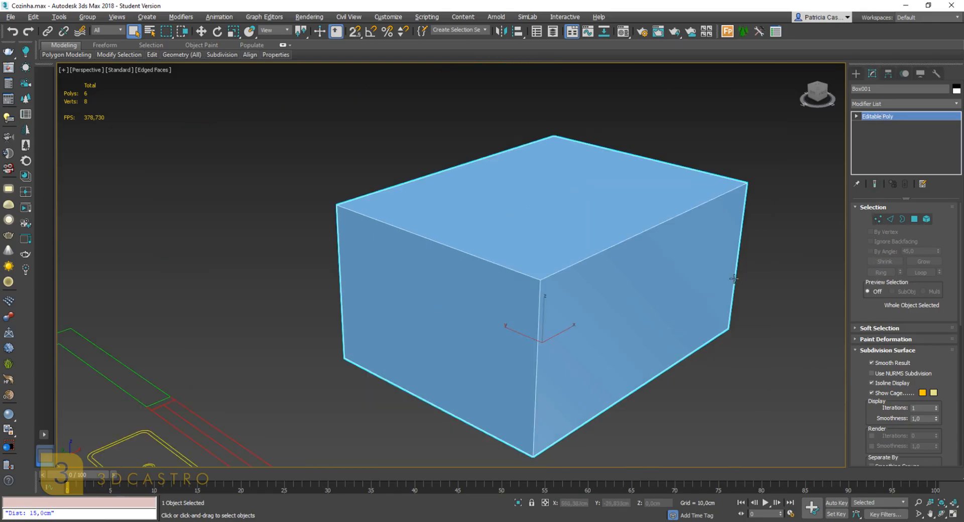
drag(847, 270, 749, 267)
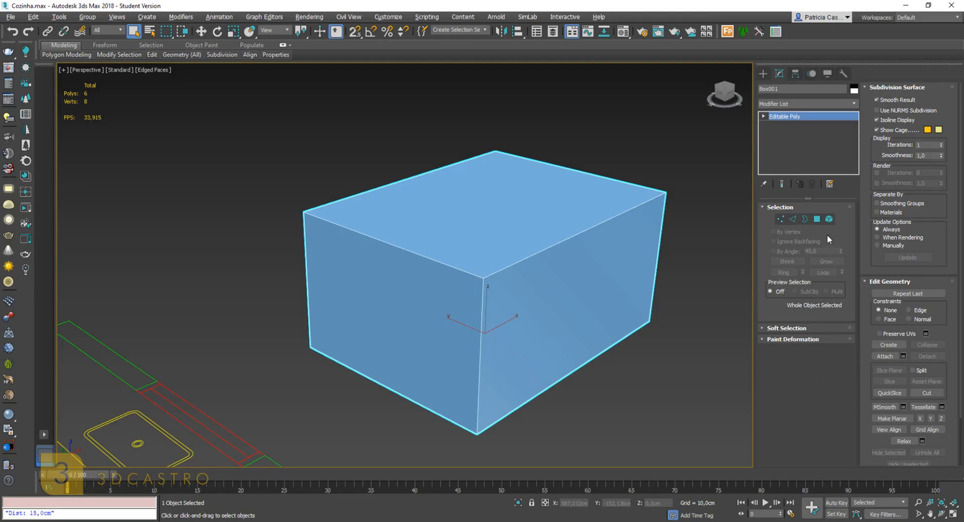
click(764, 208)
click(763, 208)
click(763, 208)
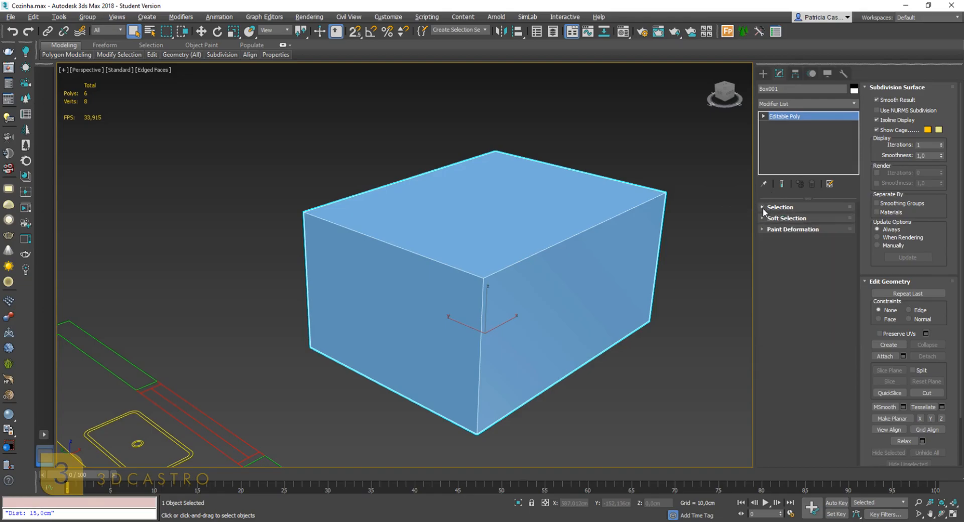
click(865, 88)
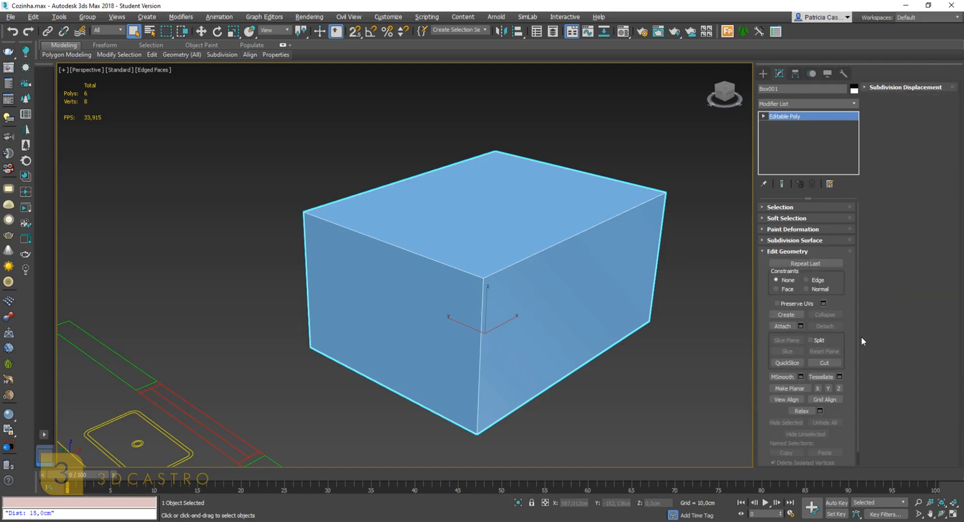
drag(858, 338, 856, 379)
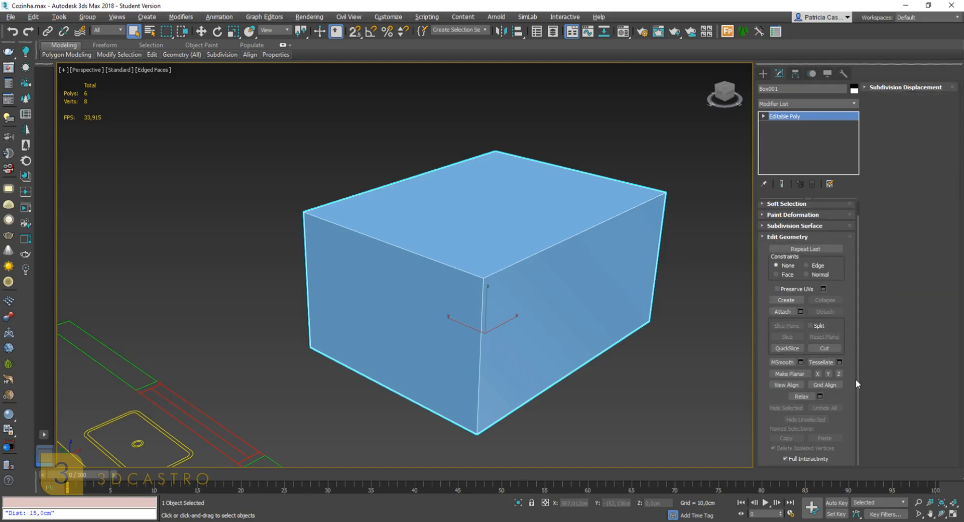
scroll(856, 347, up, 1)
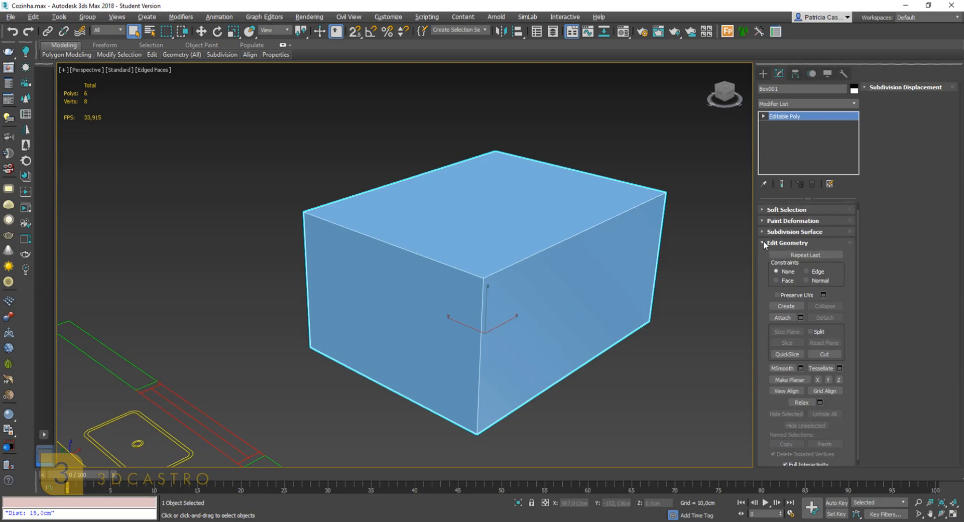
click(765, 241)
click(731, 289)
click(618, 236)
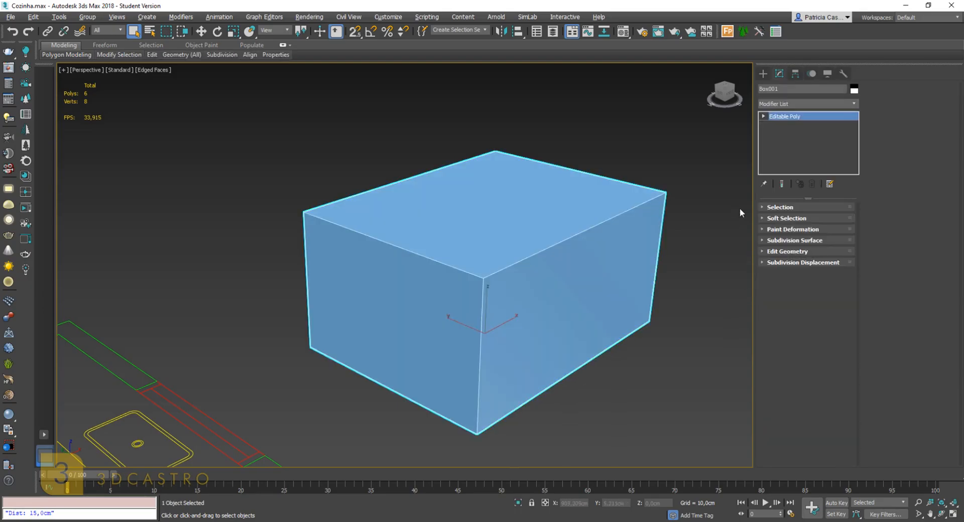
click(764, 208)
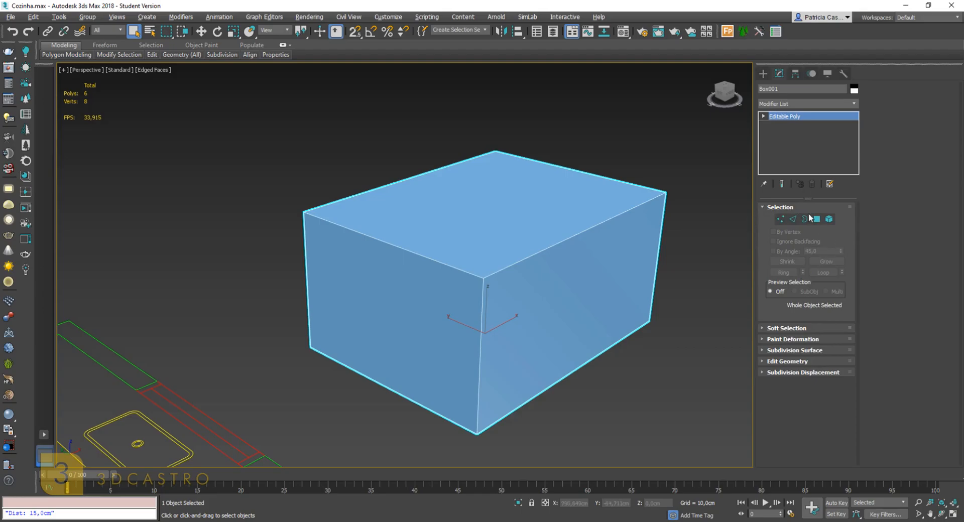
click(763, 360)
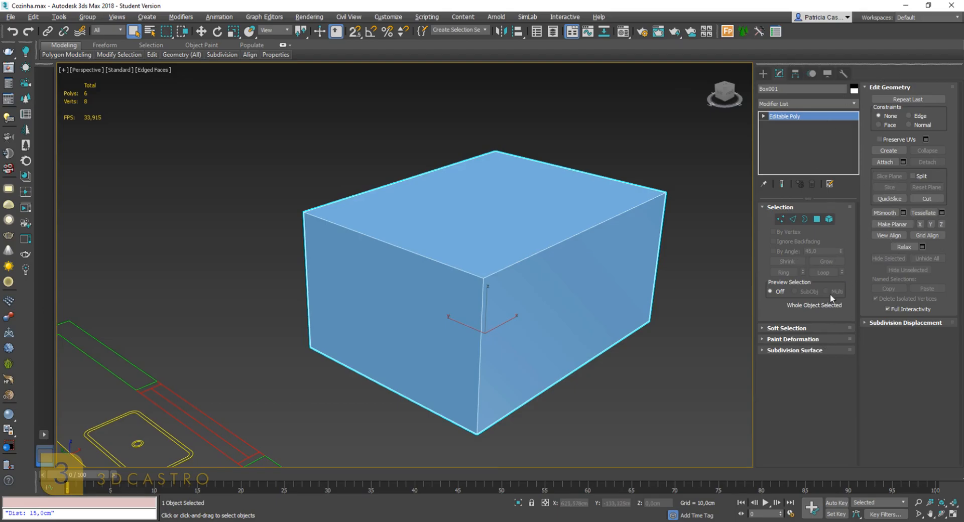
Repeat the Editable Poly conversion on the box beside the floor plan
click(657, 369)
scroll(523, 283, down, 2)
click(523, 283)
alt+middle_drag(523, 284, 490, 284)
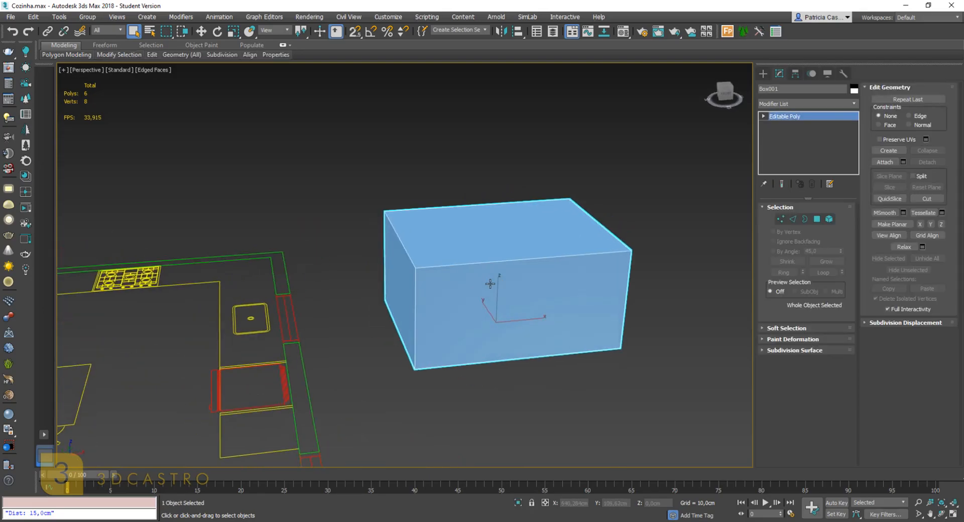
scroll(490, 284, up, 2)
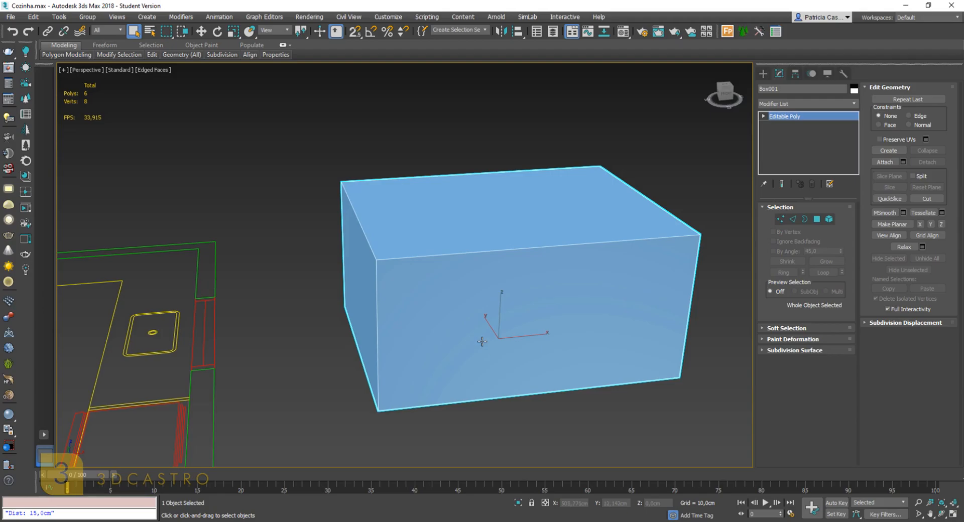
right_click(483, 338)
mouse_move(531, 457)
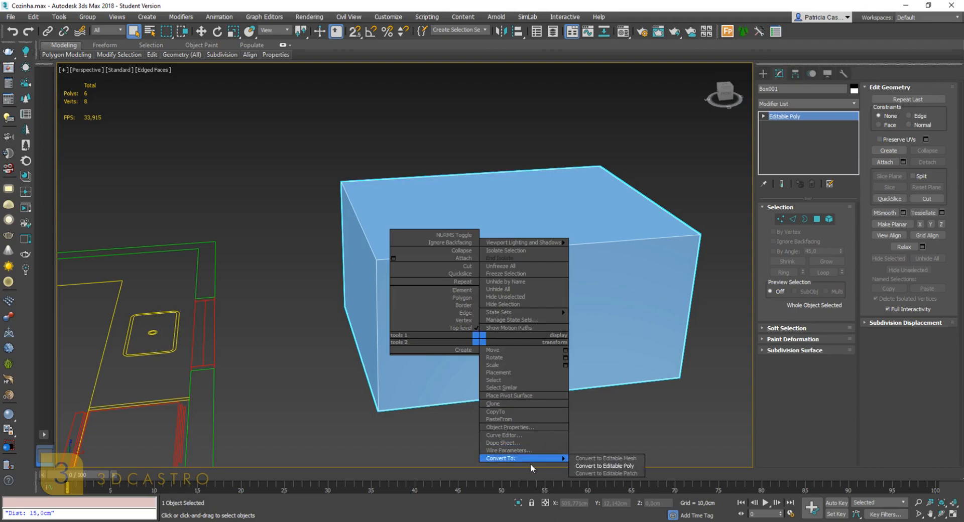
click(627, 466)
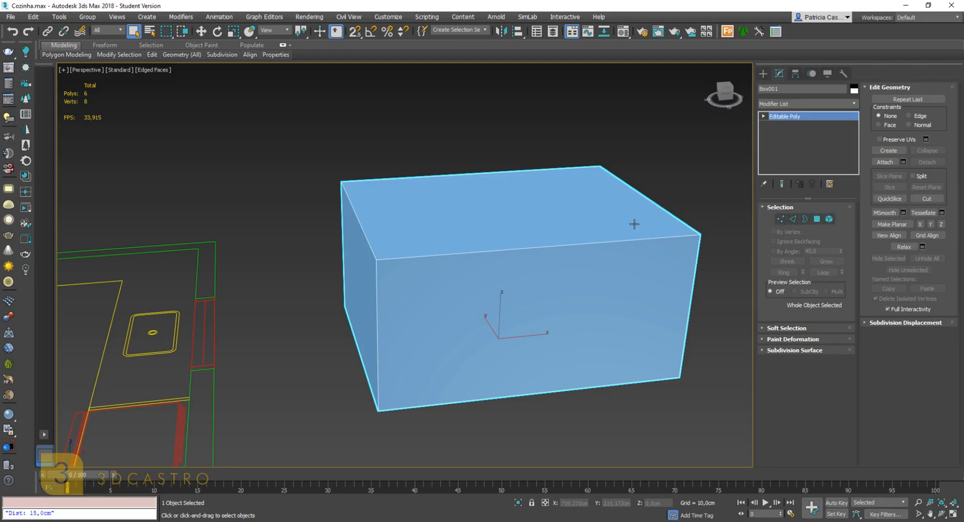
Switch the box to vertex editing and display it in wireframe to examine its corner vertices
click(776, 217)
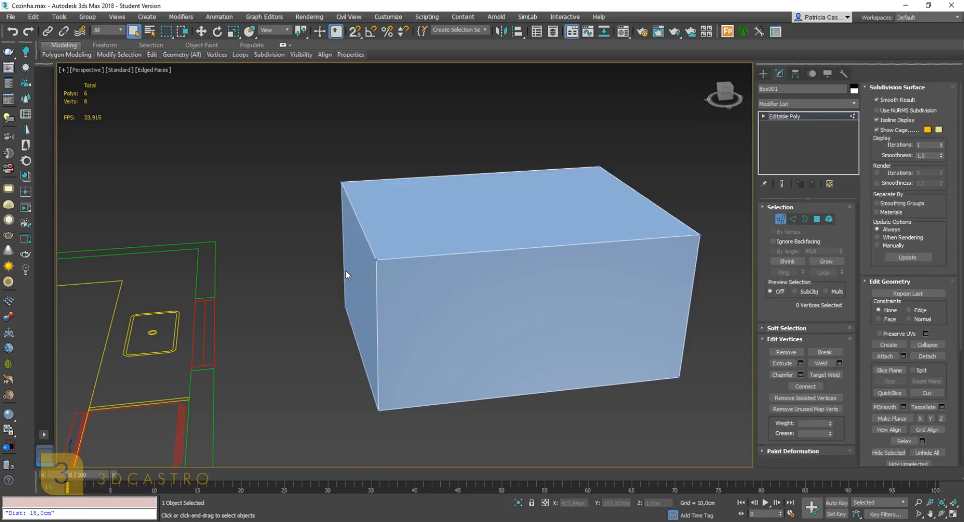
key(F3)
alt+middle_drag(418, 267, 436, 272)
key(alt+Tab)
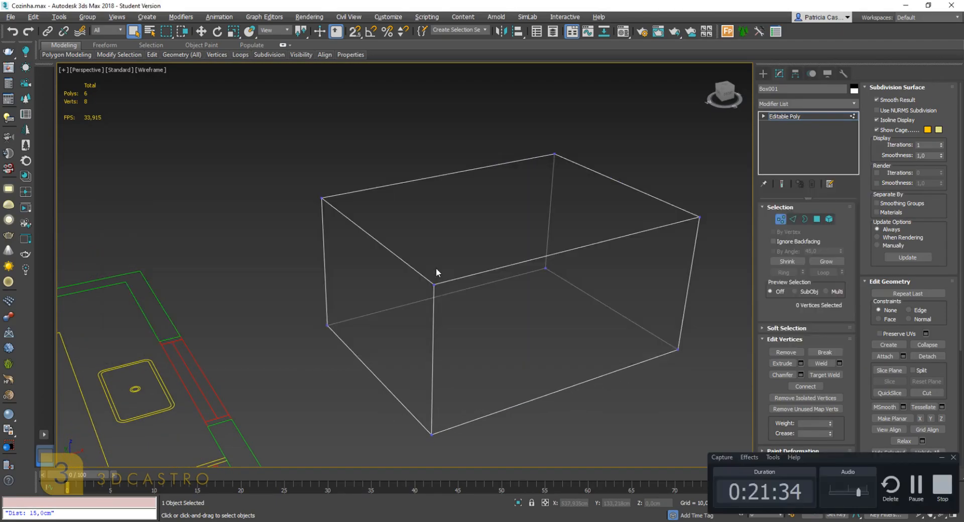
scroll(435, 267, up, 2)
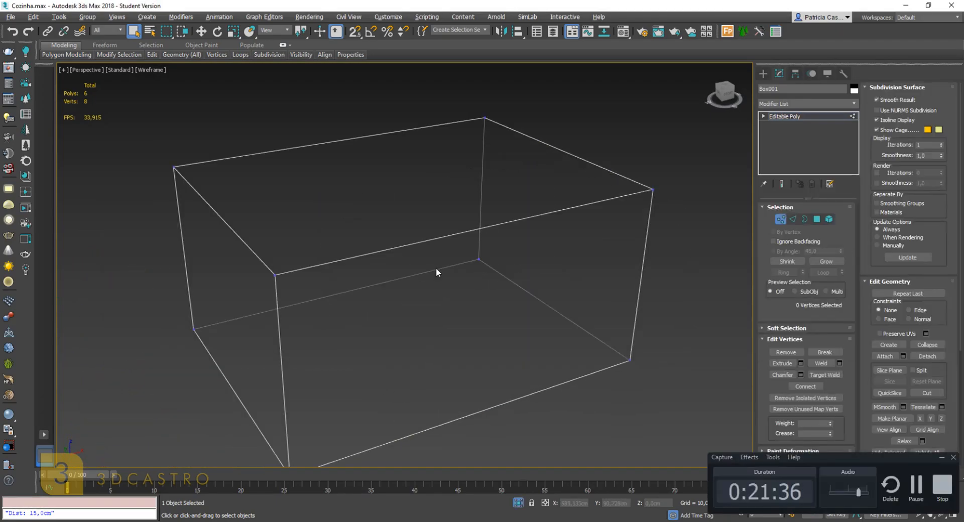
click(942, 458)
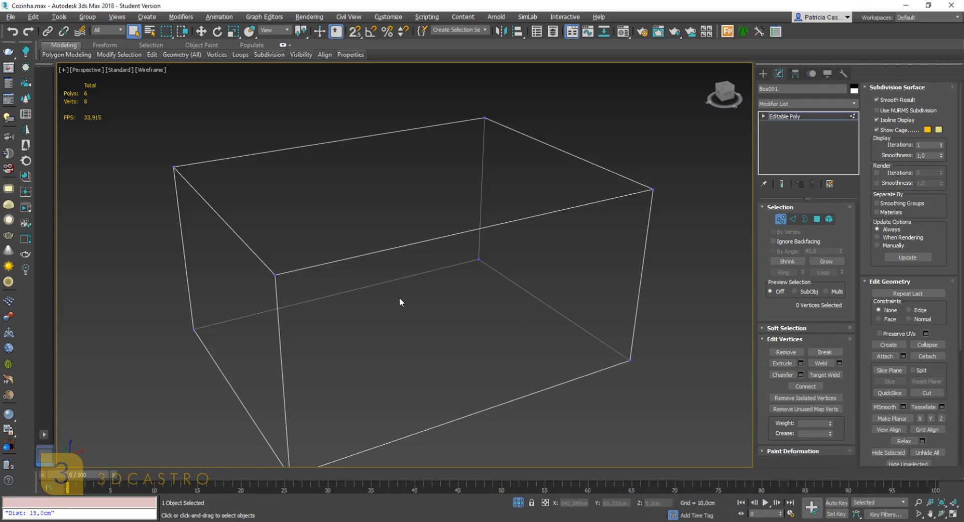
alt+middle_drag(400, 291, 323, 284)
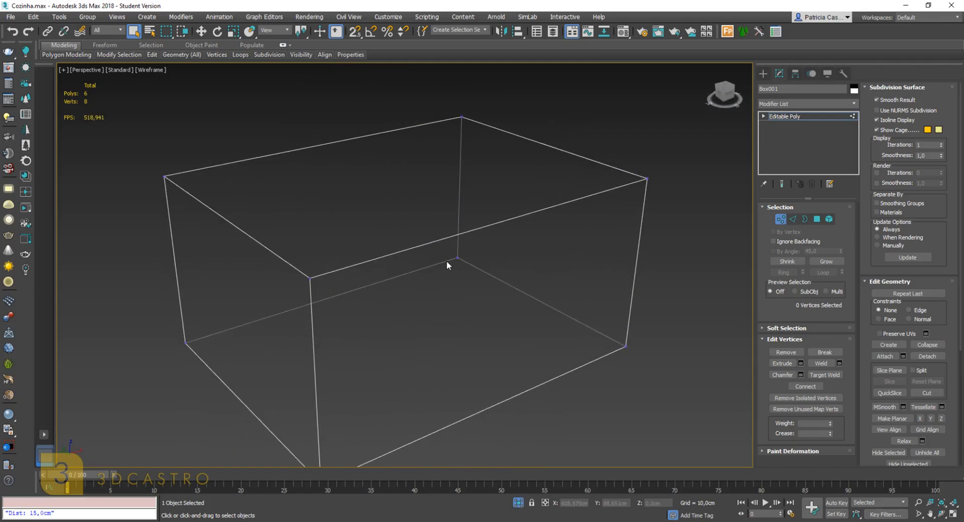
Restore the shaded display with edges and shift a top corner vertex of the box with the Move tool
click(647, 179)
key(F3)
drag(353, 344, 286, 252)
alt+middle_drag(292, 253, 257, 251)
middle_drag(257, 251, 284, 258)
key(w)
alt+middle_drag(377, 281, 404, 282)
drag(355, 279, 310, 289)
alt+middle_drag(310, 289, 361, 290)
middle_drag(237, 232, 514, 244)
drag(160, 189, 252, 251)
drag(217, 225, 193, 217)
Move the bottom corner vertex at the same end of the box along the X axis
click(256, 388)
drag(269, 365, 229, 435)
alt+middle_drag(384, 346, 447, 279)
drag(463, 307, 582, 476)
alt+middle_drag(567, 417, 522, 494)
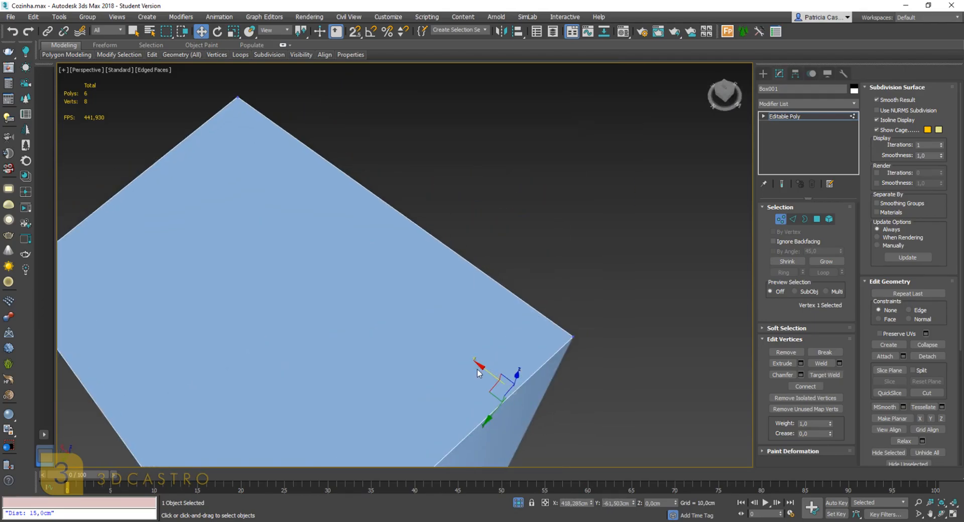
drag(483, 369, 601, 427)
Move the top corner vertex above the shifted bottom vertex along the Y axis
click(573, 336)
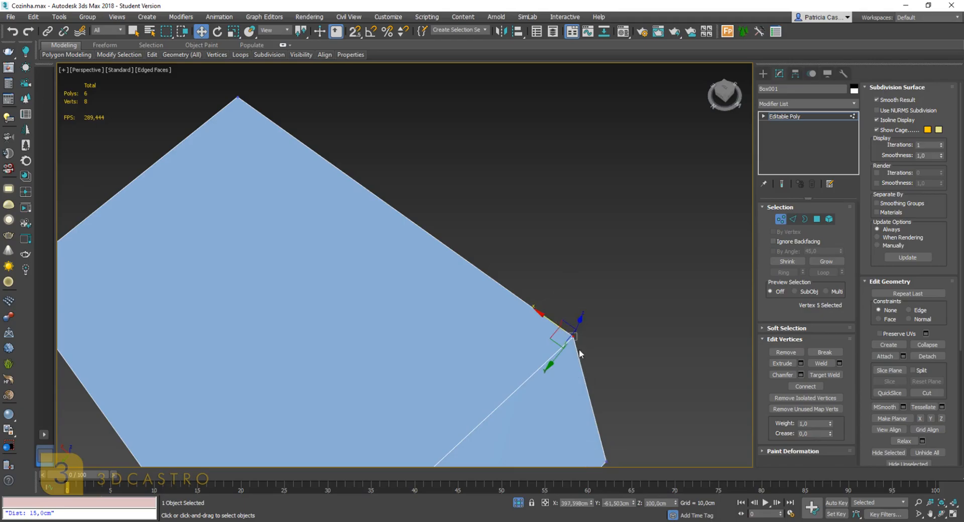
drag(560, 352, 609, 273)
alt+middle_drag(609, 273, 535, 237)
middle_drag(535, 236, 561, 200)
Move the top corner vertex at the opposite end of the long side to about Y -85.9 cm and Z 130.1 cm
click(593, 224)
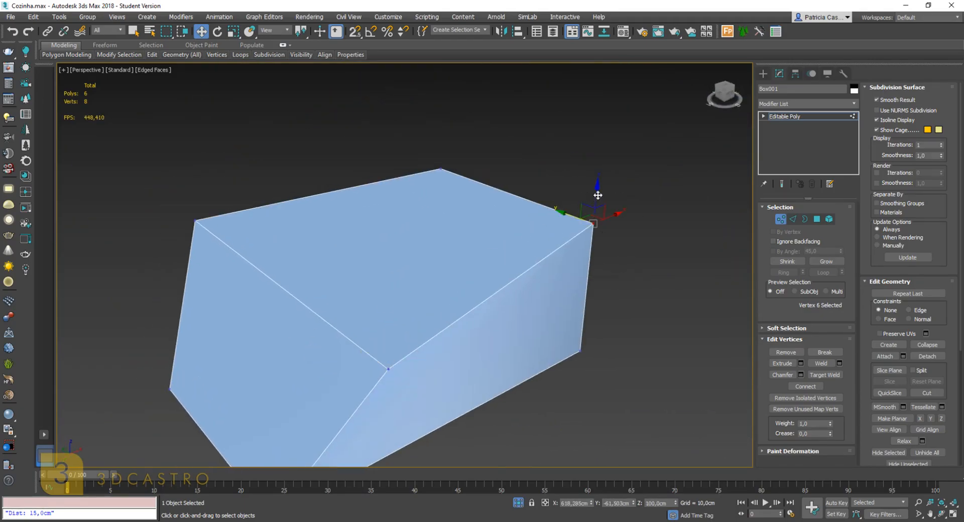
mouse_move(598, 197)
mouse_down()
mouse_move(609, 155)
mouse_move(610, 189)
mouse_up()
alt+middle_drag(585, 231, 581, 298)
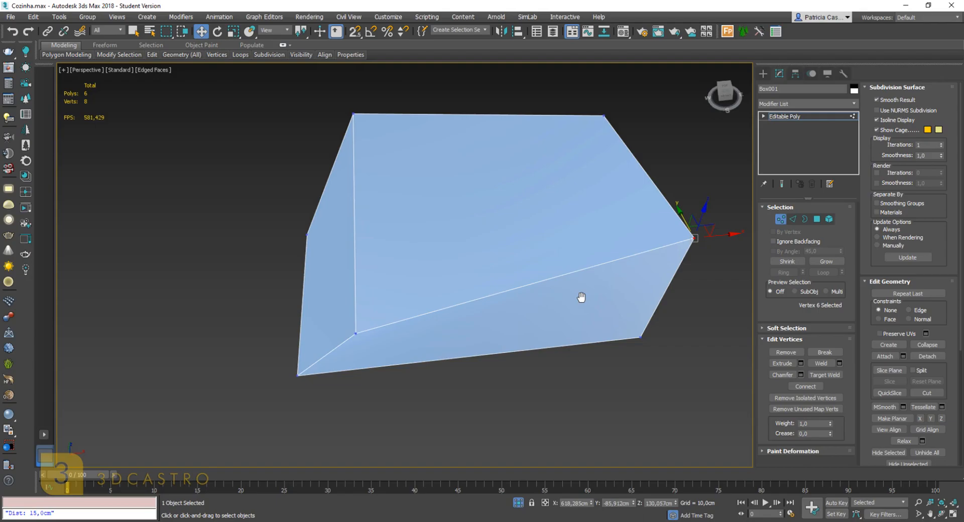
middle_drag(431, 170, 421, 196)
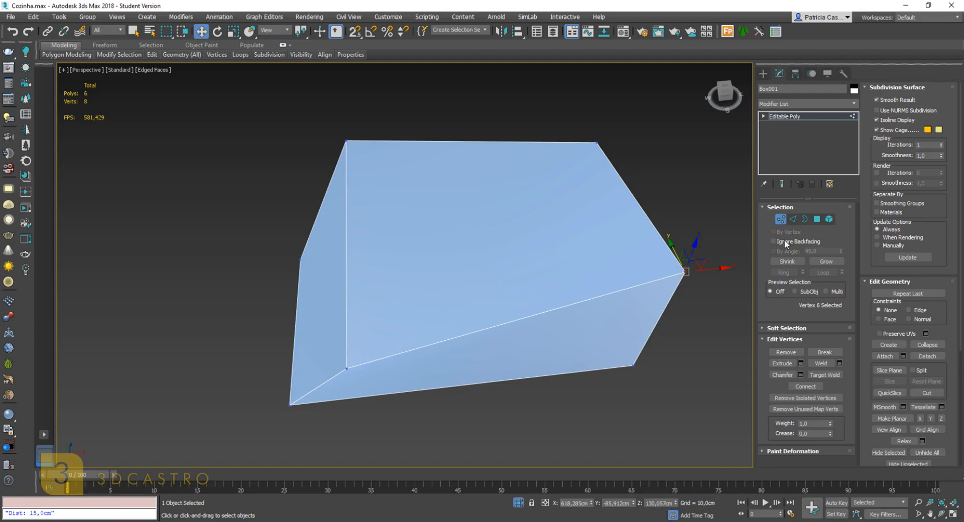
Switch to edge editing and move the bottom edge at the box's end outward to about X 324.8 cm
click(792, 220)
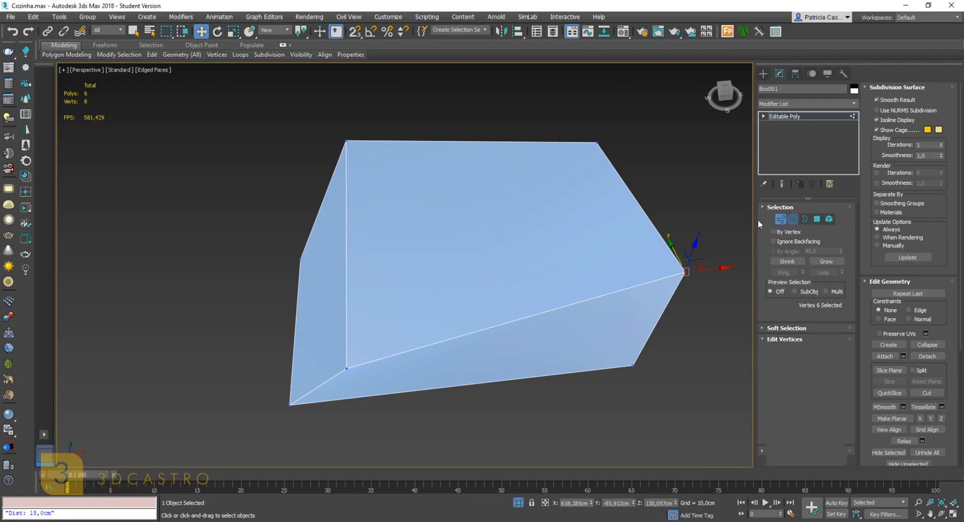
click(548, 314)
click(342, 284)
click(345, 280)
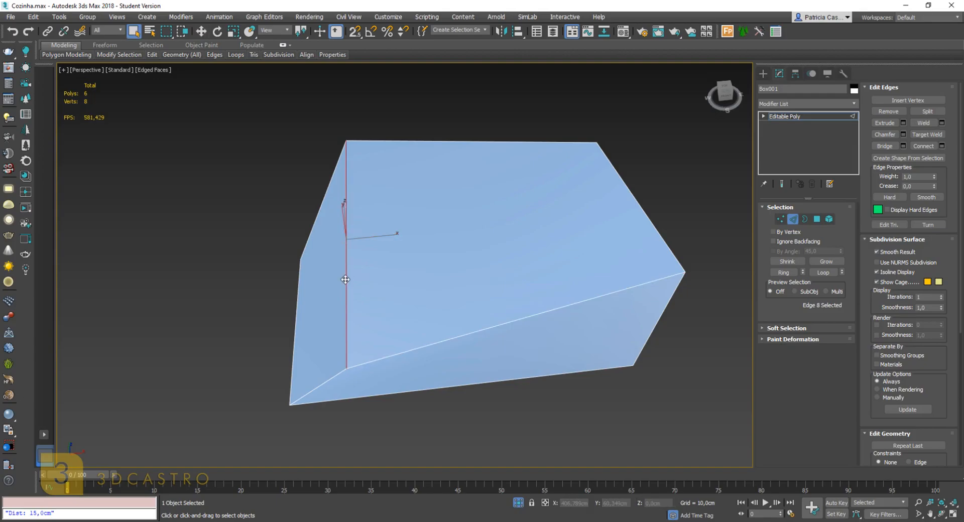
key(w)
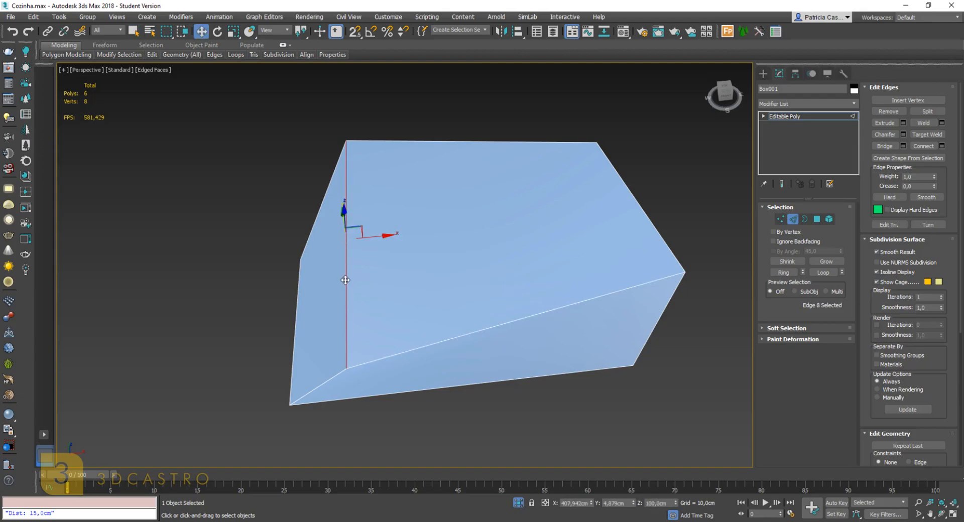
click(297, 301)
drag(325, 323, 275, 314)
alt+middle_drag(276, 314, 331, 266)
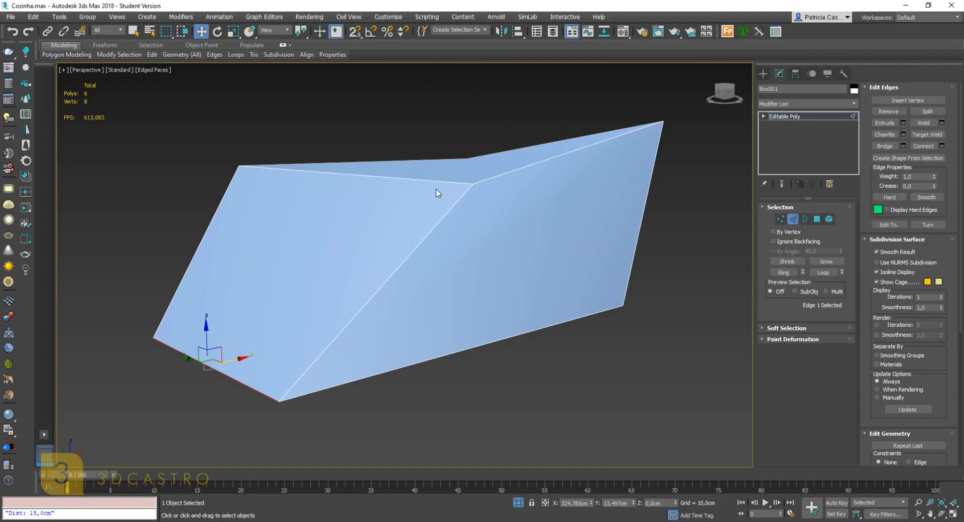
Raise the top edge at the same end to about Z 168.4 cm and shift it outward to about X 253.4 cm
click(391, 179)
alt+middle_drag(344, 193, 330, 252)
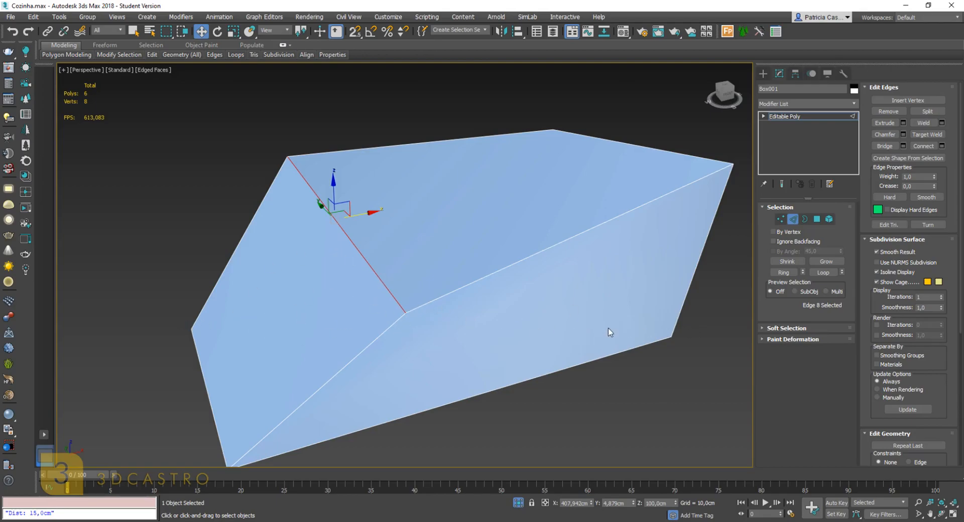
drag(331, 172, 332, 66)
alt+middle_drag(354, 188, 319, 114)
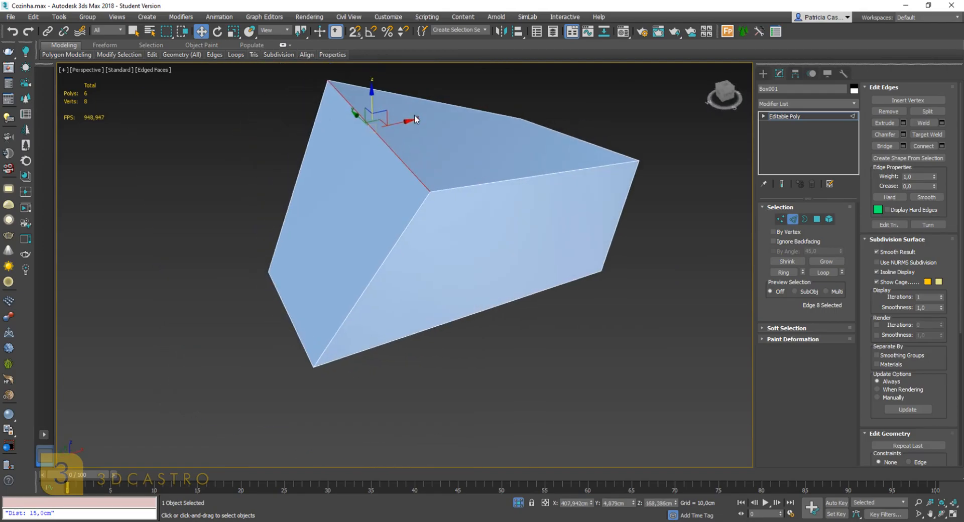
drag(337, 131, 189, 132)
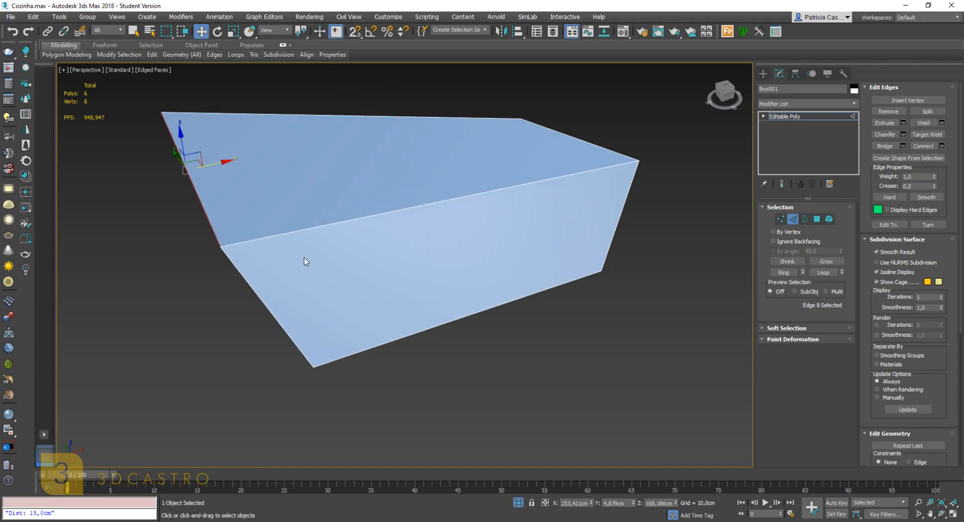
Move the top edge at the box's end along the X axis to about X 312 cm
drag(204, 168, 301, 195)
alt+middle_drag(409, 161, 469, 238)
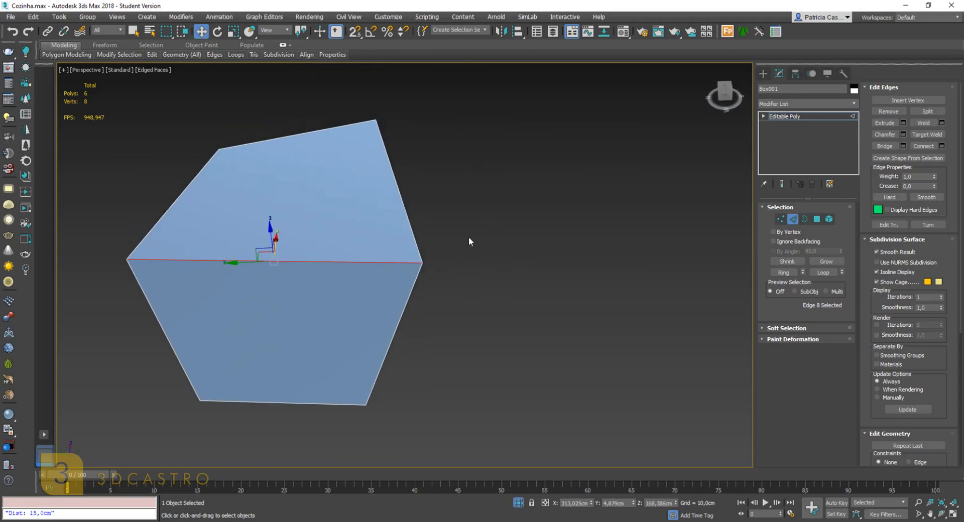
Select the top edge of the box's long side and switch from the Move tool to the Select tool
click(396, 187)
alt+middle_drag(396, 188, 416, 246)
key(q)
scroll(345, 183, up, 5)
scroll(321, 218, down, 4)
scroll(417, 246, up, 3)
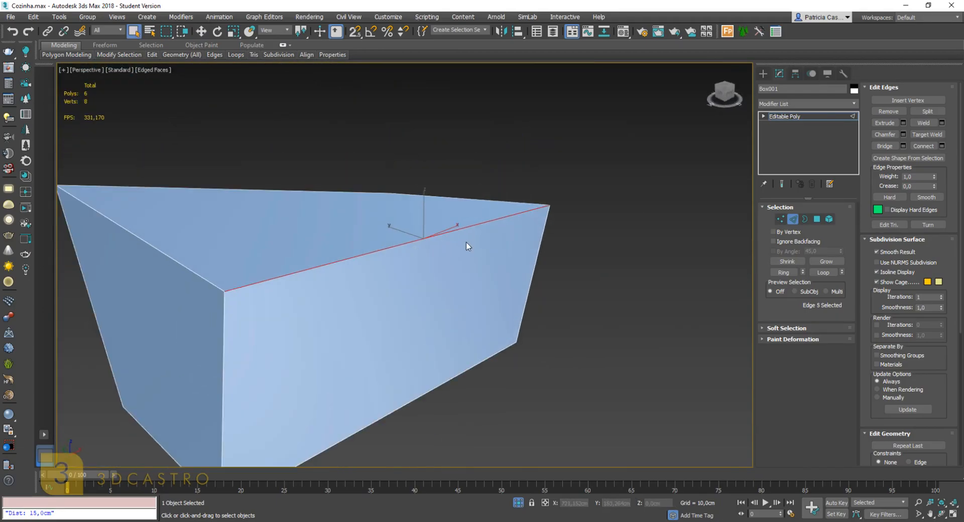
Switch to polygon editing and select the box's faces one after another from different sides
click(804, 219)
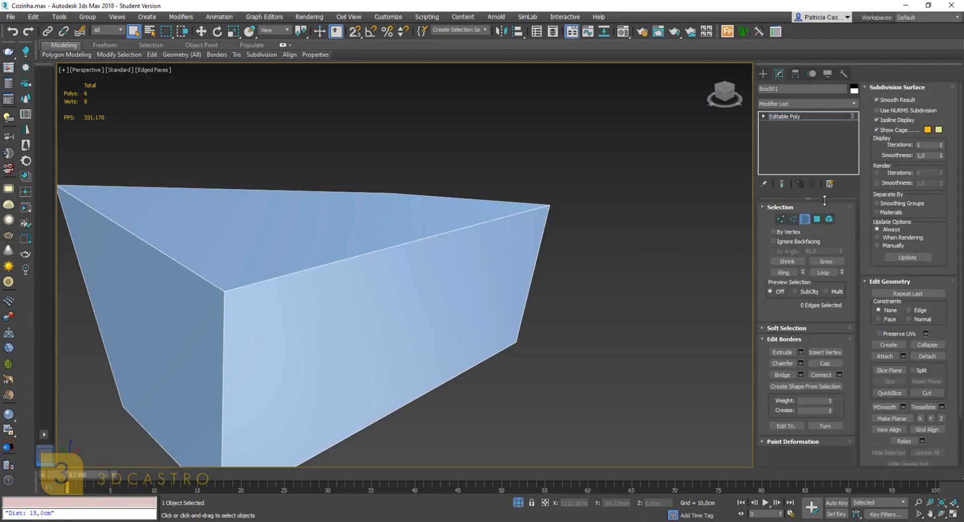
click(817, 221)
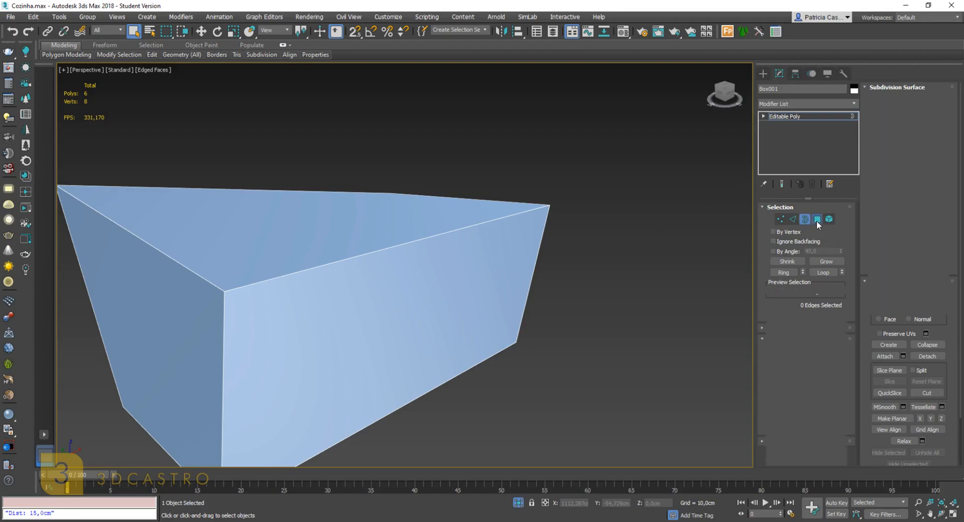
click(477, 263)
click(387, 243)
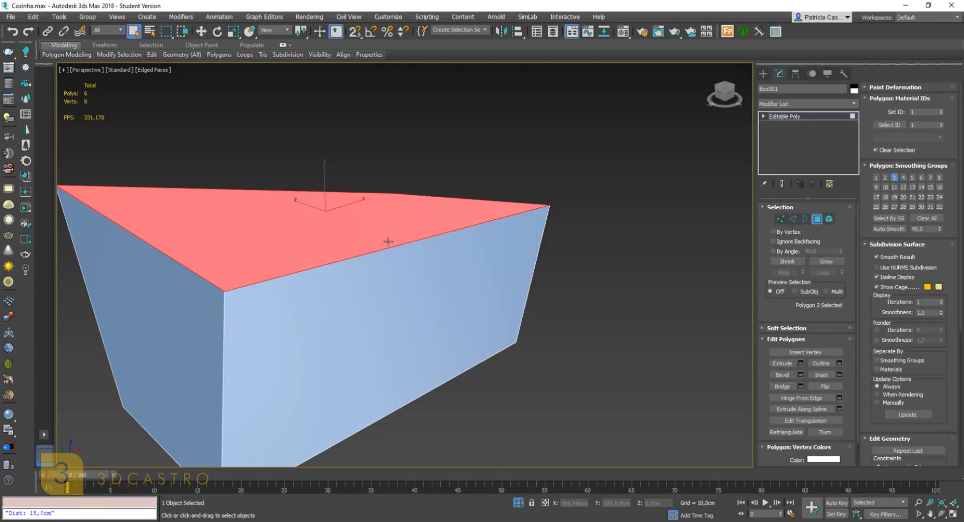
click(193, 324)
click(288, 308)
alt+middle_drag(280, 309, 496, 204)
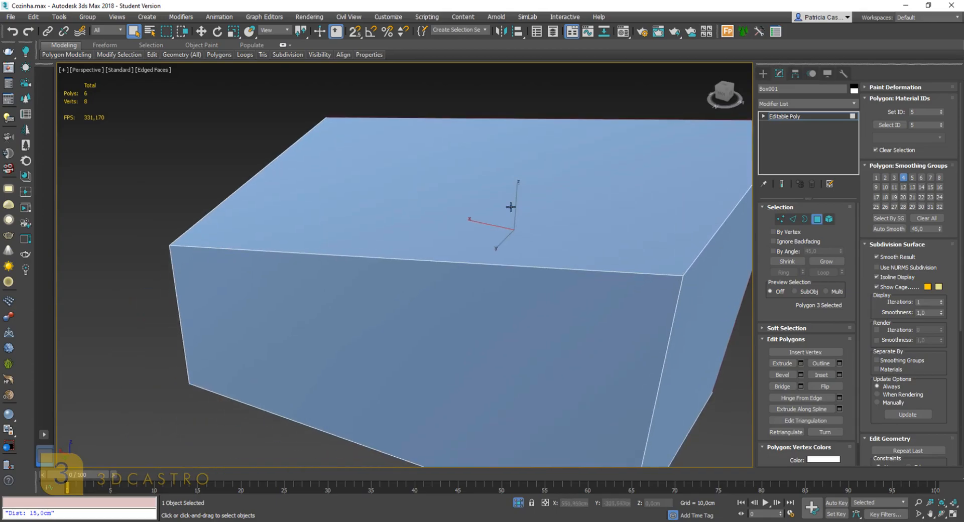
click(479, 272)
alt+middle_drag(479, 273, 271, 274)
Select the polygon on the box's long side and delete it
click(405, 247)
click(334, 282)
alt+middle_drag(334, 282, 560, 303)
key(Delete)
mouse_move(415, 270)
alt+middle_down()
mouse_move(395, 262)
mouse_move(405, 261)
alt+middle_up()
Select the border around the open side of the box and close it with Cap
click(805, 219)
click(533, 206)
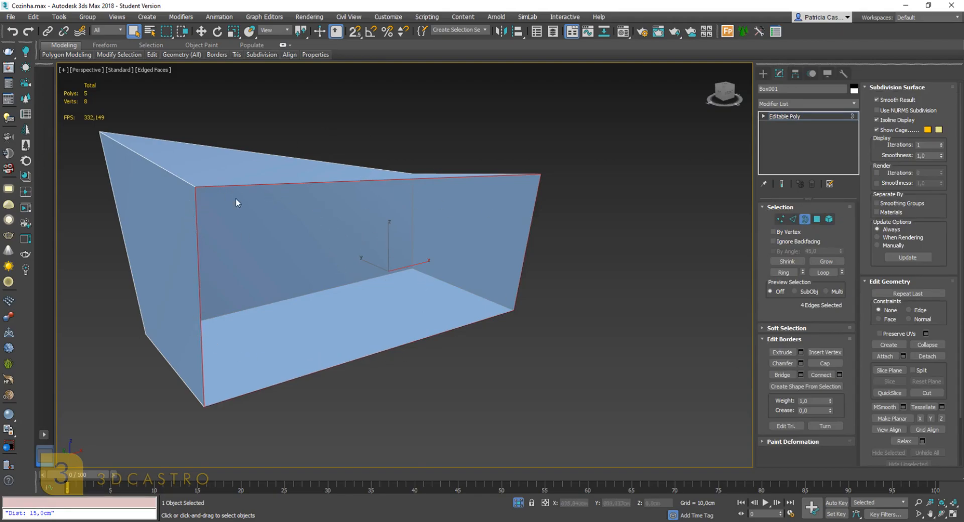
alt+middle_drag(249, 216, 280, 241)
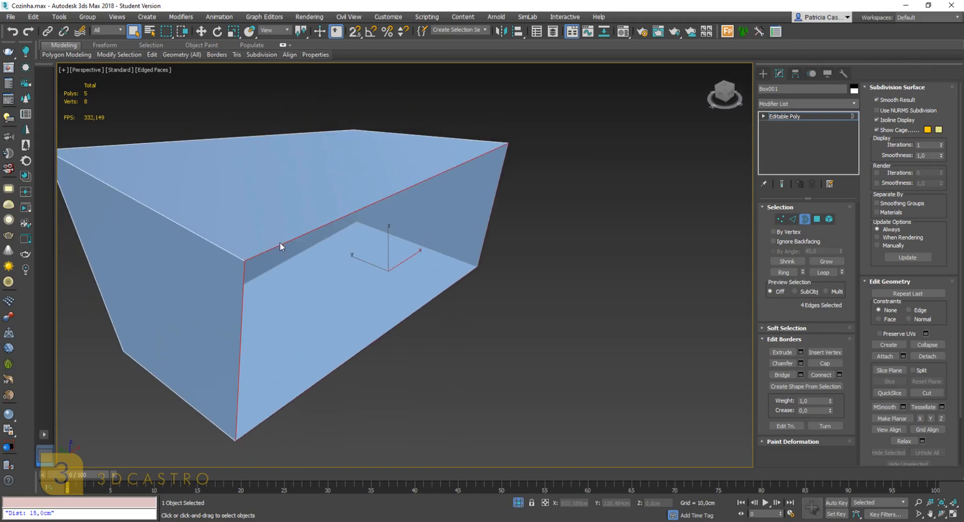
right_click(280, 242)
click(266, 266)
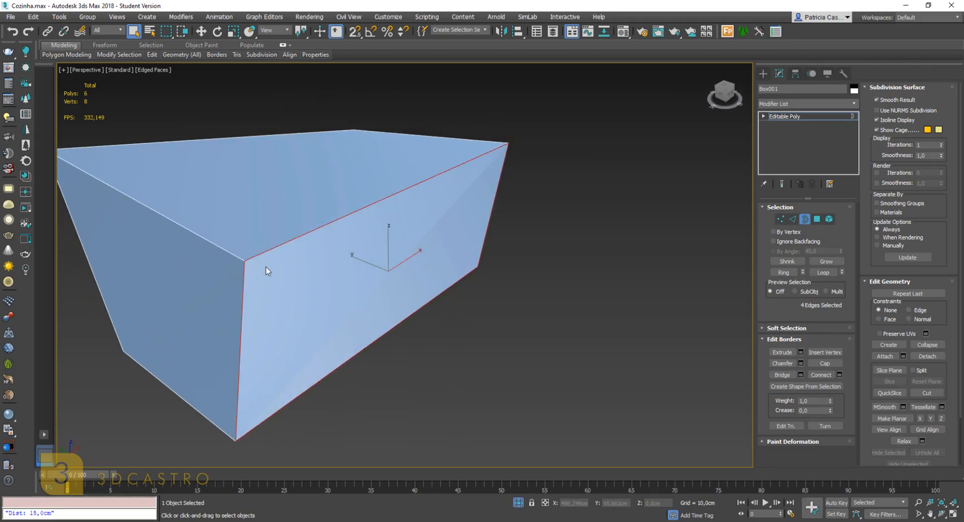
alt+middle_drag(267, 271, 387, 263)
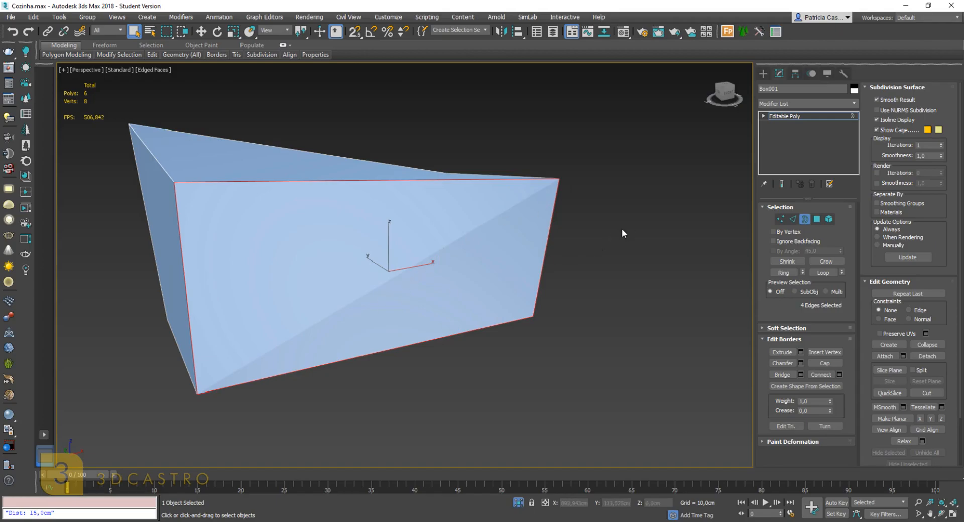
Switch to polygon editing and select the capped long side face together with a second face
click(816, 219)
click(454, 238)
click(394, 207)
ctrl+click(393, 207)
Select the whole box as an element, and leave element editing
click(829, 220)
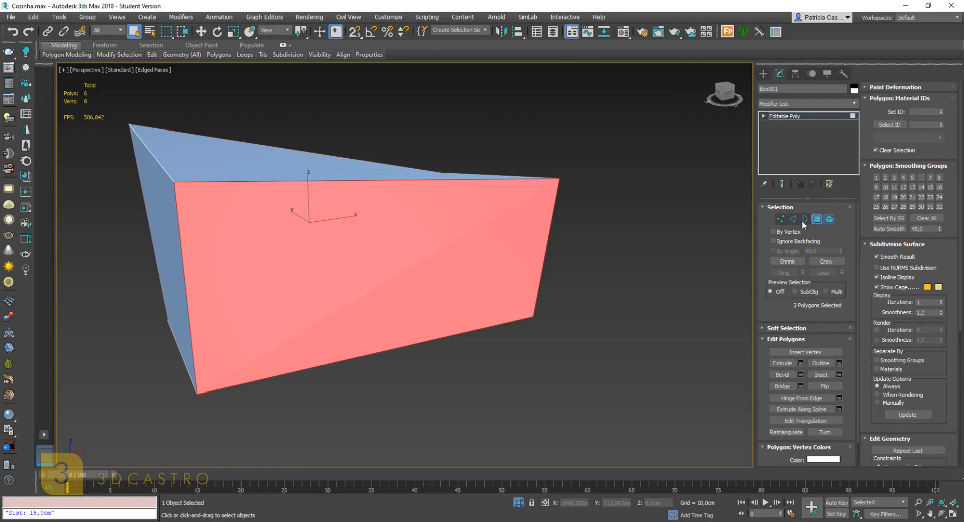
click(368, 217)
alt+middle_drag(367, 217, 568, 223)
click(829, 220)
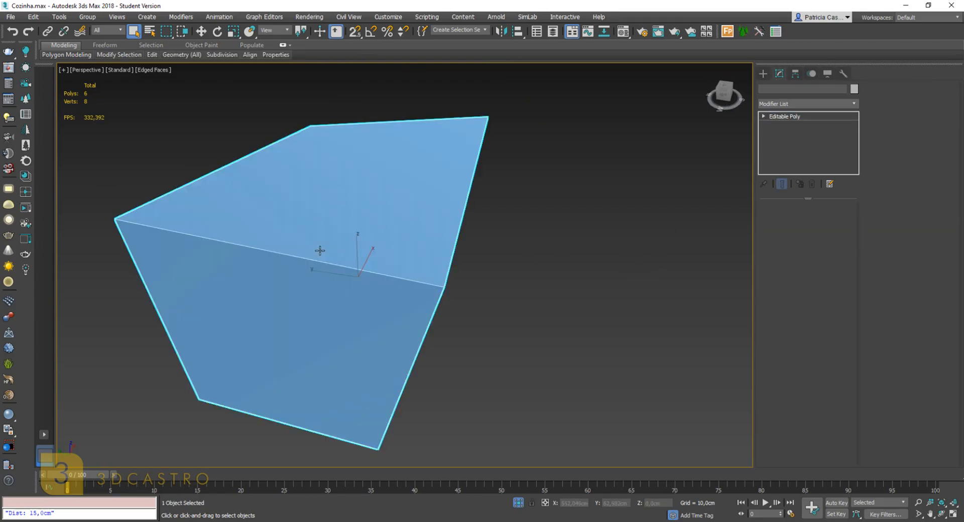
Deselect the box and select it again as a whole object
alt+middle_drag(319, 250, 476, 230)
scroll(453, 280, up, 3)
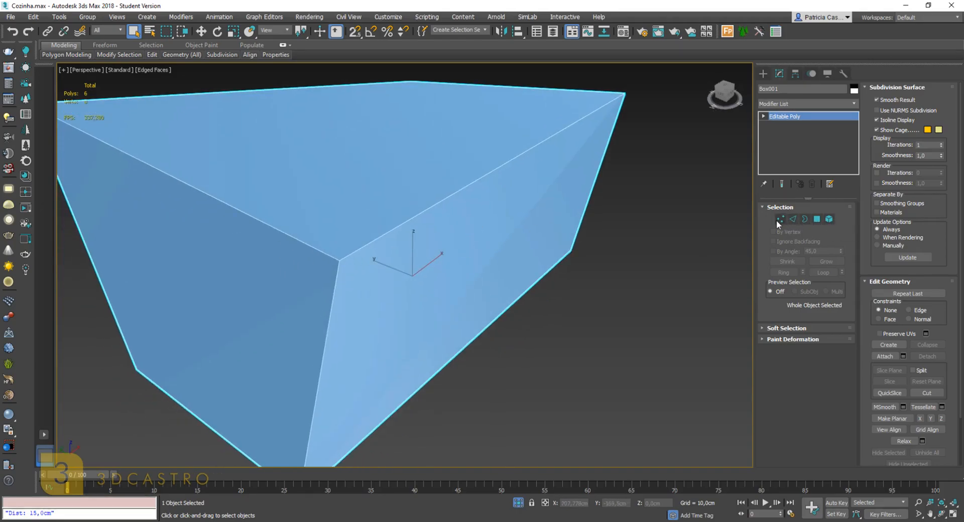
scroll(624, 291, down, 5)
click(624, 291)
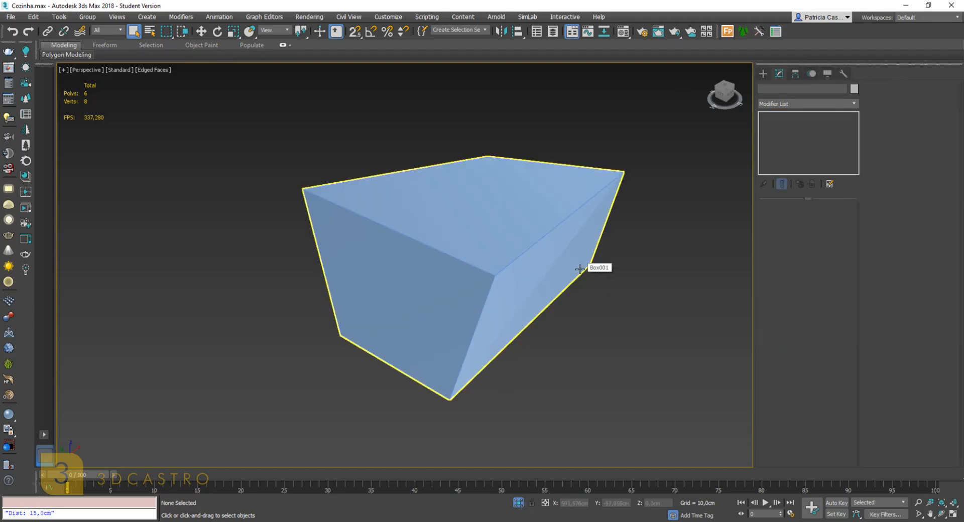
scroll(580, 269, up, 3)
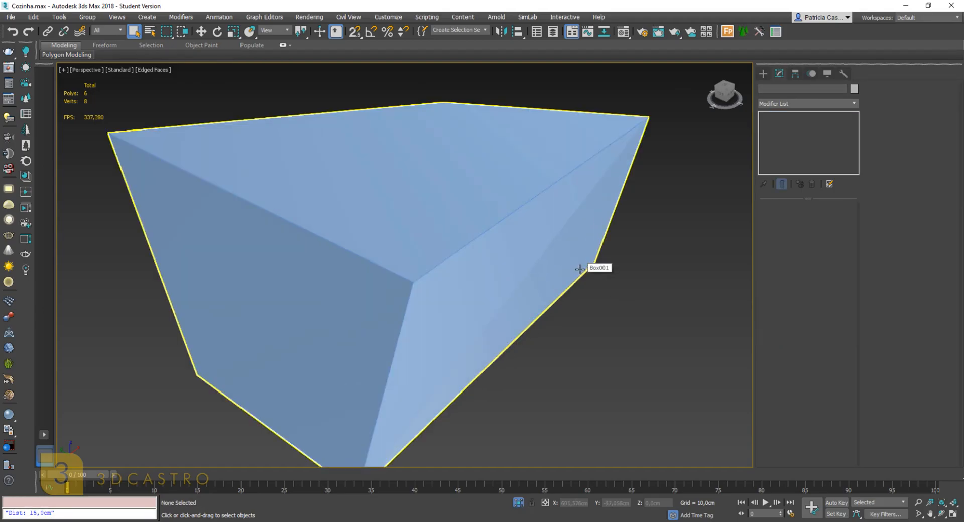
click(580, 269)
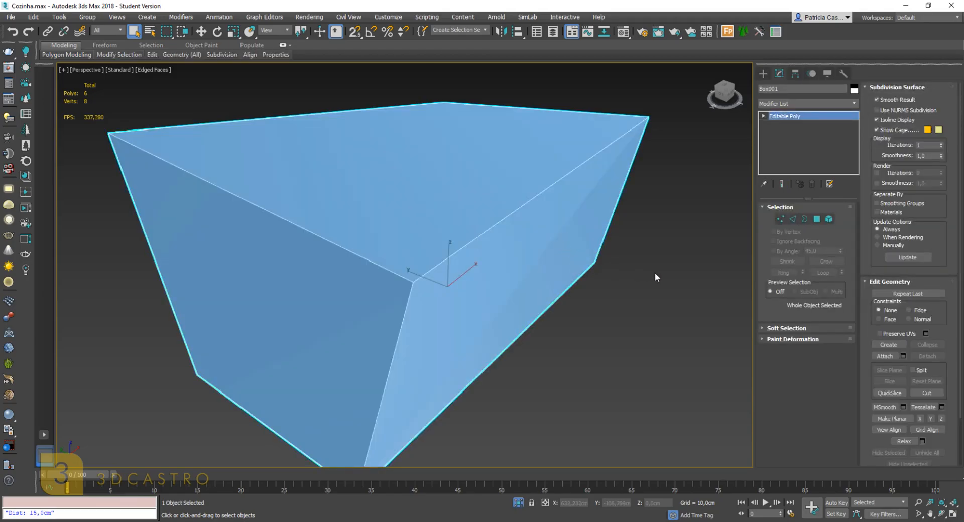
scroll(529, 273, down, 2)
alt+middle_drag(529, 273, 509, 273)
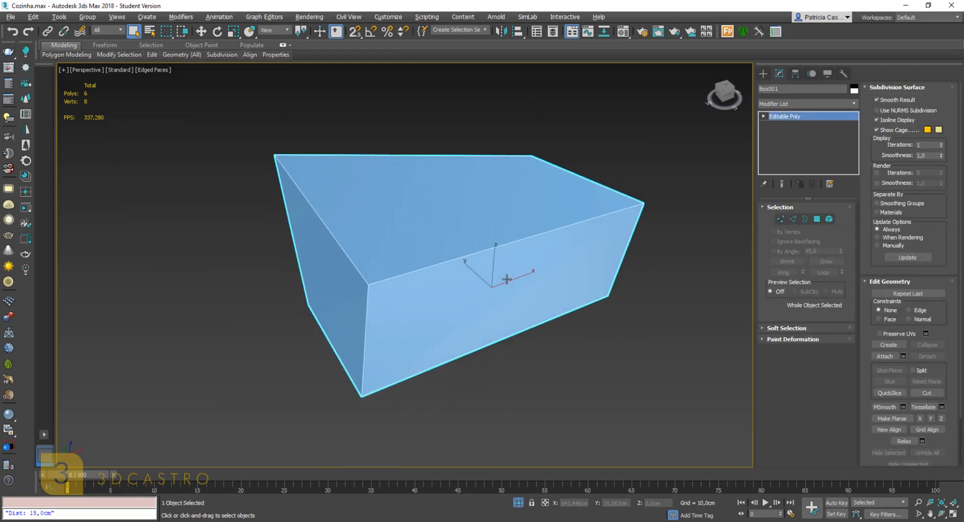
scroll(365, 287, up, 2)
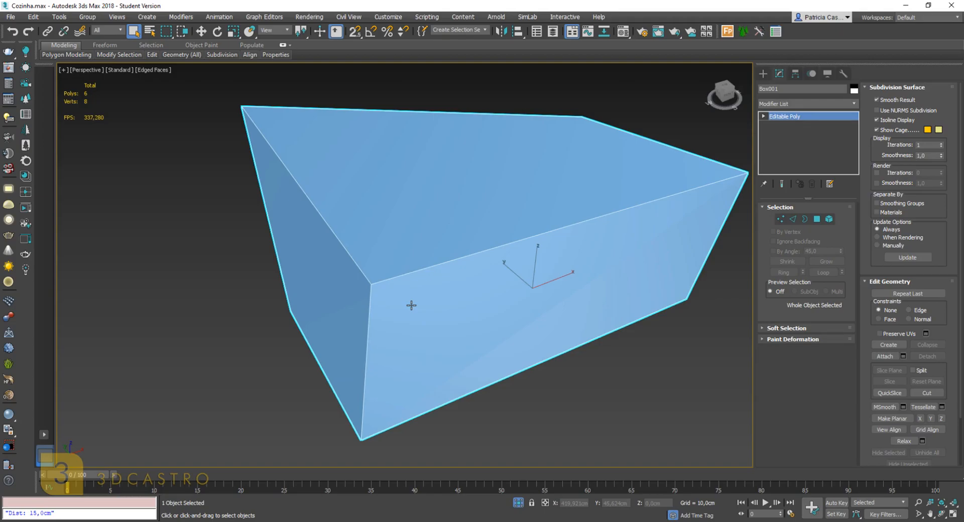
Select the near top corner vertex in vertex editing, and cycle through the edge and border levels
key(1)
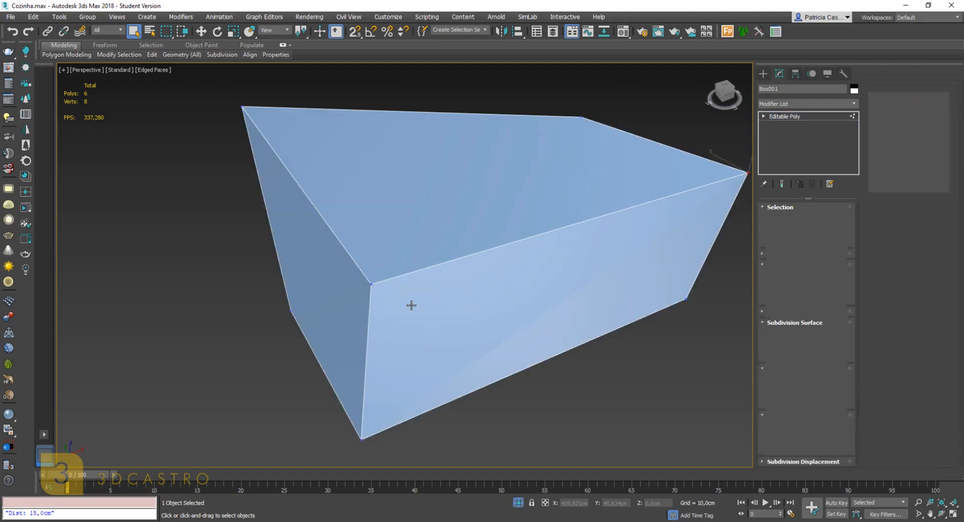
click(375, 285)
key(2)
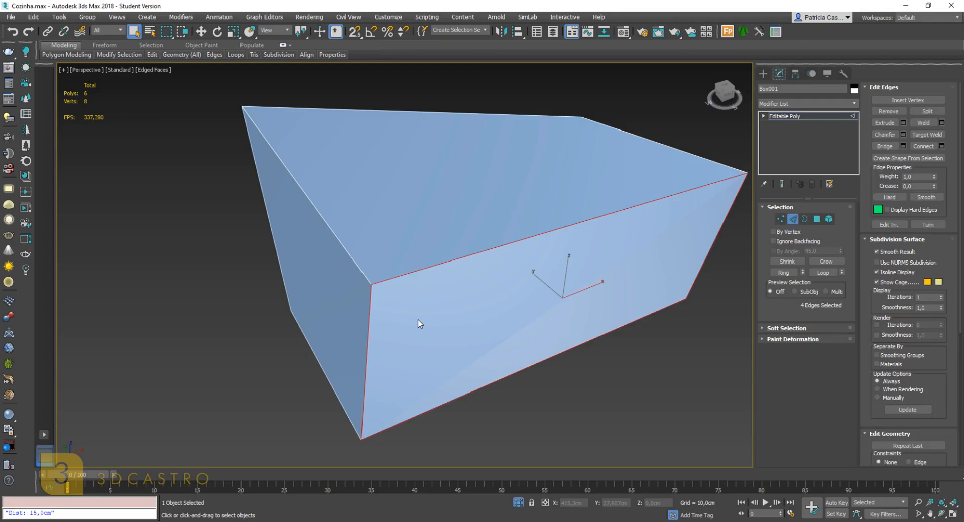
key(3)
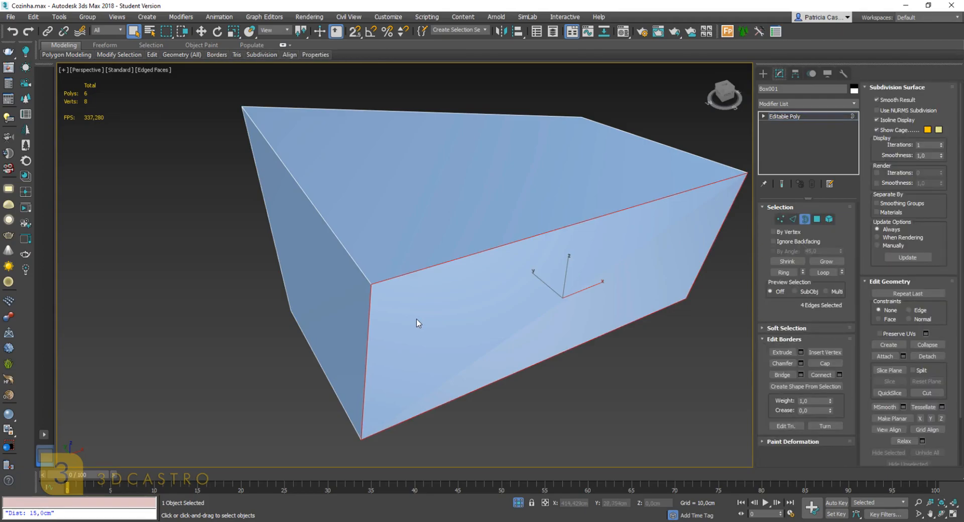
Select the long side, top and end polygons in turn, and select the whole box at element level
key(4)
click(439, 282)
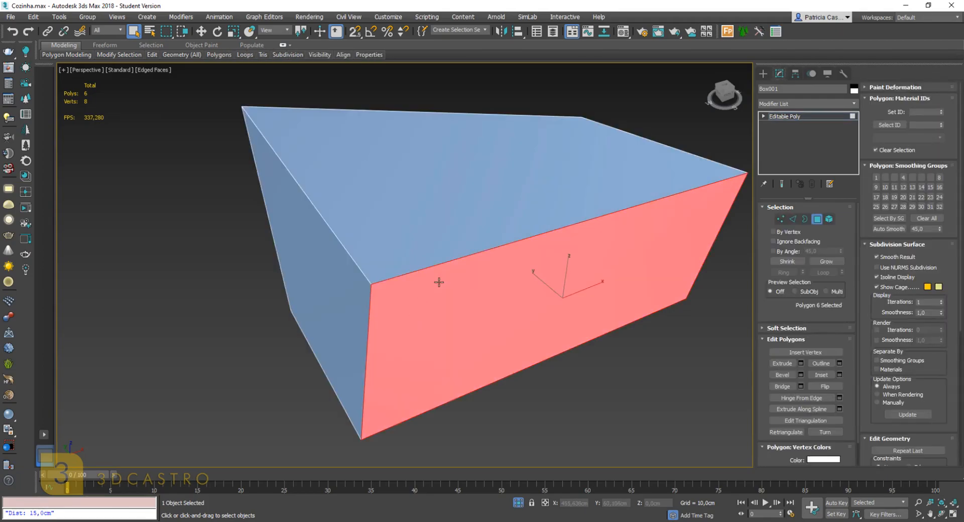
click(475, 222)
click(339, 288)
key(5)
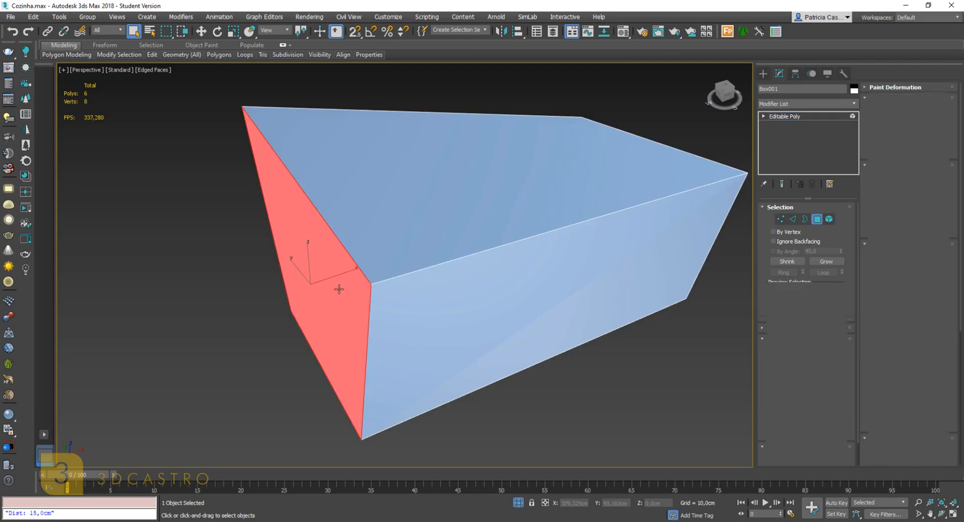
click(460, 290)
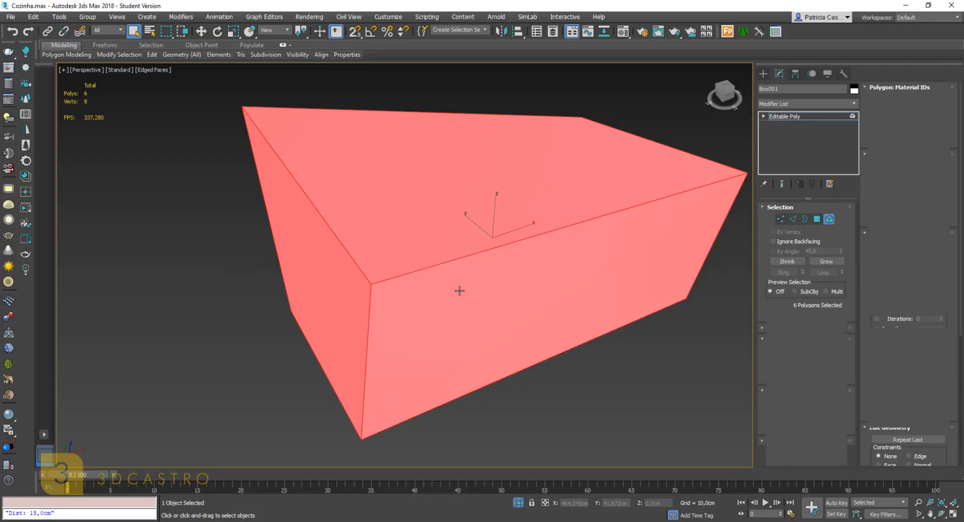
Return to vertex editing and convert the near top corner vertex selection to its connected edges
key(2)
key(1)
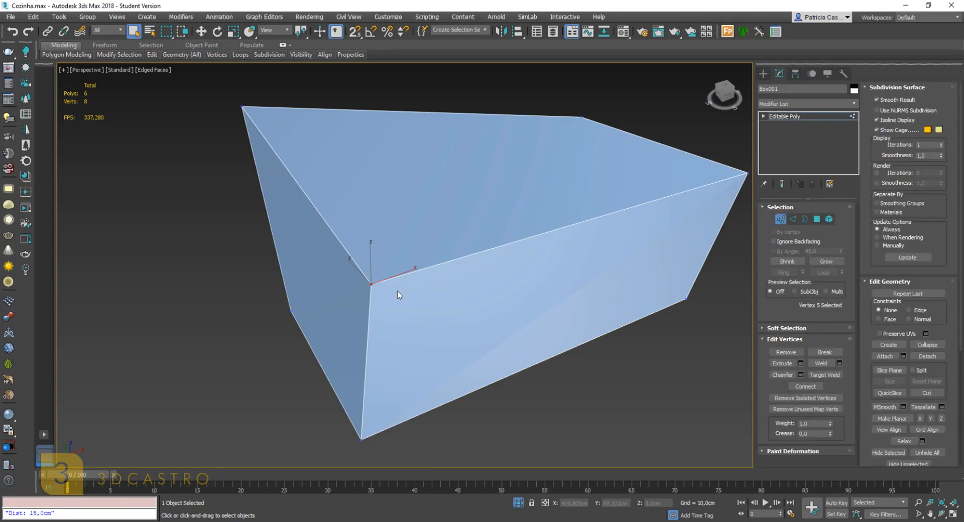
key(ctrl+2)
Exit isolation mode to bring back the kitchen floor plan alongside the box
scroll(408, 300, down, 3)
scroll(408, 300, up, 3)
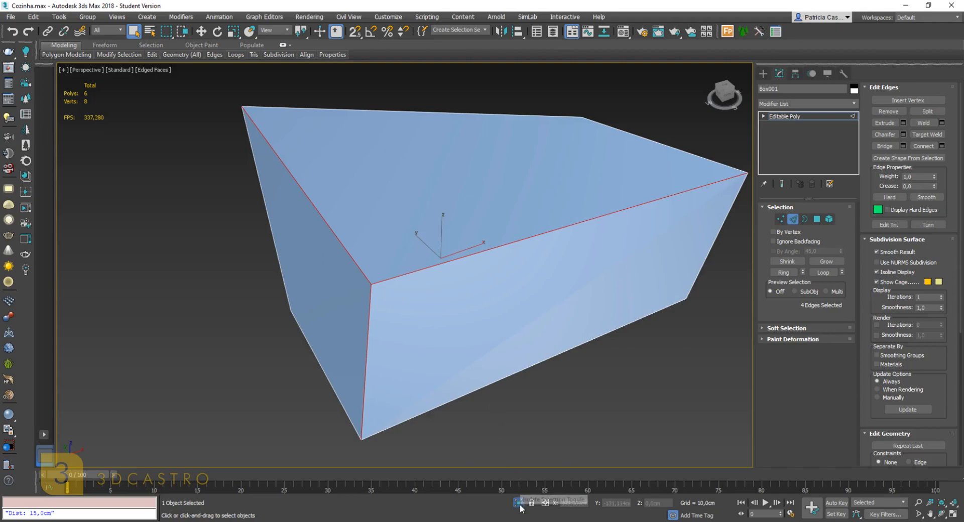
scroll(509, 385, up, 2)
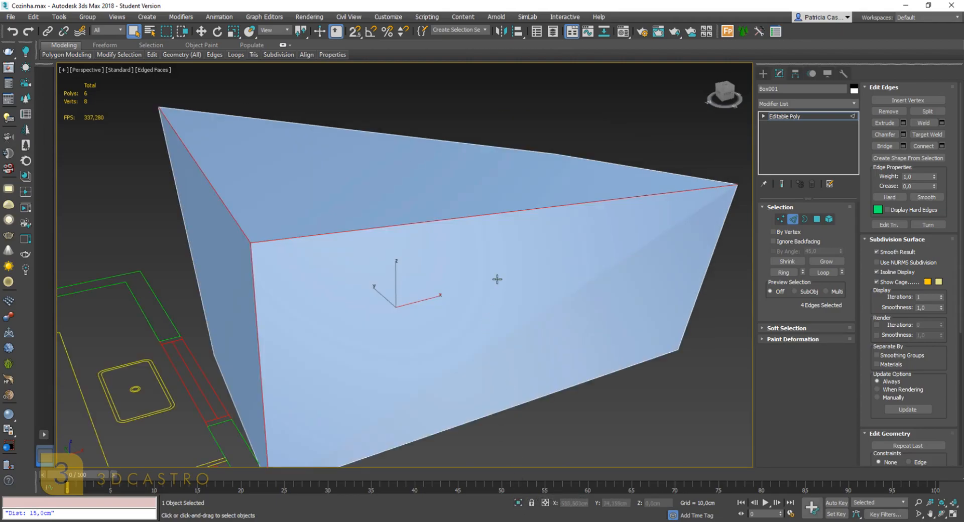
middle_drag(497, 280, 502, 277)
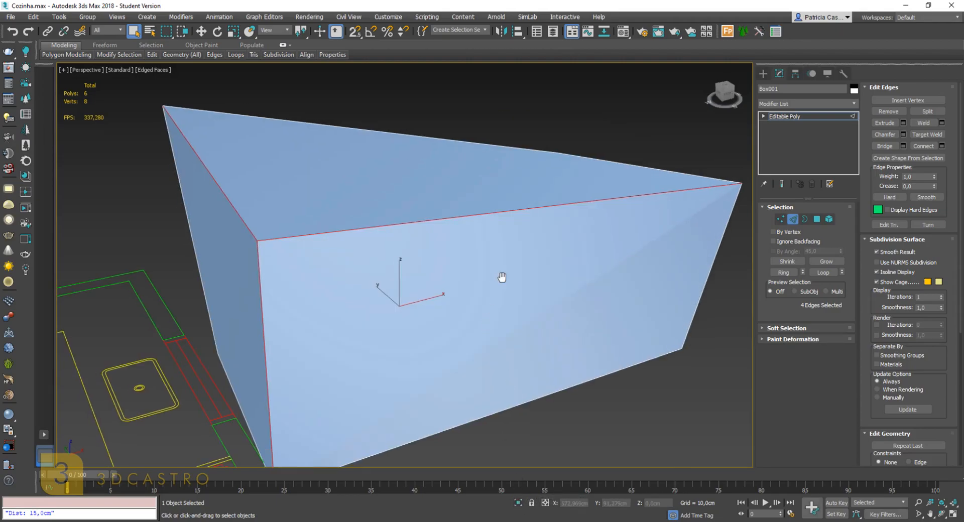
Delete the selected edges, leave edge editing and delete the remaining box object
key(Delete)
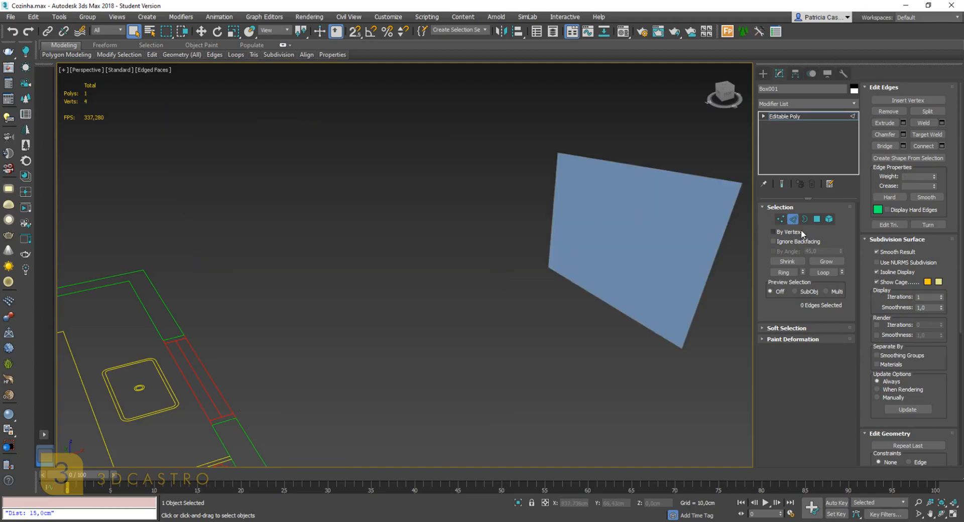
click(793, 219)
key(Delete)
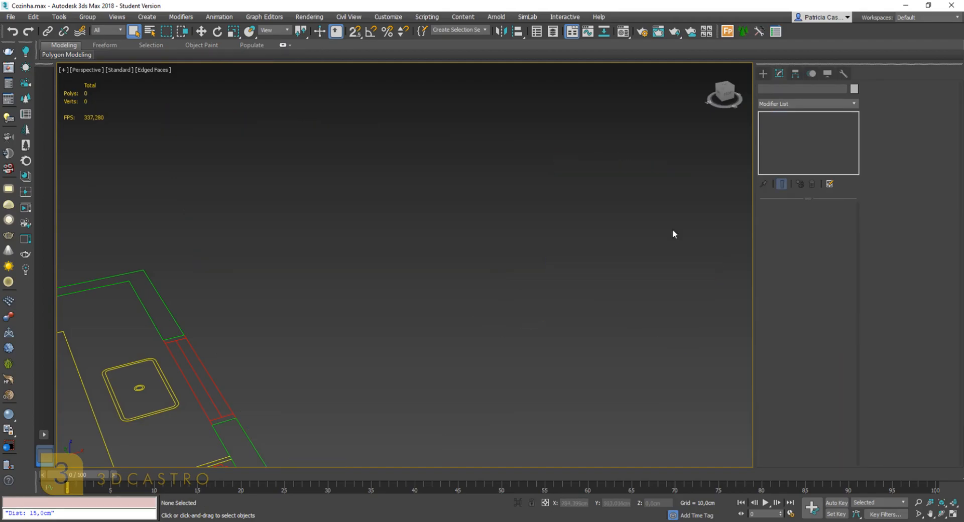
Examine the kitchen floor plan, selecting its group and clearing the selection
scroll(414, 291, down, 10)
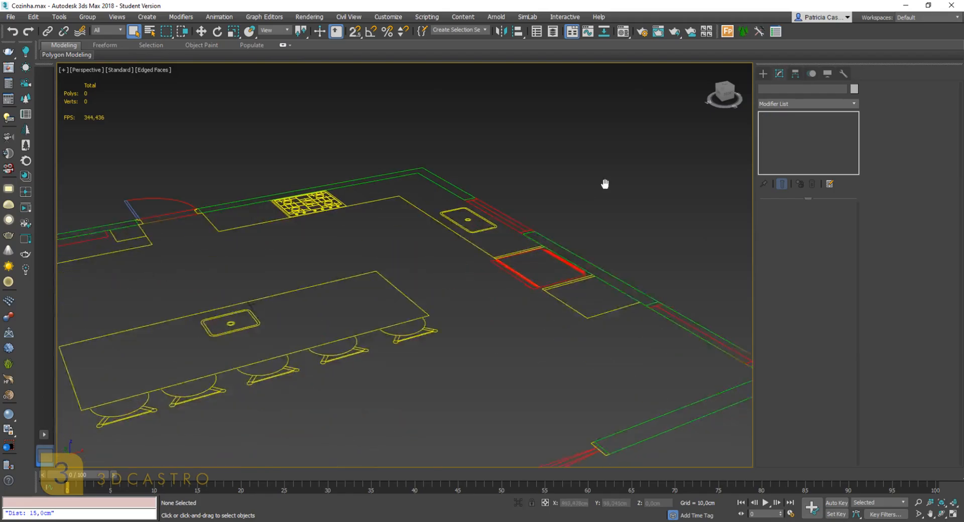
scroll(575, 199, up, 5)
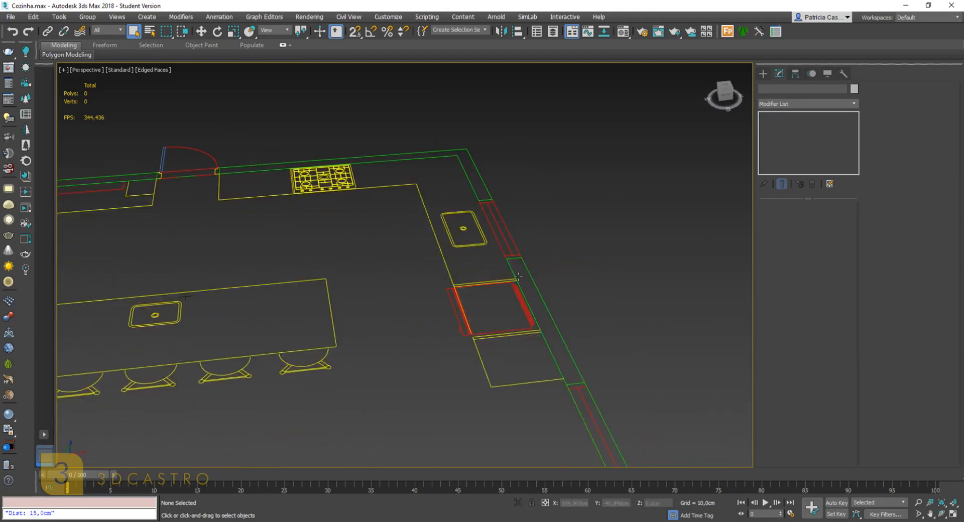
scroll(518, 277, down, 5)
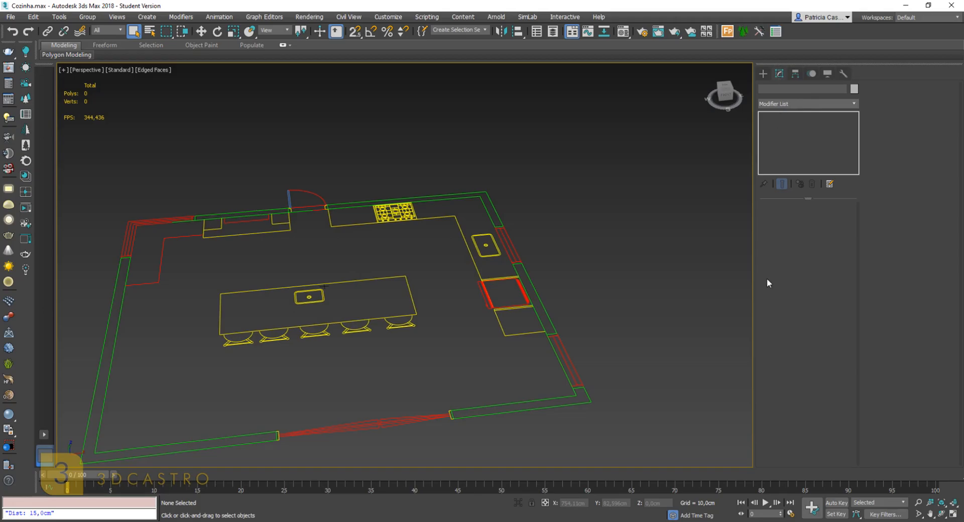
click(480, 192)
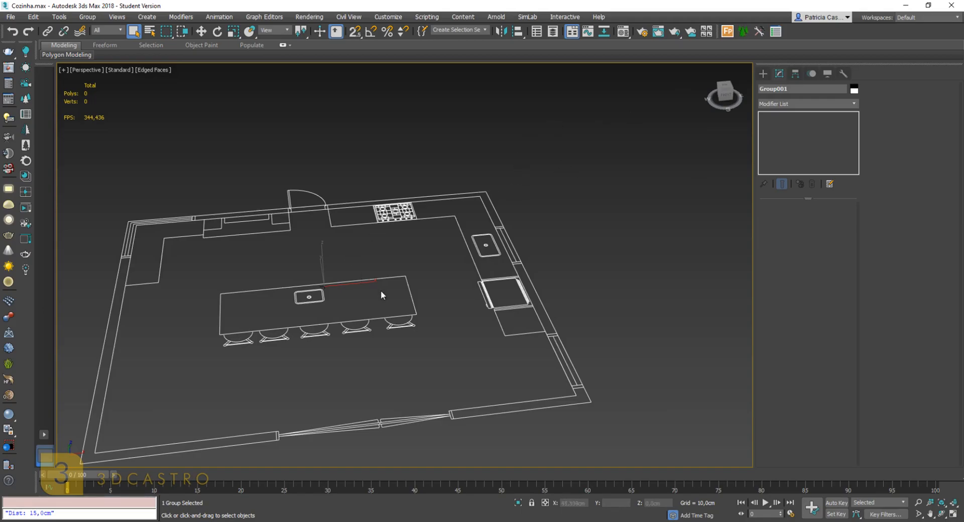
click(625, 219)
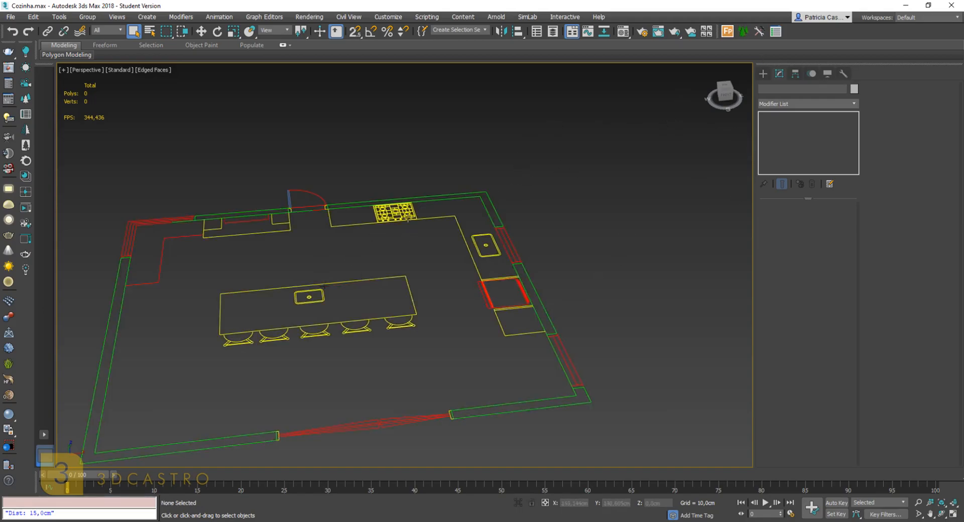
Open the floor plan group and select the furniture spline inside it
click(324, 287)
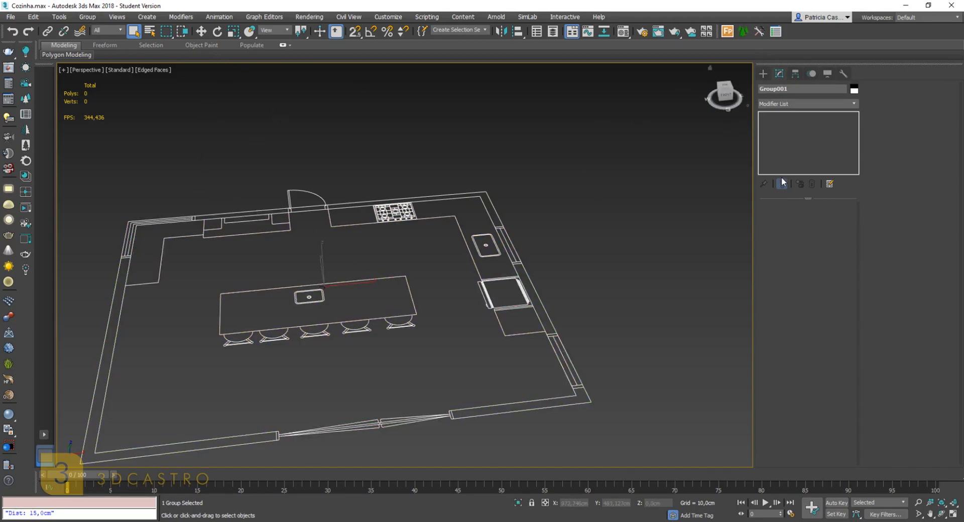
click(88, 17)
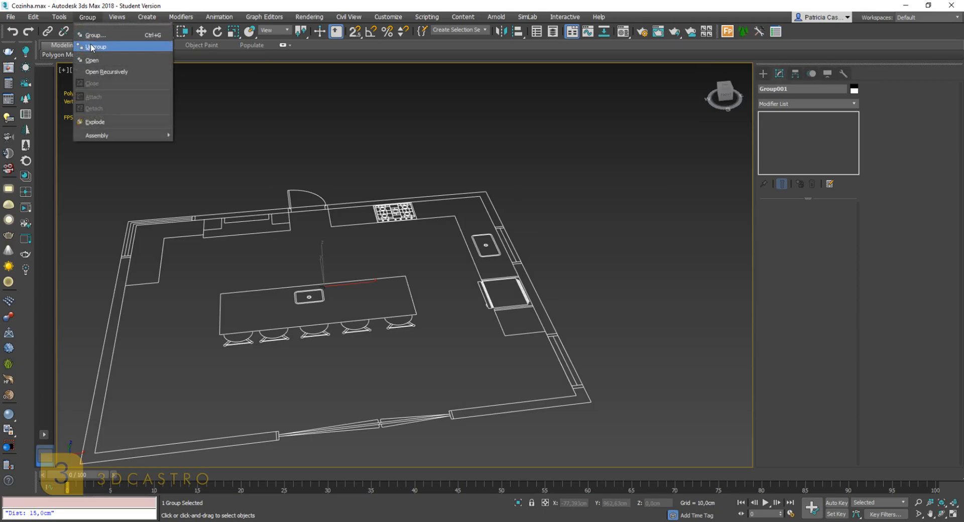
click(96, 61)
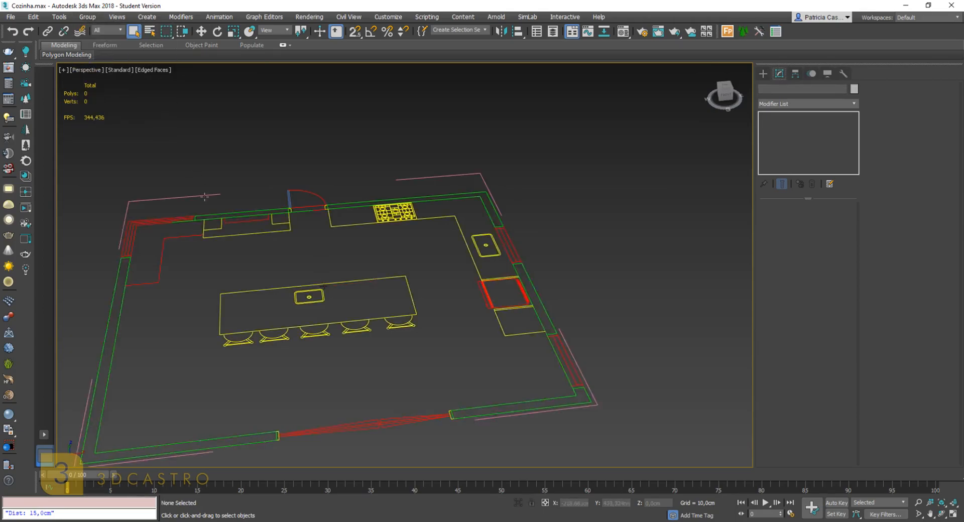
click(228, 235)
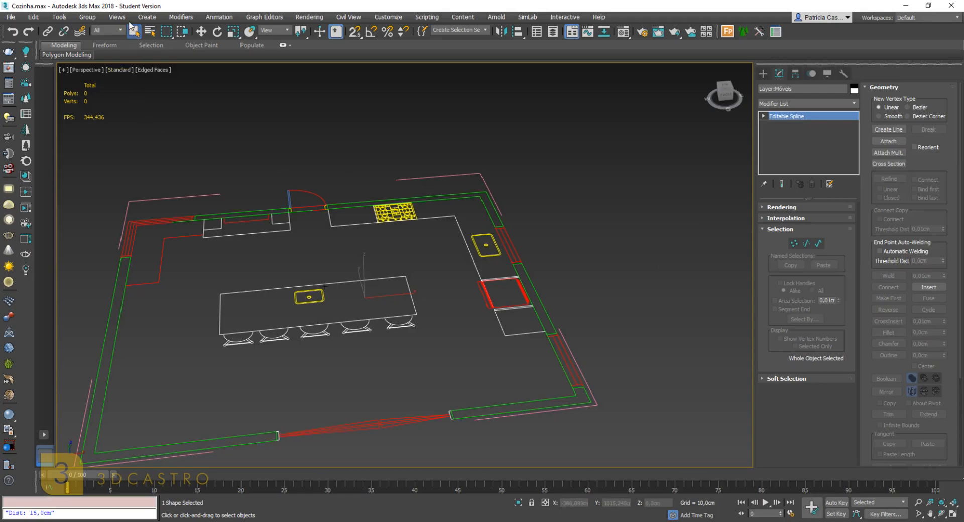
click(88, 16)
click(105, 29)
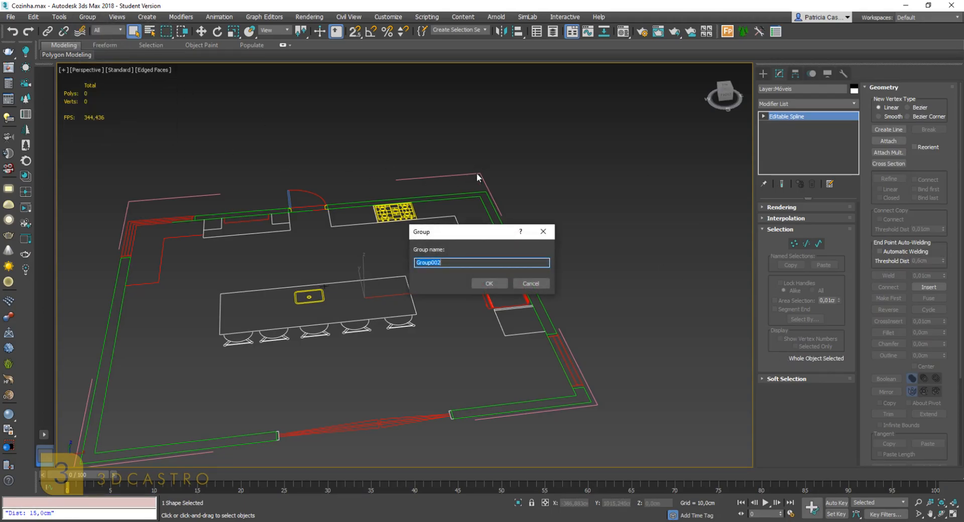
click(531, 283)
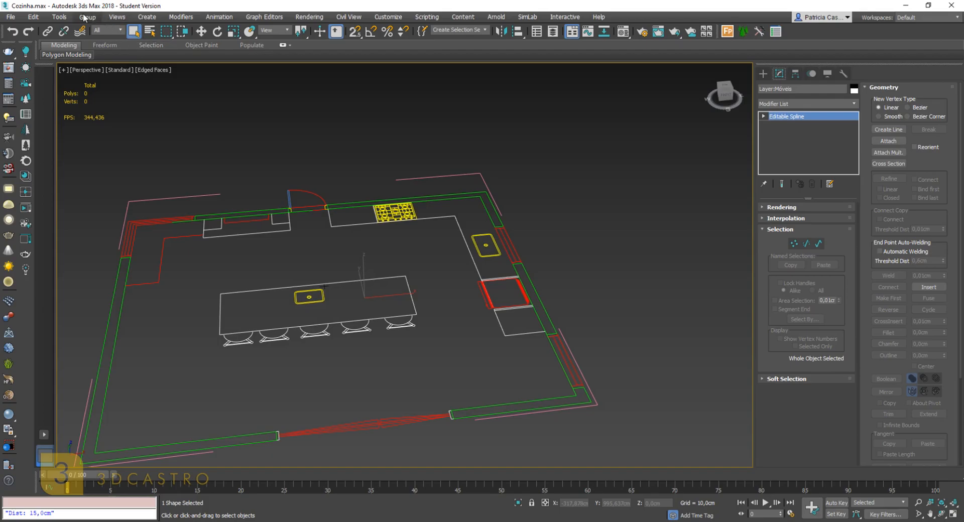
Close the opened floor plan group and clear the selection
click(88, 17)
click(92, 83)
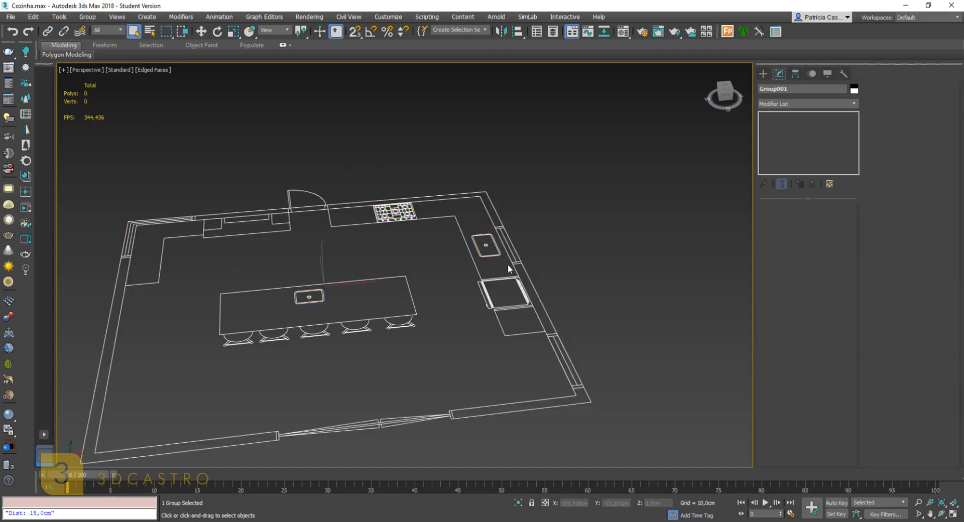
click(477, 283)
scroll(411, 329, up, 3)
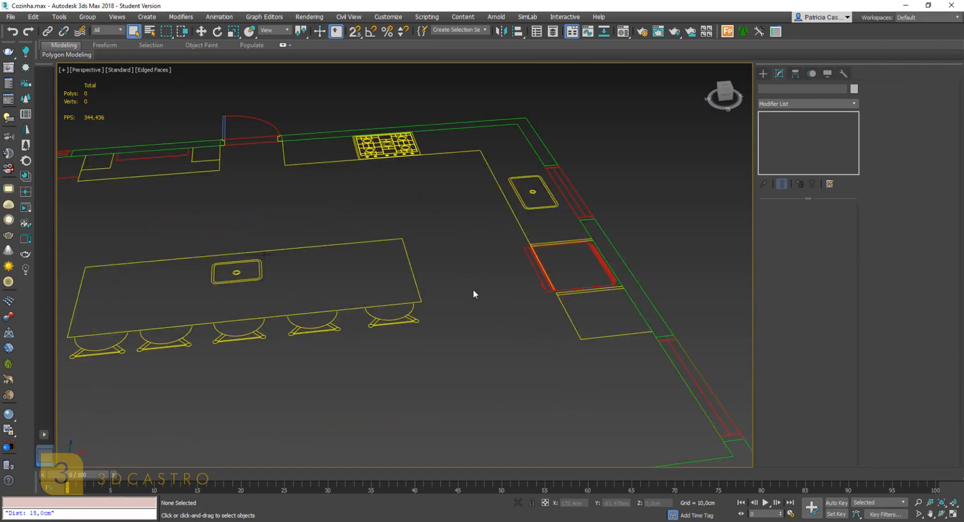
scroll(474, 289, down, 3)
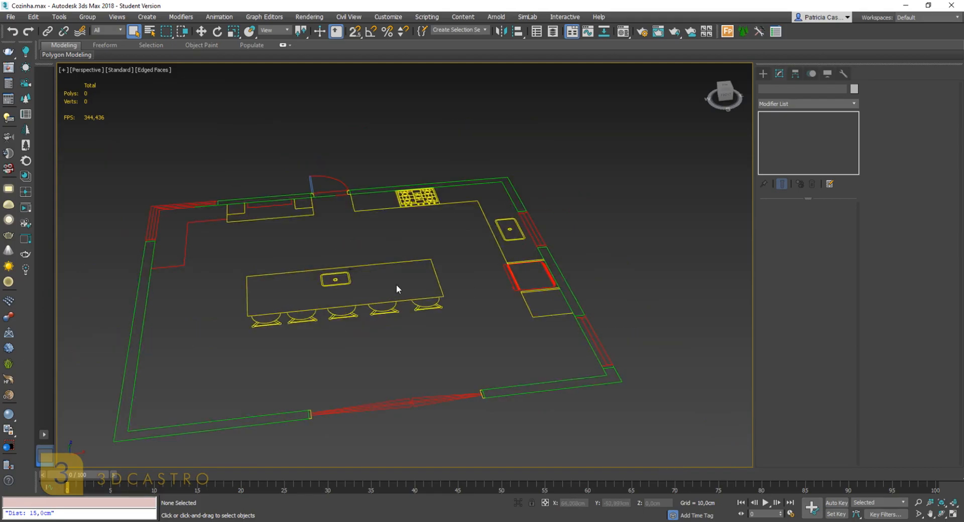
click(357, 288)
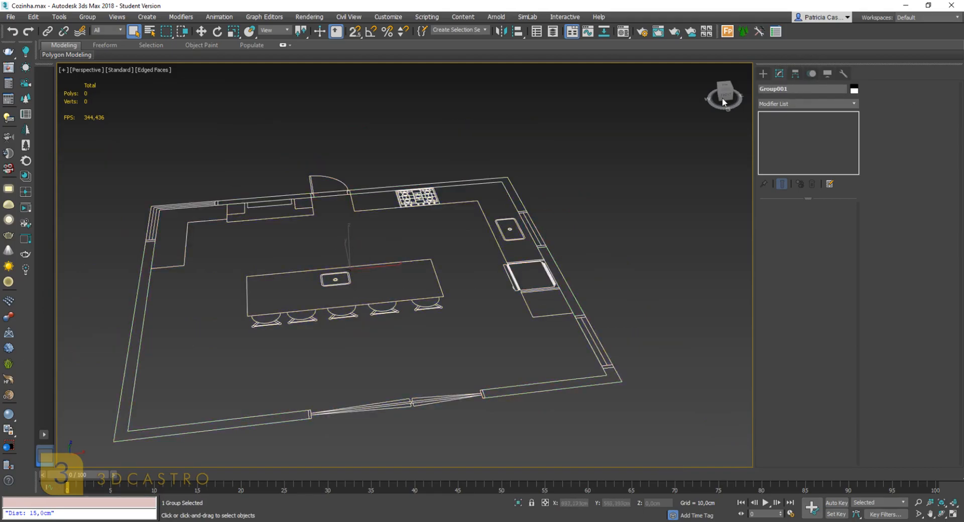
click(736, 139)
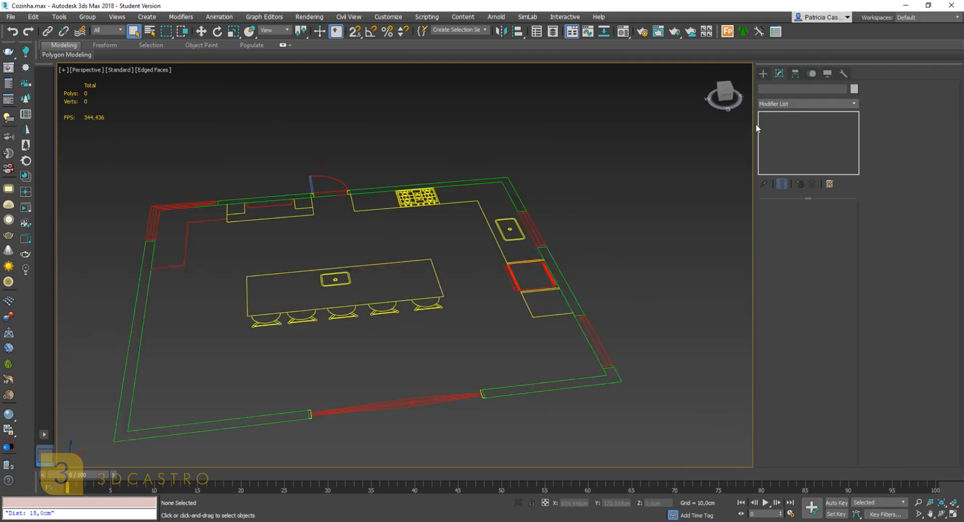
Create a torus beside the floor plan with radii of about 79 cm and 21 cm
click(763, 73)
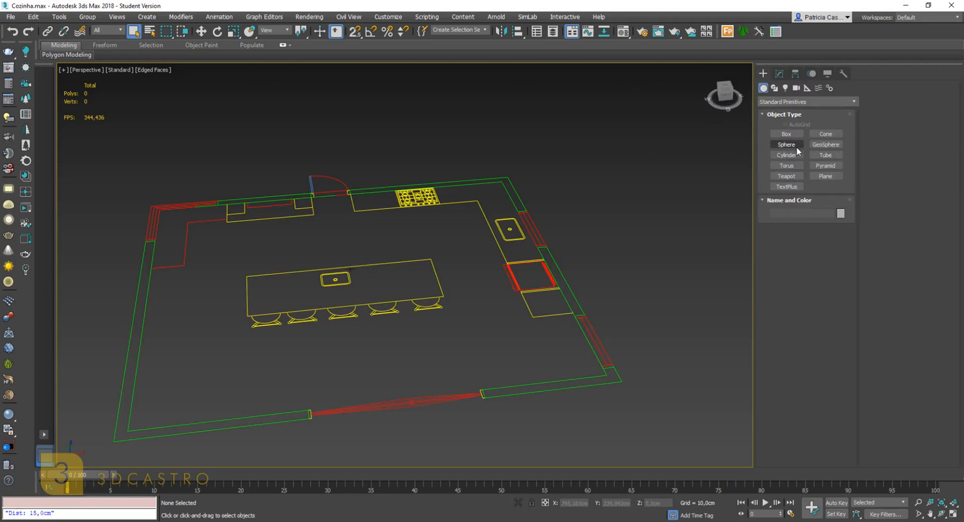
click(797, 163)
drag(624, 197, 650, 227)
click(649, 214)
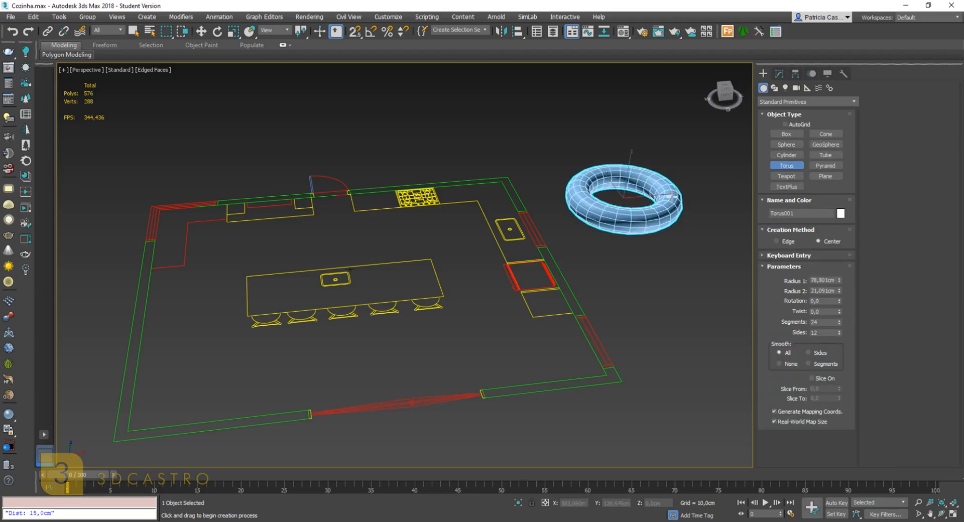
Set the torus's Radius 1 to 80,385 cm, Radius 2 to 21,302 cm and its sides to 52
key(z)
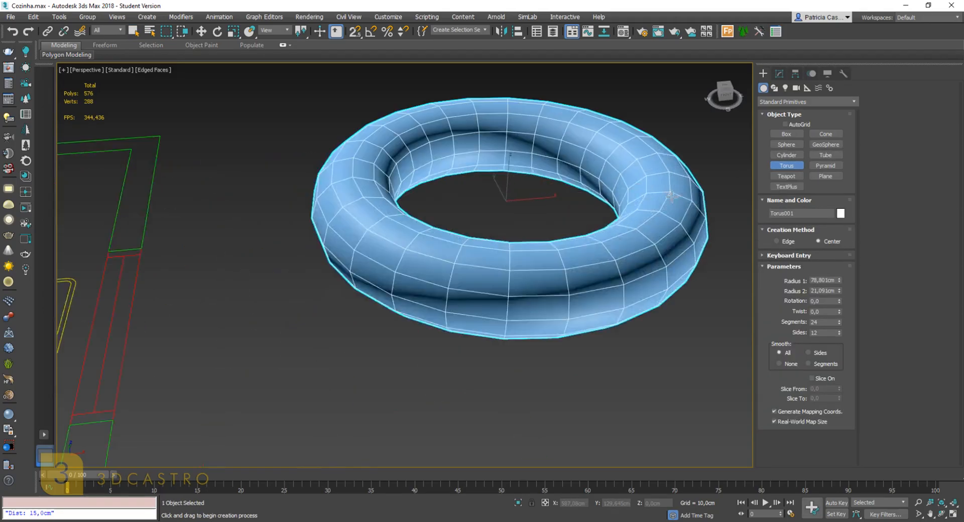
click(840, 278)
click(839, 278)
click(839, 290)
drag(841, 331, 842, 314)
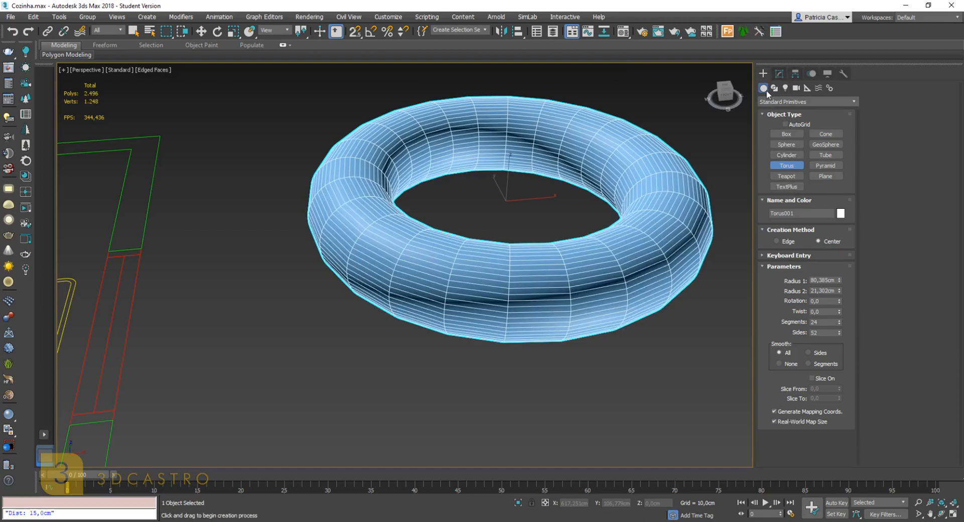
Create a second, much thinner torus beside the first with a main radius of about 65 cm, and deselect it
scroll(564, 217, down, 5)
drag(613, 243, 623, 271)
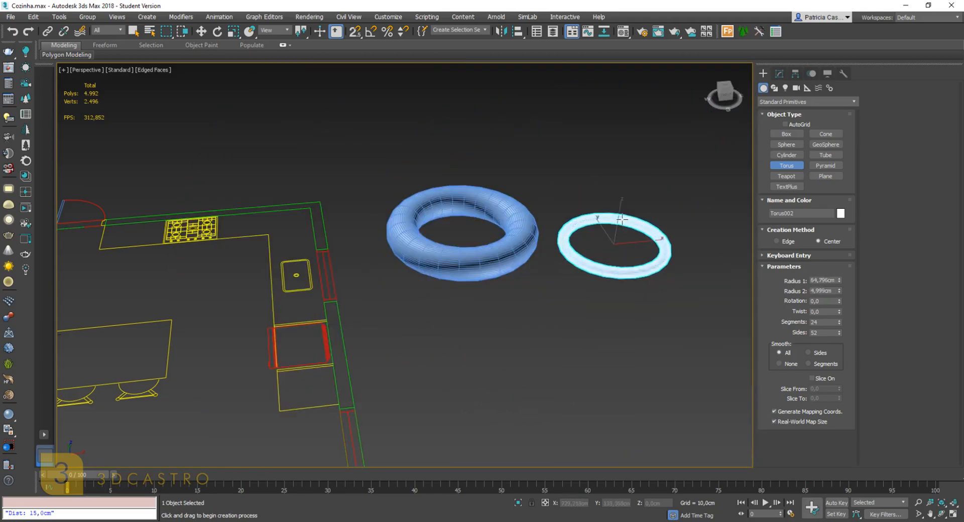
click(627, 217)
right_click(628, 217)
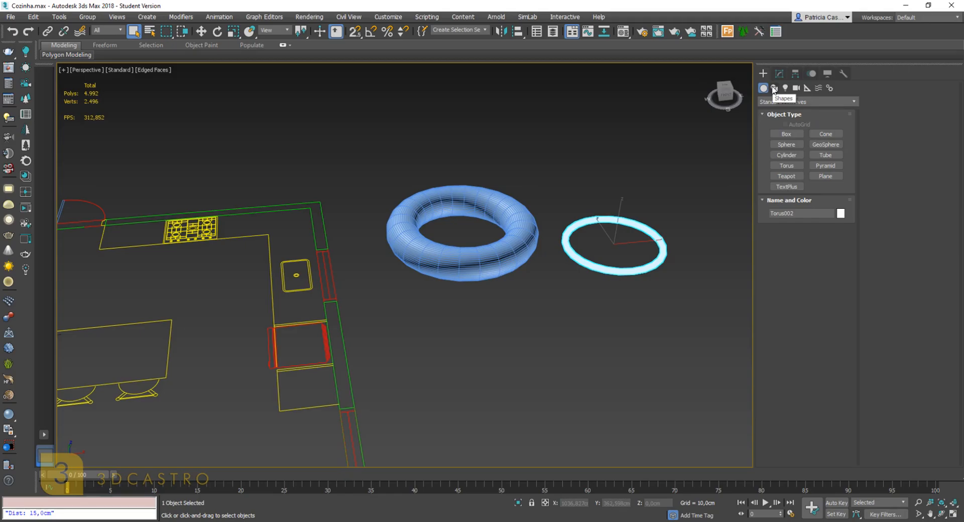
click(614, 159)
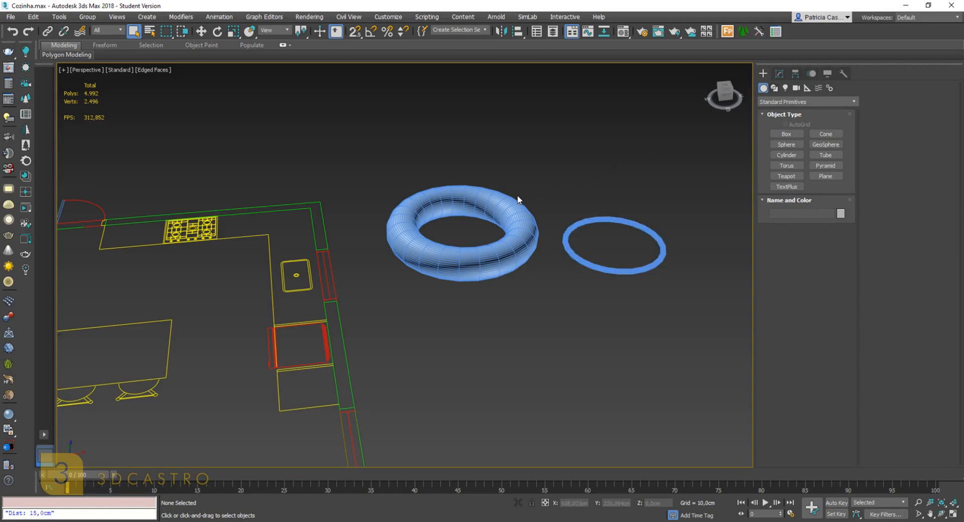
Create a box of about 143 × 143 × 88 cm next to the thick torus, behind the thin one
scroll(503, 207, up, 3)
click(504, 207)
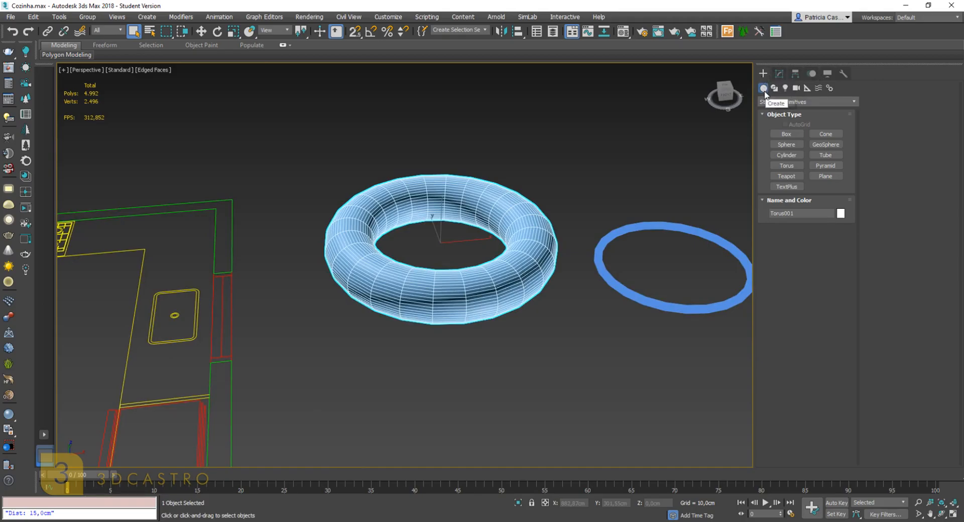
click(782, 135)
drag(662, 166, 570, 254)
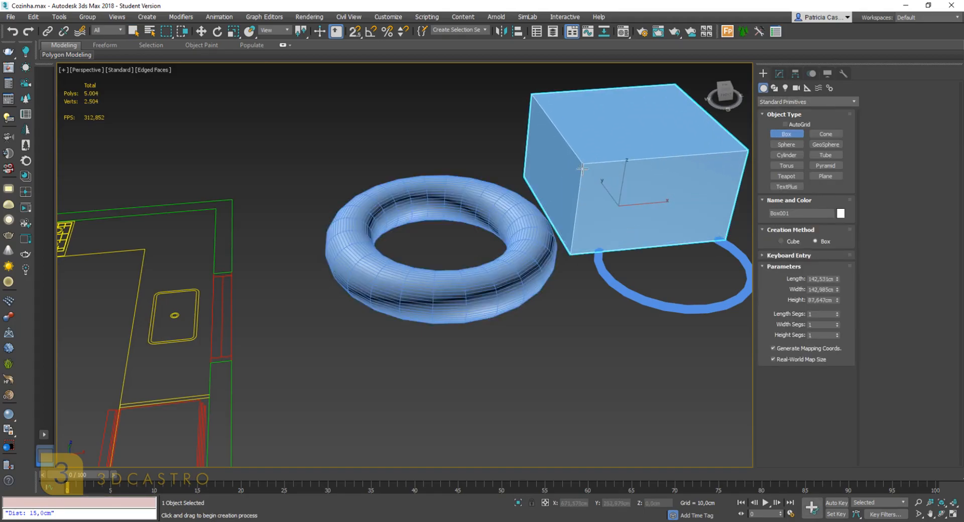
right_click(587, 192)
Delete the box and both toruses
alt+middle_drag(588, 192, 585, 194)
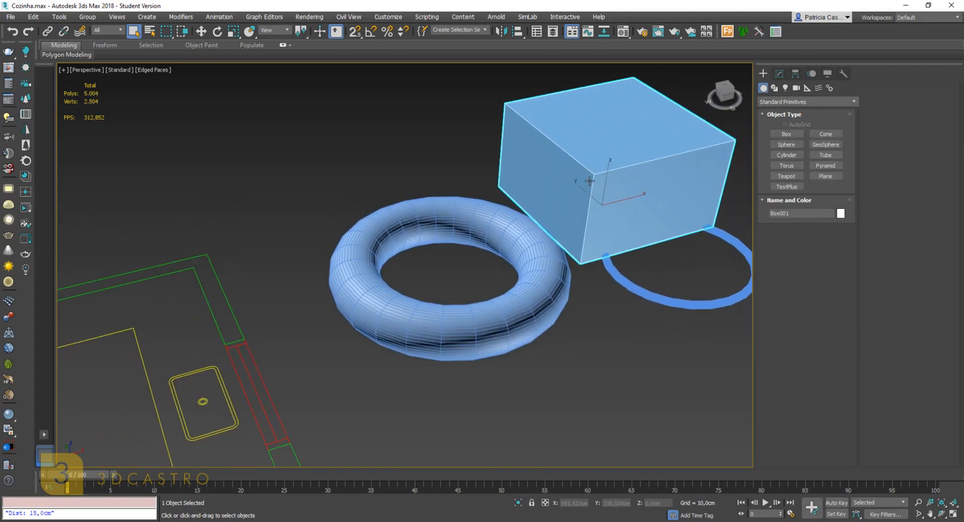
key(Delete)
click(552, 242)
key(Delete)
click(612, 235)
key(Delete)
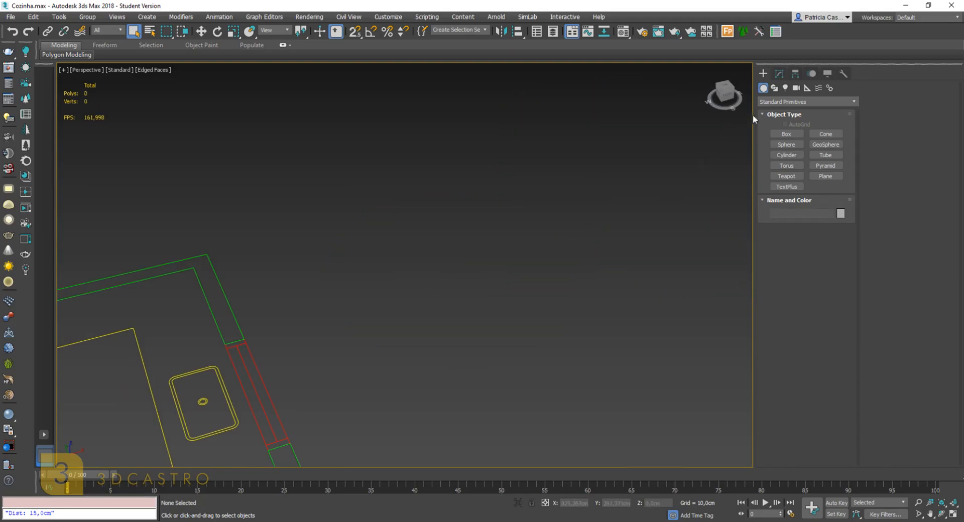
Switch to Extended Primitives and create a Tetra-family hedra outside the floor plan
click(783, 103)
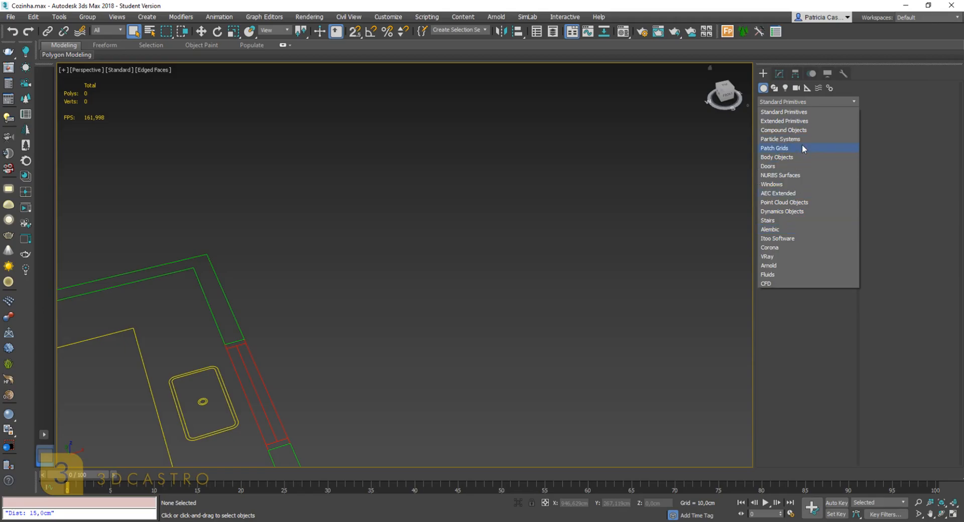
click(793, 121)
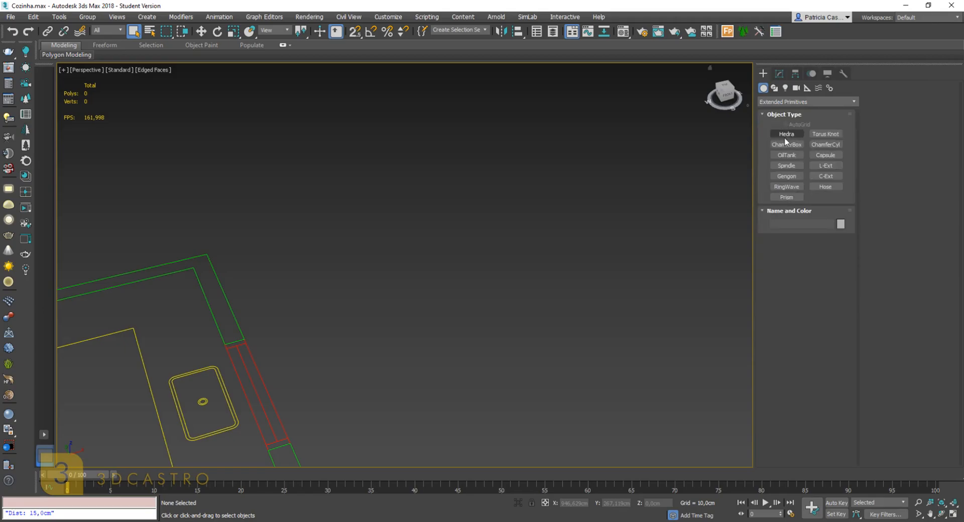
click(786, 135)
drag(474, 226, 514, 281)
click(459, 224)
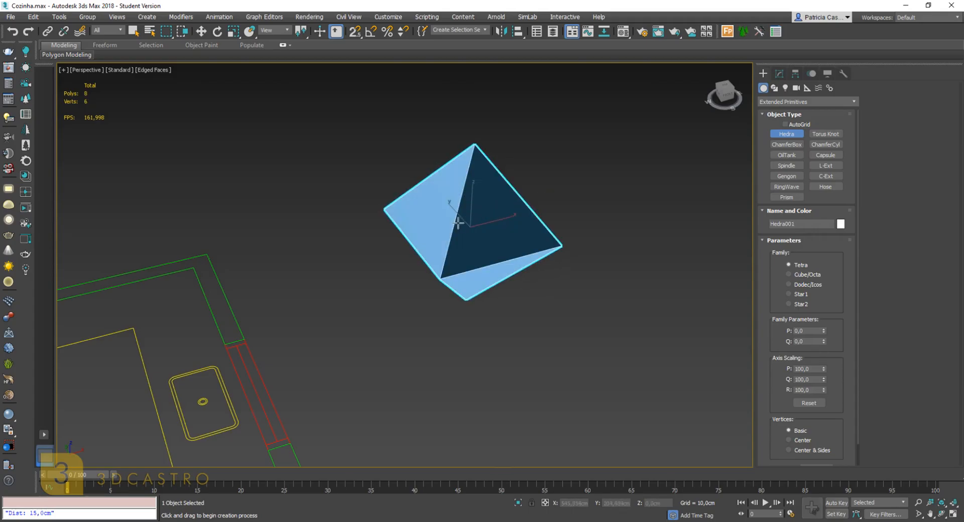
Create an oil tank beside the hedra, about 58 cm in radius and 130 cm high, with a 57 cm cap height
click(796, 155)
drag(626, 224, 641, 260)
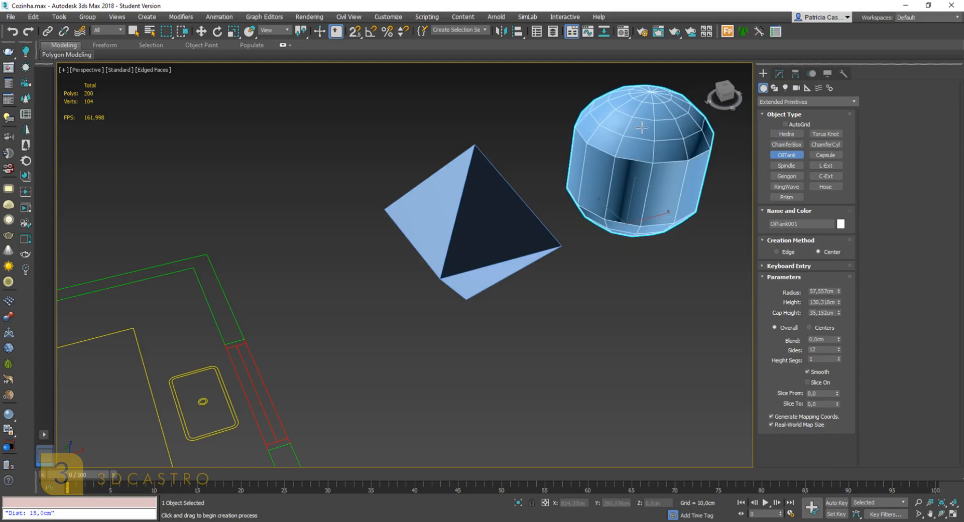
click(634, 87)
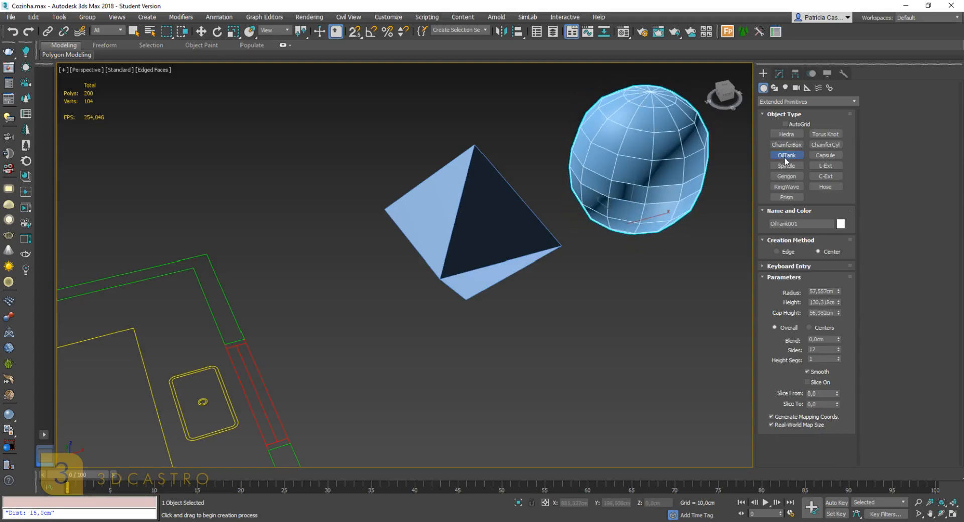
Create a capsule in front of the hedra and oil tank, about 46 cm in radius and 228 cm high
click(831, 156)
drag(548, 332, 527, 370)
click(583, 184)
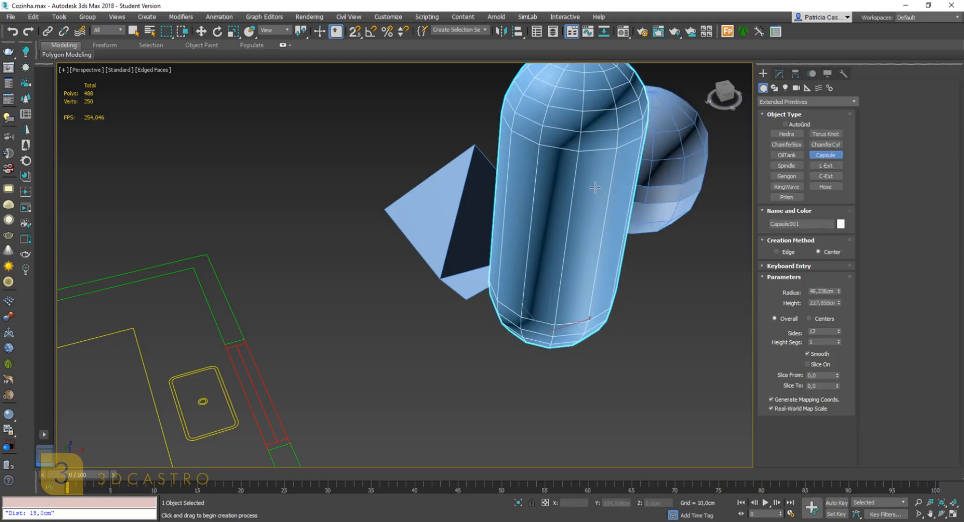
Create a five-sided gengon beside the oil tank, about 55 cm in radius and 115 cm high, with filleted edges
scroll(631, 249, down, 2)
click(787, 177)
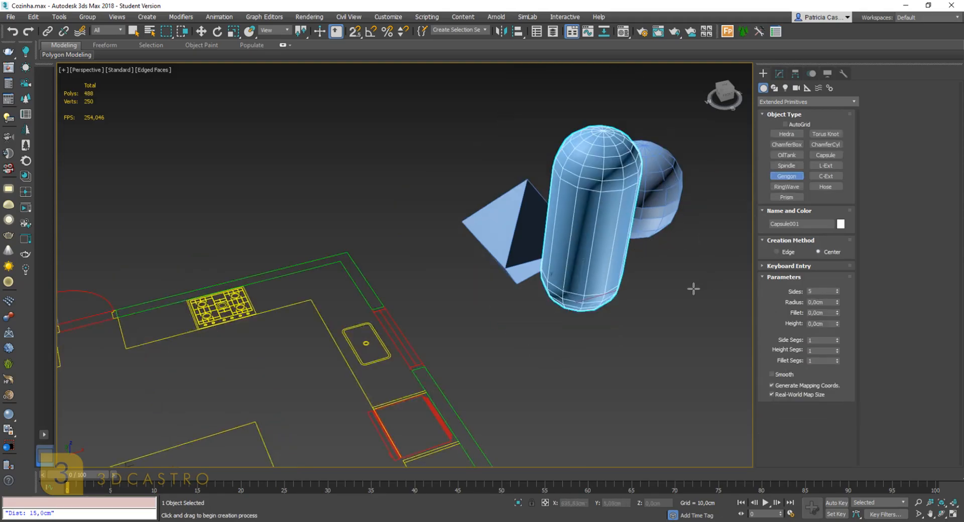
drag(693, 286, 706, 316)
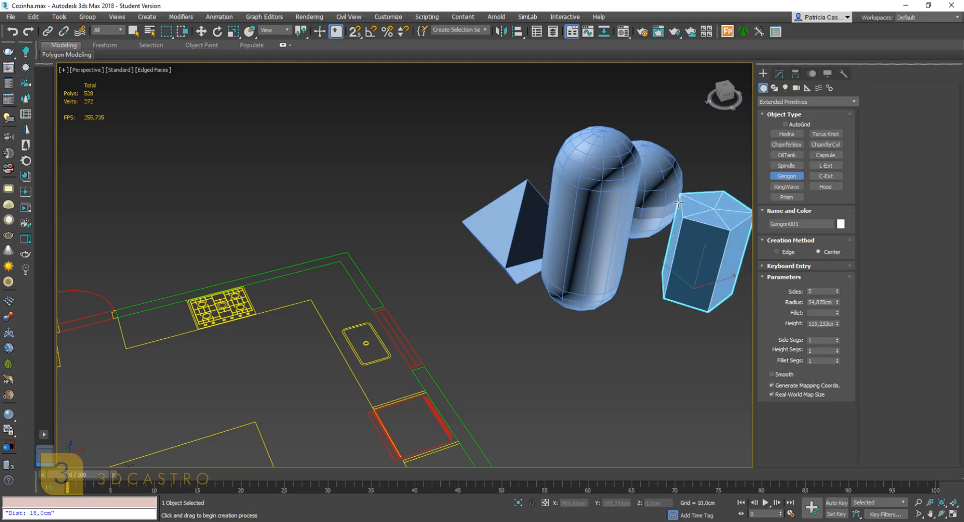
click(687, 227)
middle_drag(572, 286, 465, 284)
right_click(466, 284)
Select all four extended primitives and delete them
alt+middle_drag(527, 250, 562, 240)
click(707, 270)
key(ctrl+a)
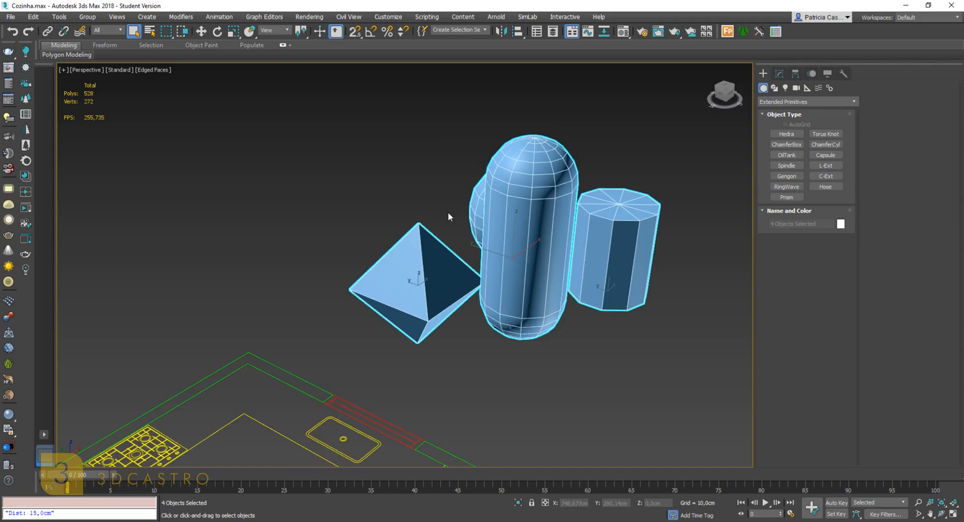
key(Delete)
Return to Standard Primitives and activate the Box tool, switching AutoGrid on and off again
middle_drag(461, 251, 627, 120)
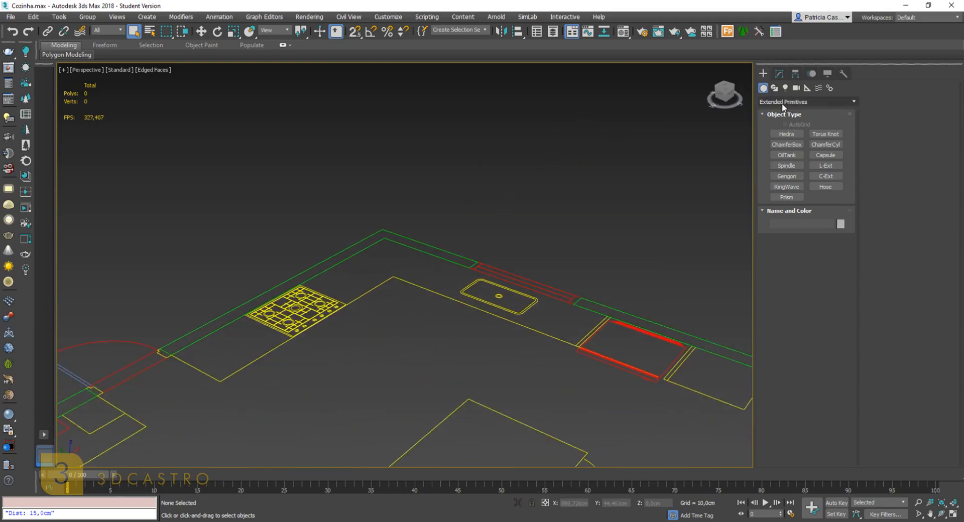
click(782, 102)
click(781, 112)
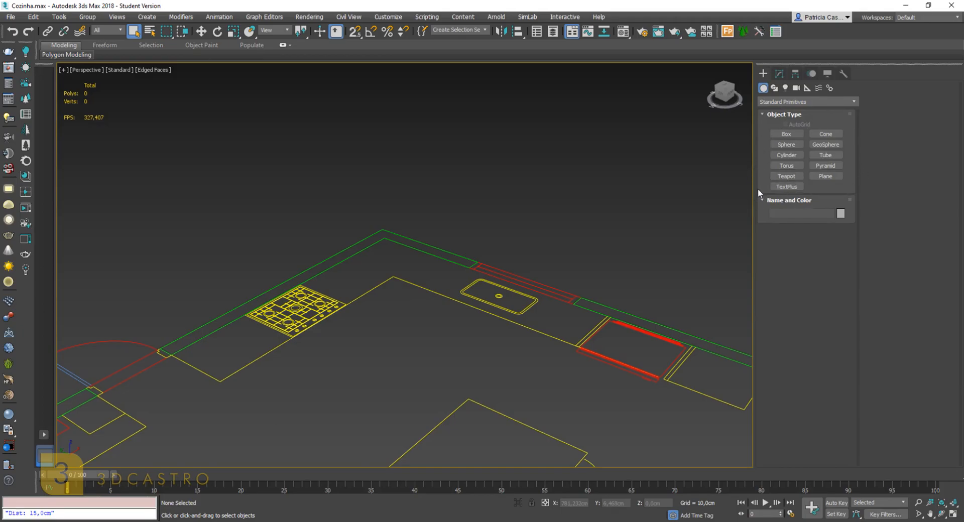
click(794, 133)
alt+middle_drag(665, 151, 678, 199)
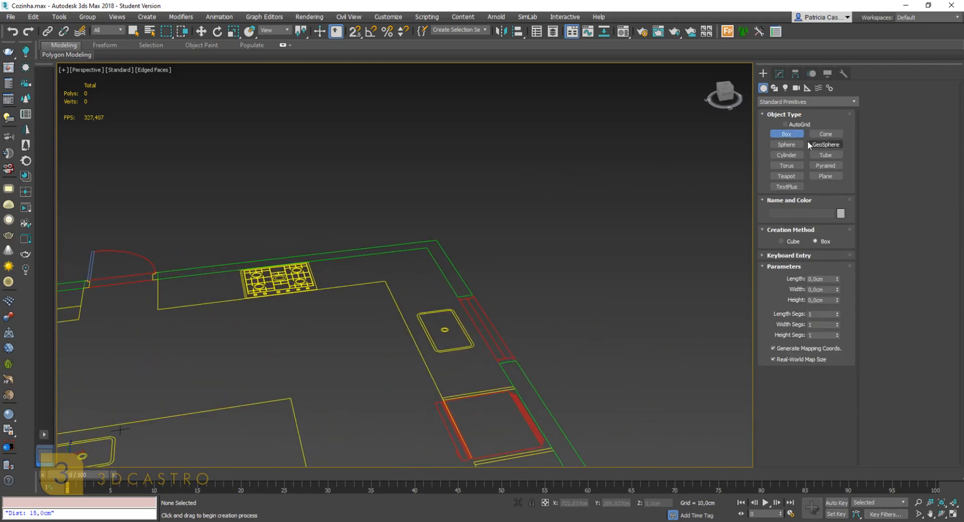
click(795, 125)
click(786, 124)
middle_drag(553, 226, 695, 165)
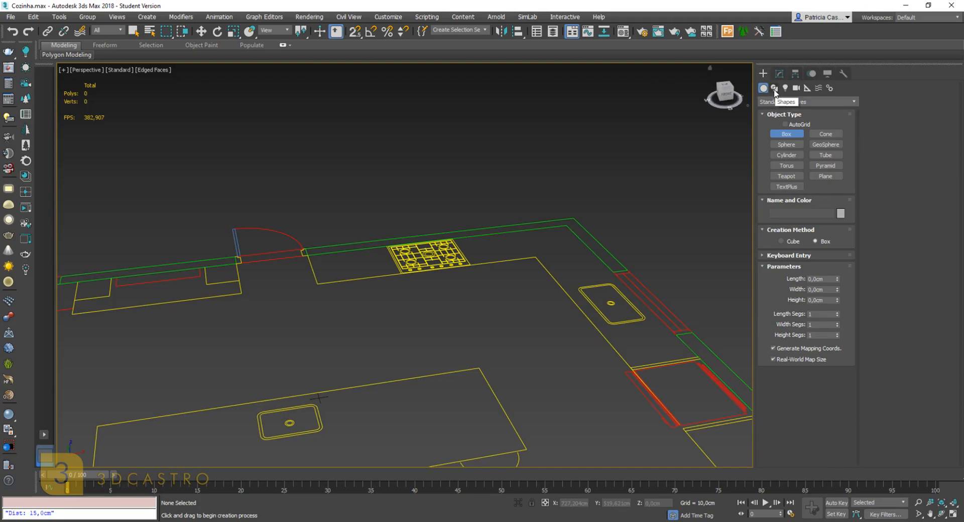
Display the spline shape creation tools and show the whole kitchen floor plan in the Top view
click(775, 89)
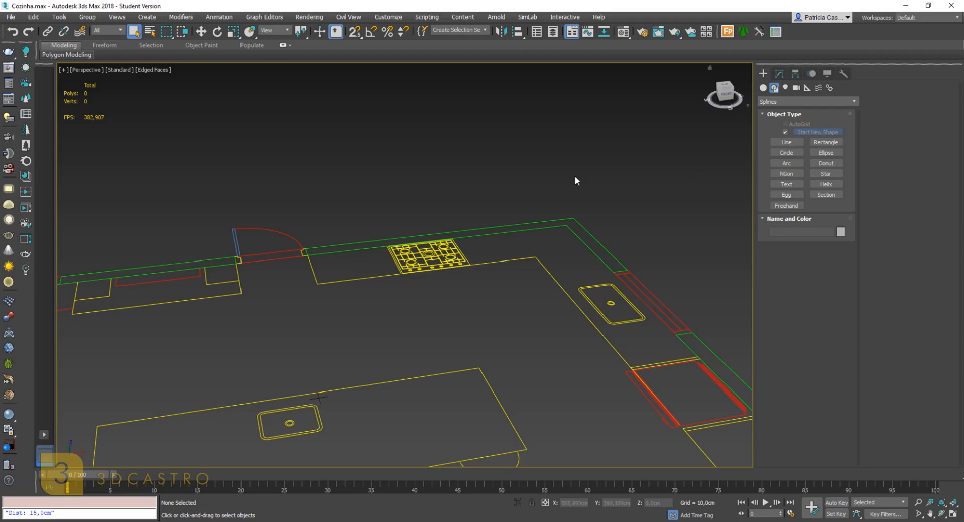
middle_drag(656, 162, 594, 169)
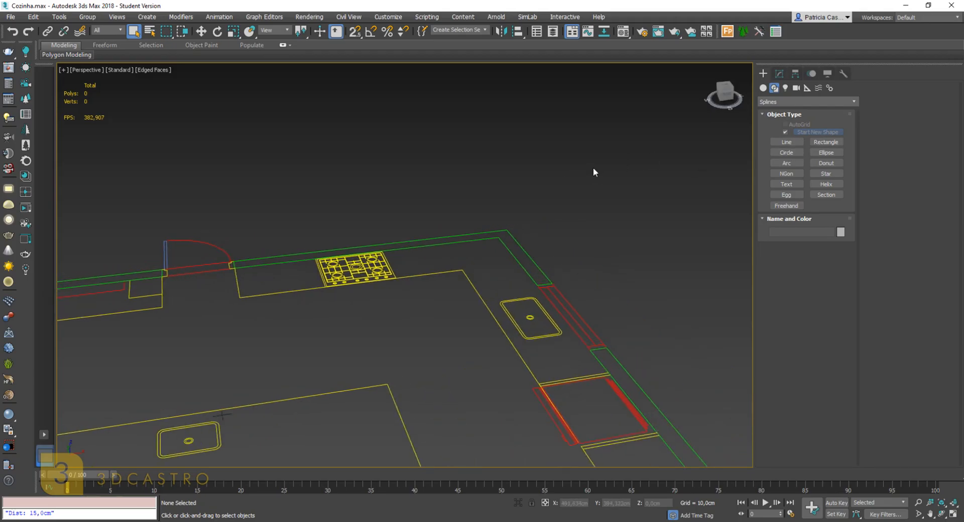
key(t)
key(z)
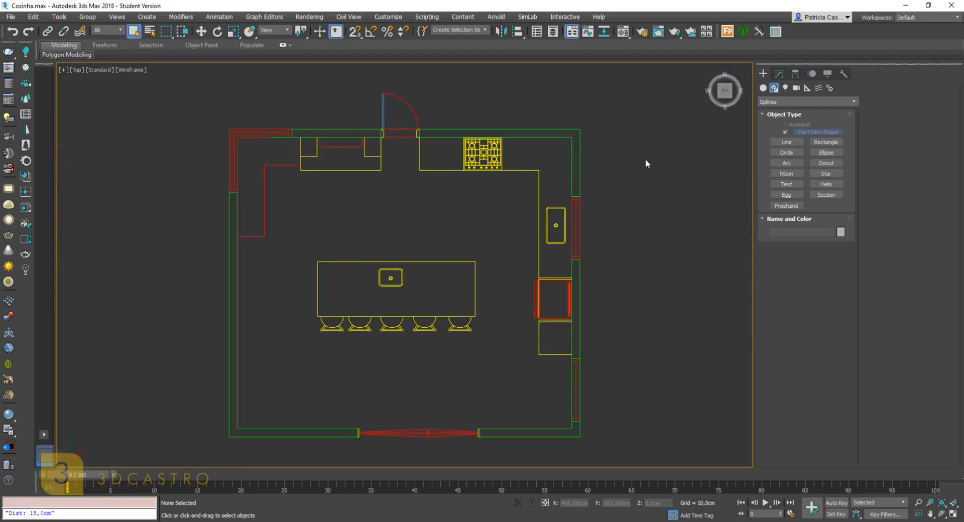
Draw a nine-point irregular straight-segment line to the right of the floor plan and close the spline at its starting point
click(786, 142)
middle_drag(609, 151, 474, 221)
middle_drag(543, 144, 472, 162)
click(359, 169)
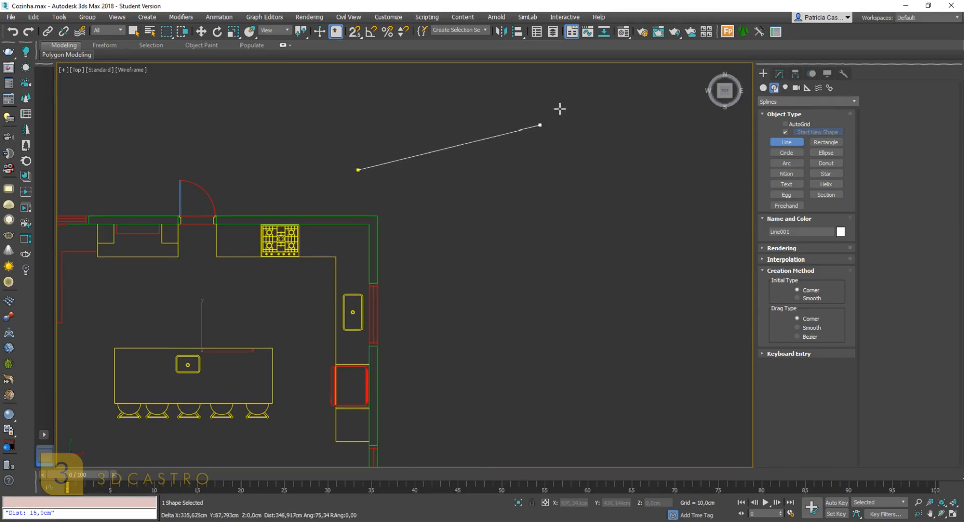
click(669, 126)
click(697, 249)
click(657, 332)
click(611, 398)
click(533, 329)
click(604, 266)
click(625, 182)
click(390, 209)
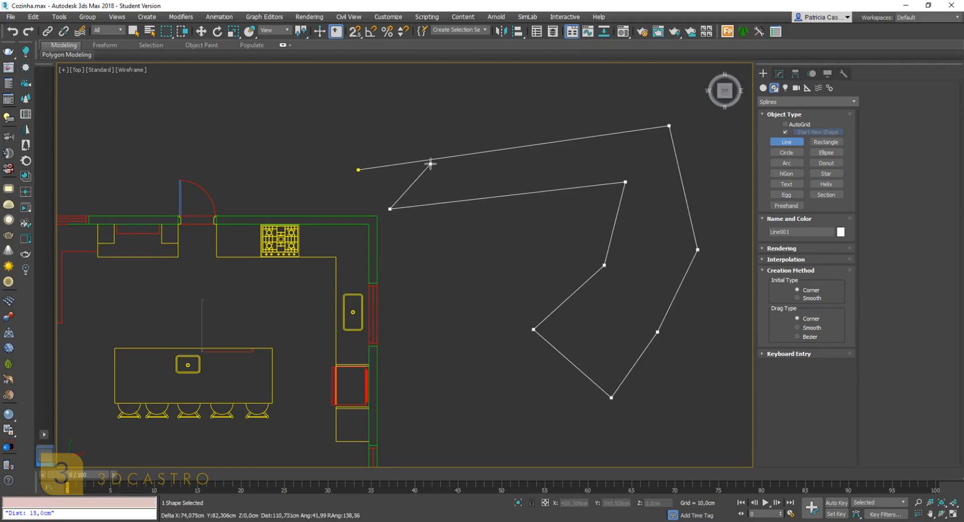
click(359, 170)
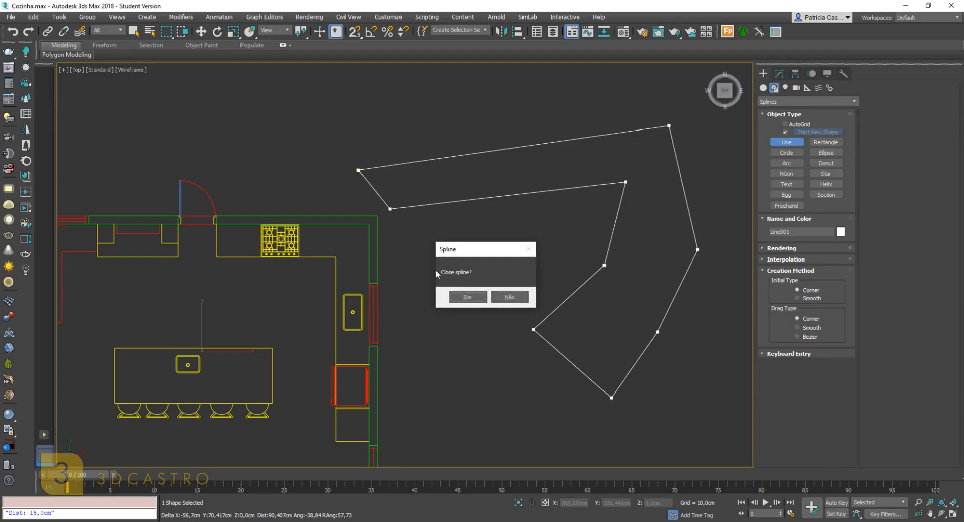
click(462, 297)
Draw an open four-point line above and to the right of the closed shape and end it without closing
scroll(478, 253, down, 2)
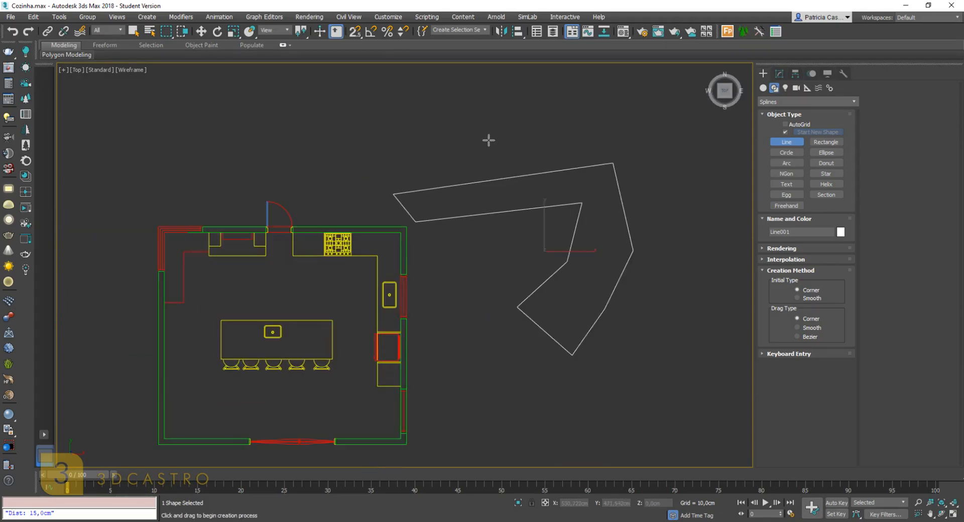
middle_drag(491, 140, 407, 181)
click(414, 150)
click(534, 171)
click(603, 224)
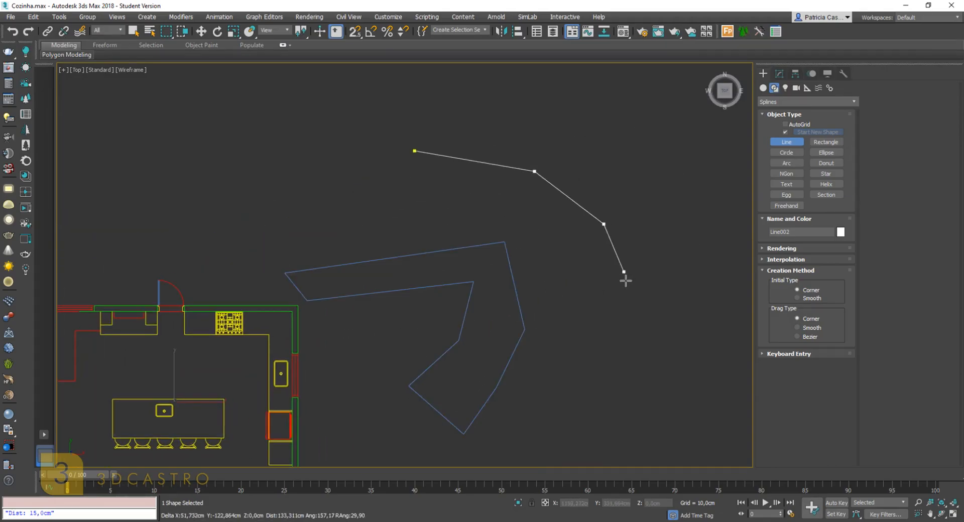
click(627, 284)
right_click(627, 285)
middle_drag(565, 261, 625, 215)
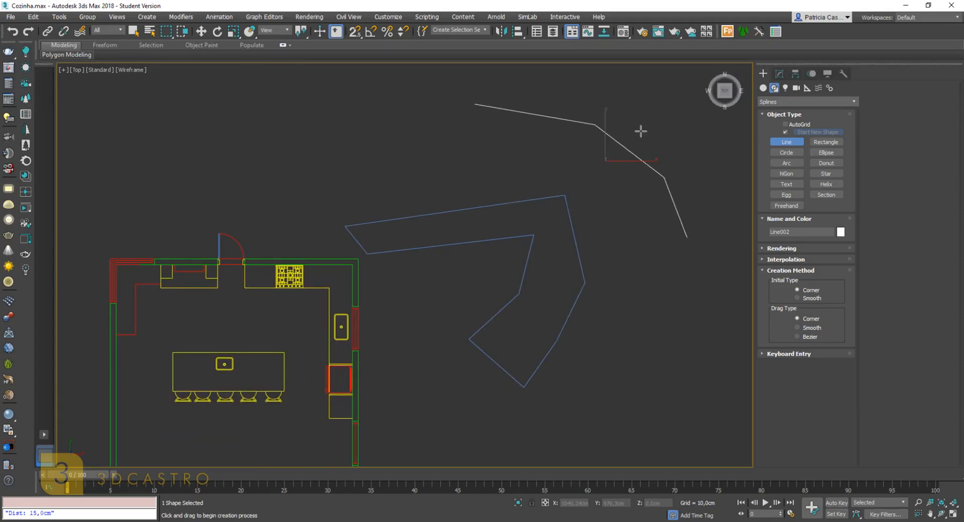
Remove the open line and the closed shape, leaving only the floor plan
key(ctrl+z)
click(605, 192)
right_click(511, 245)
right_click(511, 245)
drag(607, 239, 511, 254)
click(510, 254)
drag(569, 232, 474, 248)
key(Delete)
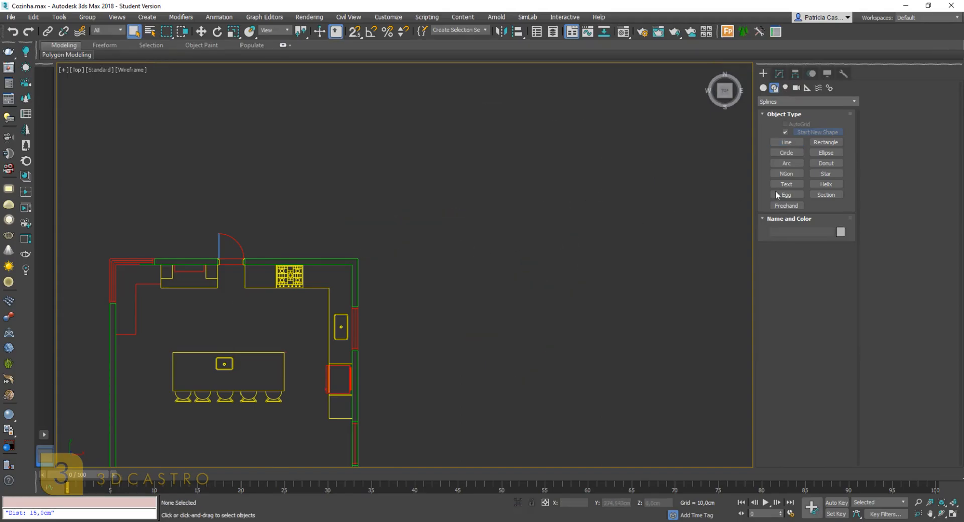
Draw a rectangle about 166 cm long and 489 cm wide to the right of the floor plan and delete it
click(826, 142)
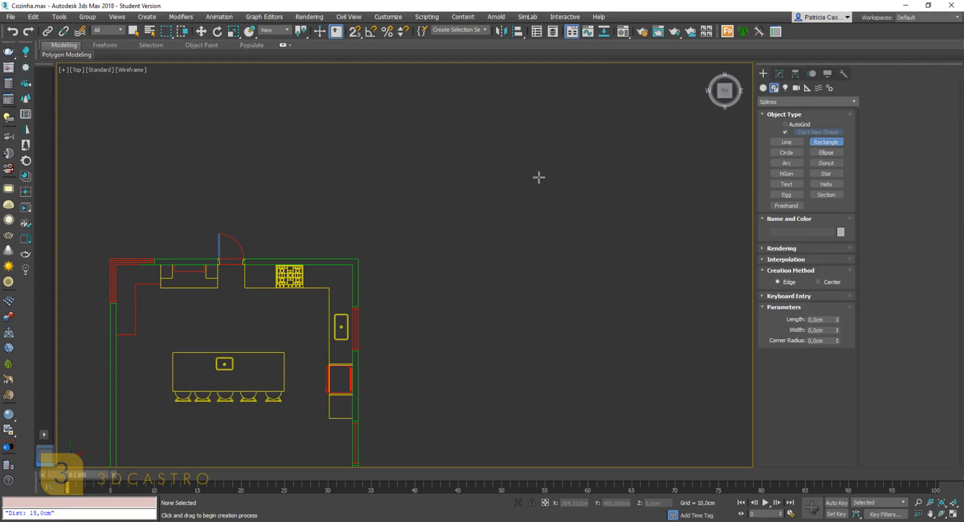
drag(414, 174, 605, 238)
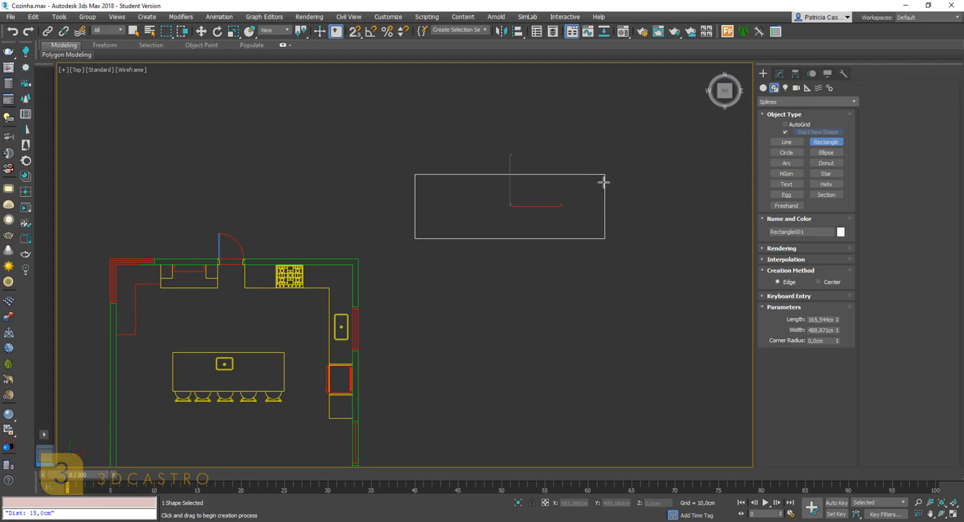
key(Delete)
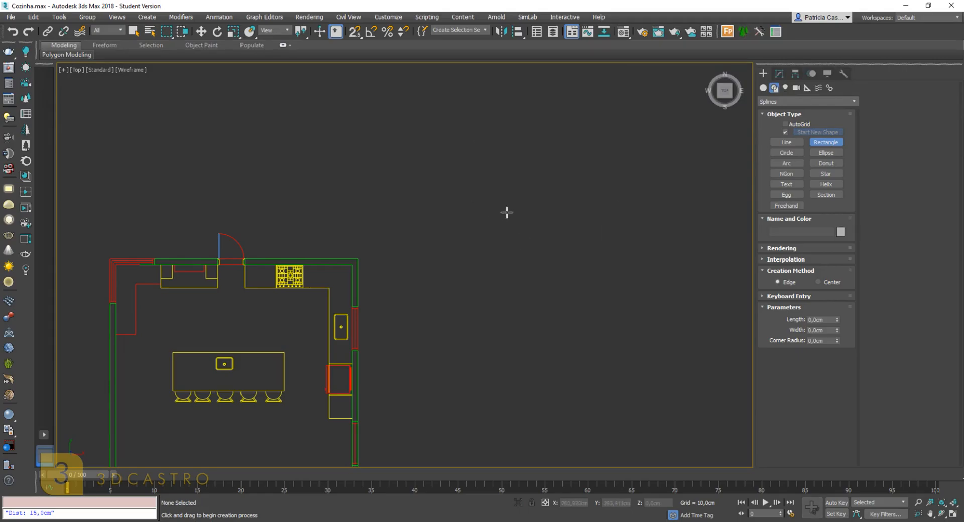
Draw a rectangle about 186 cm long and 462 cm wide beside the floor plan and open its parameters for modification
drag(413, 193, 592, 266)
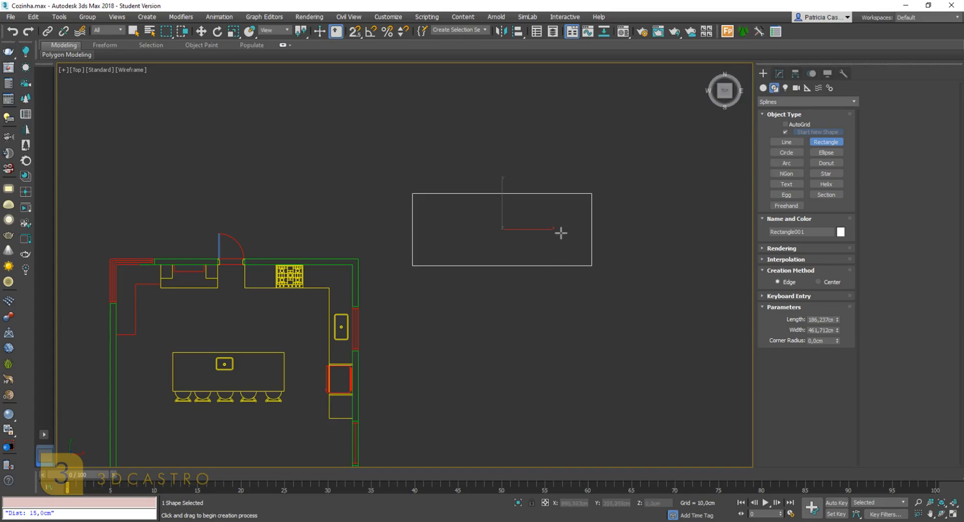
scroll(521, 224, up, 2)
click(779, 74)
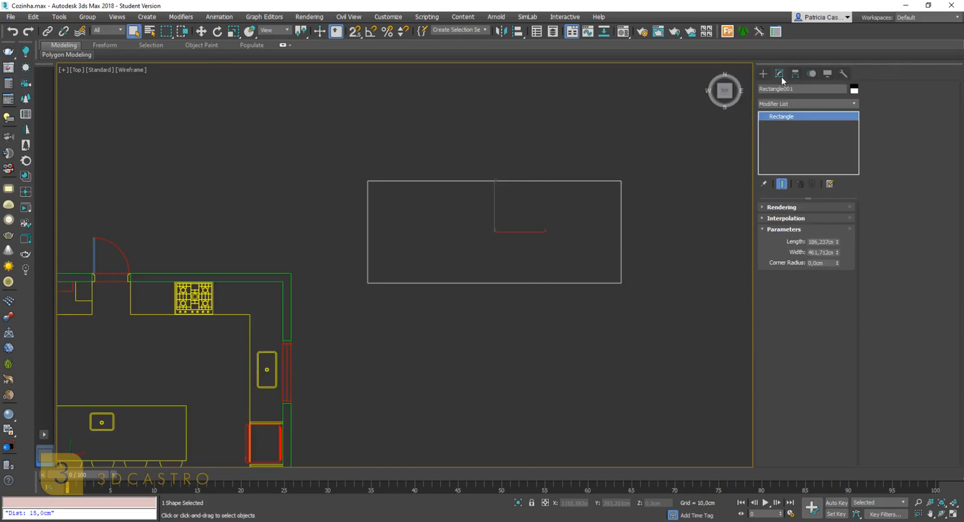
Set the rectangle's length first to 150 cm and then to 60 cm, and its width to 120 cm
double_click(831, 242)
text(150)
key(Return)
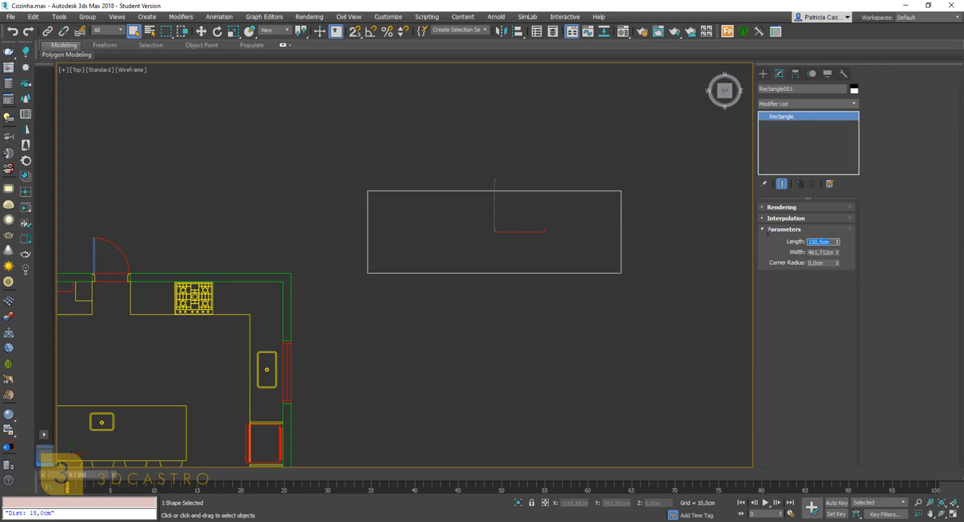
text(60)
key(Return)
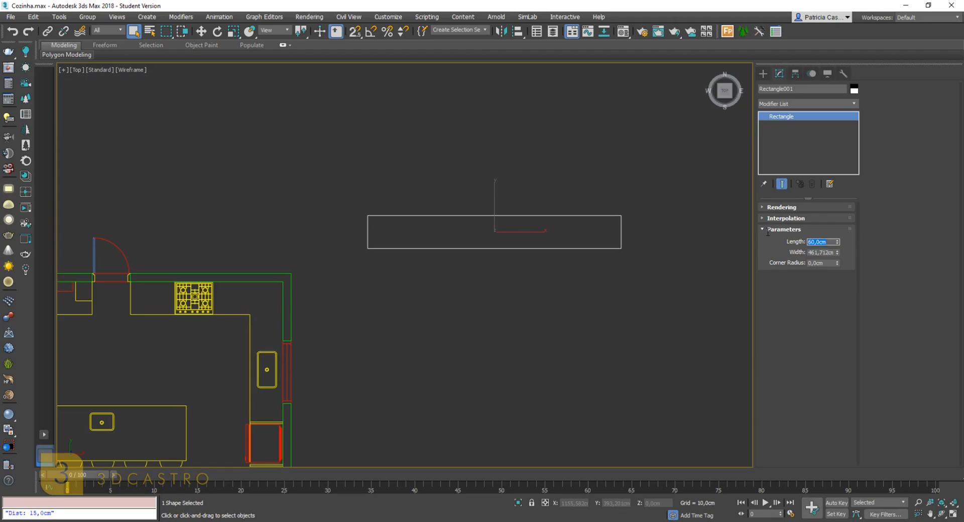
double_click(808, 252)
text(120)
key(Return)
In the Perspective view, move the rectangle along the X axis toward the floor plan, to about X 343 cm
scroll(550, 219, up, 2)
scroll(506, 250, up, 3)
middle_drag(506, 249, 494, 267)
key(p)
key(z)
alt+middle_drag(556, 252, 523, 285)
scroll(585, 266, down, 7)
key(w)
scroll(523, 286, up, 4)
scroll(601, 268, down, 2)
middle_drag(603, 271, 661, 228)
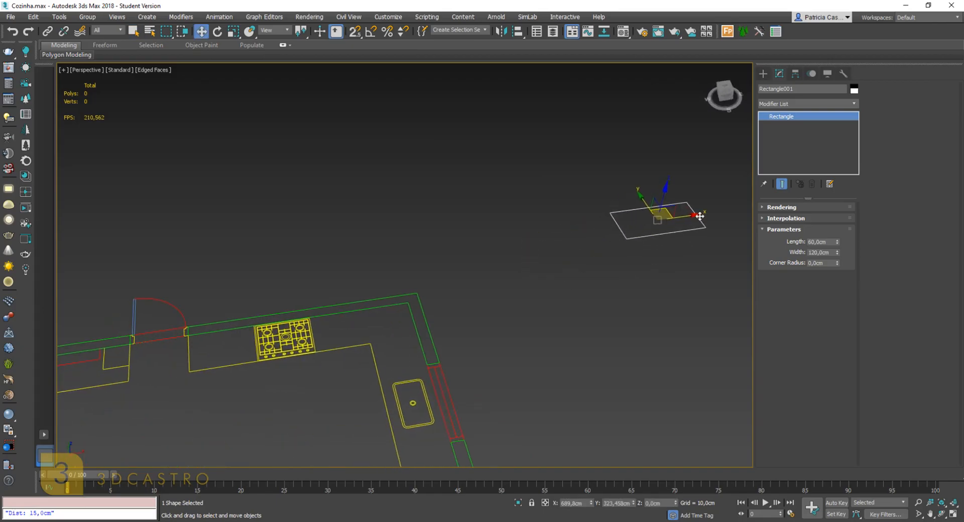
drag(683, 218, 394, 270)
alt+middle_drag(395, 271, 474, 205)
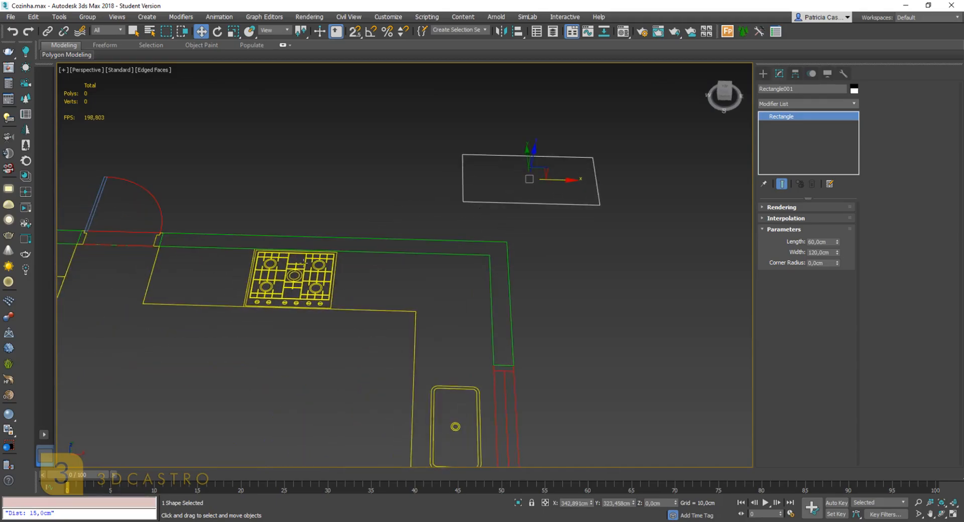
Examine the 60 by 120 cm rectangle in relation to the floor plan's walls, counter, cooktop and sink
middle_drag(282, 352, 336, 299)
scroll(405, 277, down, 4)
scroll(406, 277, up, 4)
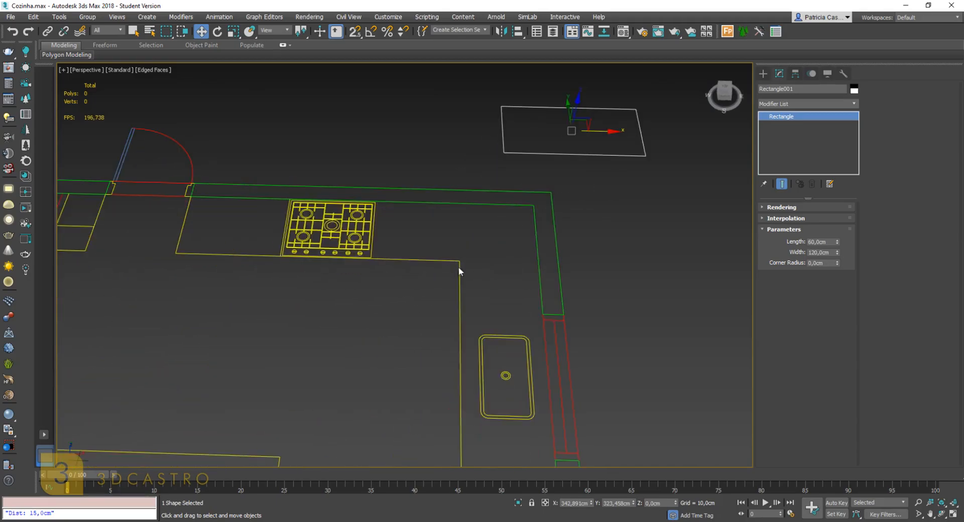
middle_drag(635, 132, 535, 169)
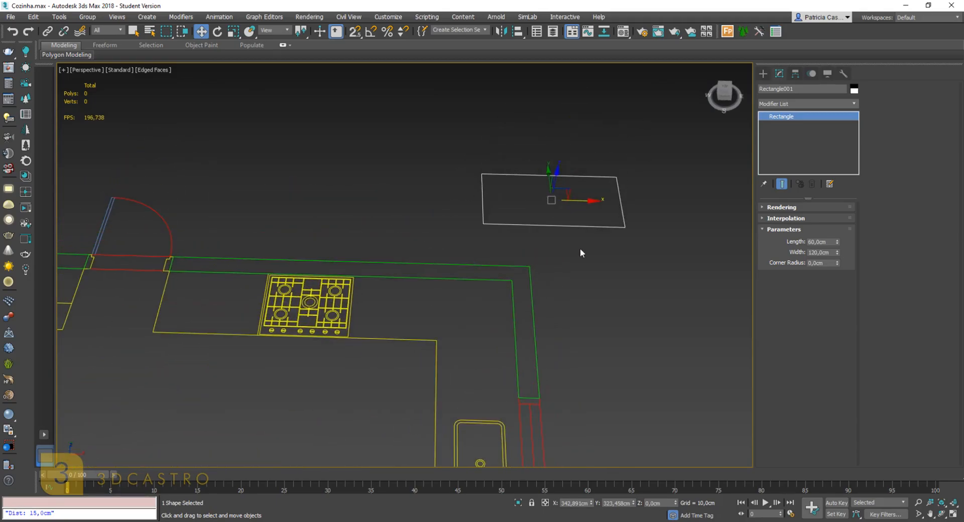
alt+middle_drag(619, 232, 627, 226)
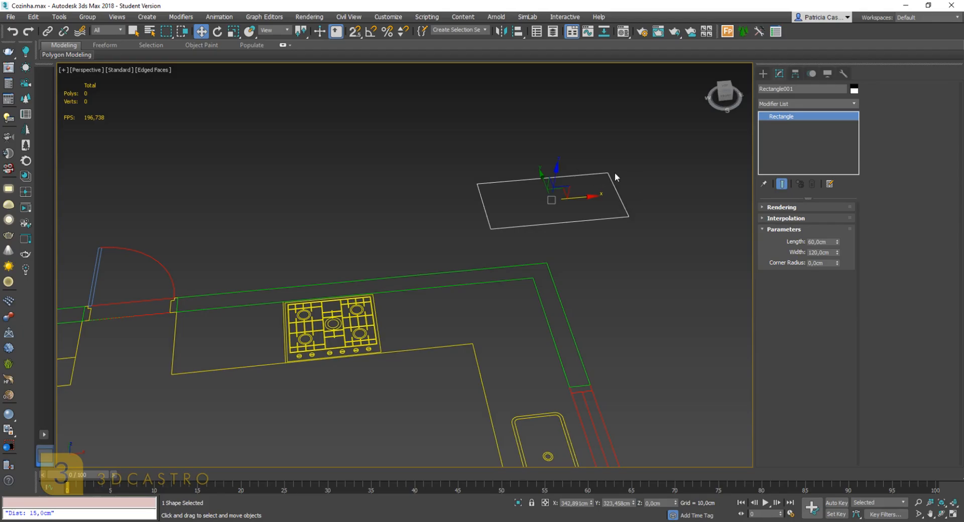
scroll(607, 208, down, 2)
scroll(607, 210, up, 2)
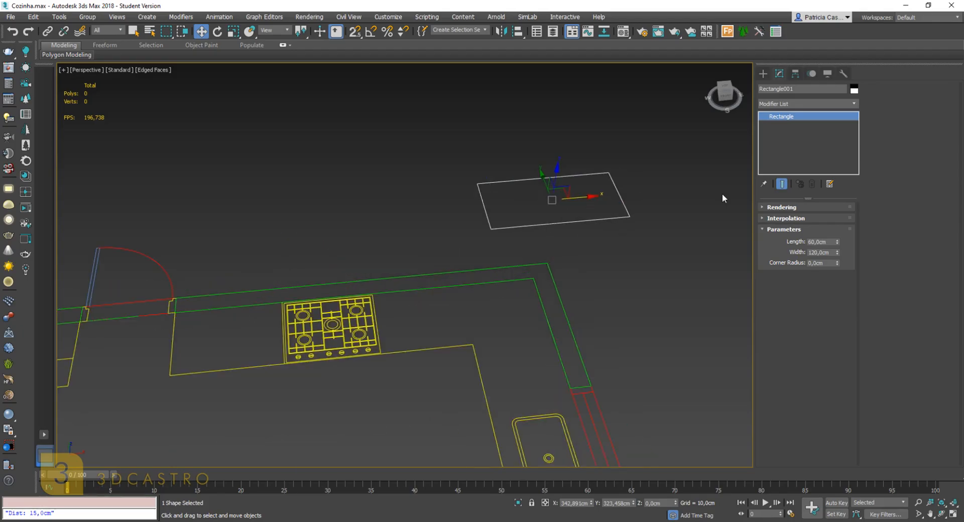
middle_drag(616, 238, 603, 225)
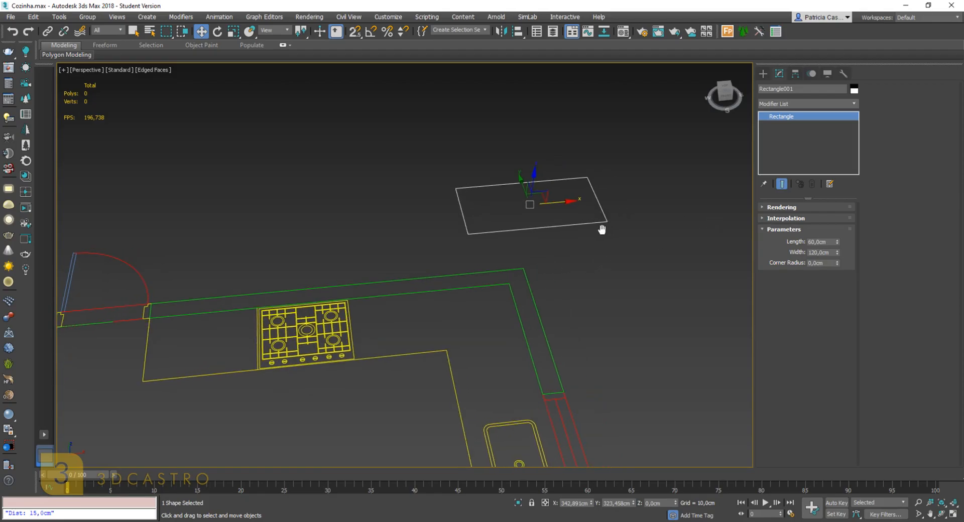
Delete the rectangle and return to the spline creation tools
key(Delete)
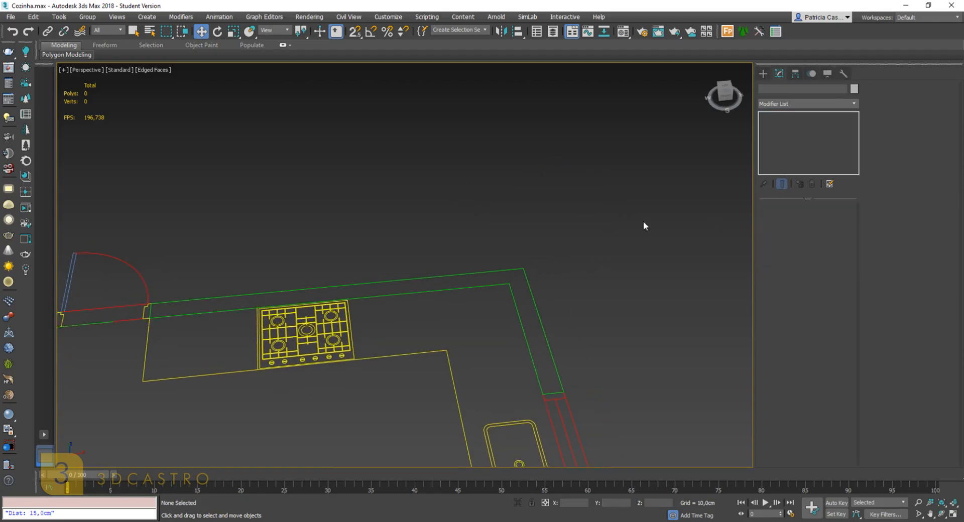
click(763, 74)
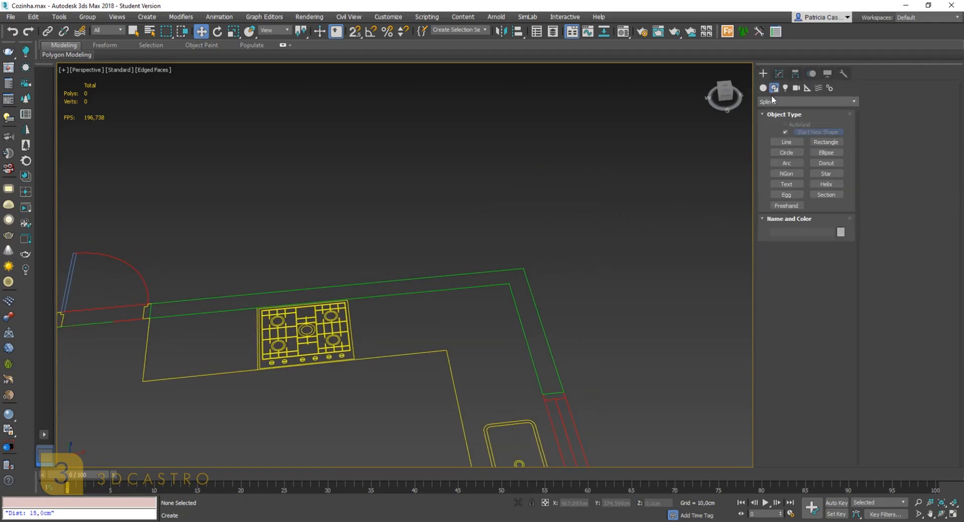
Draw a circle with a radius of about 59.4 cm outside the kitchen plan, beyond the cooktop wall, and show it in top view
click(788, 154)
drag(535, 205, 588, 241)
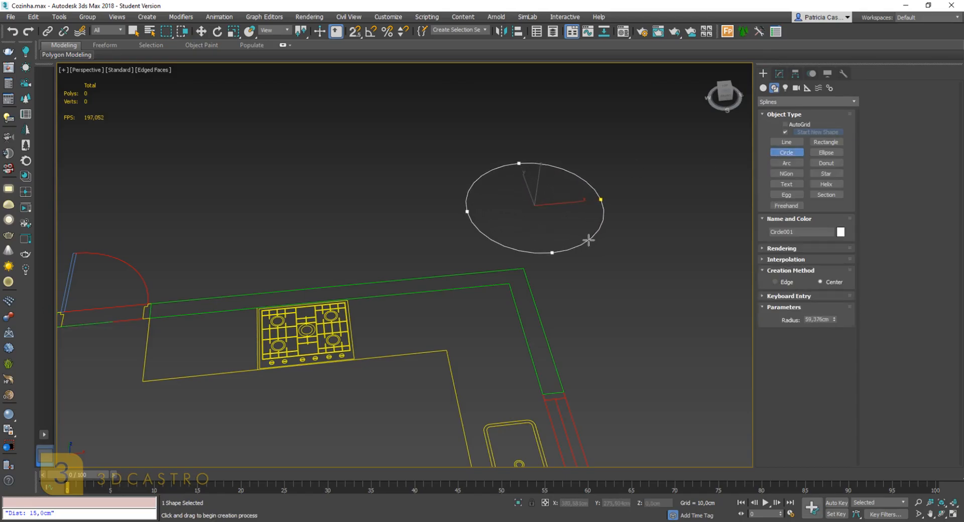
alt+middle_drag(589, 240, 605, 264)
scroll(592, 233, up, 5)
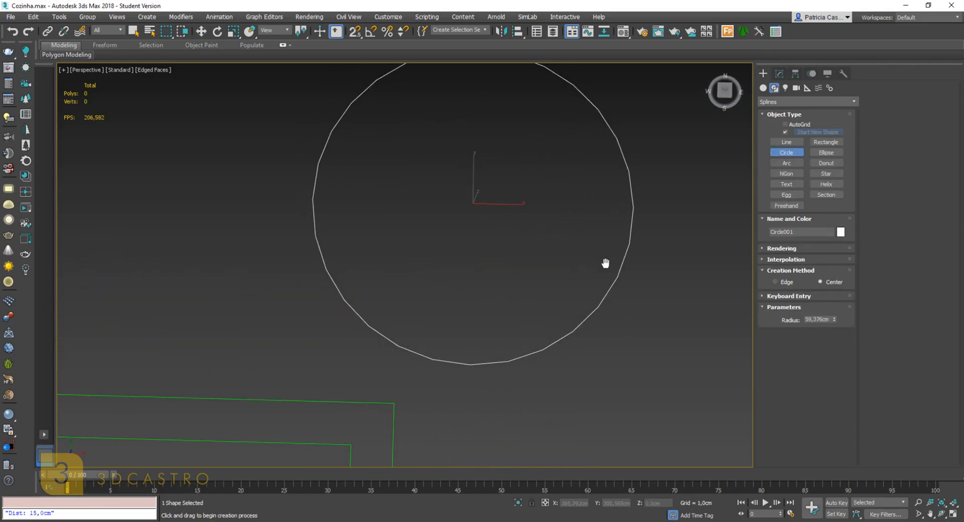
key(t)
key(z)
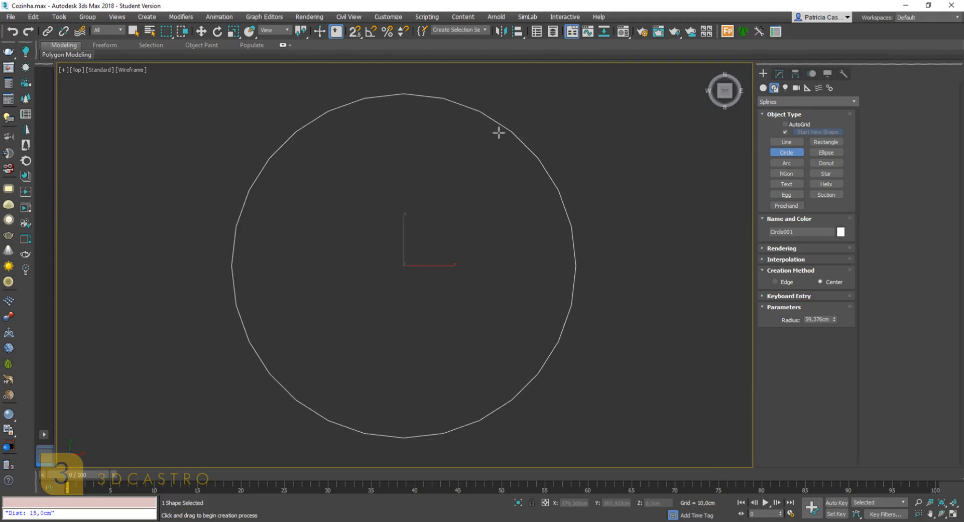
Set the circle's interpolation steps to 66
click(762, 260)
click(807, 270)
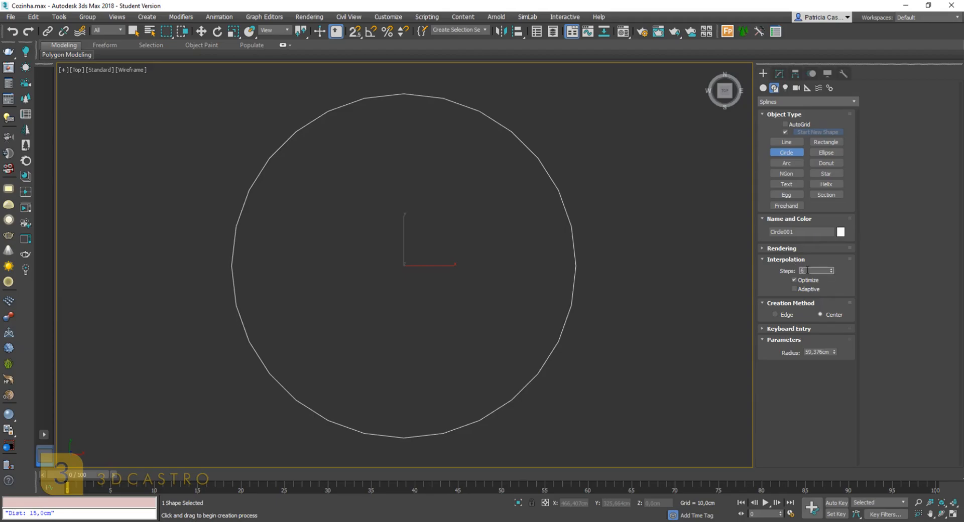
key(Return)
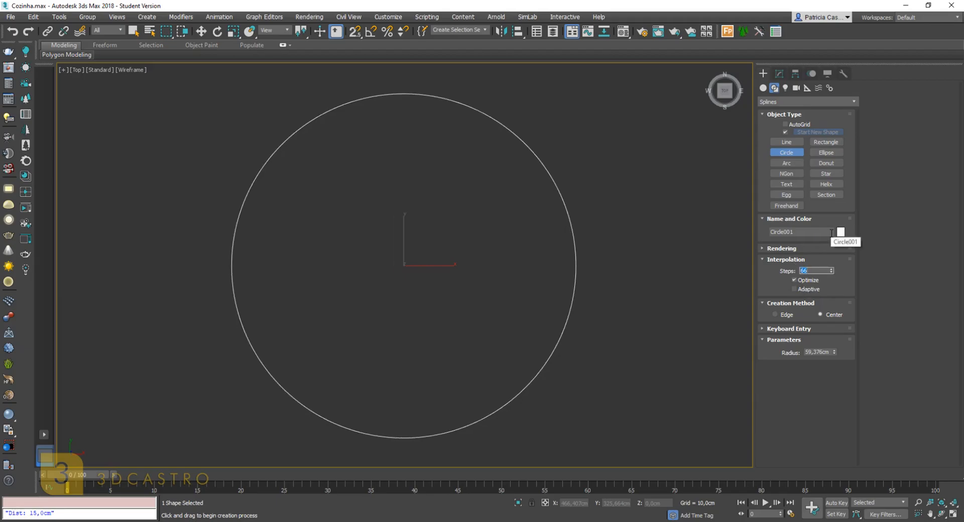
Reduce the circle's interpolation steps to 3 and to 1, and delete the circle
text(3)
key(Return)
text(1)
key(Return)
scroll(399, 270, down, 2)
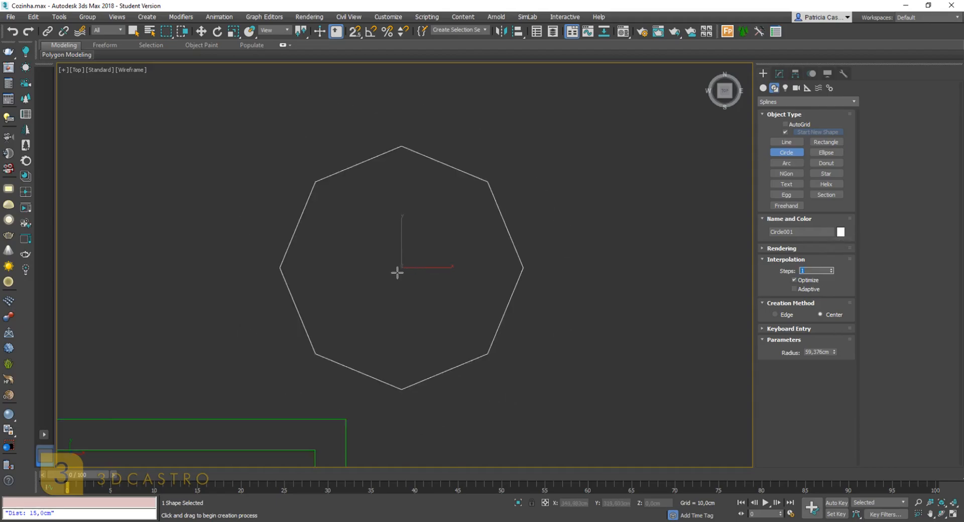
key(Delete)
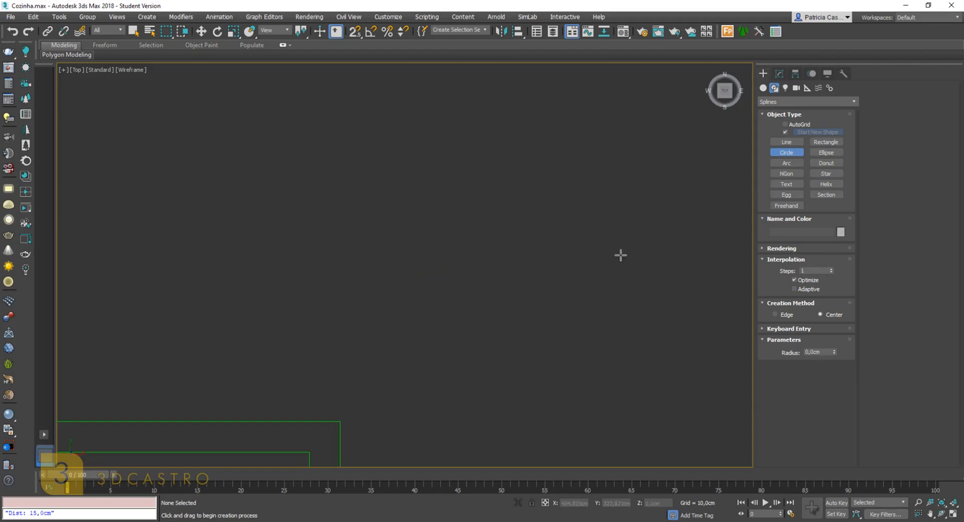
Draw an NGon with a radius of about 60.1 cm outside the kitchen plan and set its sides to 8
click(787, 173)
drag(434, 199, 521, 284)
middle_drag(494, 205, 545, 254)
scroll(529, 249, up, 2)
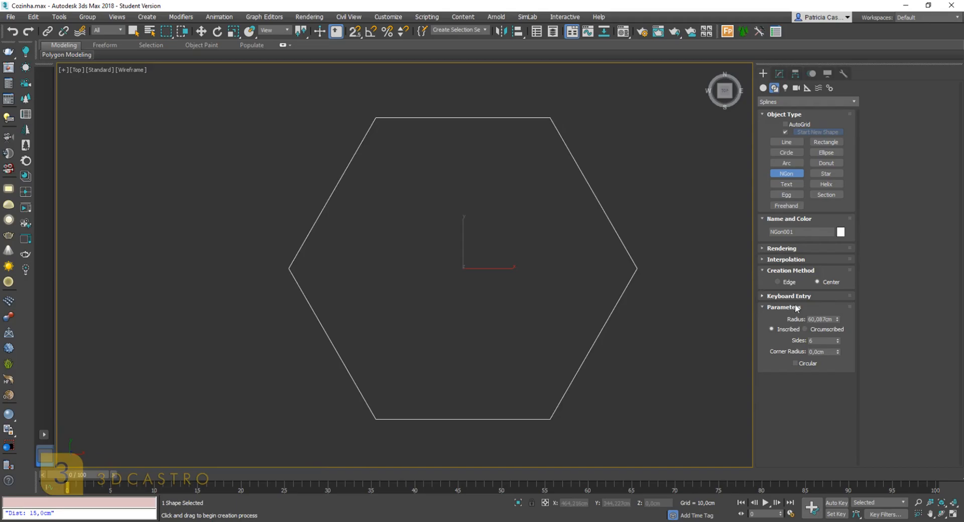
mouse_move(837, 342)
mouse_down()
mouse_move(838, 360)
mouse_move(837, 341)
mouse_move(845, 352)
mouse_move(851, 342)
mouse_up()
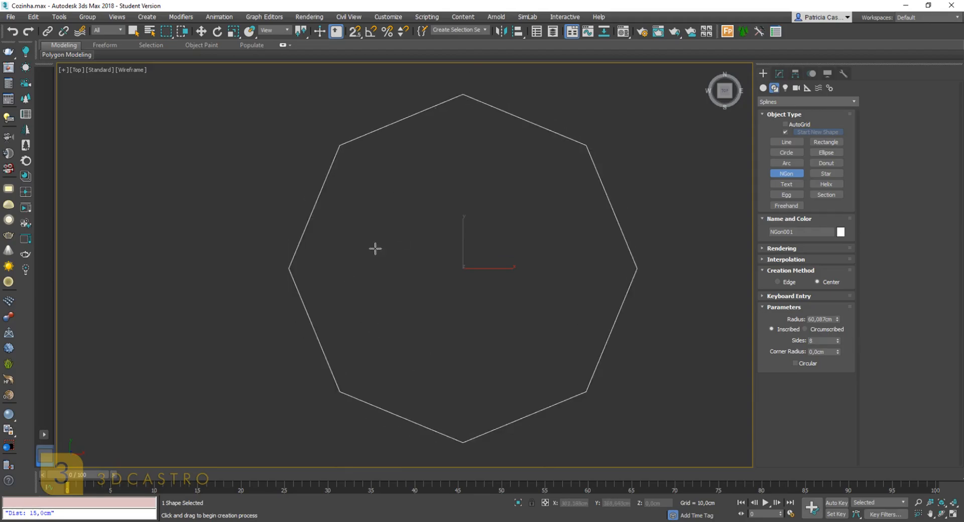
Delete the eight-sided NGon
scroll(490, 234, down, 4)
scroll(513, 185, up, 4)
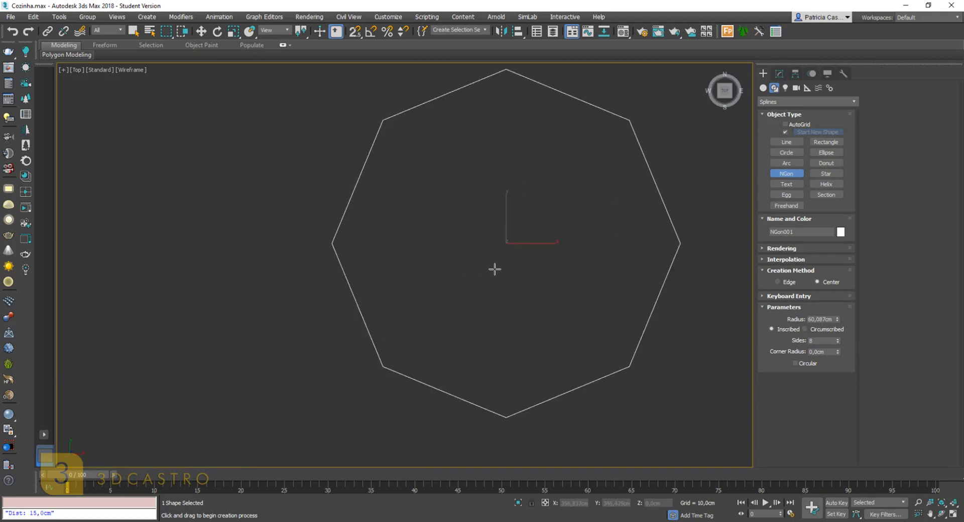
key(Delete)
Turn on snapping and trace the kitchen island outline corner to corner with a rectangle of about 100 by 287 cm
scroll(516, 254, down, 6)
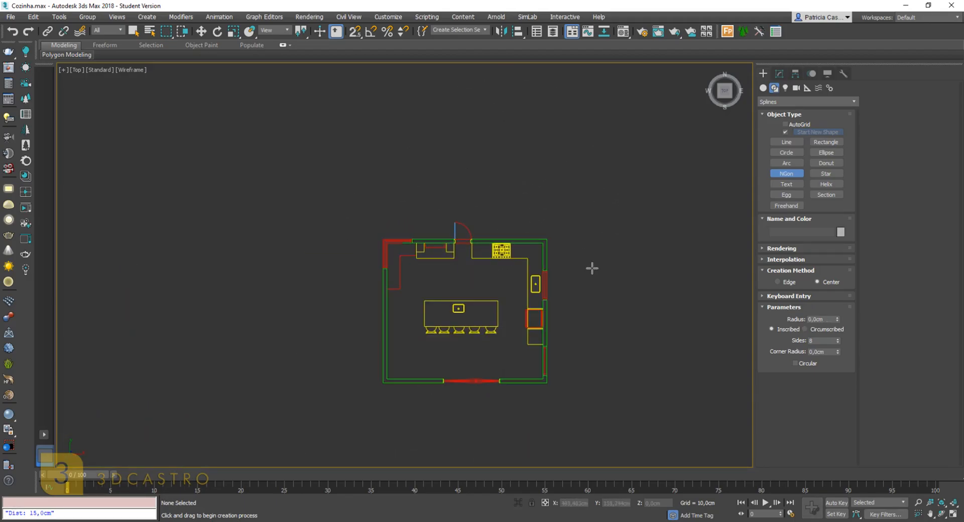
scroll(555, 233, up, 4)
middle_drag(577, 223, 656, 157)
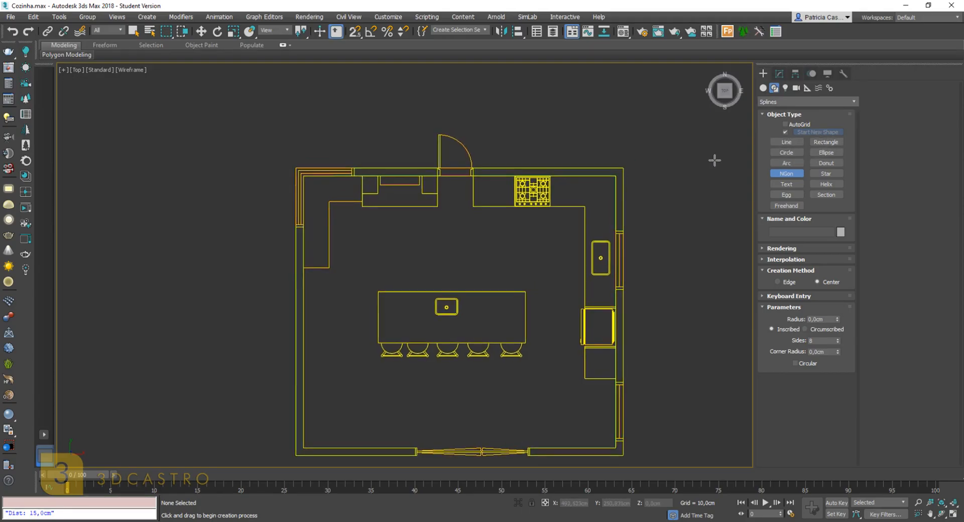
scroll(691, 161, up, 3)
key(w)
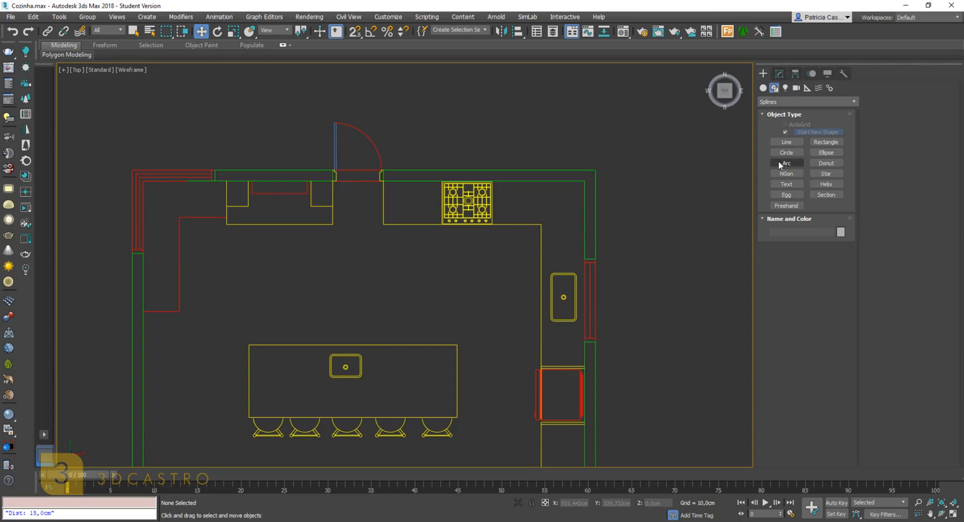
middle_drag(339, 324, 537, 186)
scroll(574, 205, up, 4)
middle_drag(626, 214, 488, 207)
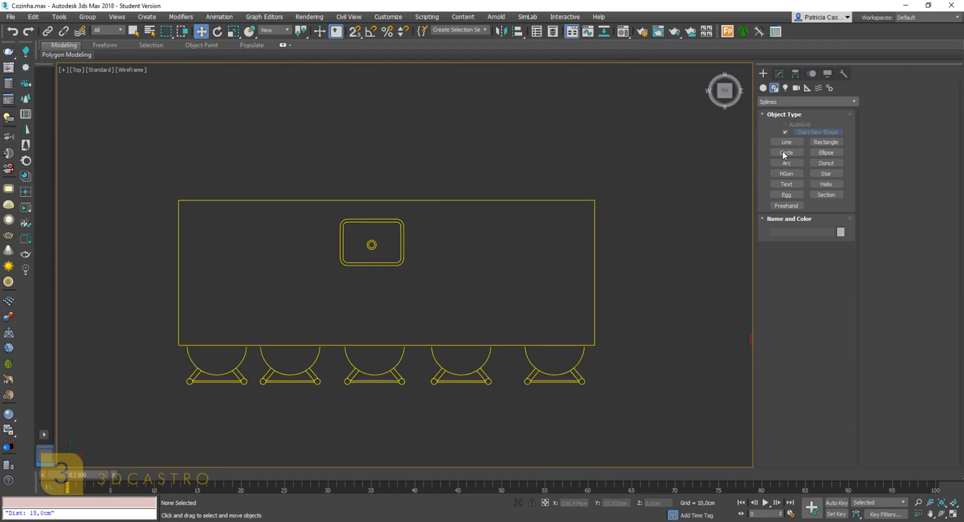
click(822, 142)
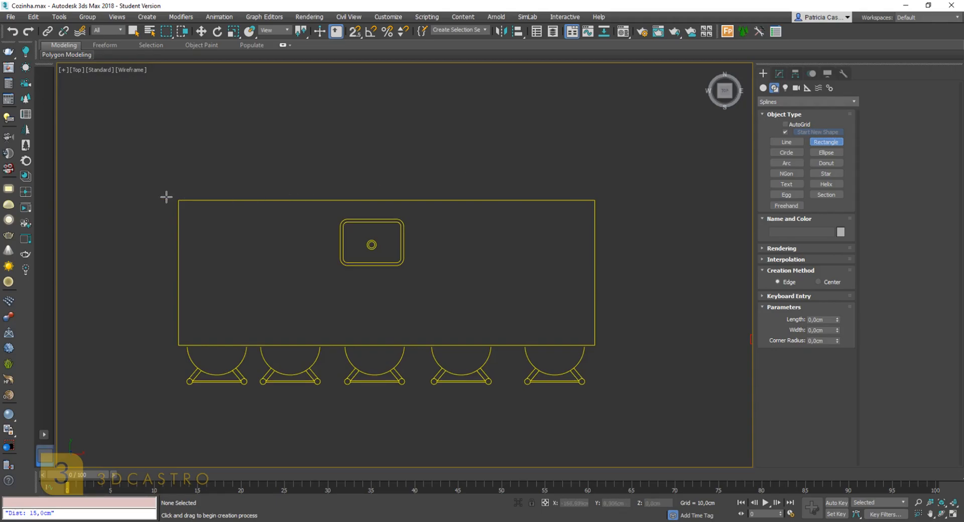
click(354, 31)
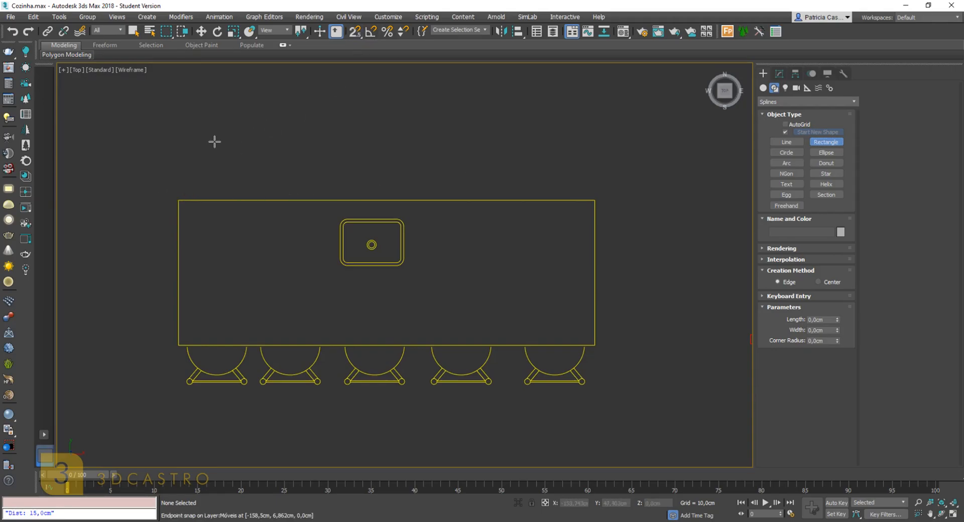
mouse_move(180, 200)
mouse_down()
mouse_move(206, 222)
mouse_move(570, 302)
mouse_move(595, 346)
mouse_up()
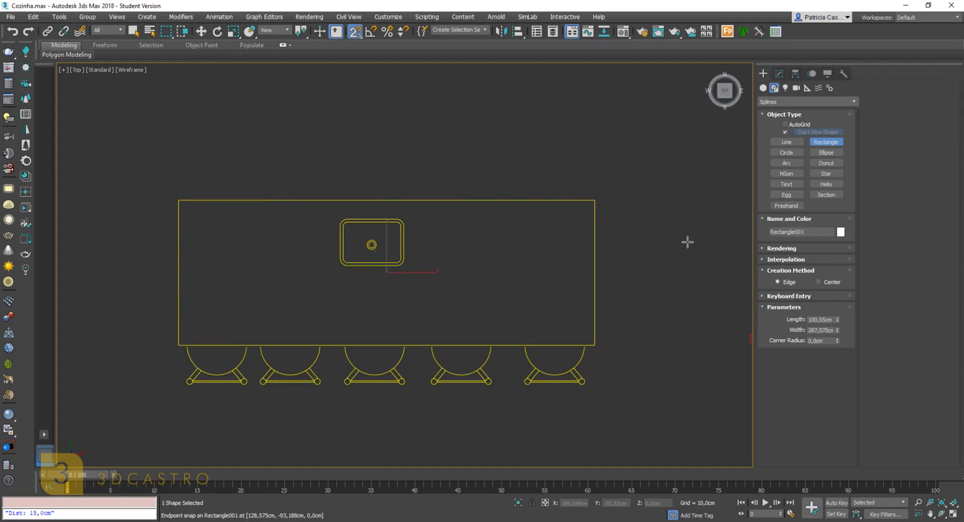
Switch to a perspective view of the island and isolate the traced rectangle
key(p)
alt+middle_drag(573, 287, 438, 180)
right_click(410, 226)
scroll(374, 217, up, 3)
scroll(407, 286, down, 2)
alt+middle_drag(407, 286, 551, 257)
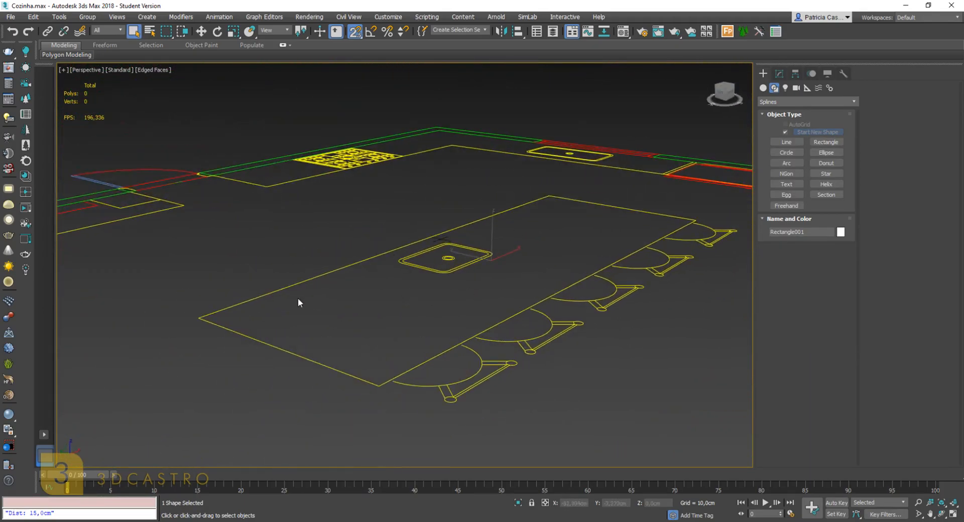
alt+middle_drag(508, 297, 480, 329)
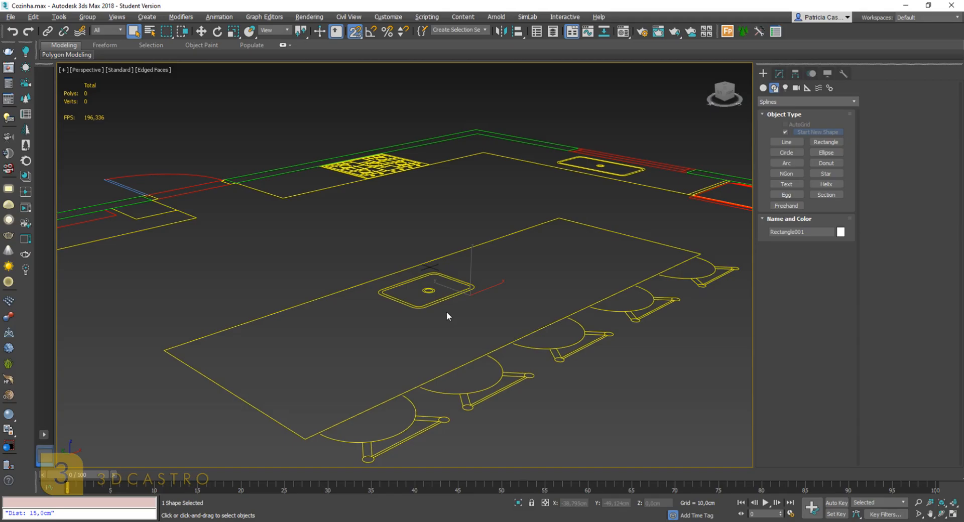
key(alt+q)
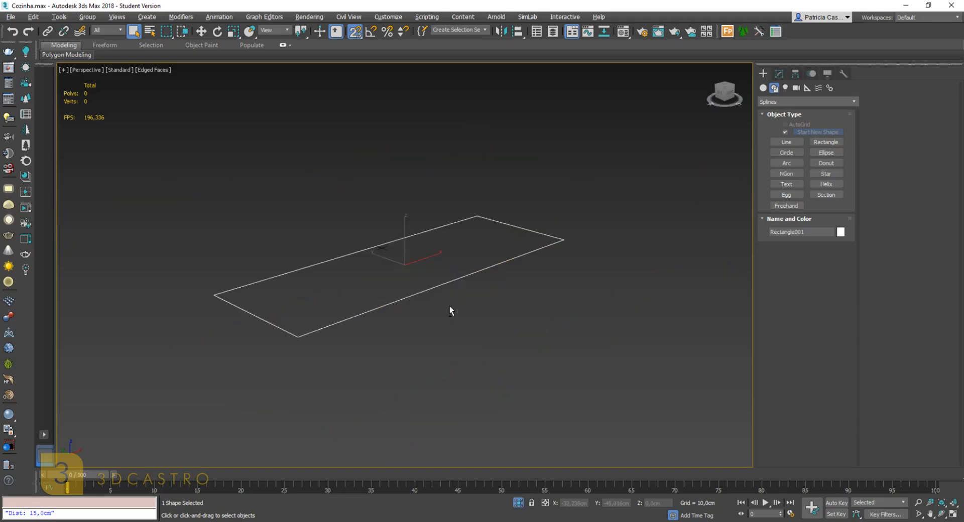
Exit isolation, reselect the island rectangle, and toggle its isolation on and off
click(508, 316)
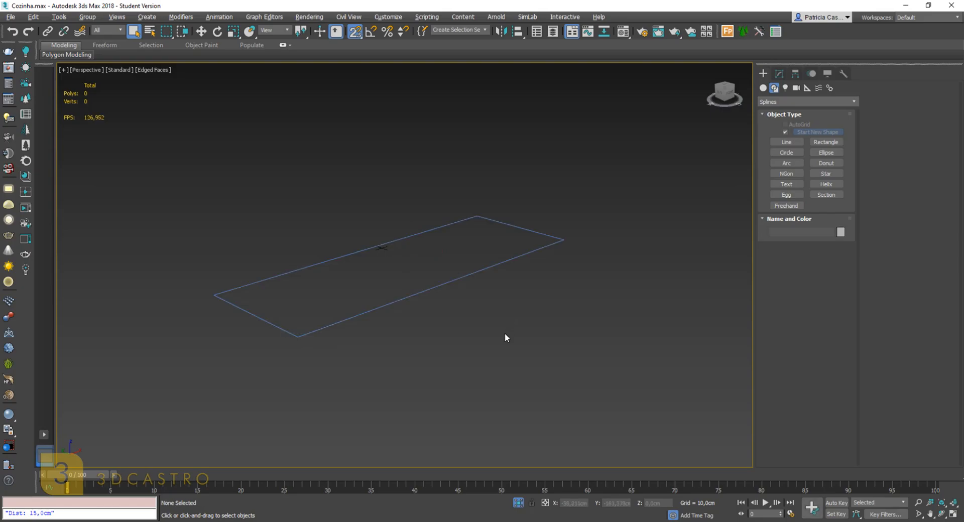
click(518, 507)
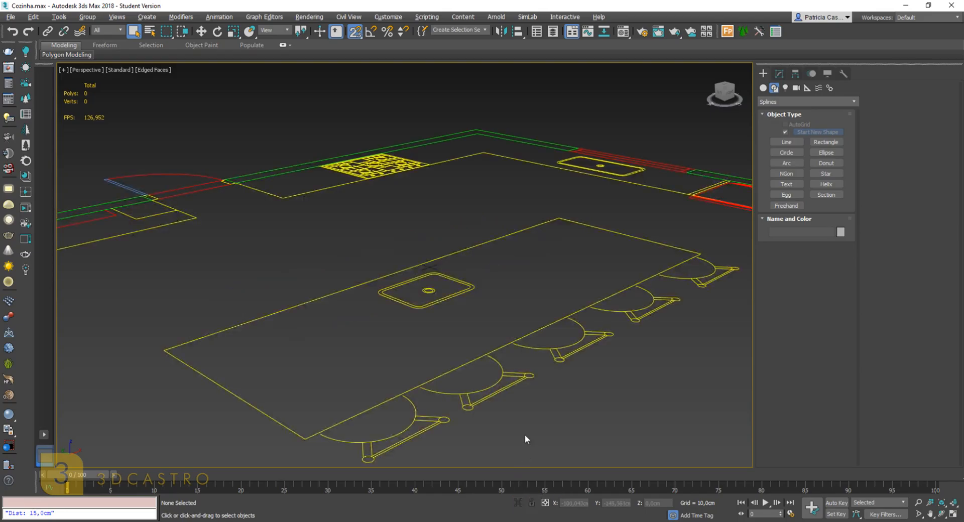
click(505, 344)
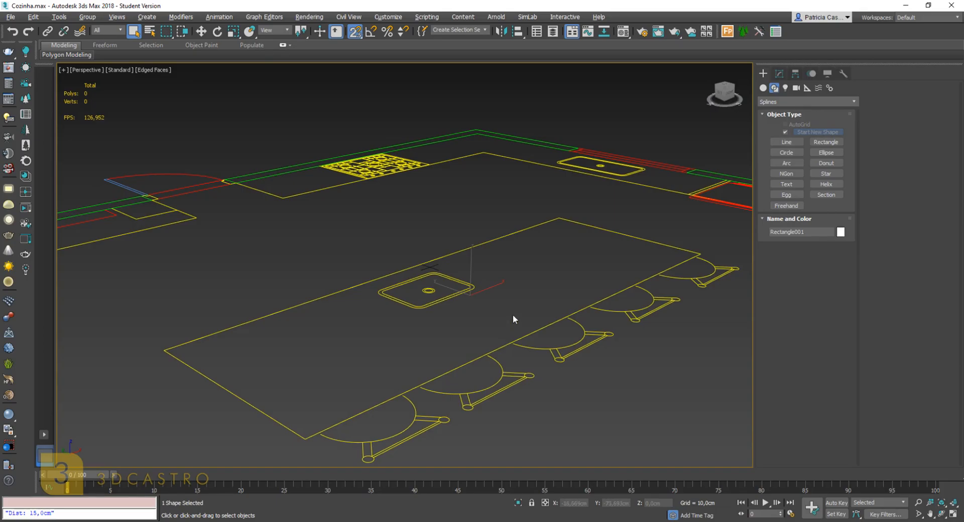
key(alt+q)
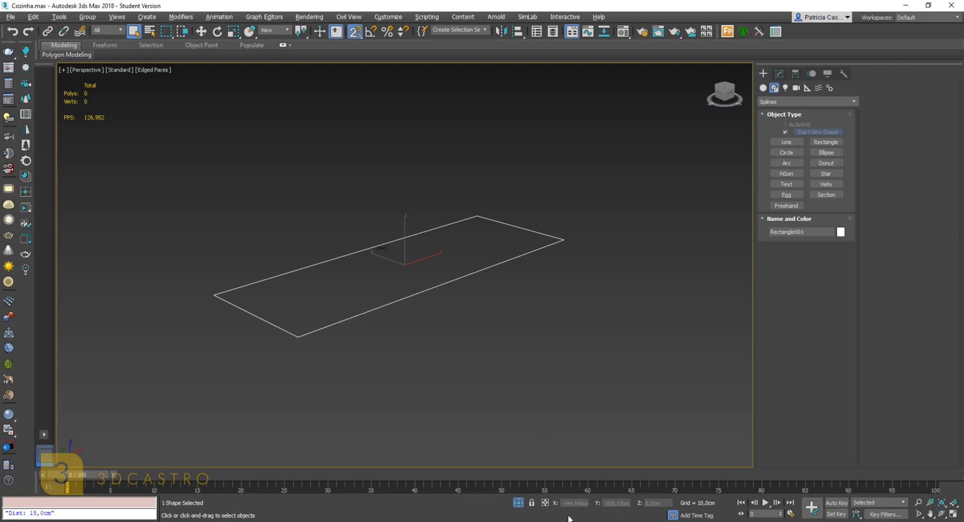
click(518, 502)
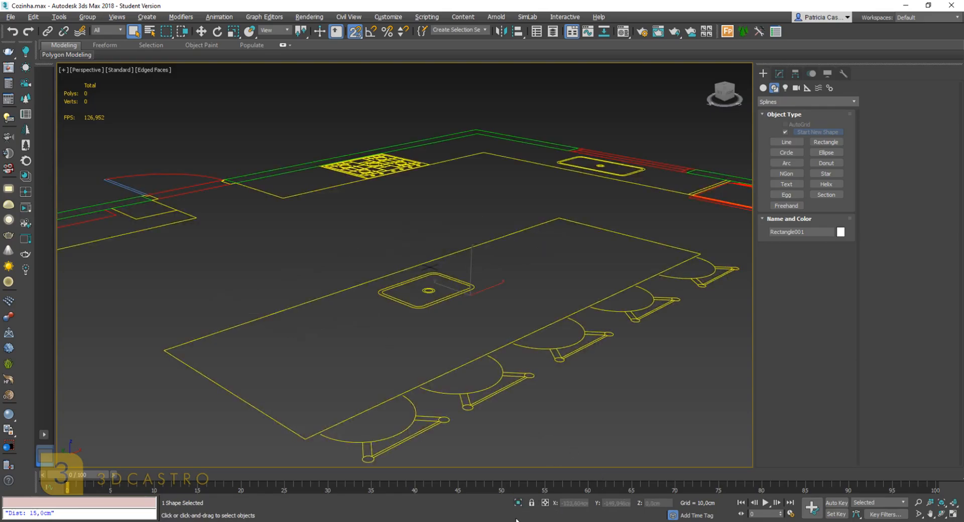
click(519, 504)
click(519, 505)
Isolate the island rectangle again and leave it selected in the perspective view
key(alt+q)
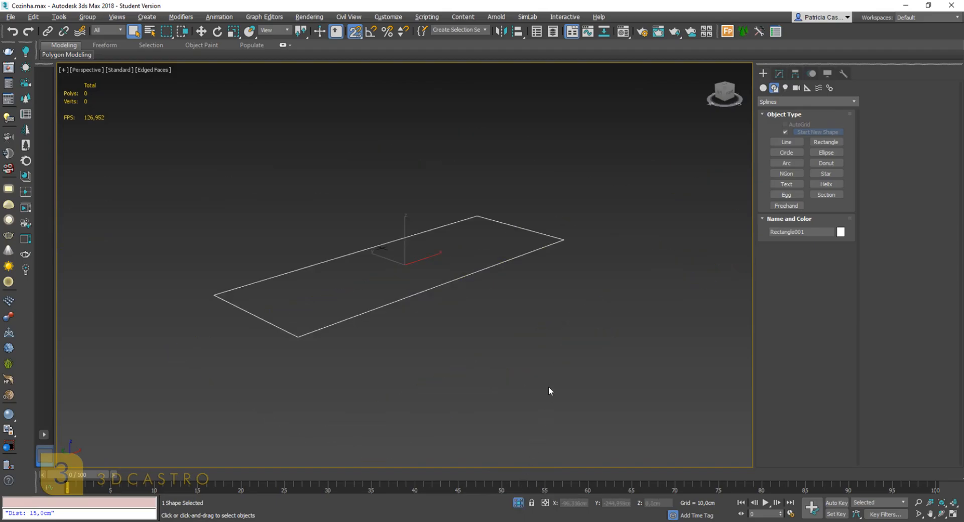
alt+middle_drag(550, 376, 547, 355)
click(548, 346)
alt+middle_drag(521, 318, 525, 297)
scroll(393, 236, up, 4)
mouse_move(393, 237)
middle_down()
mouse_move(415, 242)
mouse_move(407, 239)
middle_up()
alt+middle_drag(450, 280, 539, 351)
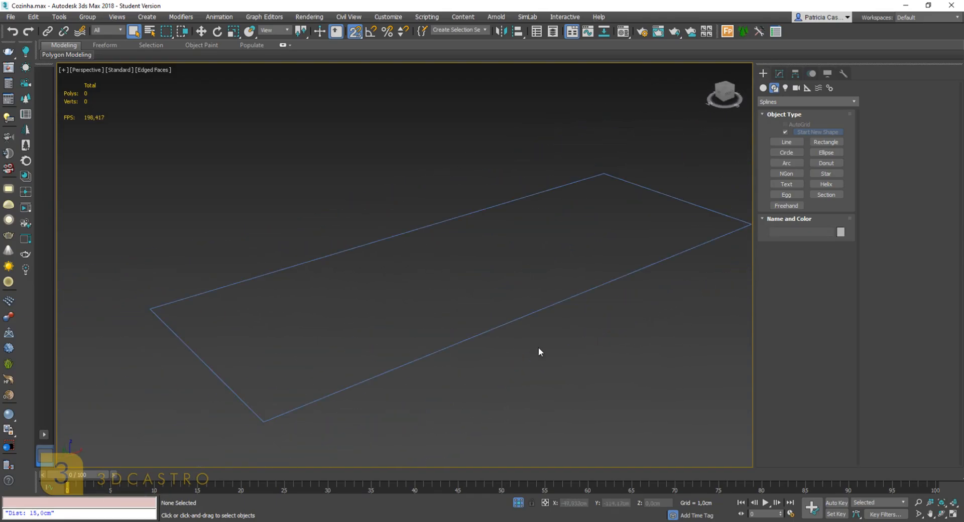
click(540, 314)
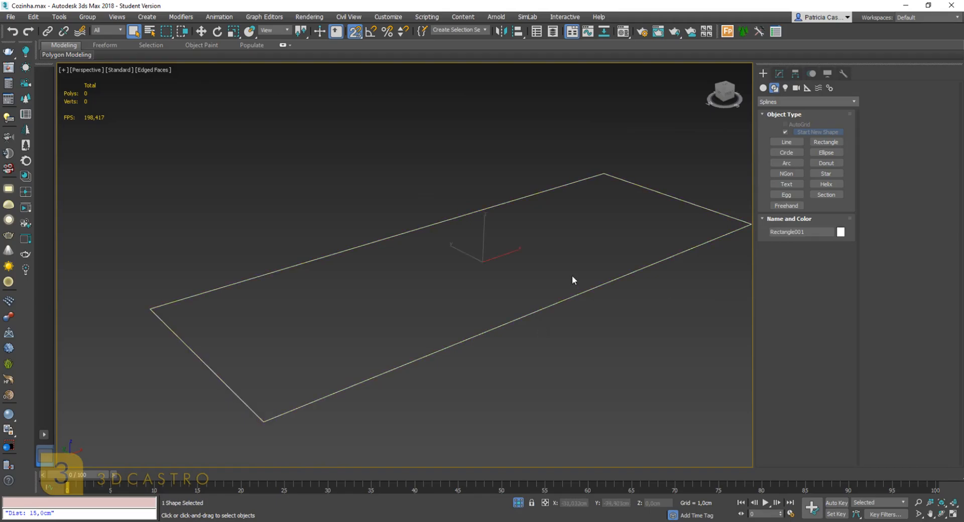
scroll(586, 256, down, 5)
scroll(563, 288, up, 8)
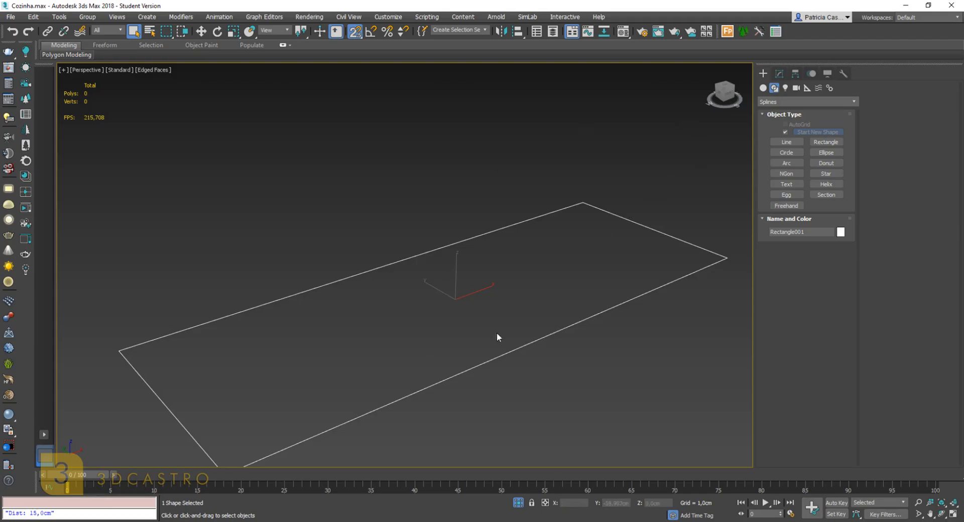
Look through the modifiers available for the island rectangle, from the selection modifiers down to the object-space ones
click(779, 74)
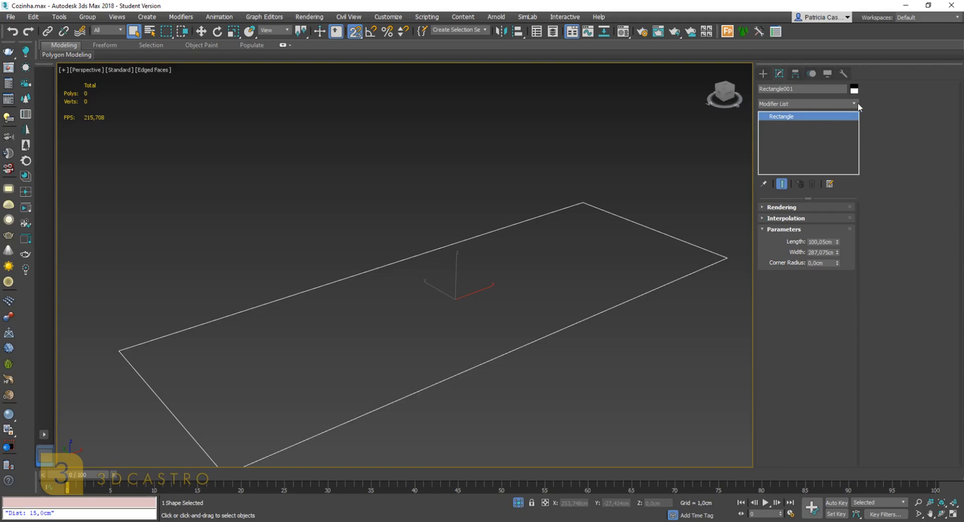
click(857, 103)
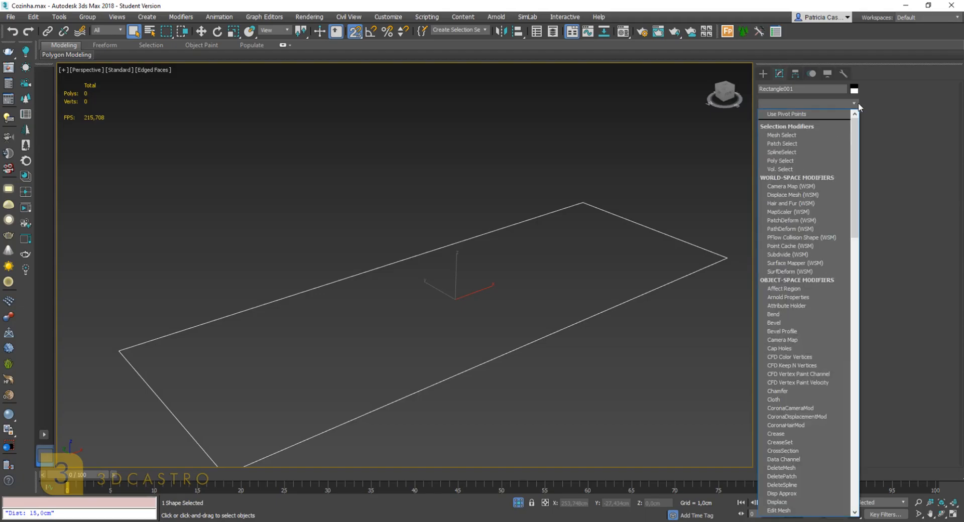
scroll(788, 251, down, 10)
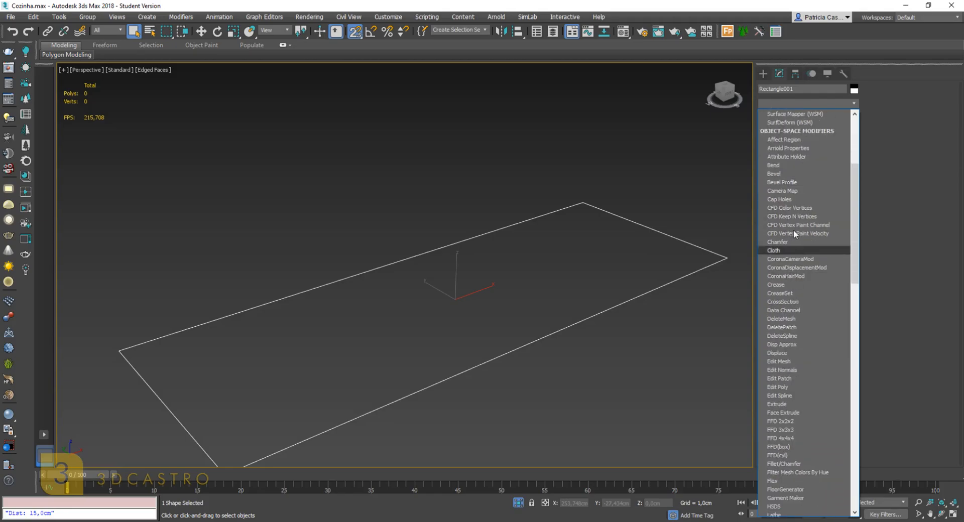
scroll(796, 238, down, 4)
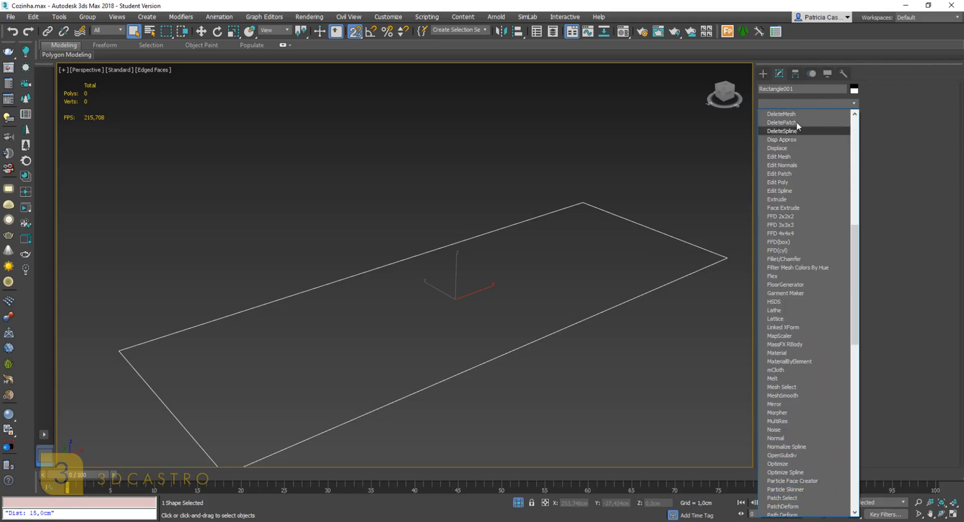
scroll(793, 202, down, 6)
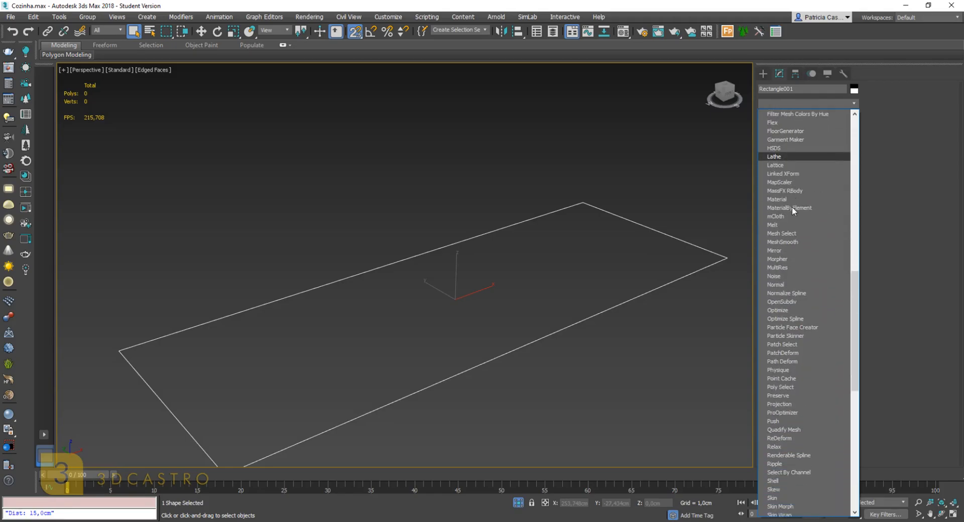
scroll(793, 202, down, 2)
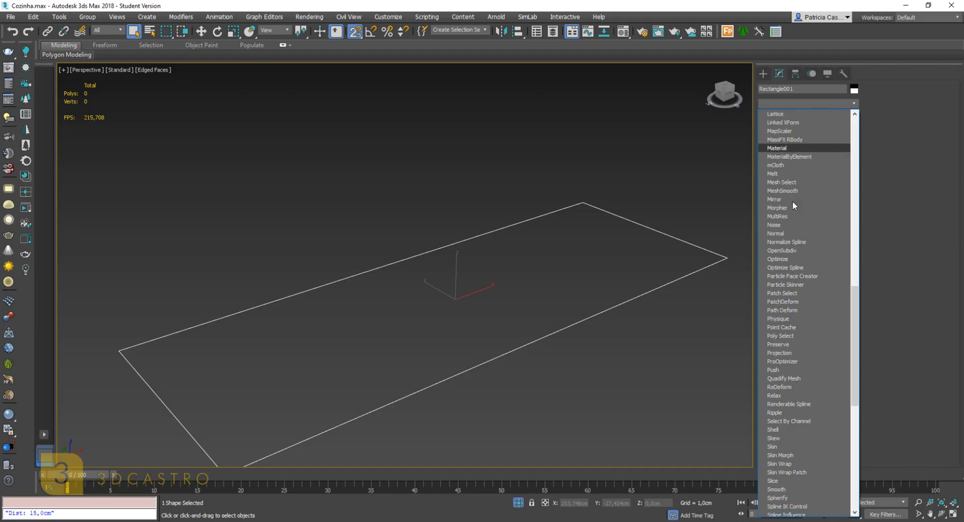
scroll(790, 234, down, 13)
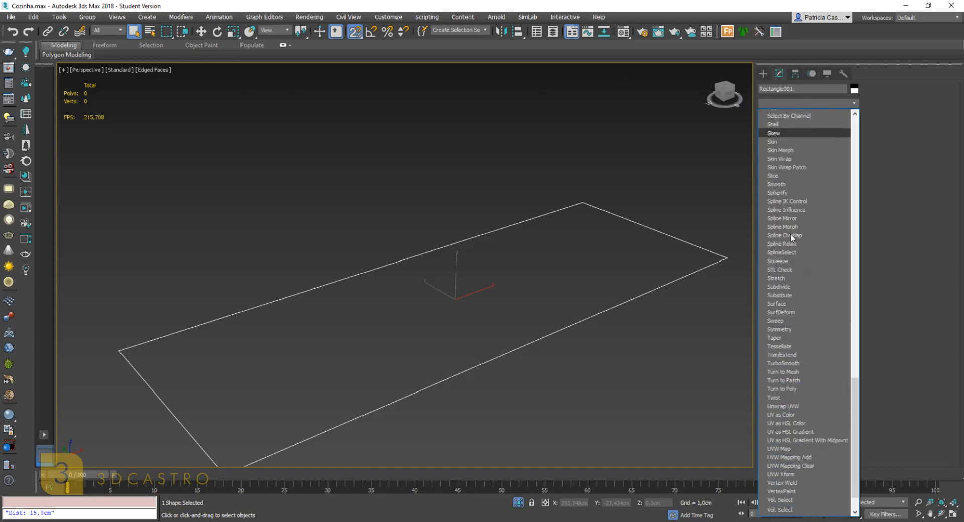
drag(854, 473, 900, 219)
scroll(810, 327, down, 18)
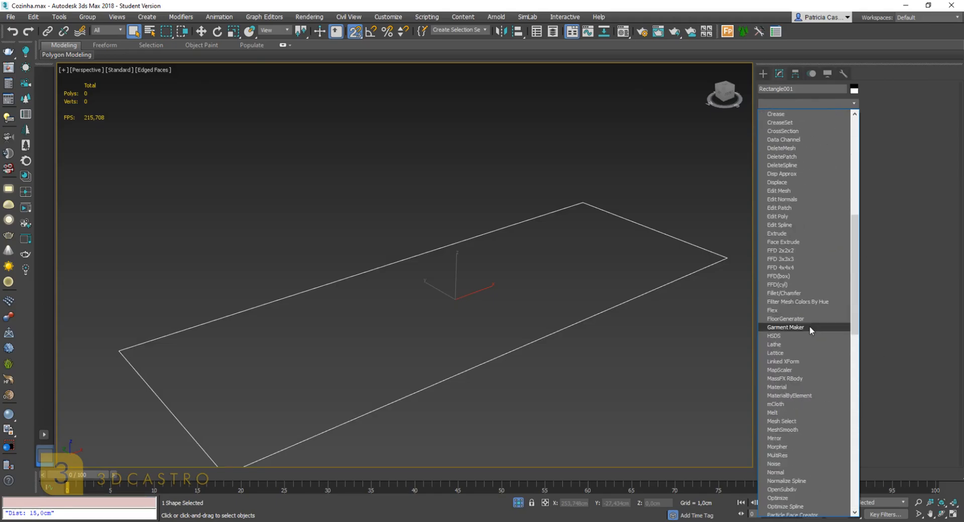
scroll(809, 328, down, 8)
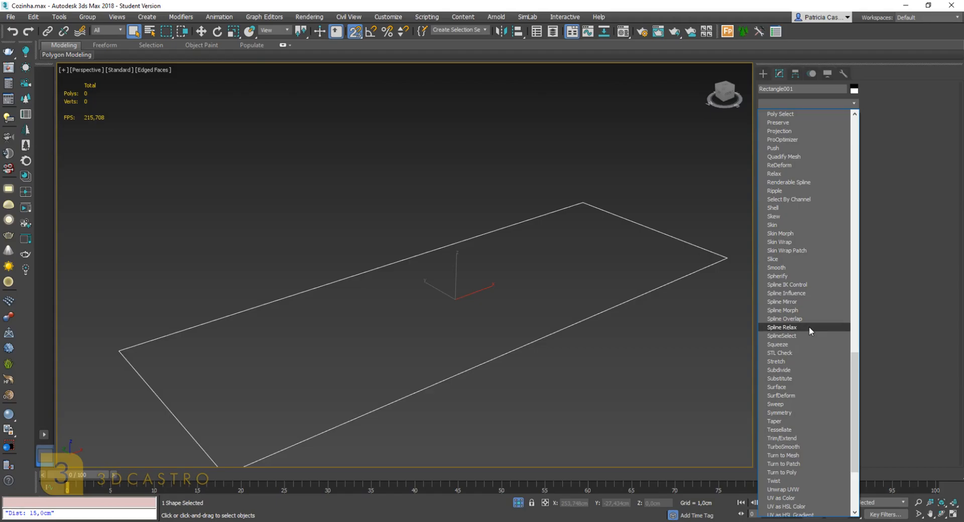
scroll(804, 339, up, 2)
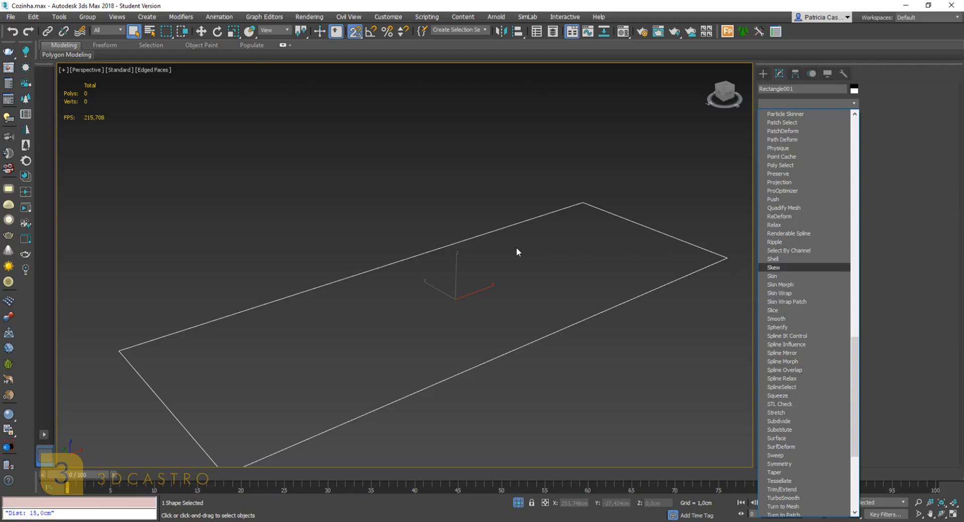
scroll(803, 288, up, 14)
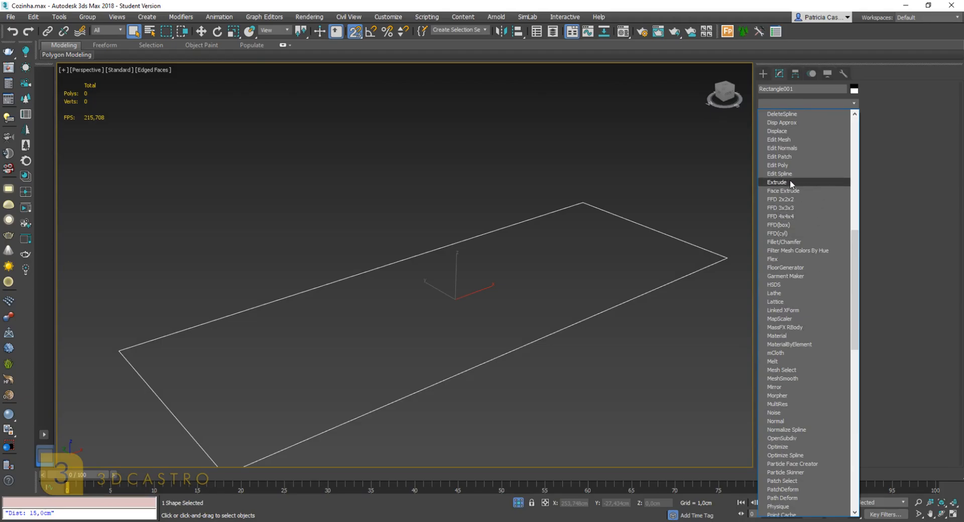
scroll(795, 143, up, 3)
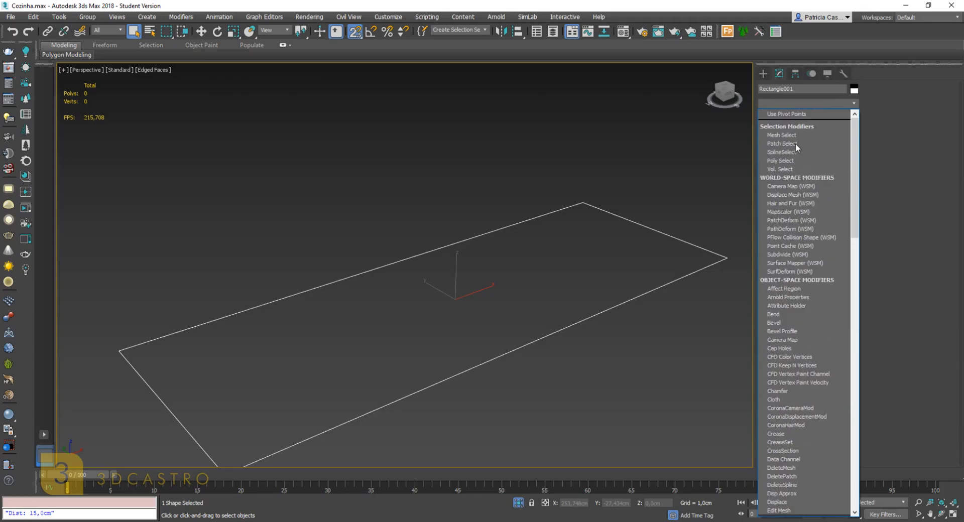
scroll(795, 239, down, 19)
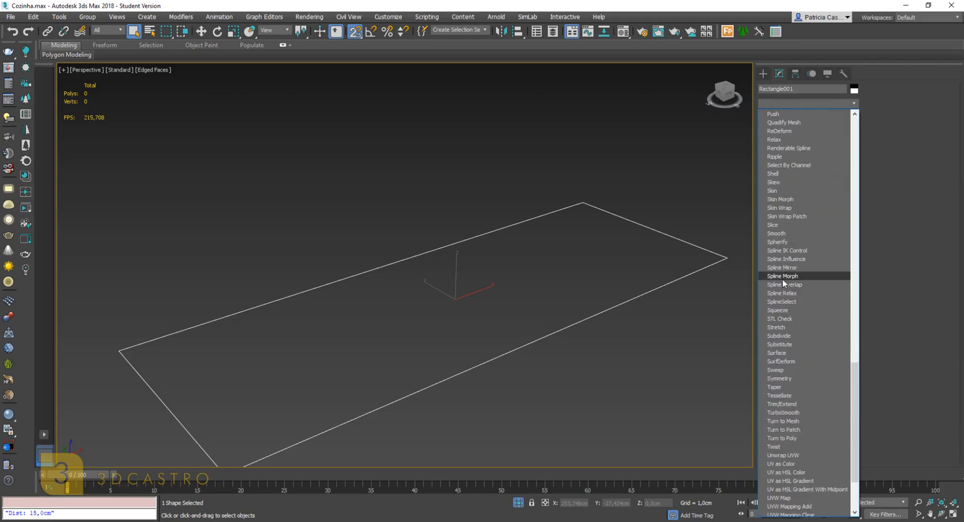
Find Extrude among the modifiers by its initial letters and look over the rest of the available modifiers
text(ex)
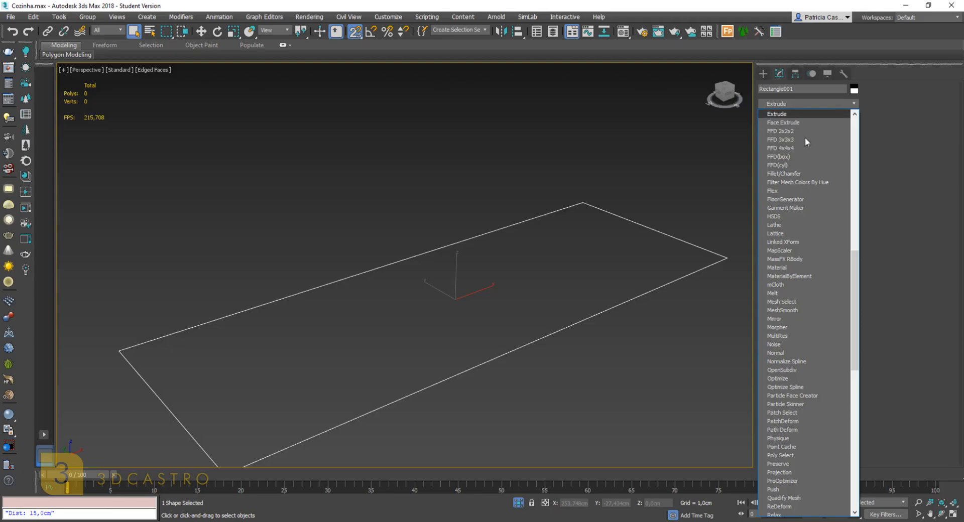
scroll(795, 250, down, 6)
scroll(794, 252, down, 12)
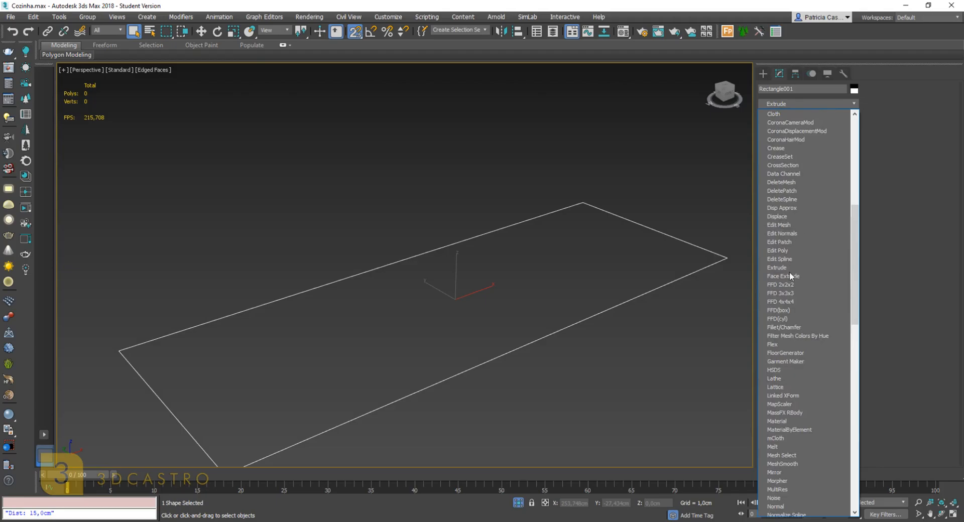
scroll(787, 284, up, 6)
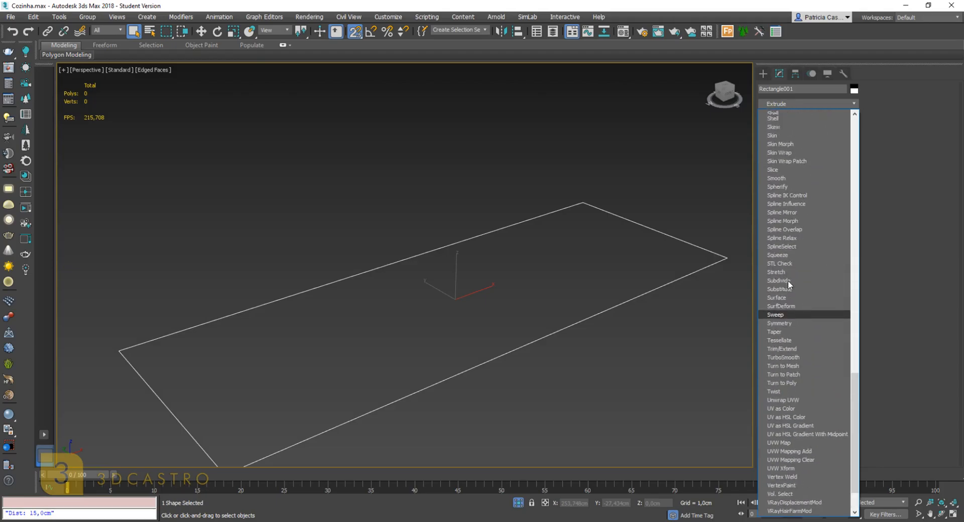
scroll(804, 200, down, 6)
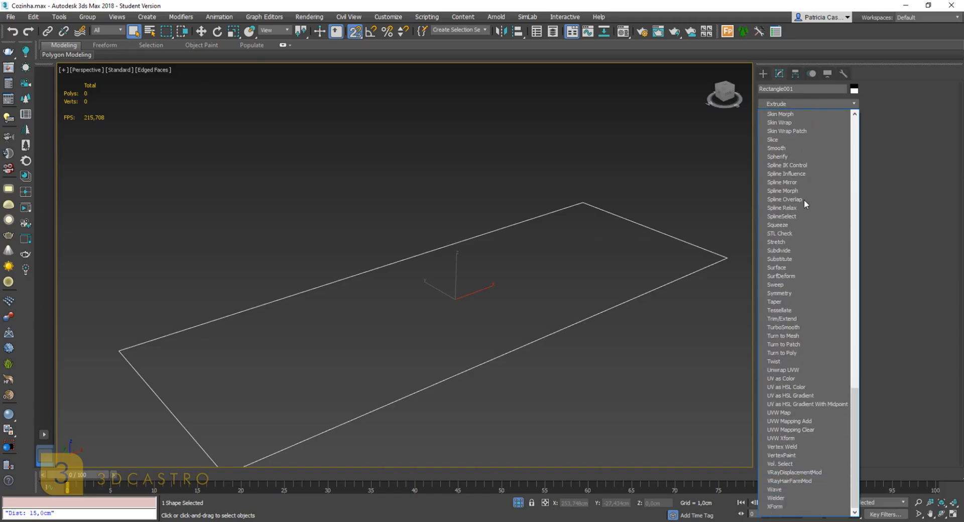
scroll(804, 200, up, 6)
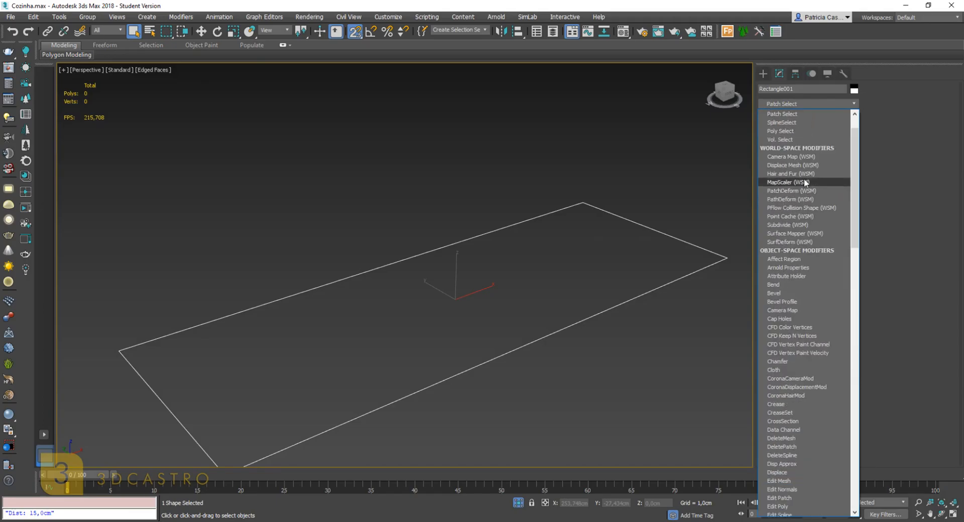
scroll(803, 165, down, 5)
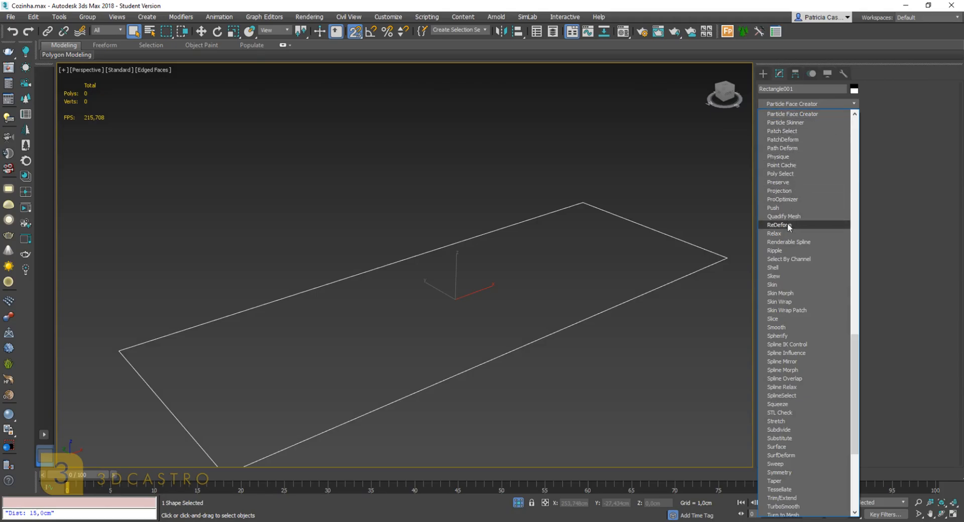
Apply an Extrude modifier to the island rectangle and set its amount to 100 cm
key(e)
key(e)
key(x)
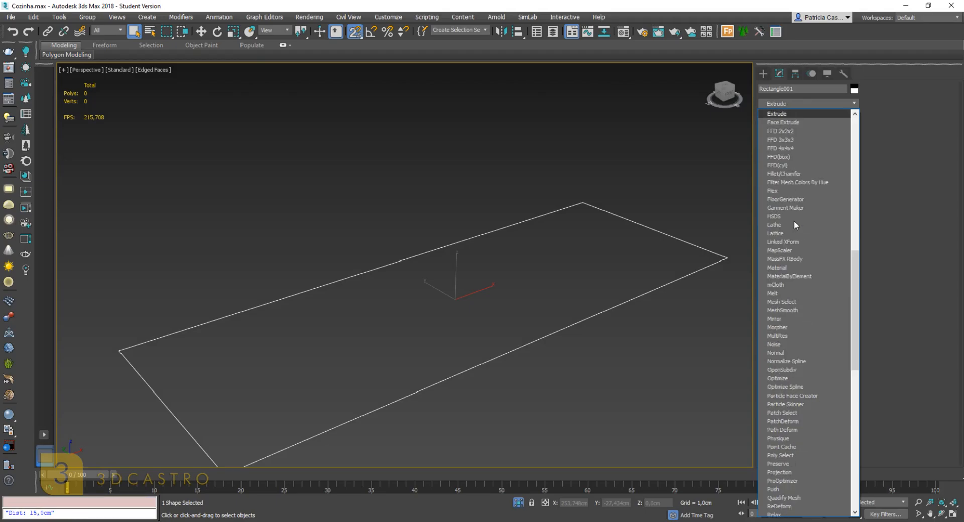
click(778, 116)
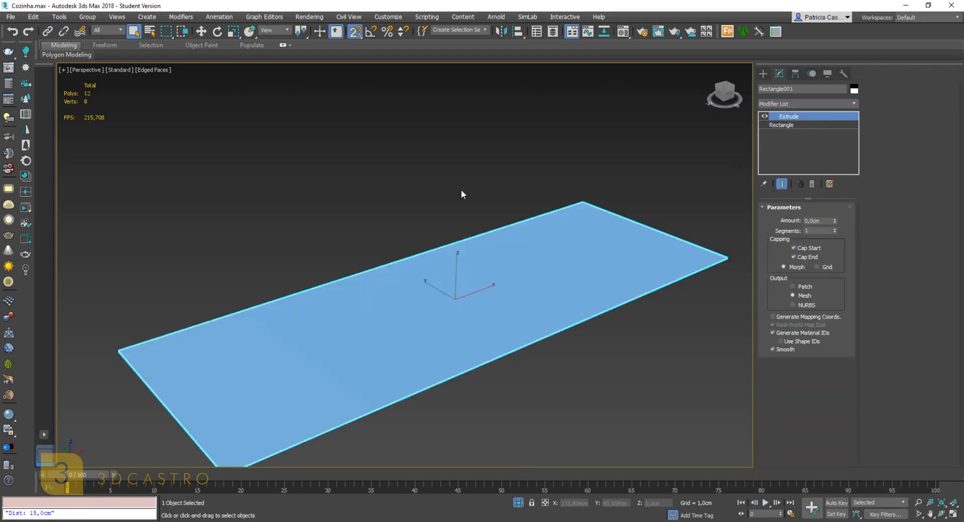
alt+middle_drag(462, 308, 485, 263)
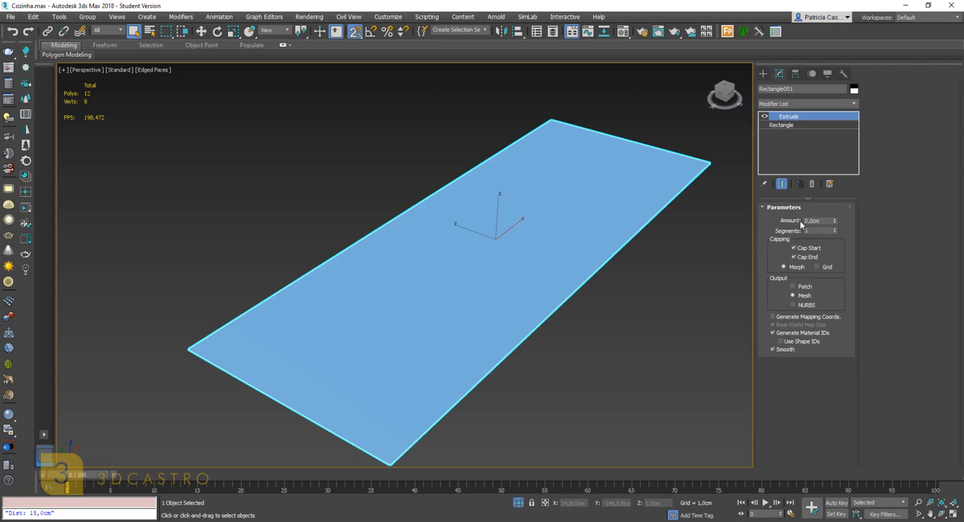
drag(825, 221, 812, 219)
key(Return)
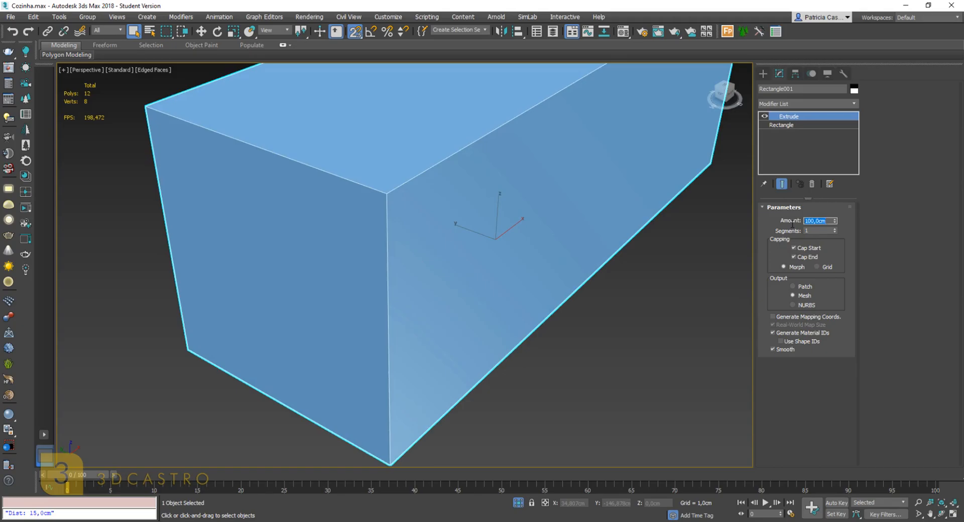
Exit isolation and inspect the extruded island from several sides within the whole kitchen plan
alt+middle_drag(409, 163, 495, 197)
click(520, 505)
alt+middle_drag(519, 267, 430, 247)
scroll(483, 251, down, 5)
scroll(475, 256, up, 5)
alt+middle_drag(495, 256, 600, 249)
middle_drag(574, 210, 529, 301)
Delete the extruded island and return to a top view showing the L-shaped counter
key(Delete)
scroll(529, 303, down, 3)
key(t)
scroll(555, 198, down, 2)
middle_drag(554, 198, 545, 162)
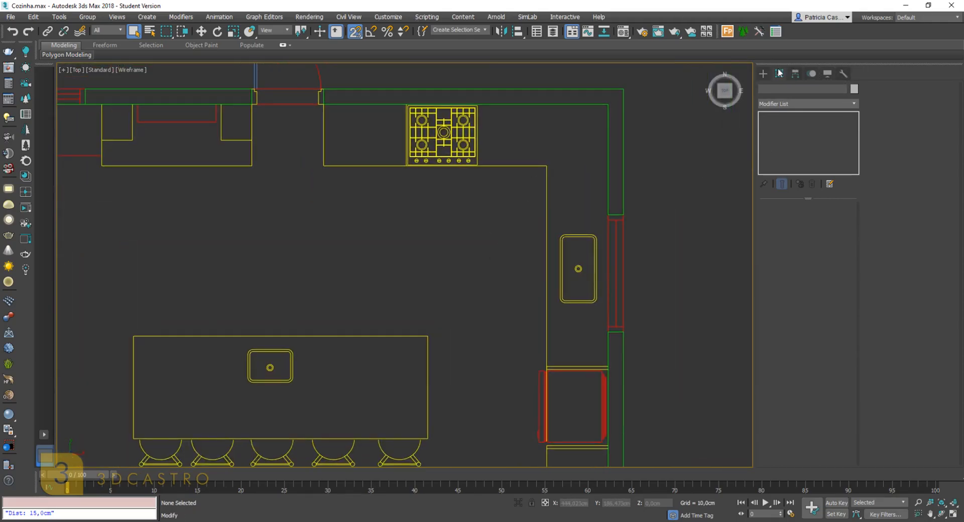
Trace the L-shaped counter beside the walls with a snapped Line, corner by corner, ending before the refrigerator, and close the spline
click(763, 73)
click(789, 142)
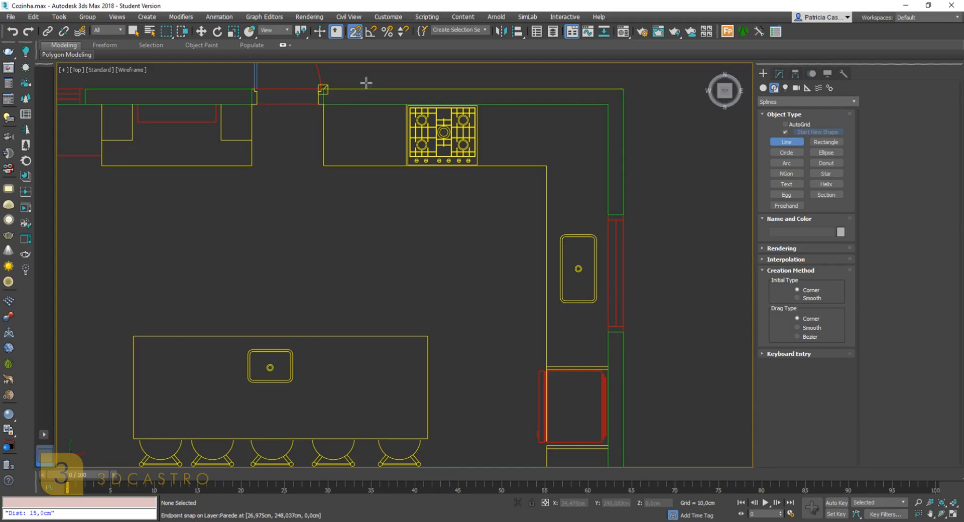
click(324, 103)
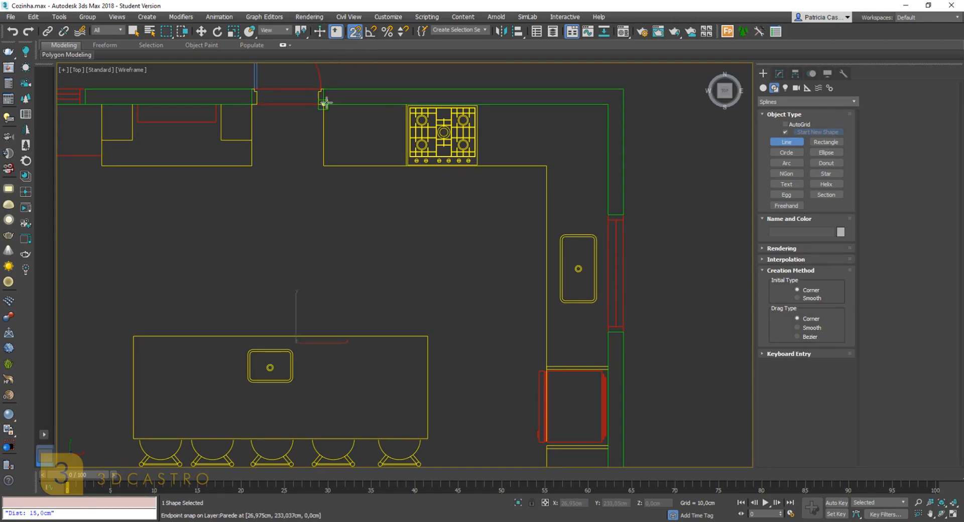
click(324, 166)
click(547, 166)
right_click(547, 166)
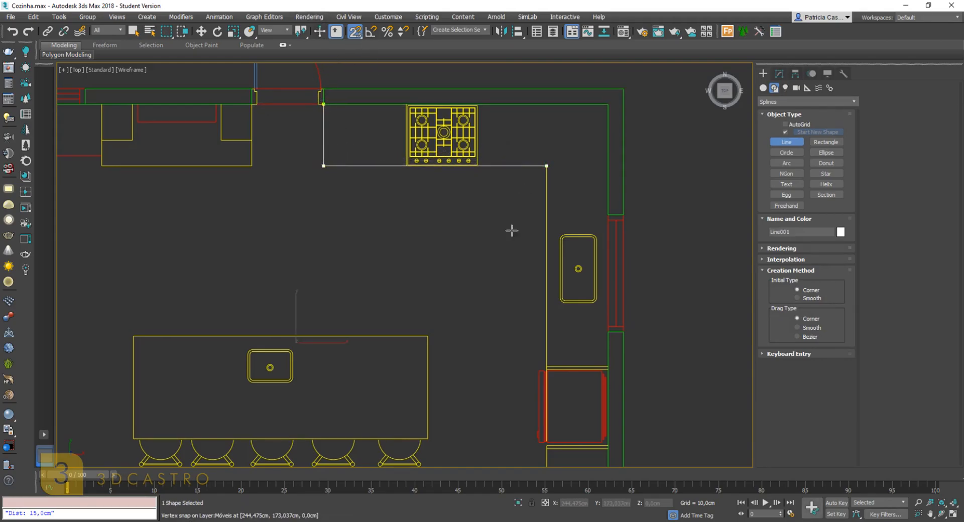
click(546, 367)
click(608, 366)
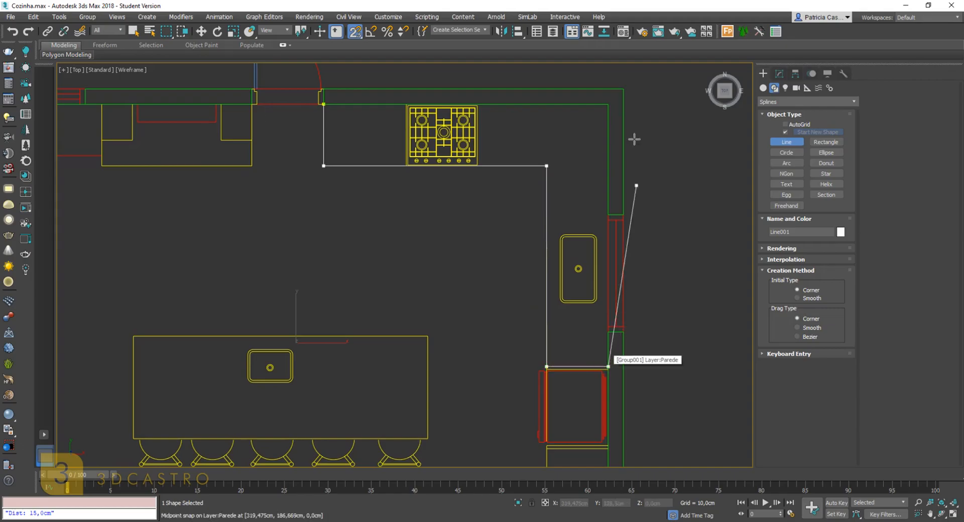
click(608, 103)
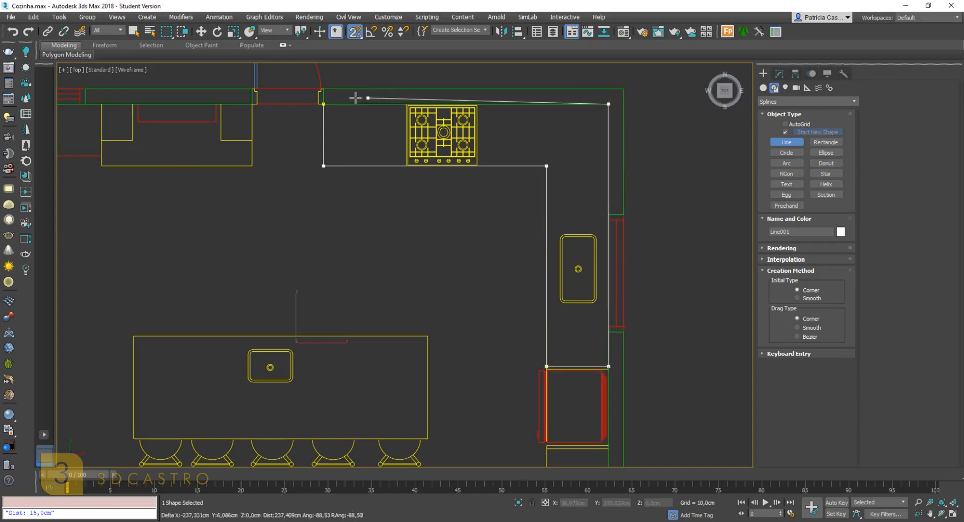
click(323, 104)
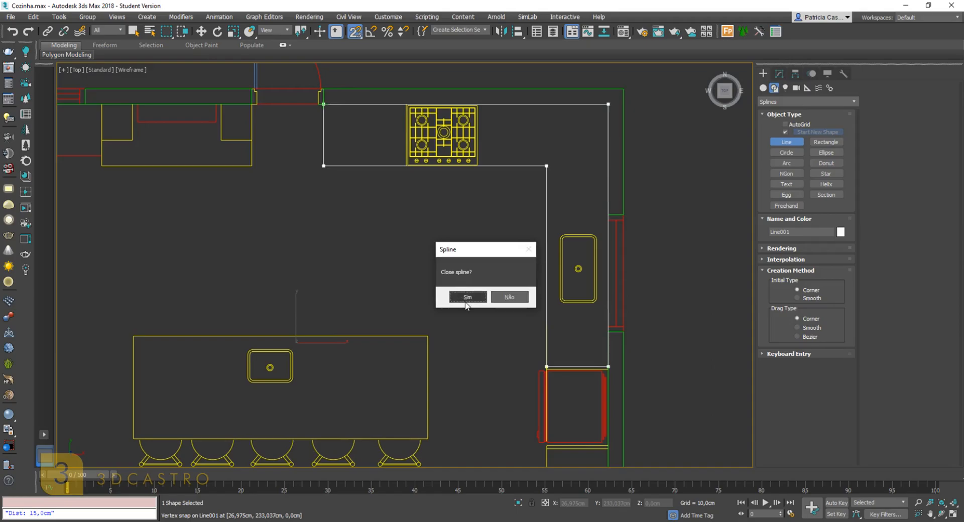
click(467, 300)
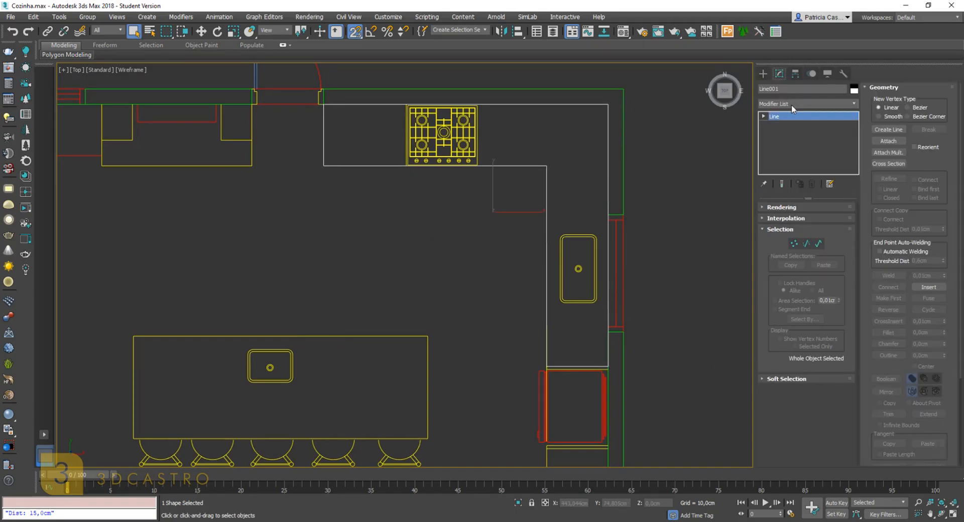
Apply an Extrude modifier of 90 cm to the closed counter outline and view it in perspective
click(792, 104)
text(ex)
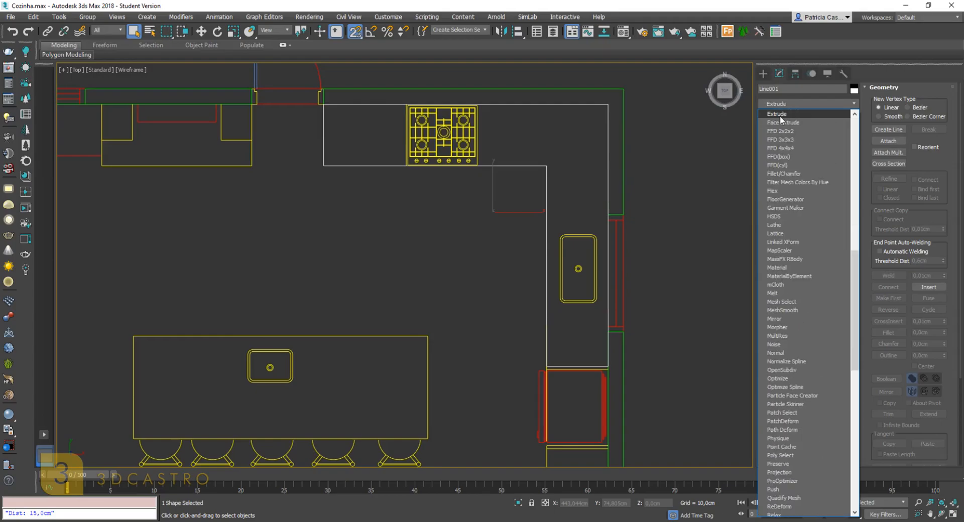
click(780, 116)
double_click(818, 221)
text(90)
key(Return)
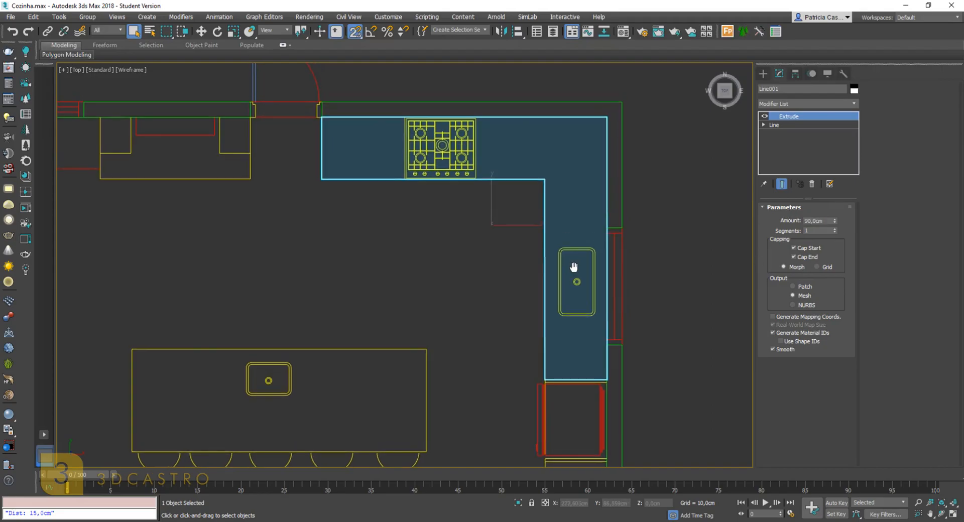
key(p)
alt+middle_drag(610, 216, 528, 155)
scroll(501, 188, up, 5)
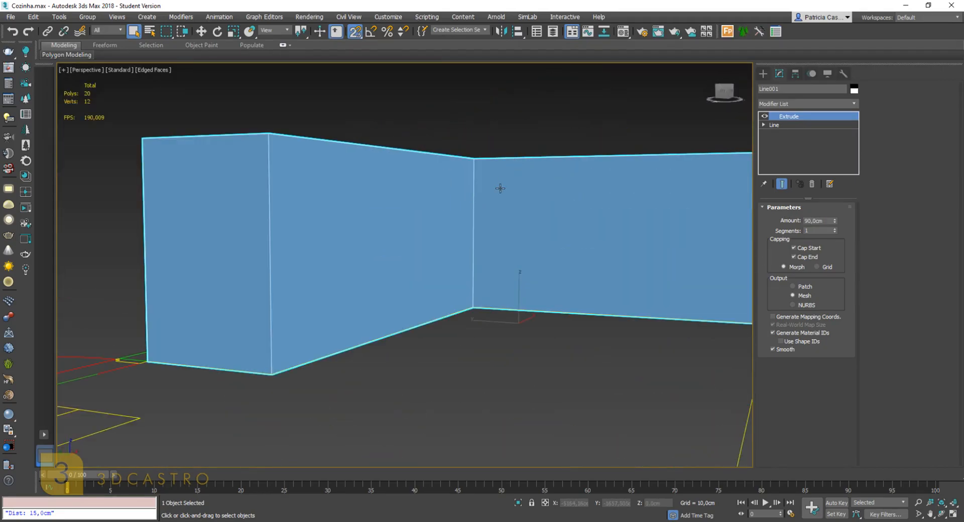
alt+middle_drag(500, 188, 473, 202)
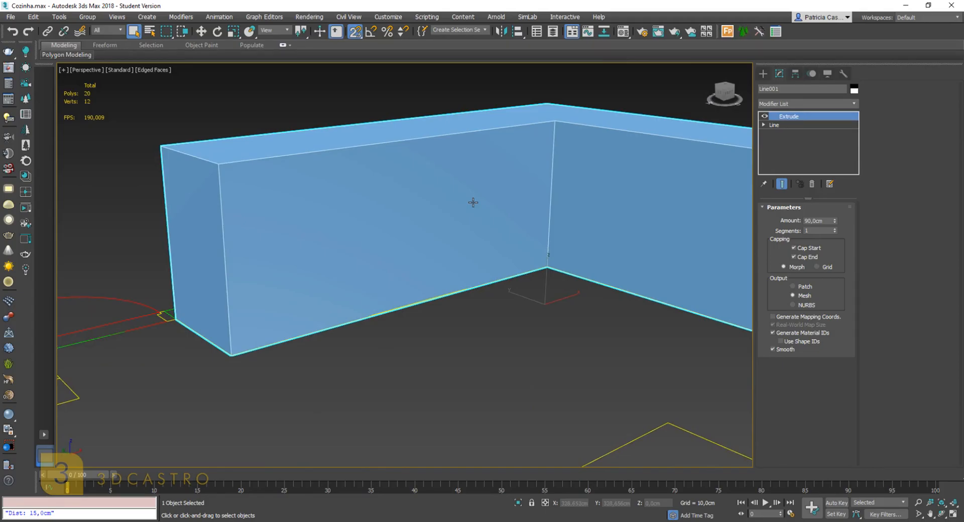
Delete the extruded L-shaped counter and return to a top view of the whole kitchen plan
scroll(473, 203, down, 3)
middle_drag(403, 217, 352, 259)
key(Delete)
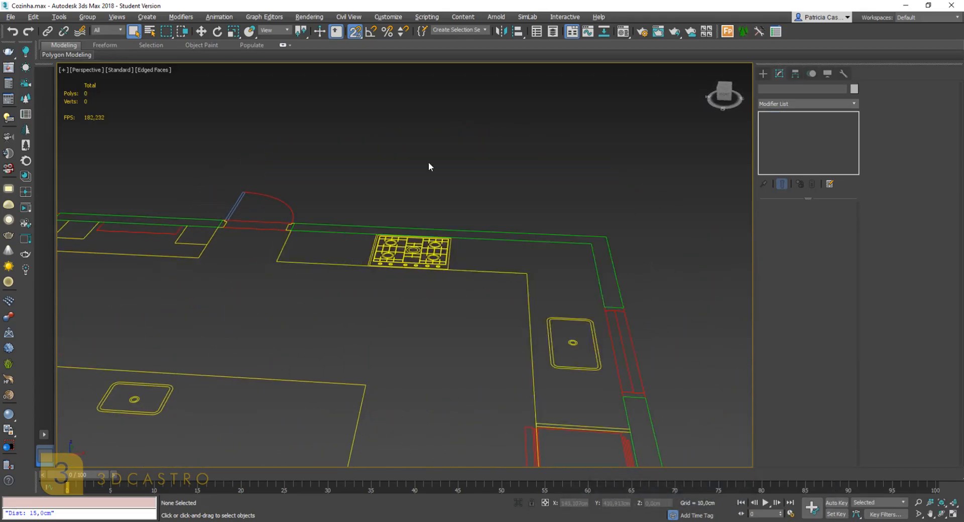
scroll(471, 200, down, 3)
alt+middle_drag(432, 160, 529, 202)
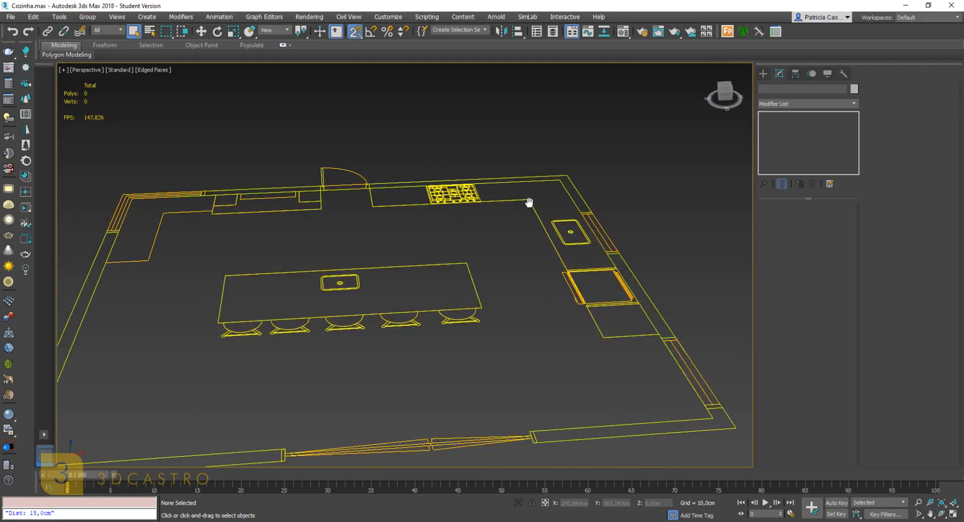
key(t)
scroll(502, 210, down, 3)
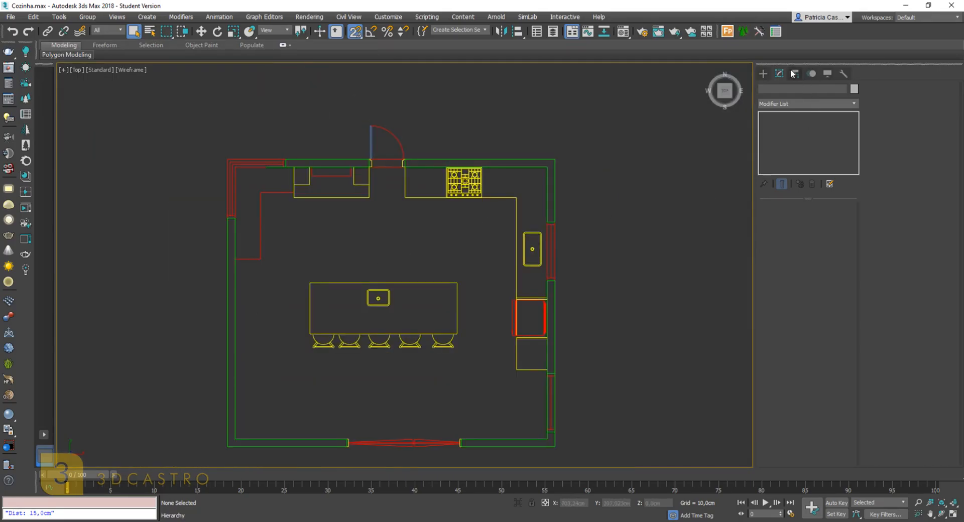
Draw a Rectangle spline about 126.6 cm long and 298.9 cm wide roughly over the kitchen island
click(779, 101)
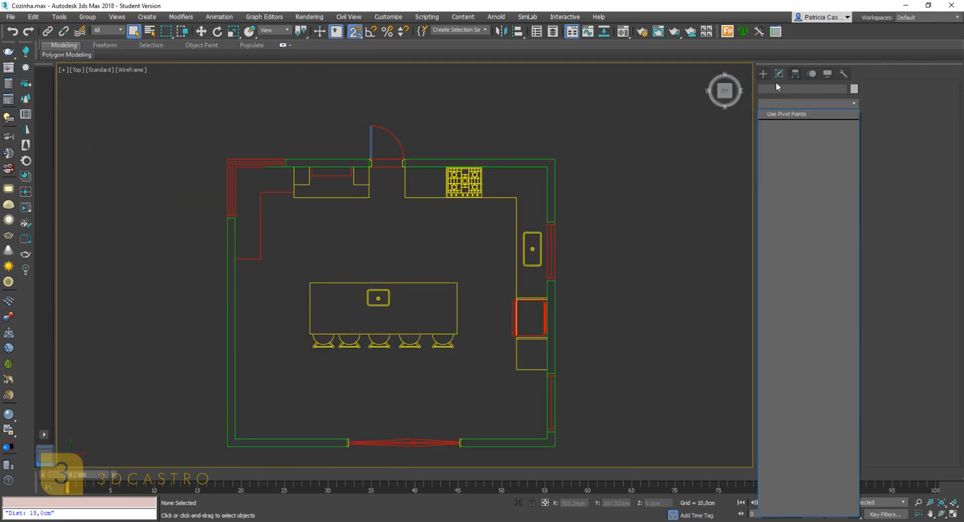
click(764, 79)
click(764, 79)
click(796, 141)
click(826, 142)
drag(300, 271, 453, 335)
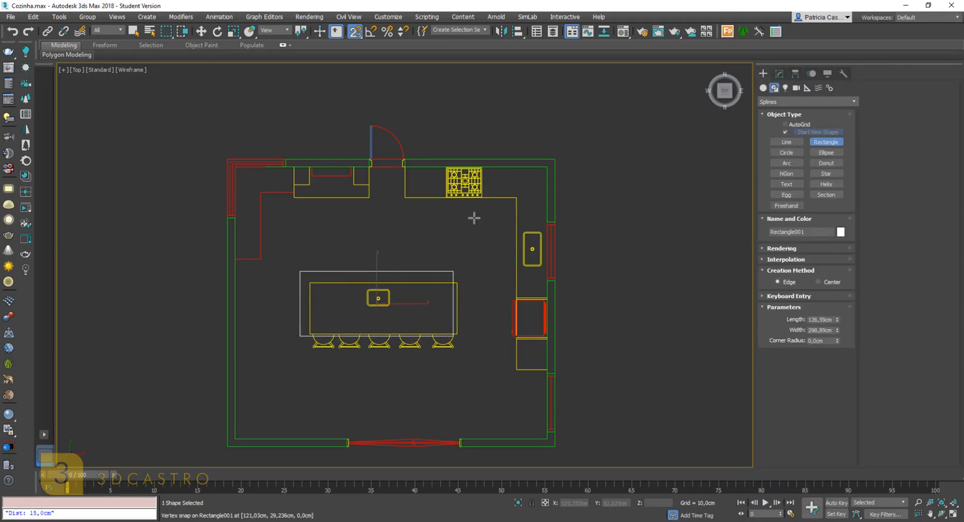
Apply an Extrude modifier with a 90 cm amount to the rectangle over the island
middle_drag(474, 218, 515, 240)
key(w)
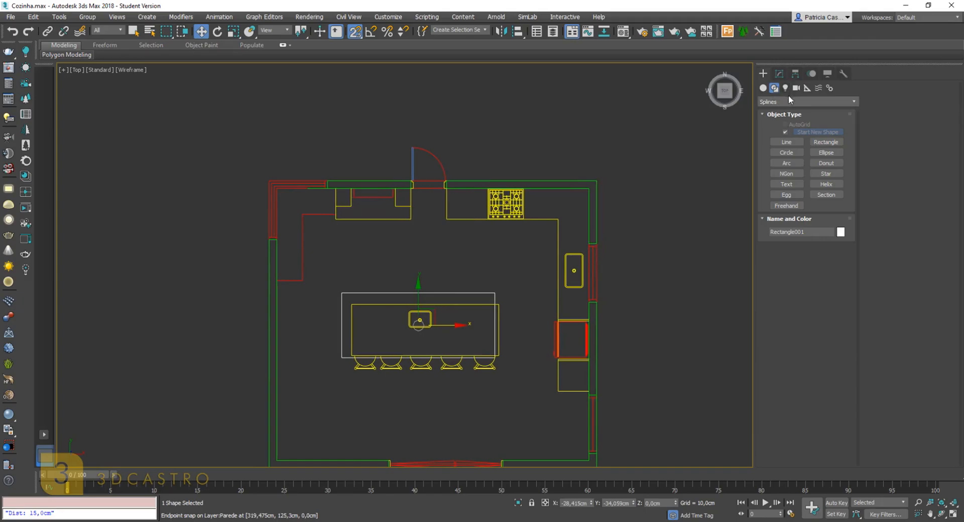
click(780, 74)
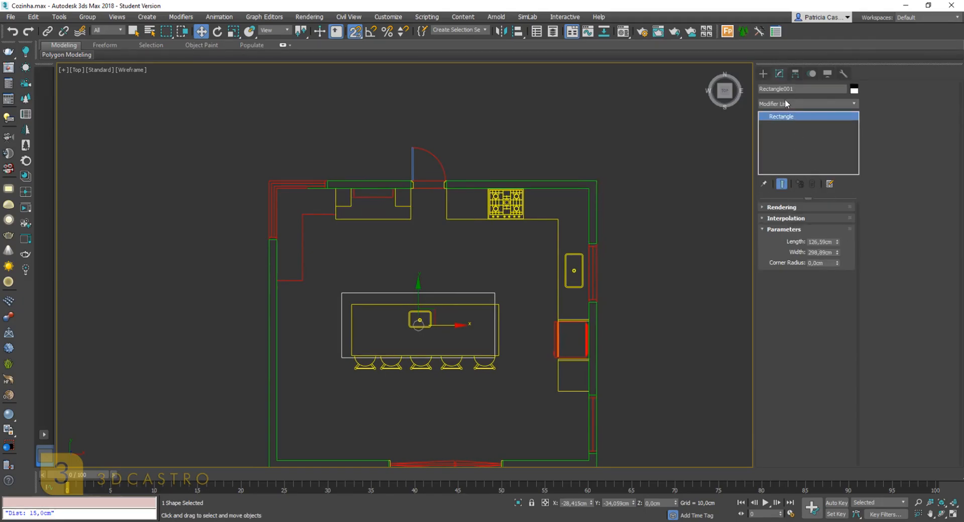
click(792, 103)
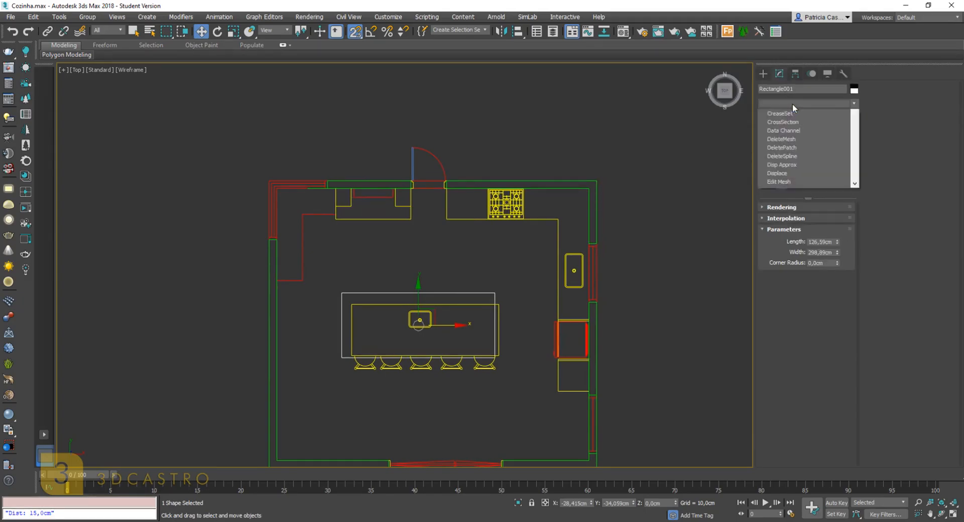
key(e)
scroll(794, 114, down, 2)
click(794, 115)
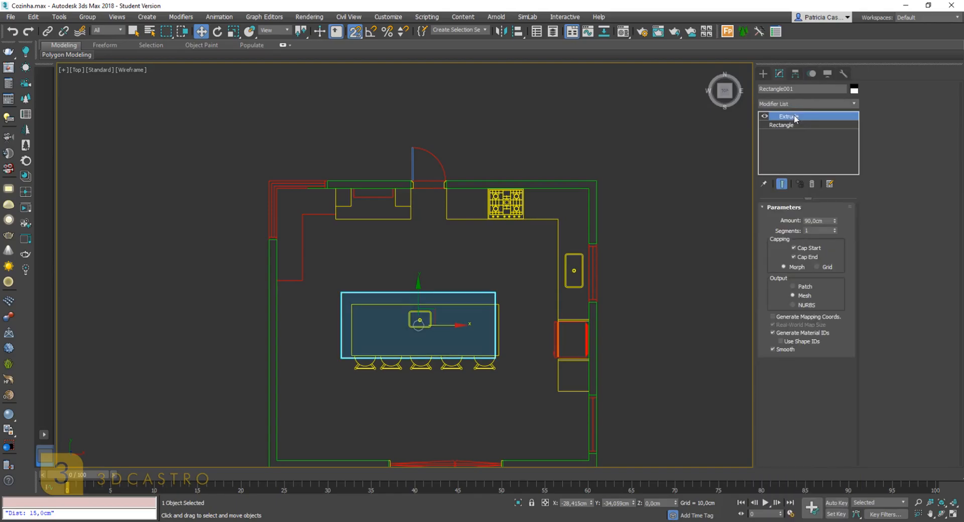
Move the extruded box so it surrounds the island outline and inspect it in perspective
scroll(421, 295, up, 2)
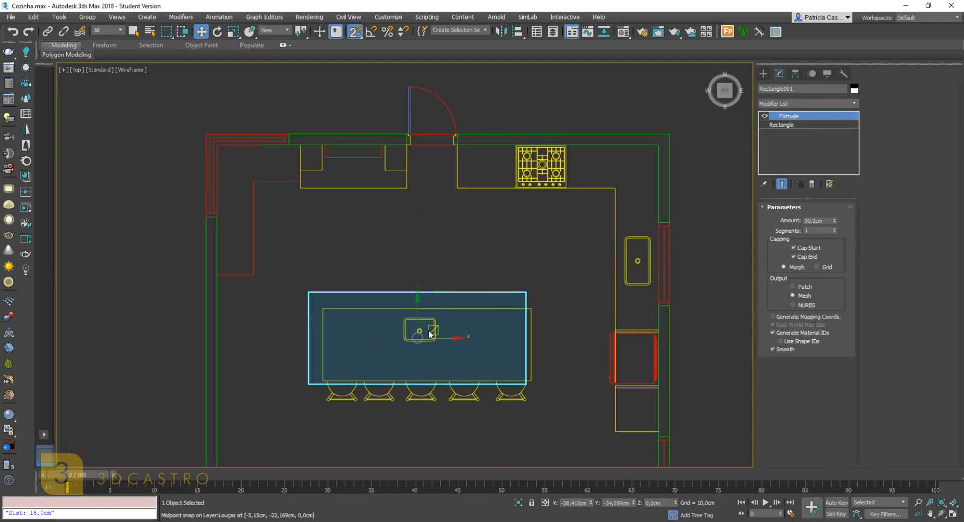
mouse_move(438, 336)
mouse_down()
mouse_move(454, 325)
mouse_move(429, 305)
mouse_move(323, 342)
mouse_up()
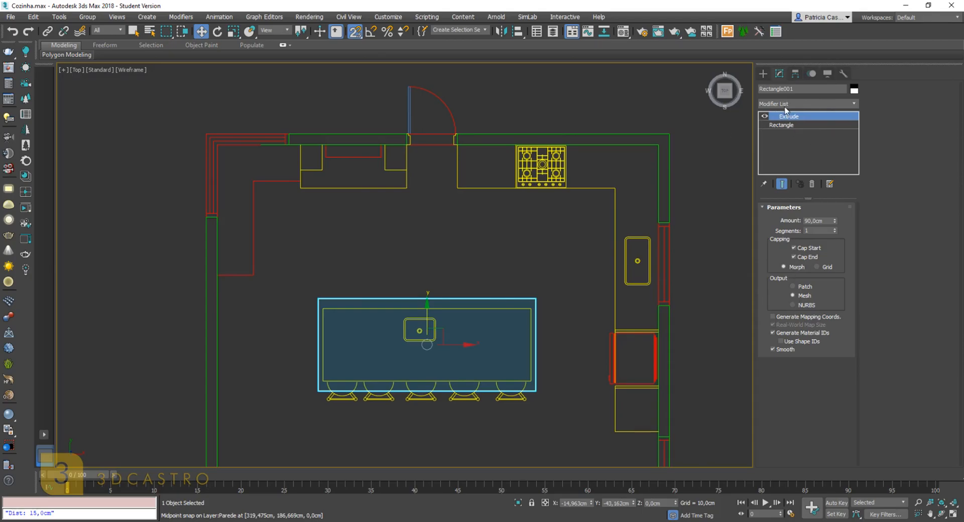
middle_drag(713, 195, 712, 218)
middle_drag(614, 245, 665, 164)
key(p)
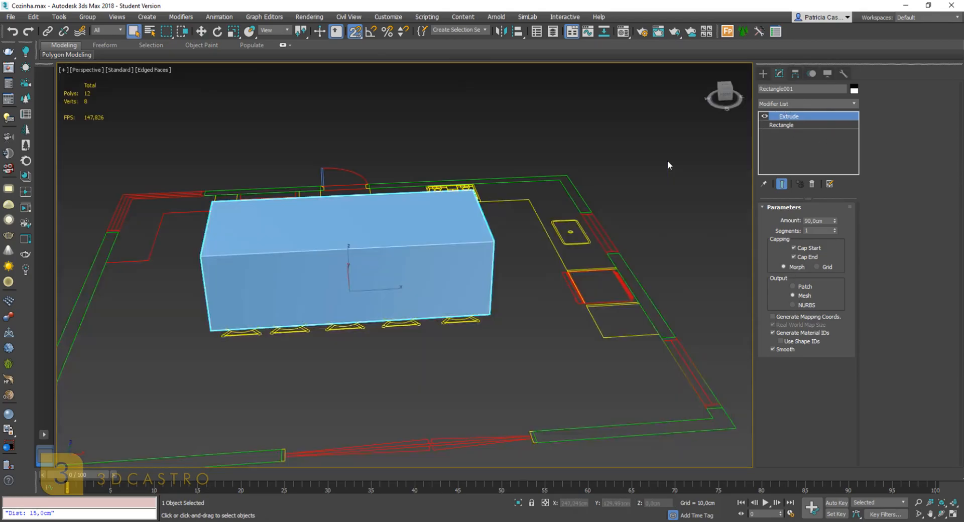
key(z)
key(q)
alt+middle_drag(433, 239, 404, 272)
Delete the extruded box, dismiss the calendar reminder, and view the kitchen plan from the island side
key(Delete)
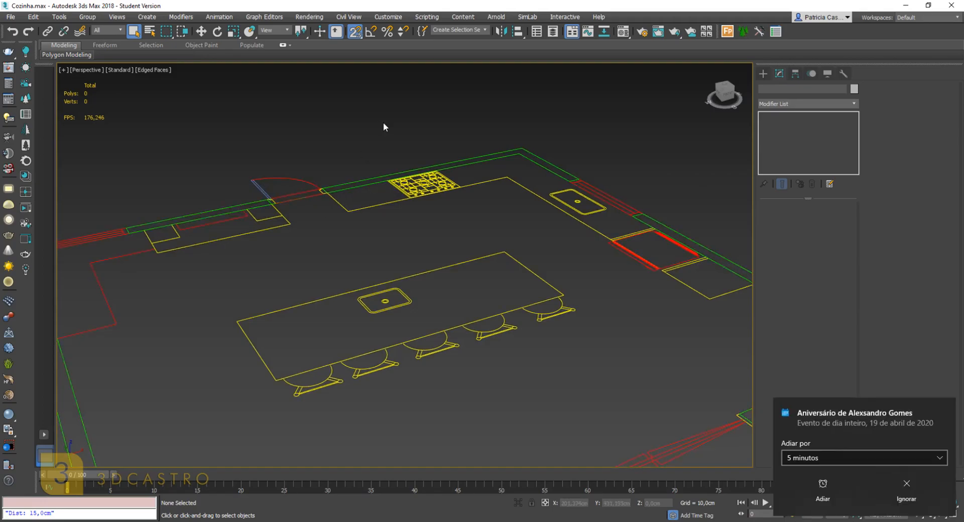
click(917, 498)
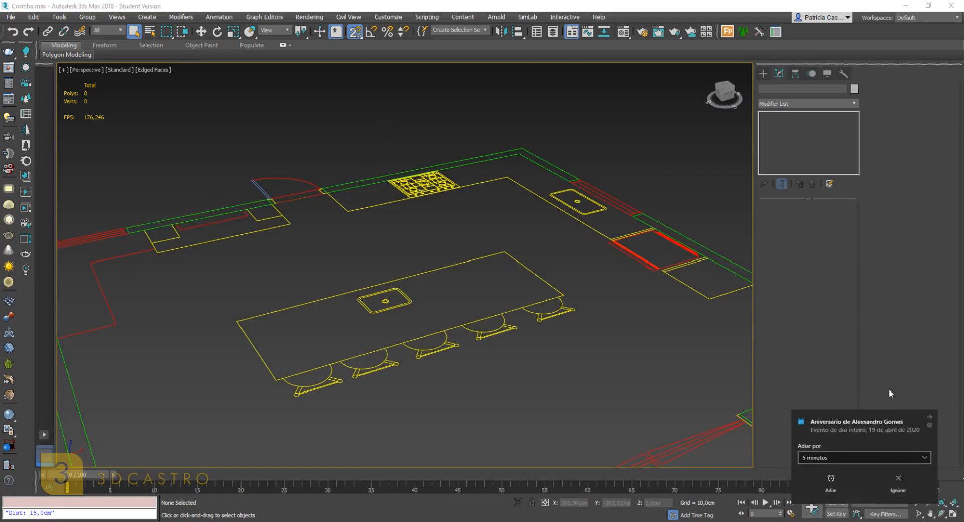
middle_drag(436, 242, 505, 205)
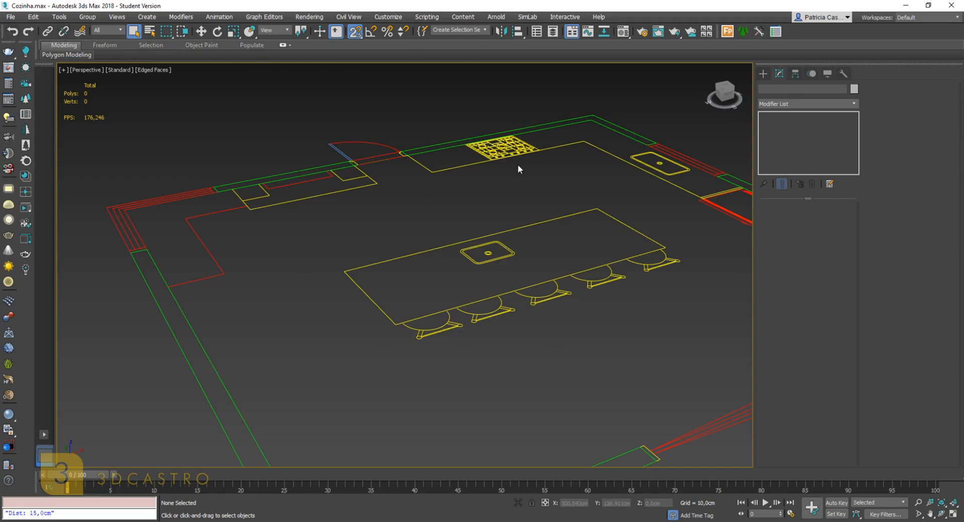
alt+middle_drag(404, 261, 305, 314)
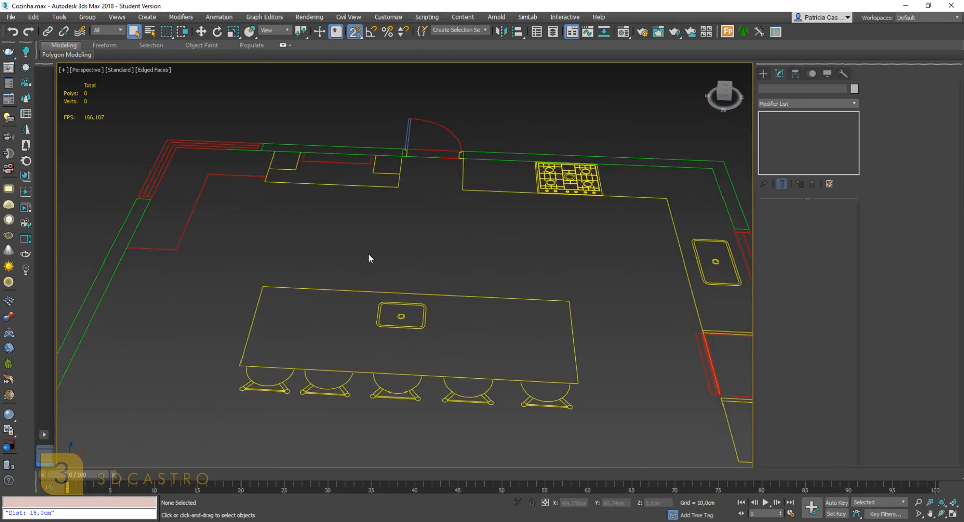
Open the toolbar settings of Customize User Interface and move the dialog aside
right_click(807, 38)
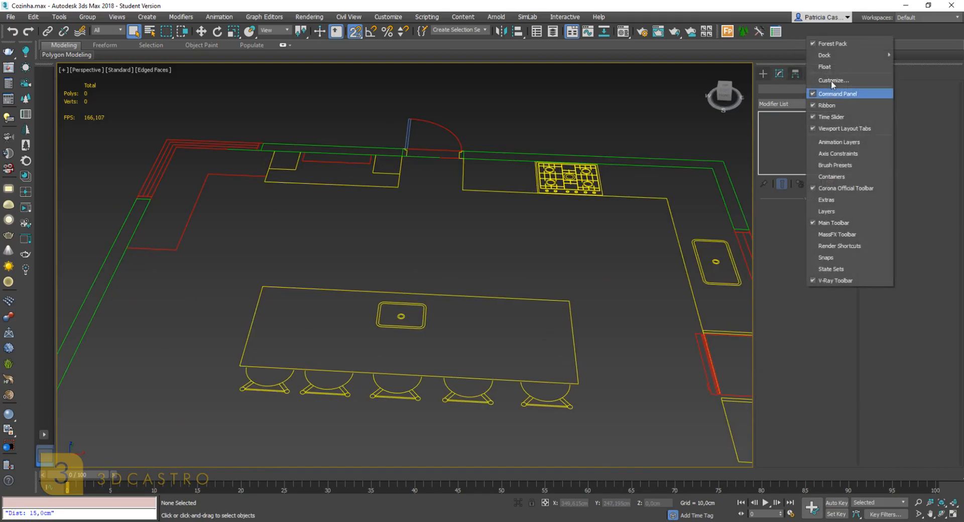
click(606, 4)
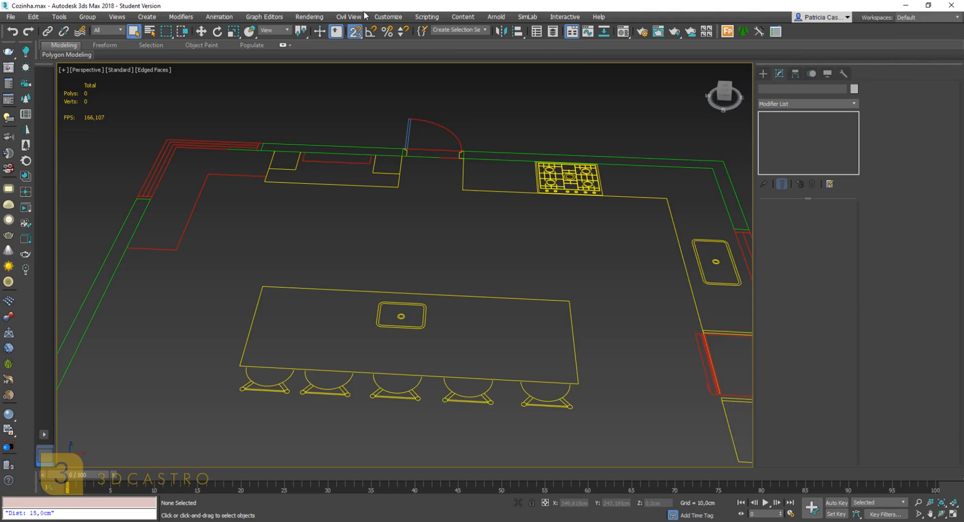
click(390, 18)
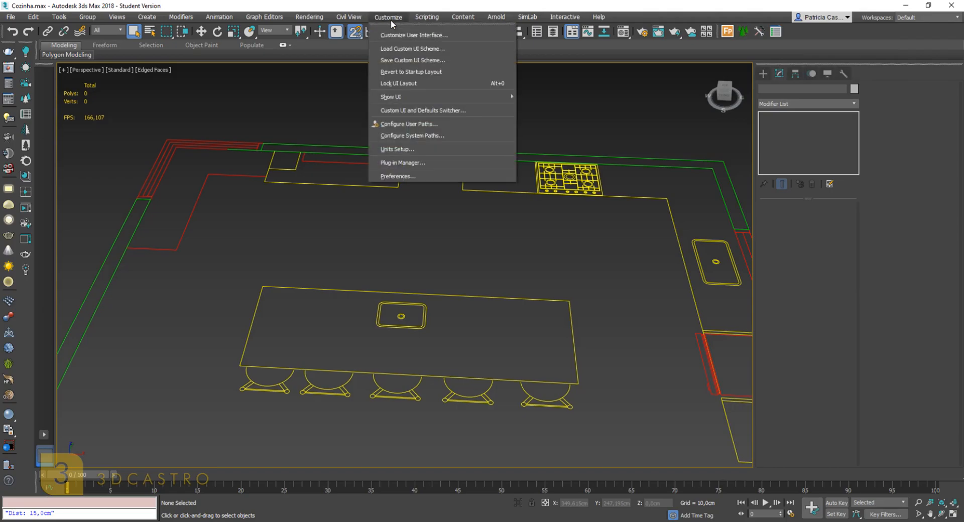
click(417, 35)
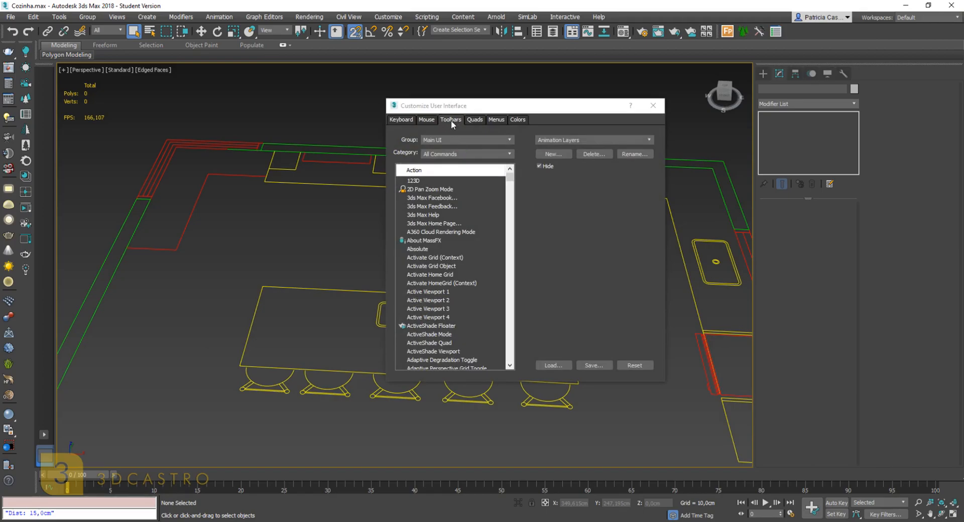
drag(510, 106, 384, 133)
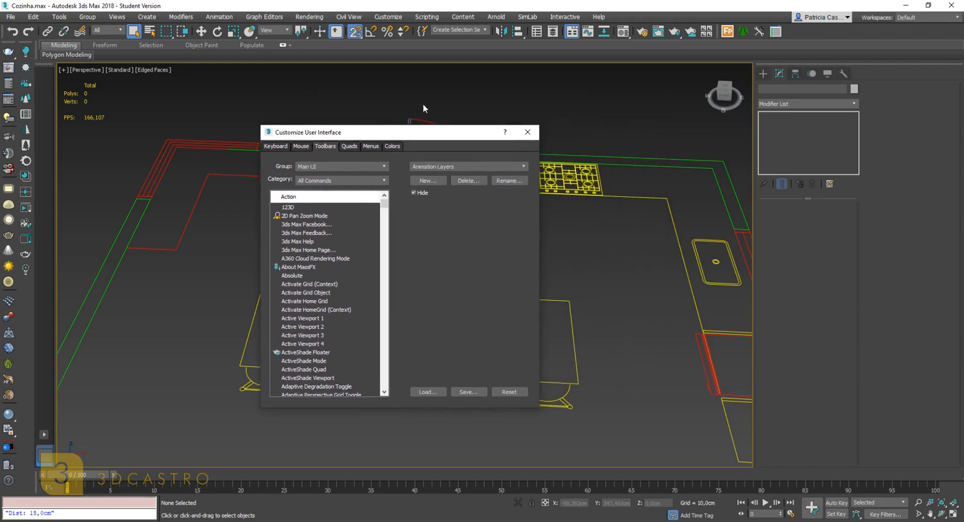
Create a new custom toolbar named Ferramentas
click(430, 181)
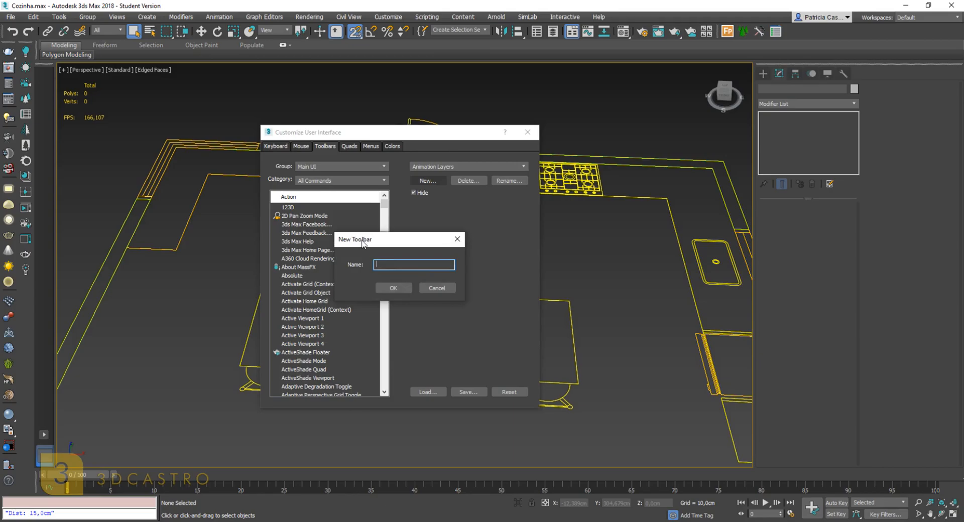
text(Ferramentas)
click(394, 288)
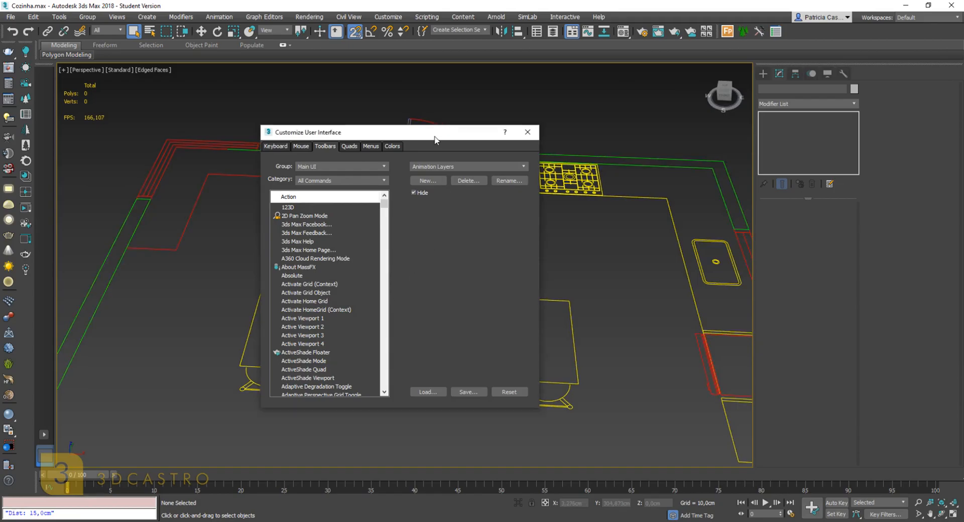
Place the empty floating toolbar in the open viewport area, clear of the Customize User Interface dialog
drag(435, 138, 260, 144)
drag(396, 300, 441, 241)
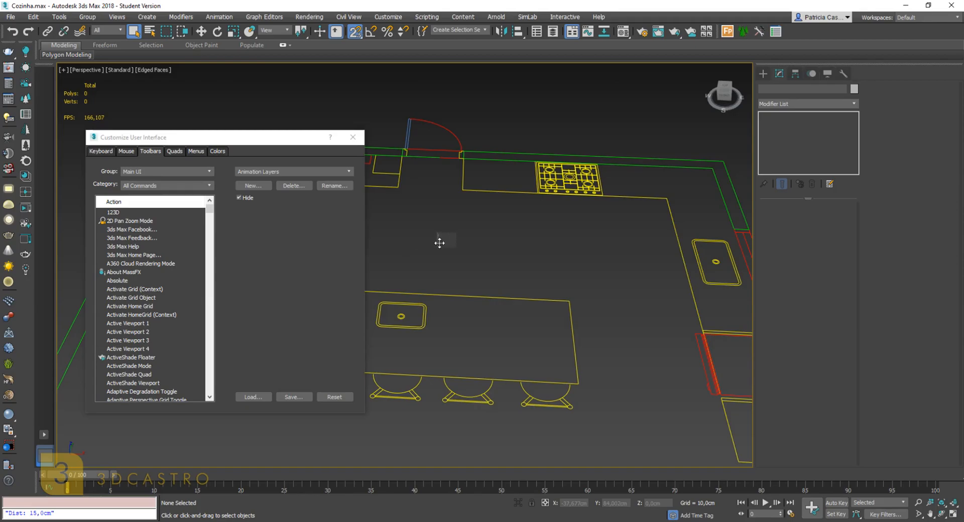
drag(300, 141, 344, 138)
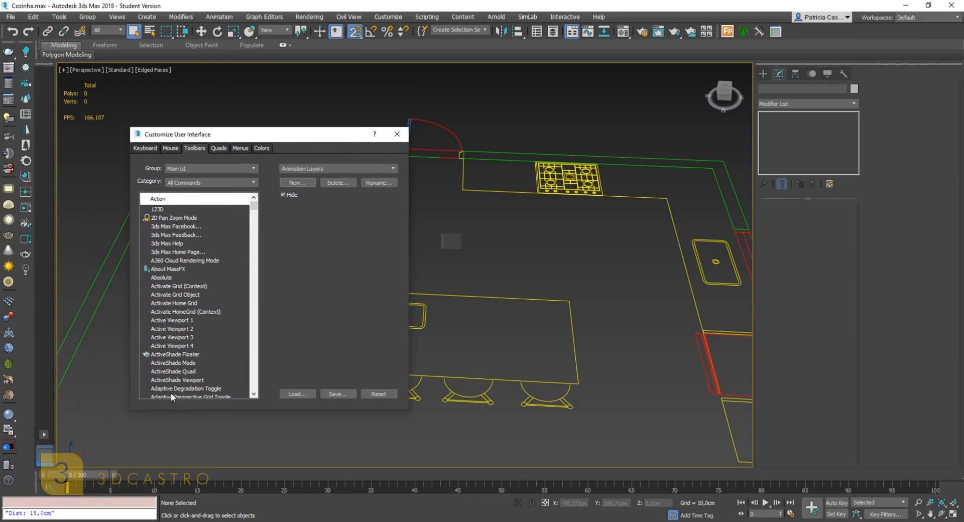
drag(442, 239, 512, 234)
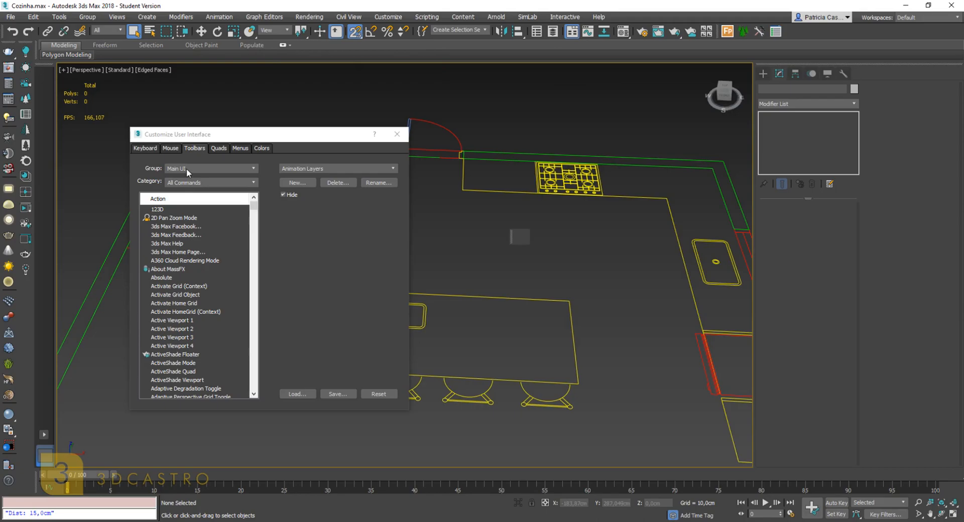
drag(214, 134, 295, 124)
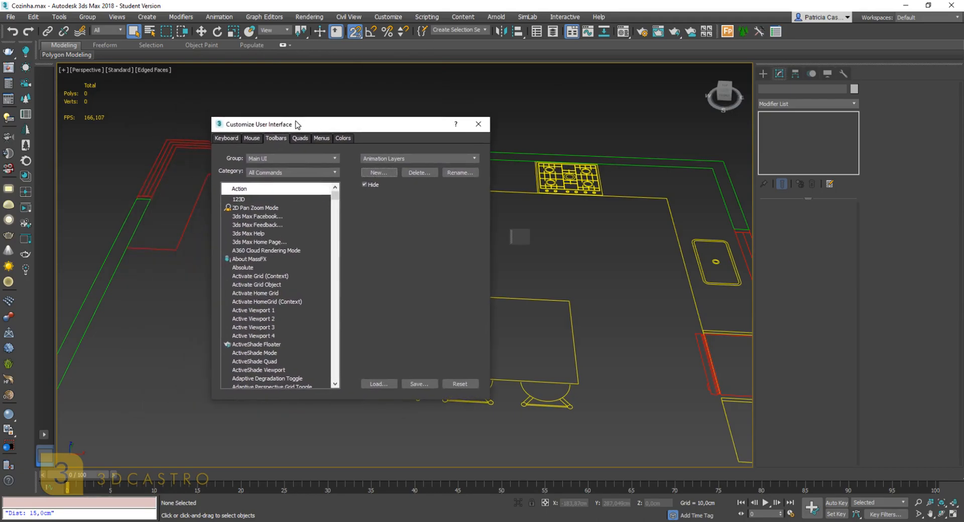
Review the available action groups, keep Main UI, and look through the first commands in its list
click(293, 158)
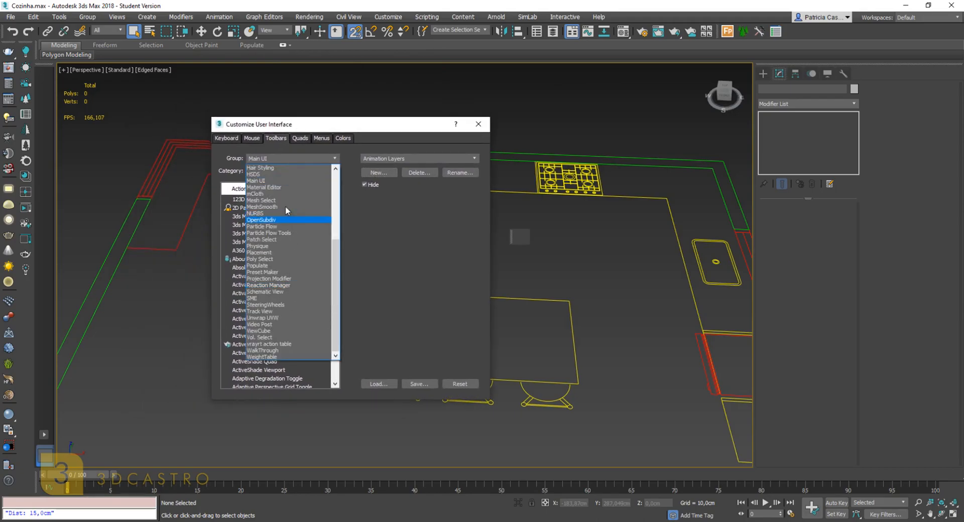
click(266, 160)
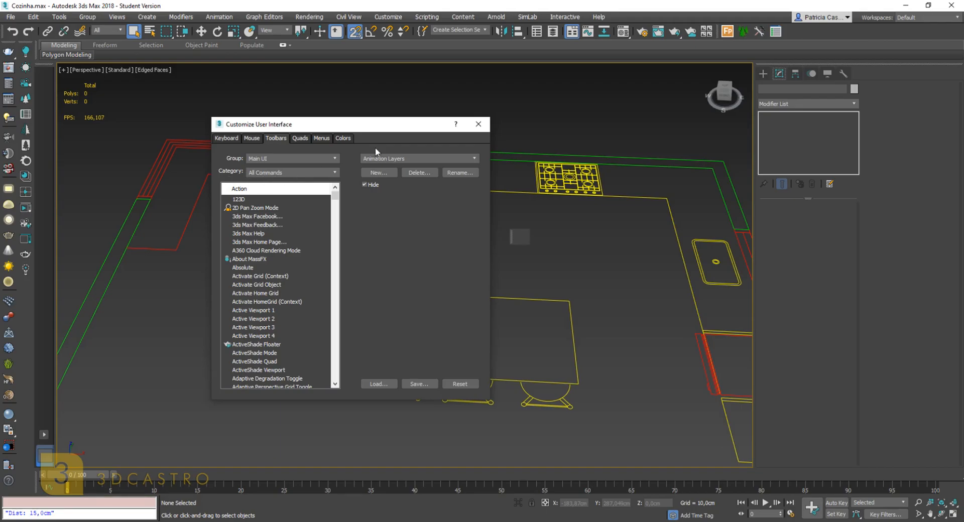
click(256, 210)
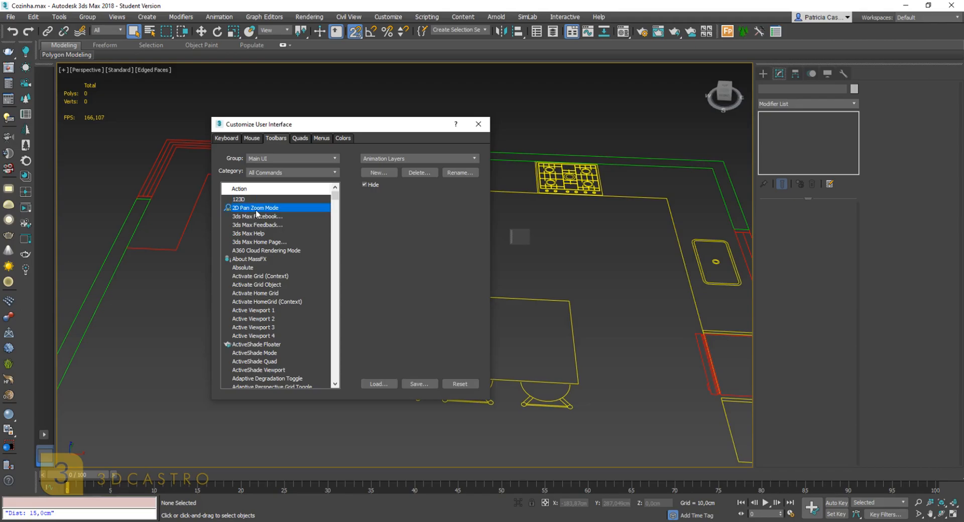
click(257, 225)
click(259, 234)
click(260, 242)
click(262, 260)
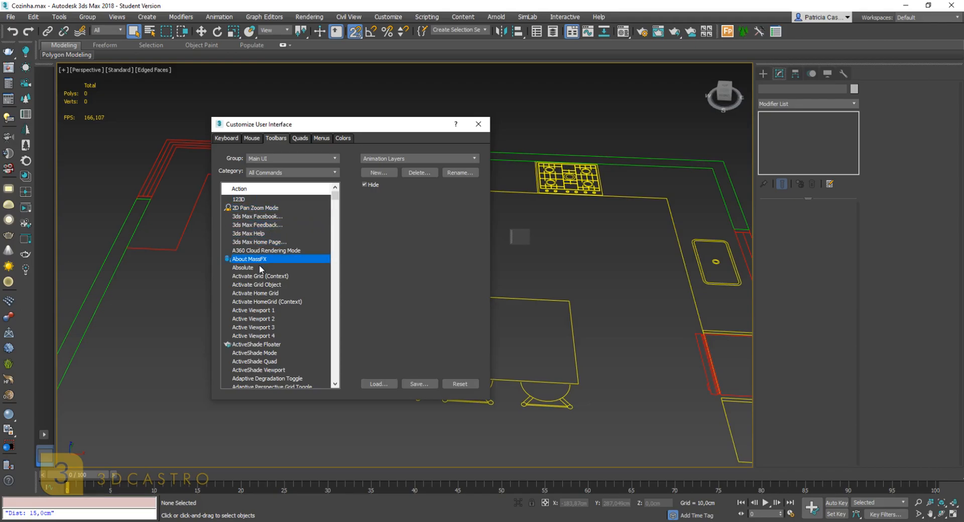
click(260, 267)
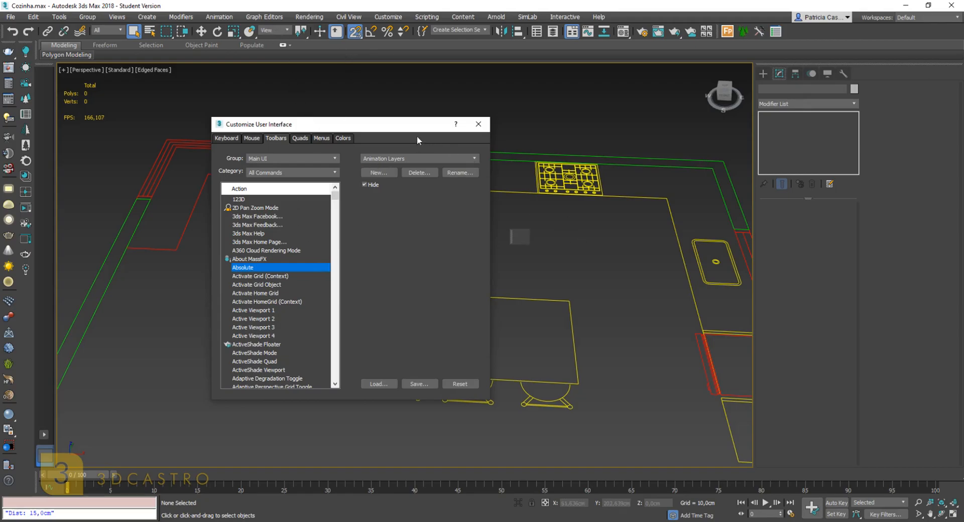
Find the Array command in the Main UI action list and add it to the empty floating Ferramentas toolbar
drag(416, 124, 418, 99)
scroll(298, 243, down, 2)
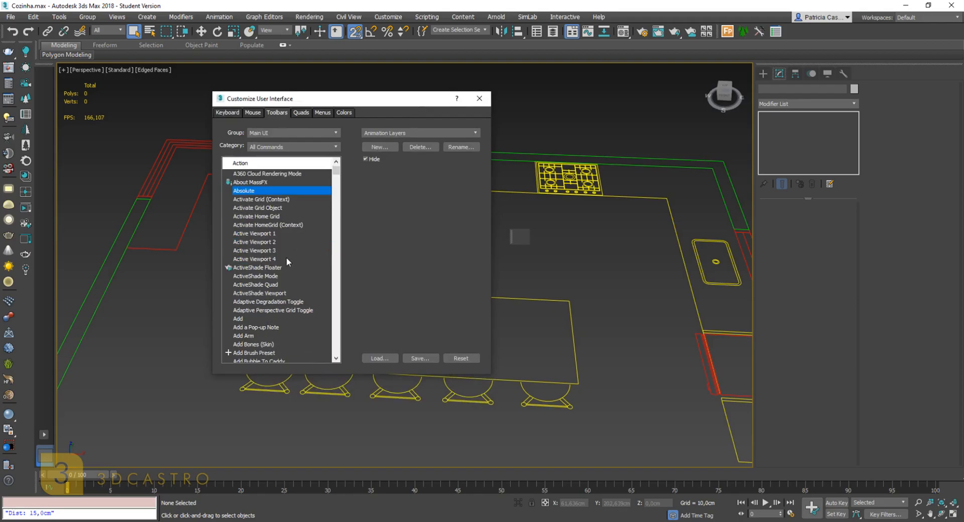
scroll(286, 259, down, 2)
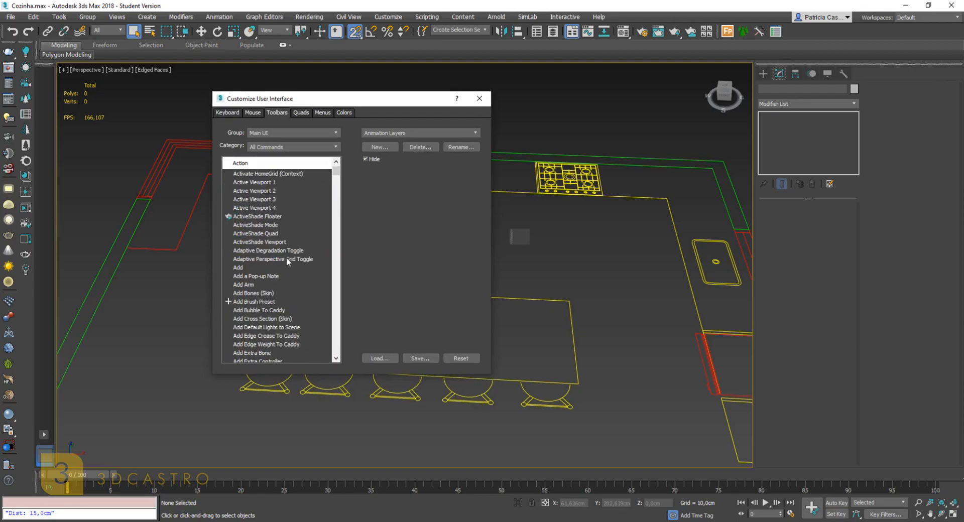
click(287, 259)
key(Down)
key(Down)
key(Down)
key(Down)
key(Down)
key(Down)
key(Down)
key(Down)
key(Down)
key(Down)
key(Down)
key(Down)
key(Down)
key(Down)
key(Down)
key(Down)
key(Down)
key(Down)
key(Down)
key(Down)
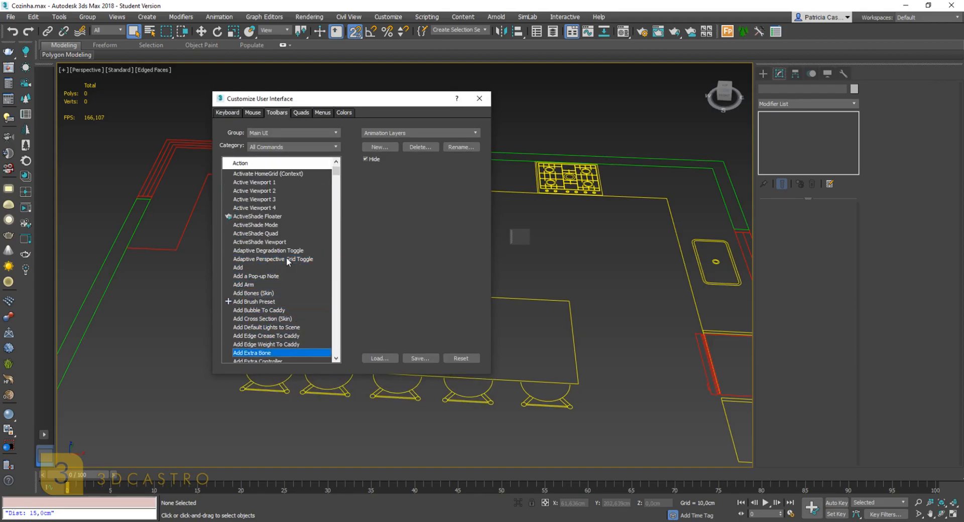
key(Down)
key(Down)
key(Down)
key(Down)
key(Down)
key(Down)
key(Down)
key(Down)
key(Down)
key(Down)
key(Down)
key(Down)
key(Down)
key(Down)
key(Down)
key(Down)
key(Down)
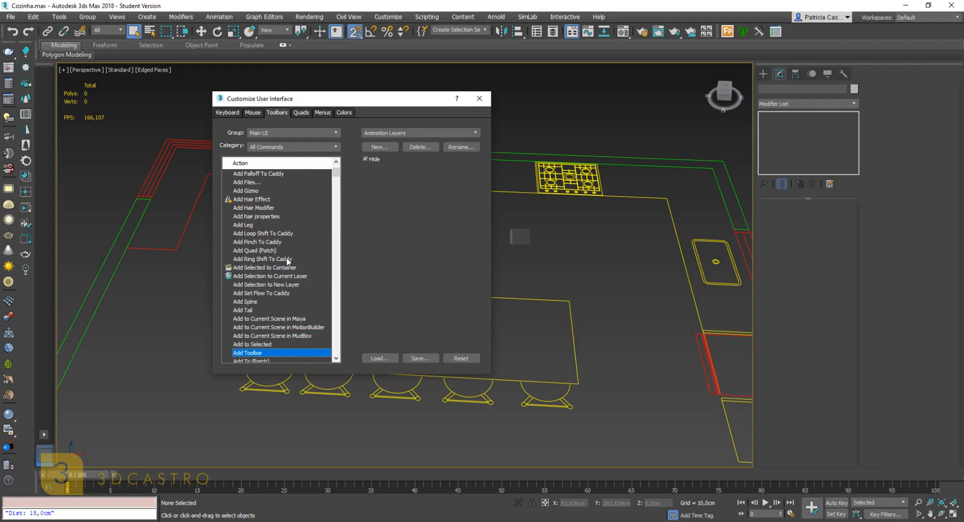
key(Down)
key(Down)
key(Down)
key(Down)
key(Down)
key(Down)
key(Down)
key(Down)
key(Down)
key(Down)
key(Down)
key(Down)
key(Down)
key(Down)
key(Down)
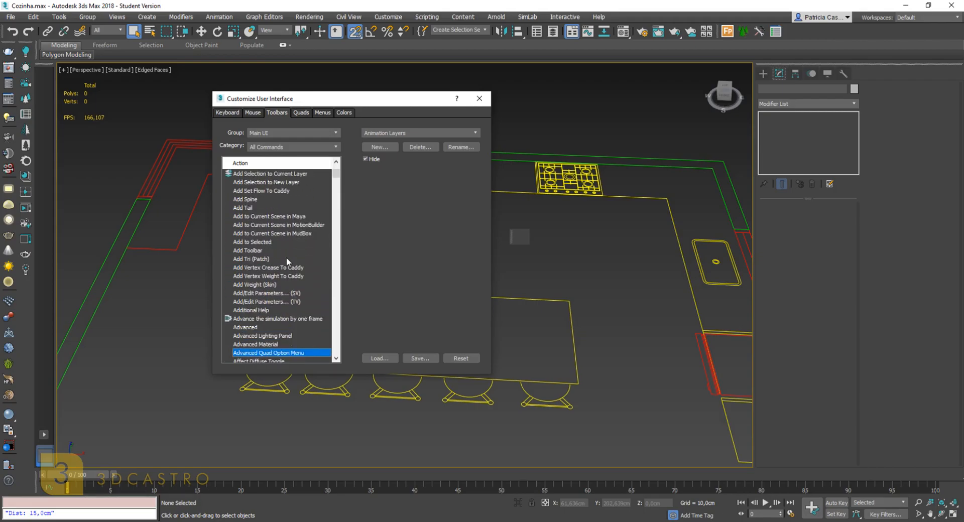
key(Down)
key(Down)
key(Down)
key(Down)
key(Down)
key(Down)
key(Down)
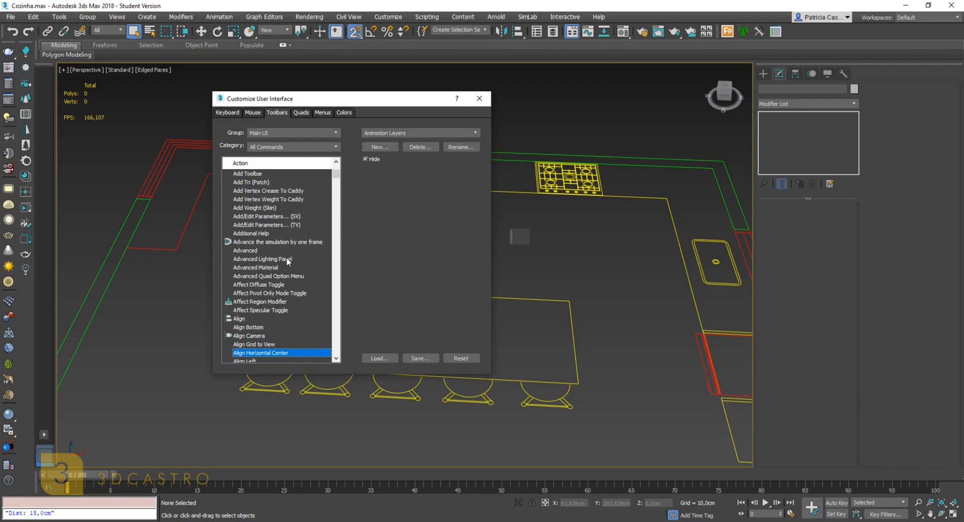
key(Down)
key(Down)
key(Down)
key(Down)
key(Down)
key(Down)
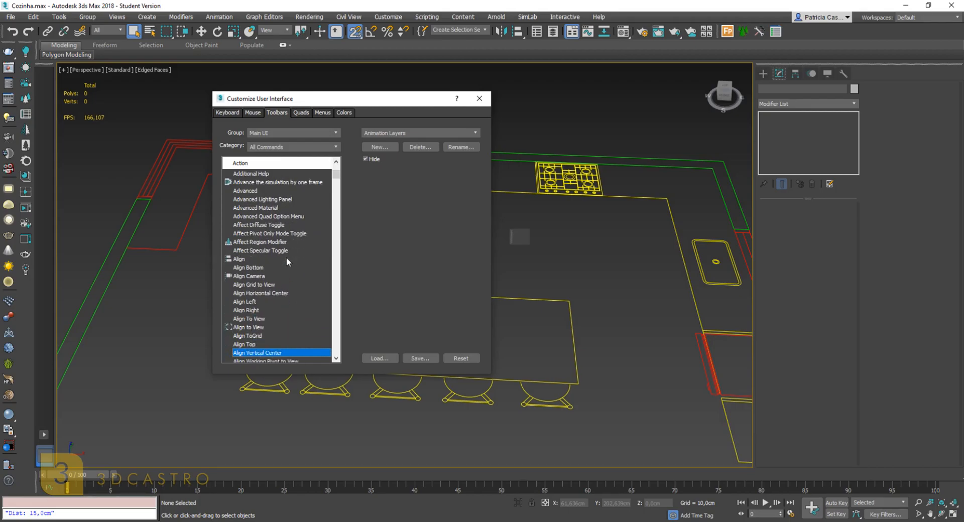
key(Down)
key(Down)
key(Down)
key(Down)
key(Down)
key(Down)
key(Down)
key(Down)
key(Down)
key(Down)
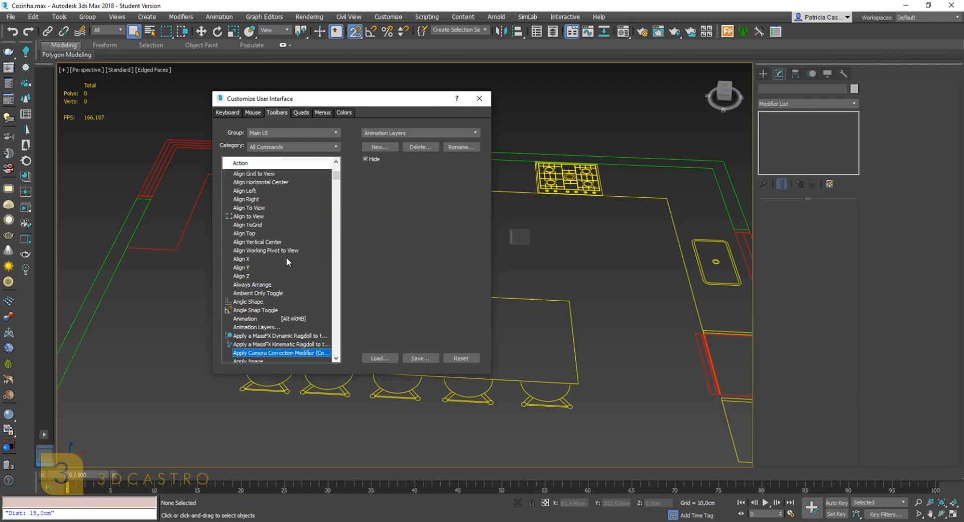
key(Down)
key(Down)
key(Down)
key(Down)
key(Down)
key(Down)
key(Down)
key(Down)
key(Down)
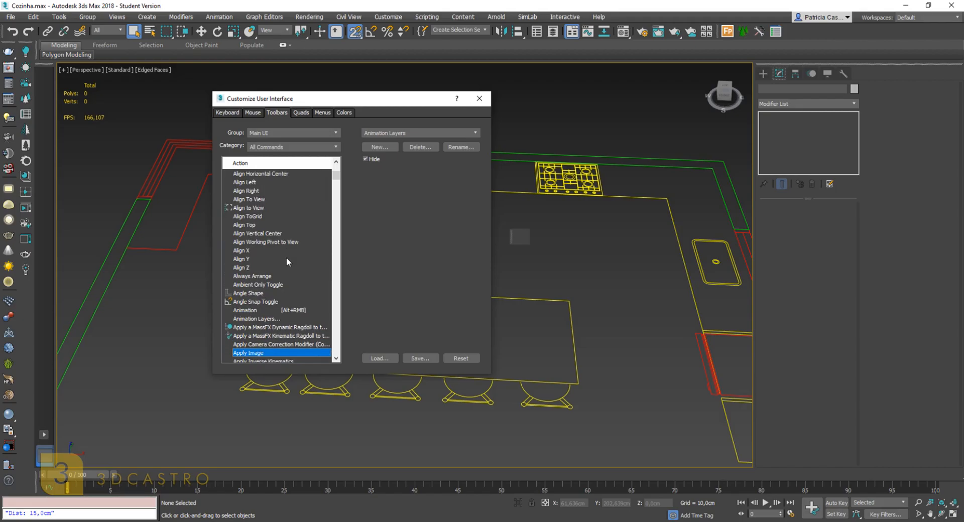
key(Down)
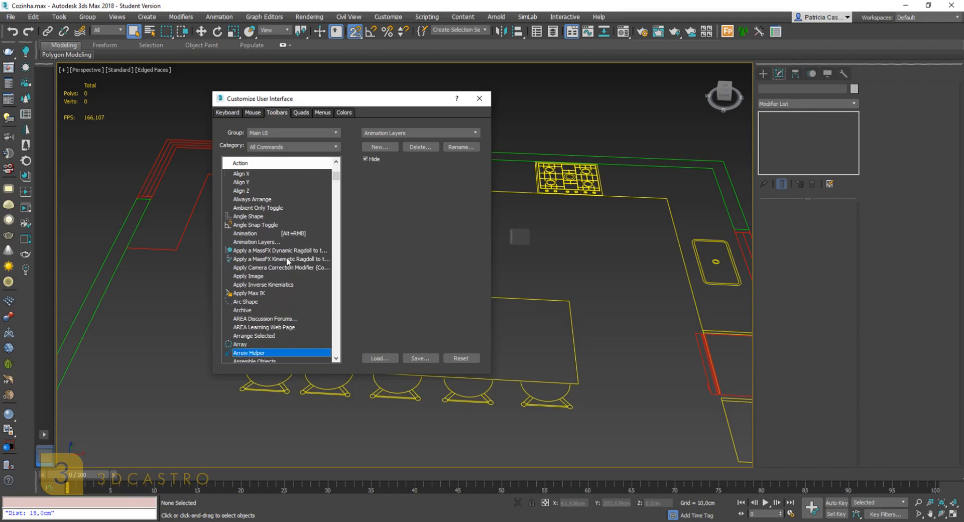
key(Up)
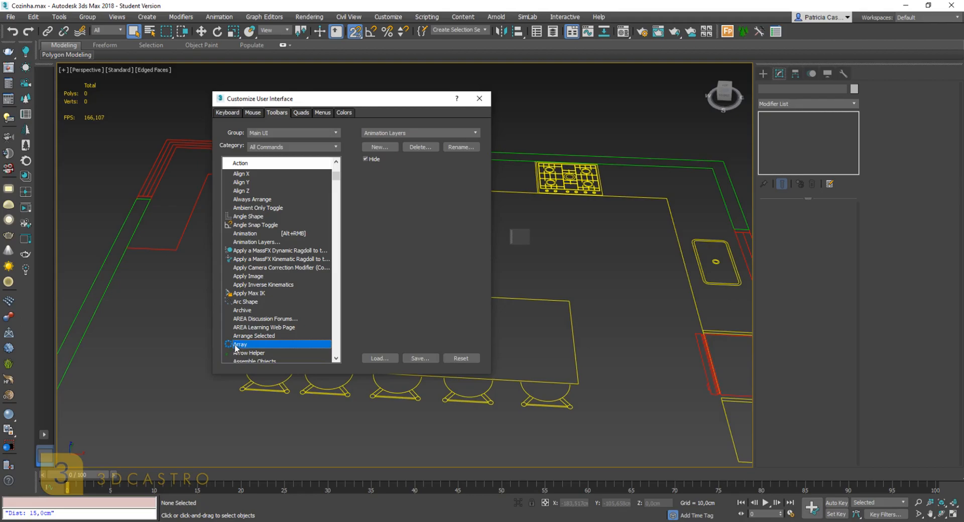
drag(236, 347, 520, 237)
Find the Boolean Compound Object command in the action list and add it to the Ferramentas toolbar beside Array
scroll(269, 334, down, 2)
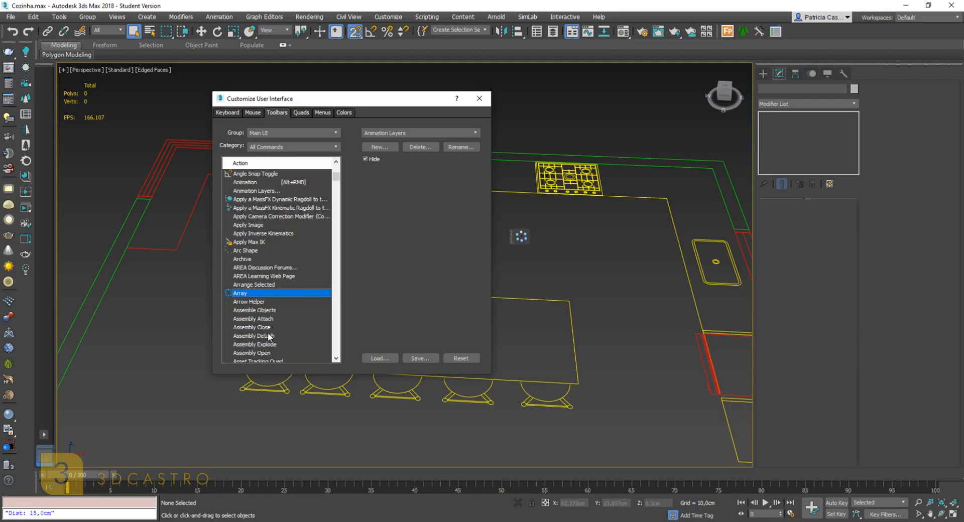
key(Down)
key(Down)
key(Down)
key(Down)
key(Down)
key(Down)
key(Down)
key(Down)
key(Down)
key(Down)
key(Down)
key(Down)
key(Down)
key(Down)
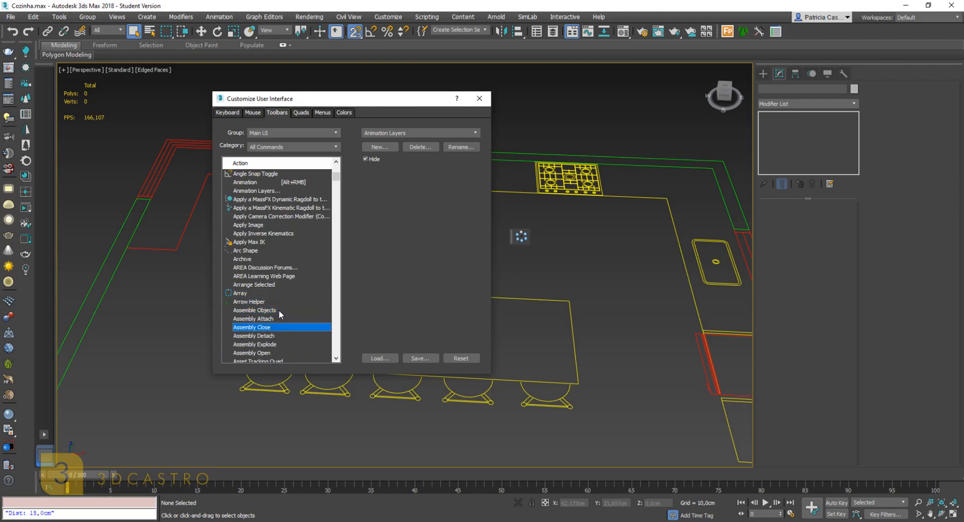
key(Down)
key(Down)
key(Down)
key(Down)
key(Down)
key(Down)
key(Down)
key(Down)
key(Down)
key(Down)
key(Down)
key(Down)
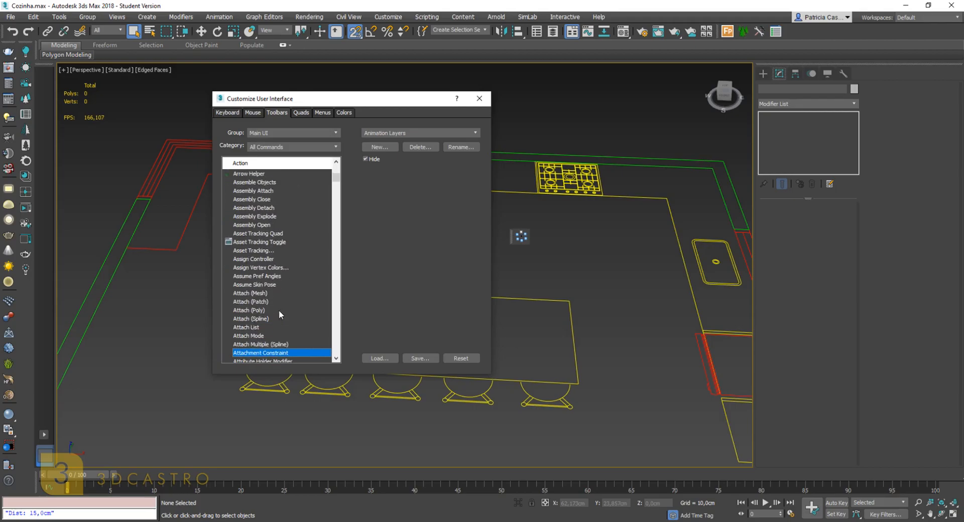
key(Down)
key(Down)
key(Down)
key(Down)
key(Down)
key(Down)
key(Down)
key(Down)
key(Down)
key(Down)
key(Down)
key(Down)
key(Down)
key(Down)
key(Down)
key(Down)
key(Down)
key(Down)
key(Down)
key(Down)
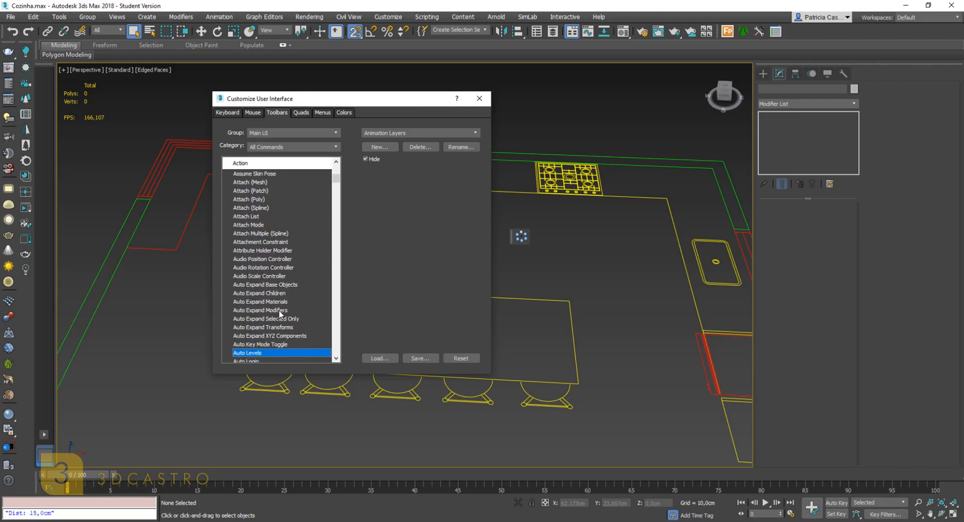
key(Down)
key(Down)
key(Down)
key(Down)
key(Down)
key(Down)
key(Down)
key(Down)
key(Down)
key(Down)
key(Down)
key(Down)
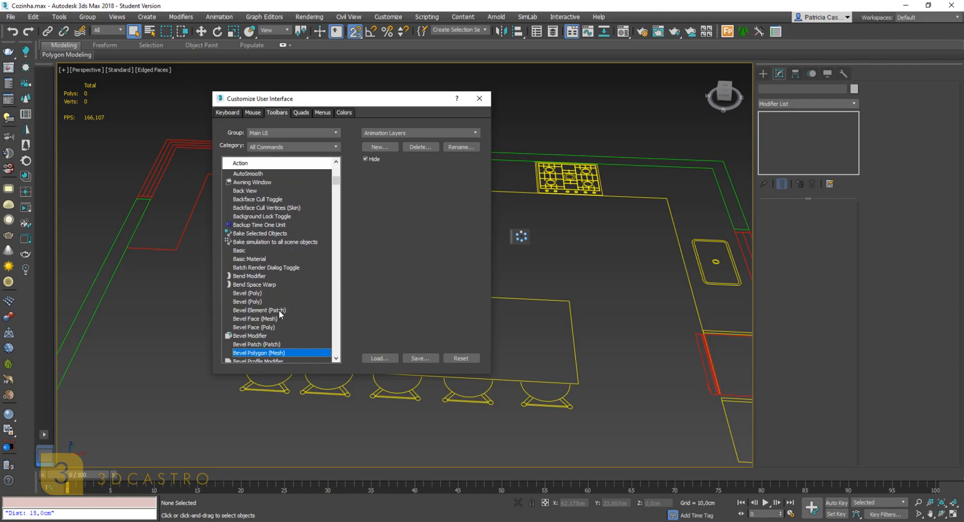
key(Down)
key(Down)
key(Down)
key(Down)
key(Down)
key(Down)
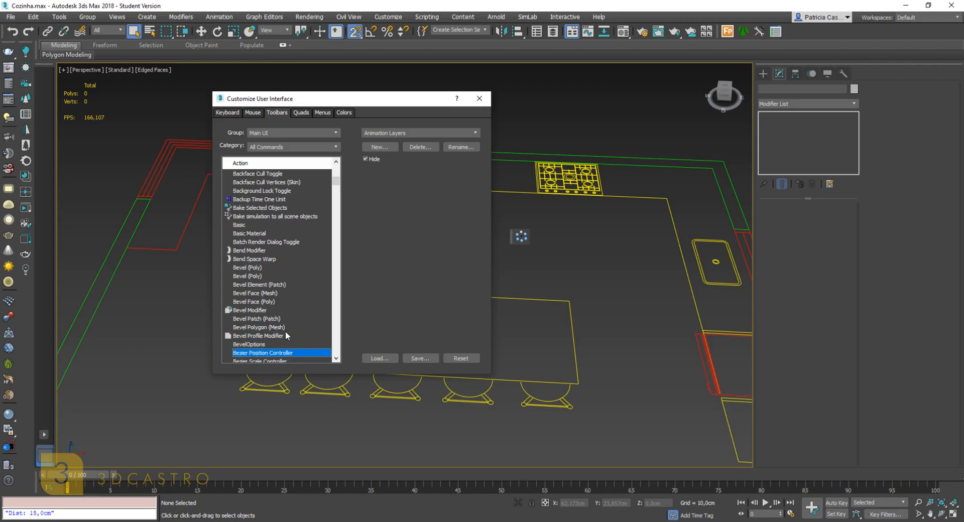
key(Down)
key(Down)
key(Down)
key(Down)
key(Down)
key(Down)
key(Down)
key(Down)
key(Down)
key(Down)
key(Down)
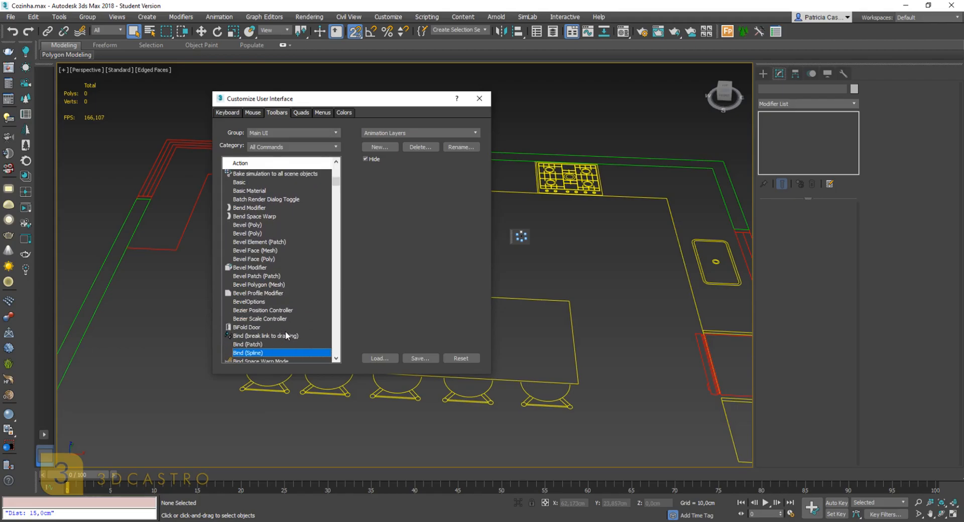
key(Down)
key(Down)
key(Down)
key(Down)
key(Down)
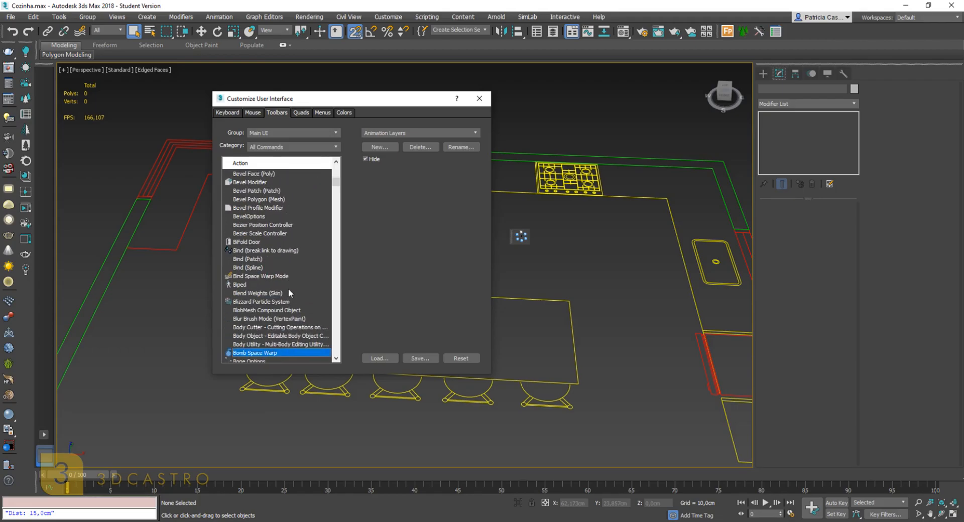
key(Down)
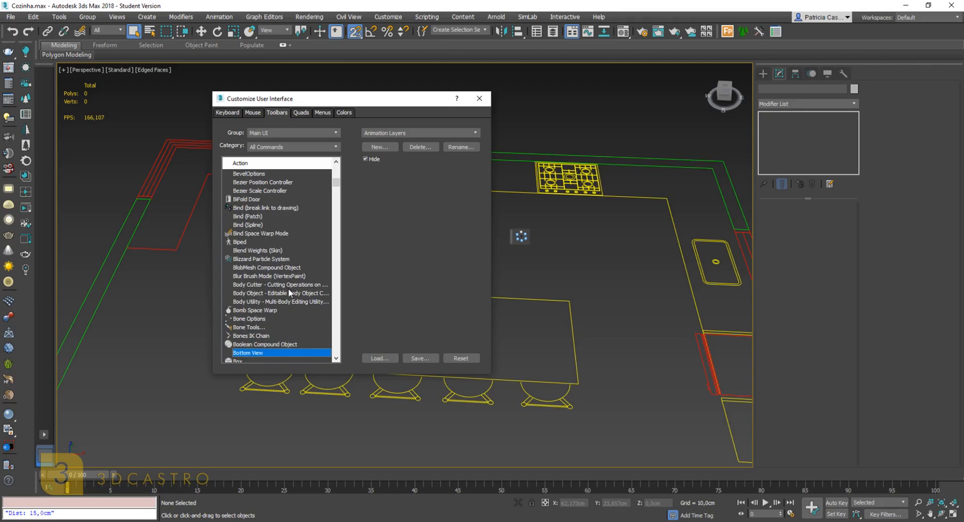
click(271, 346)
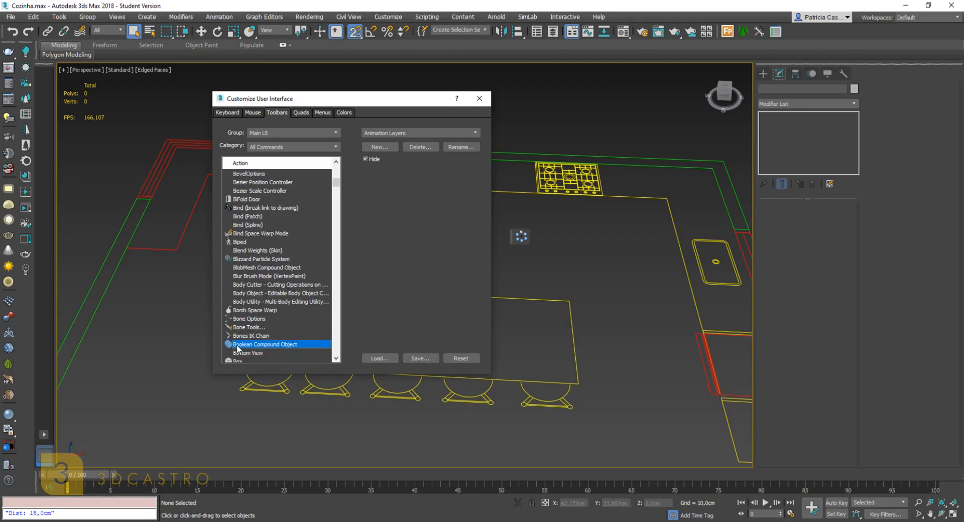
drag(232, 345, 523, 244)
Find the Center Pivot command in the action list and add it to the floating Ferramentas toolbar
key(Down)
key(Down)
key(Down)
key(Down)
key(Down)
key(Down)
key(Down)
key(Down)
key(Down)
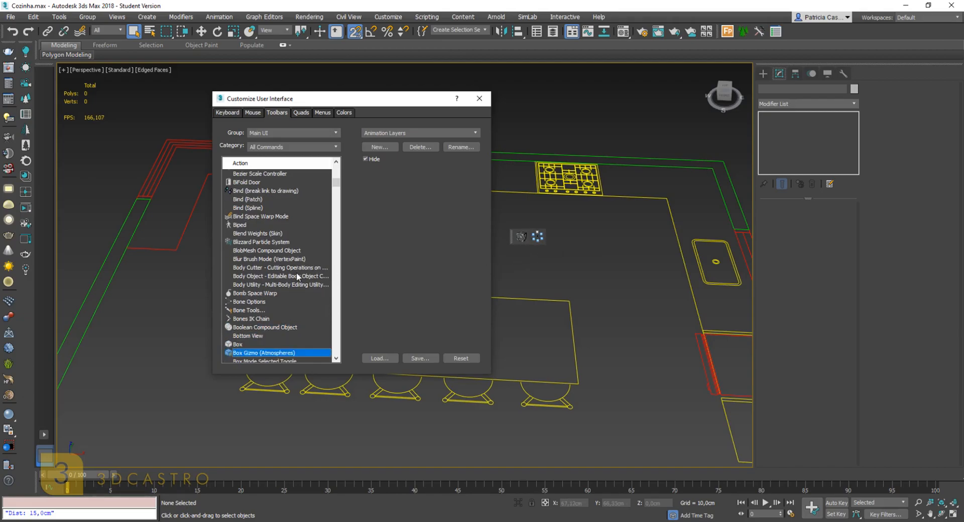
key(Down)
key(Down)
key(Down)
key(Down)
key(Down)
key(Down)
key(Down)
key(Down)
key(Down)
key(Down)
key(Down)
key(Down)
key(Down)
key(Down)
key(Down)
key(Down)
key(Down)
key(Down)
key(Down)
key(Down)
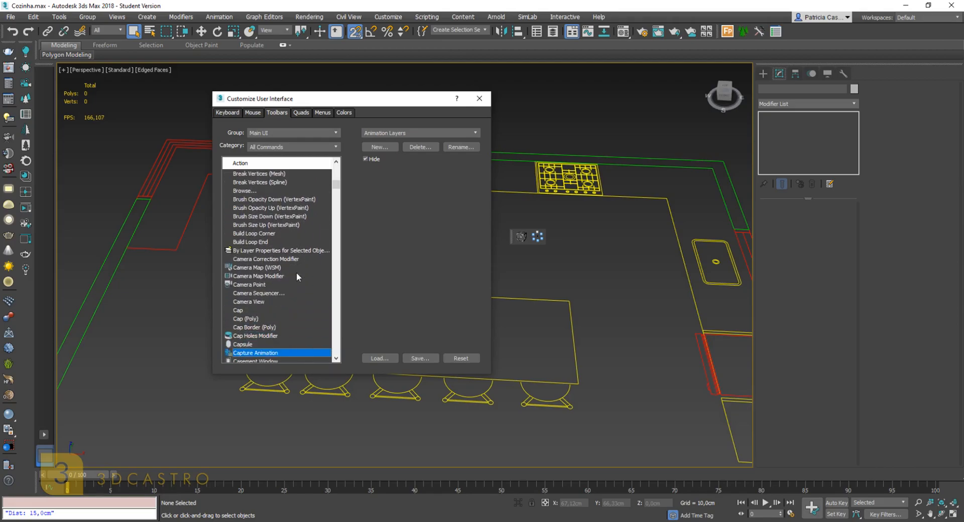
key(Down)
key(Down)
key(Down)
key(Down)
key(Down)
key(Down)
key(Down)
key(Down)
key(Down)
key(Down)
key(Down)
key(Down)
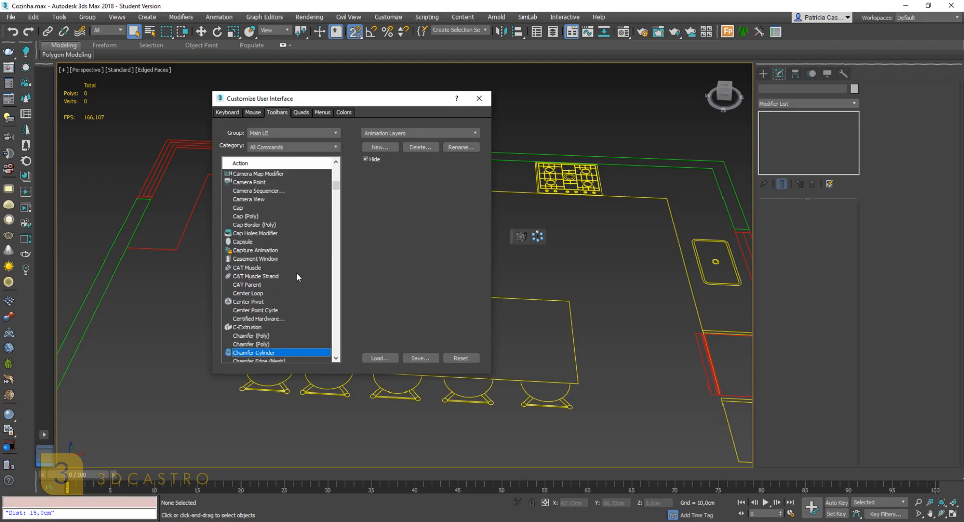
click(246, 302)
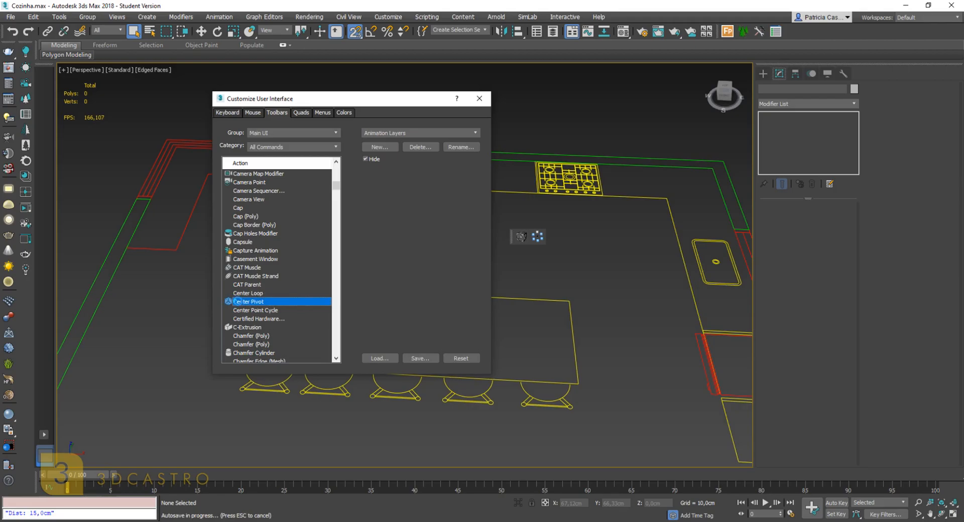
drag(236, 302, 519, 240)
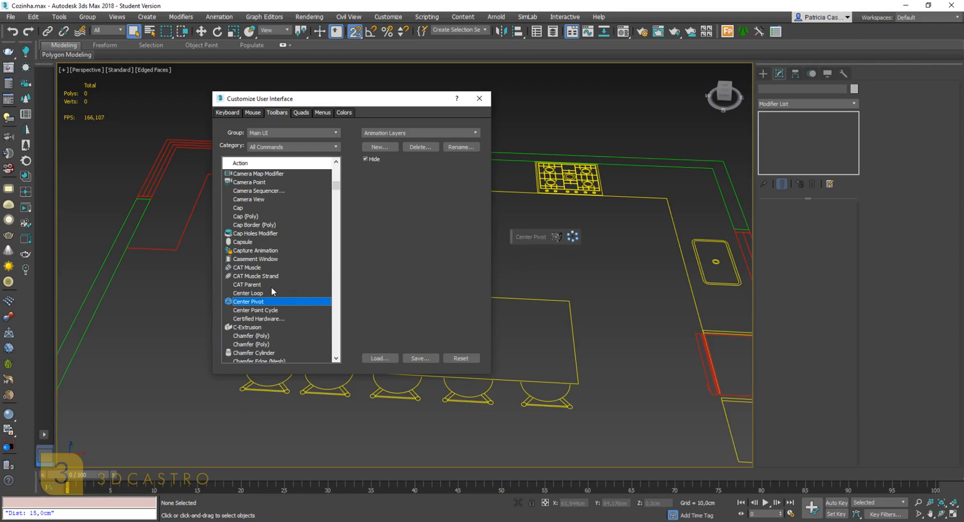
Add the first Chamfer (Poly) command from the action list to the floating toolbar and try its new button
key(Down)
key(Down)
key(Down)
key(Down)
key(Down)
key(Down)
key(Down)
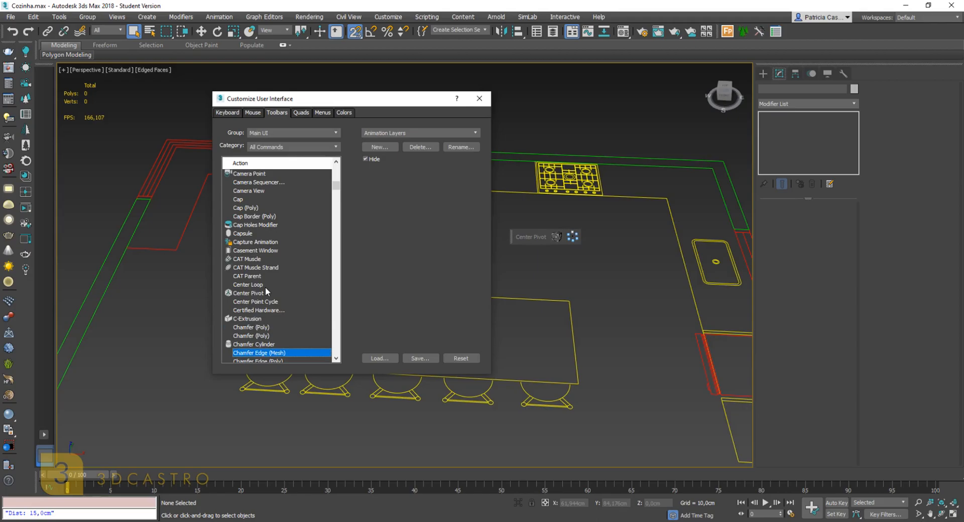
click(250, 327)
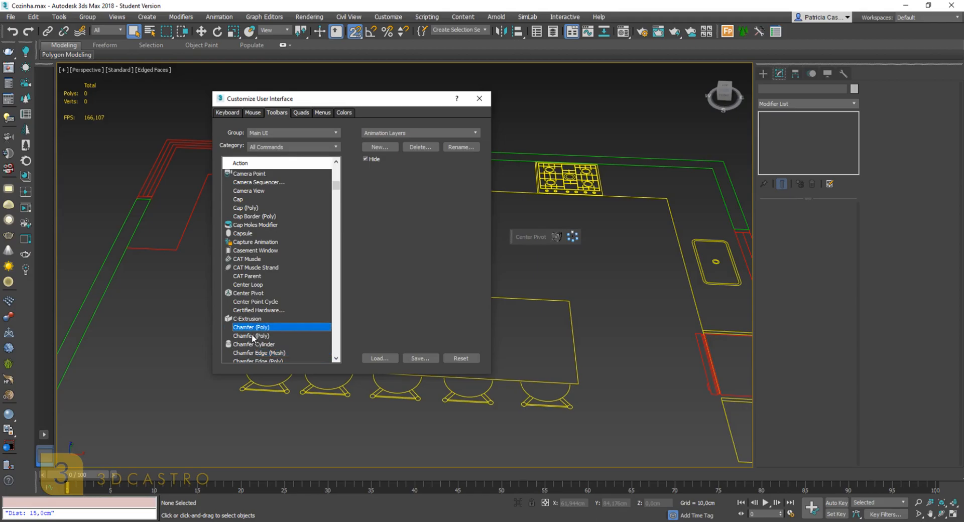
drag(247, 329, 516, 237)
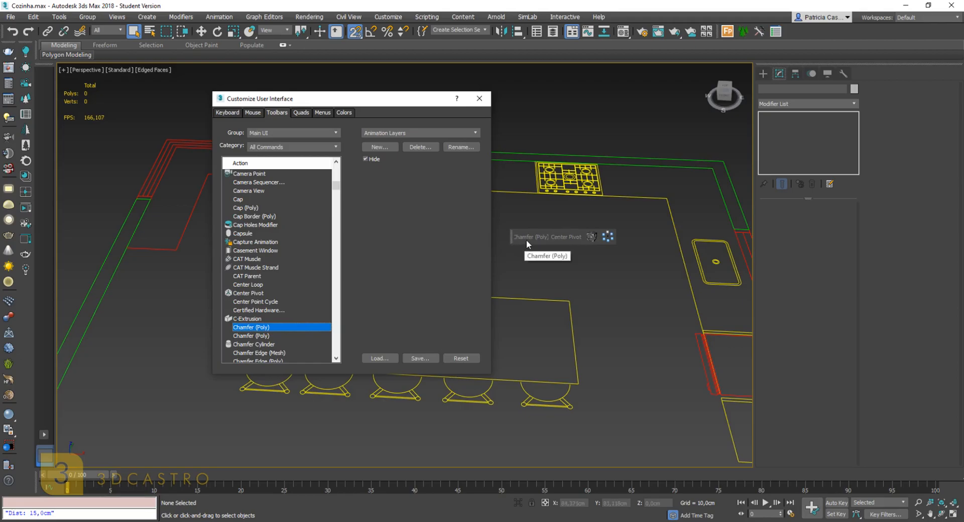
click(527, 239)
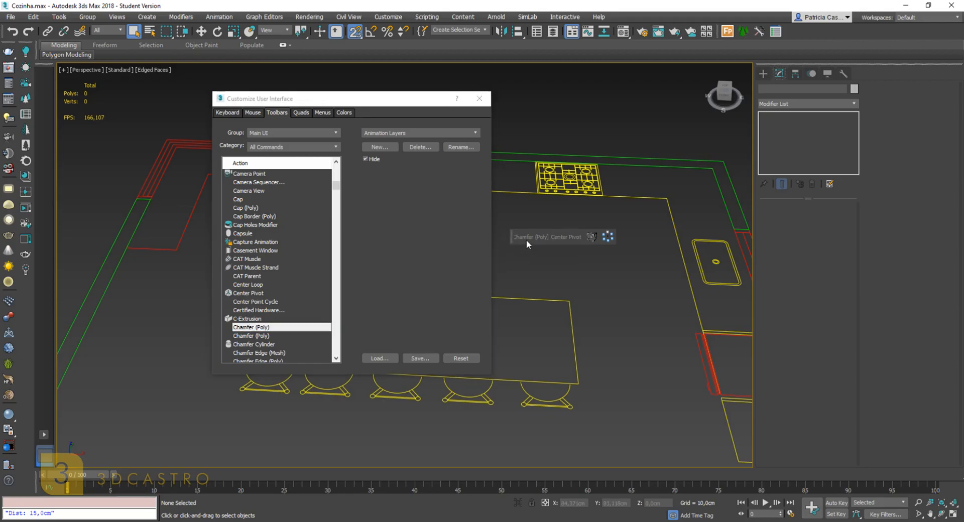
Find the Chamfer Modifier command in the action list and add it to the floating Ferramentas toolbar beside Chamfer (Poly)
click(262, 335)
key(Down)
key(Down)
key(Down)
key(Down)
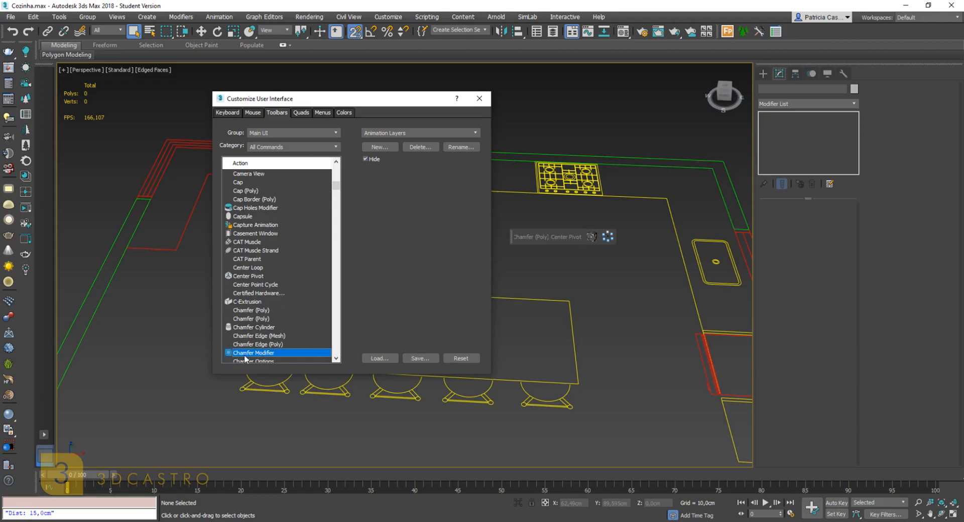
drag(245, 358, 538, 236)
Look through the action list from the Chamfer entries past the Connect, Convert and Create commands for another command for the toolbar
key(Down)
key(Down)
key(Down)
key(Down)
key(Down)
key(Down)
key(Down)
key(Down)
key(Down)
key(Down)
key(Down)
key(Down)
key(Down)
key(Down)
key(Down)
key(Down)
key(Down)
key(Down)
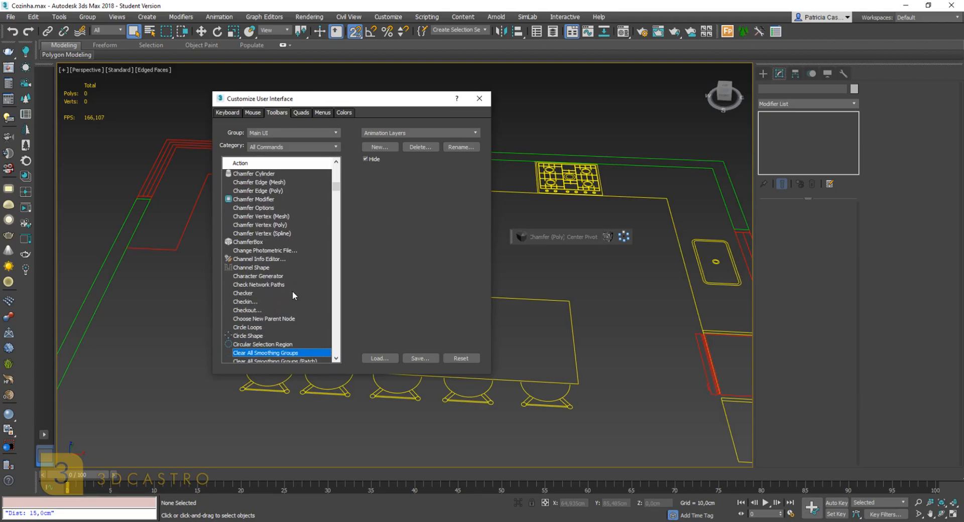
key(Down)
key(Down)
key(Down)
key(Down)
key(Down)
key(Down)
key(Down)
key(Down)
key(Down)
key(Down)
key(Down)
key(Down)
key(Down)
key(Down)
key(Down)
key(Down)
key(Down)
key(Down)
key(Down)
key(Down)
key(Down)
key(Down)
key(Down)
key(Down)
key(Down)
key(Down)
key(Down)
key(Down)
key(Down)
key(Down)
key(Down)
key(Down)
key(Down)
key(Down)
key(Down)
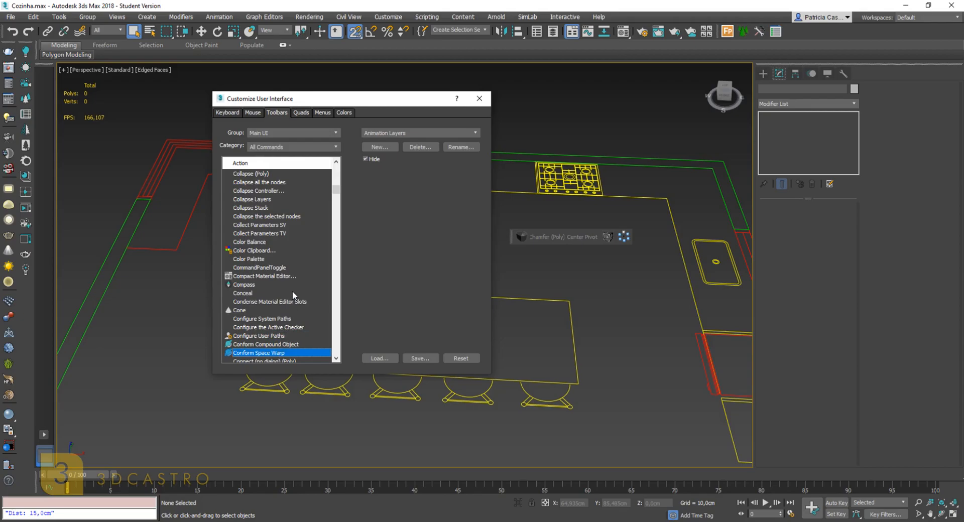
key(Down)
key(Down)
key(Down)
key(Down)
key(Down)
key(Down)
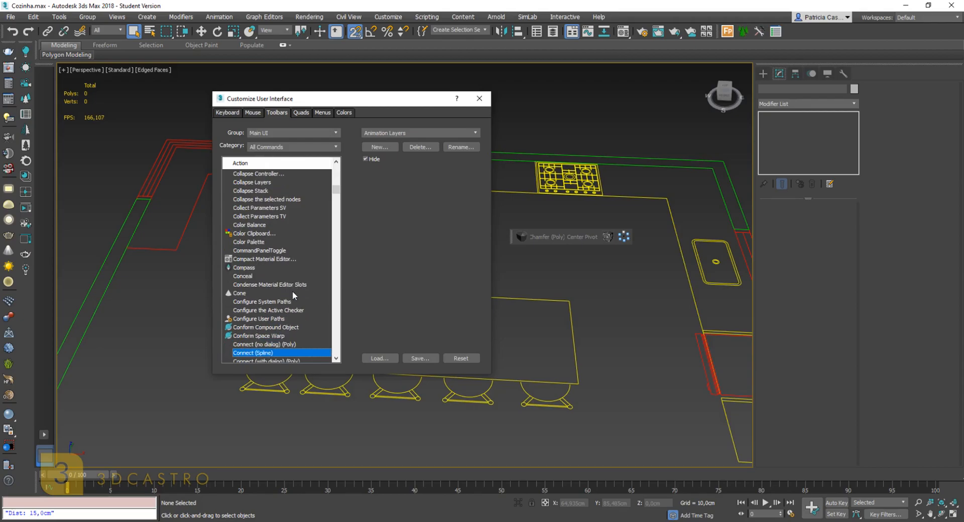
key(Down)
key(Down)
key(Down)
key(Down)
key(Down)
key(Down)
key(Down)
key(Down)
key(Down)
key(Down)
key(Down)
key(Down)
key(Down)
key(Down)
key(Down)
key(Down)
key(Down)
key(Down)
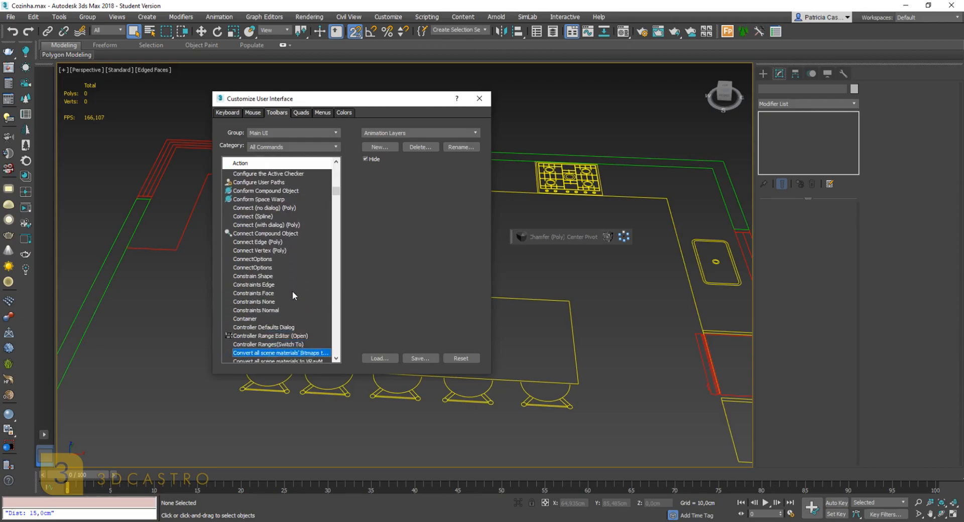
key(Down)
key(Down)
key(Down)
key(Down)
key(Down)
key(Down)
key(Down)
key(Down)
key(Down)
key(Down)
key(Down)
key(Down)
key(Down)
key(Down)
key(Down)
key(Down)
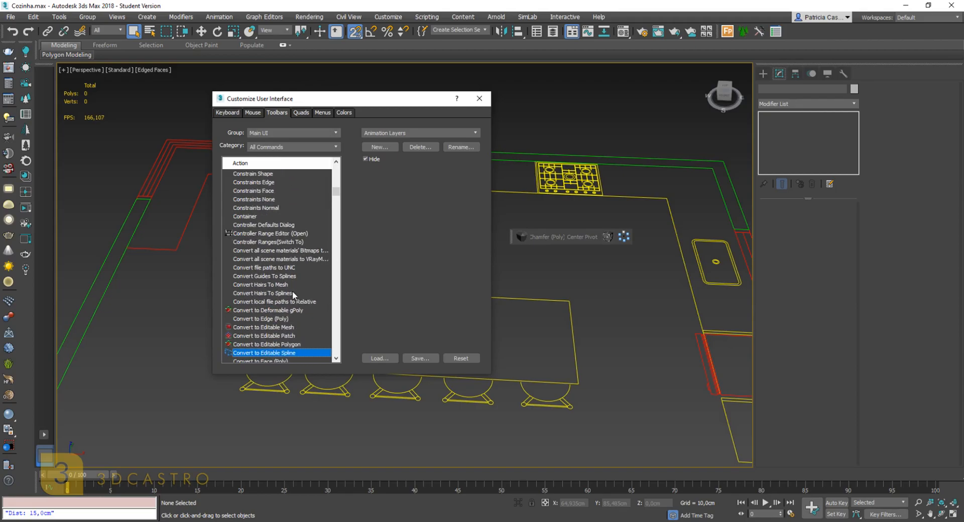
key(Down)
key(Down)
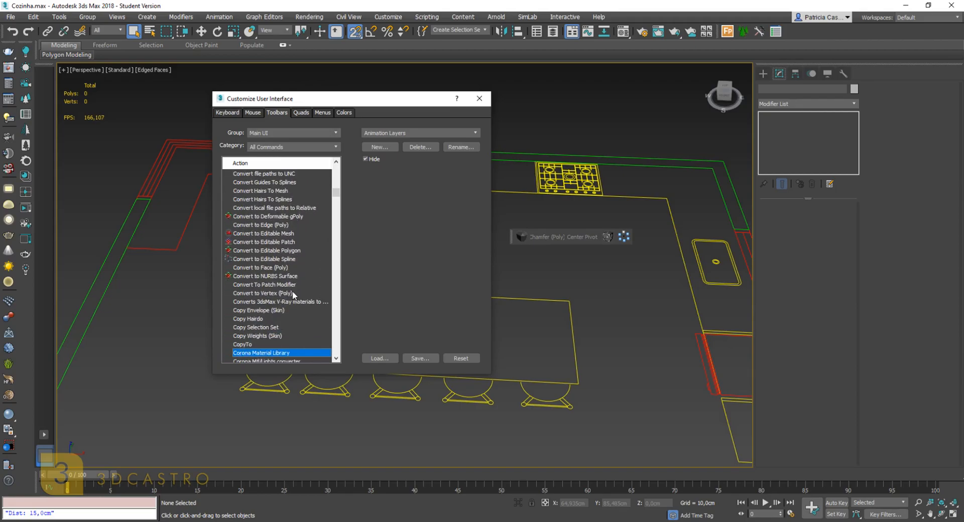
key(Down)
key(Down)
key(Down)
key(Down)
key(Down)
key(Down)
key(Down)
key(Down)
key(Down)
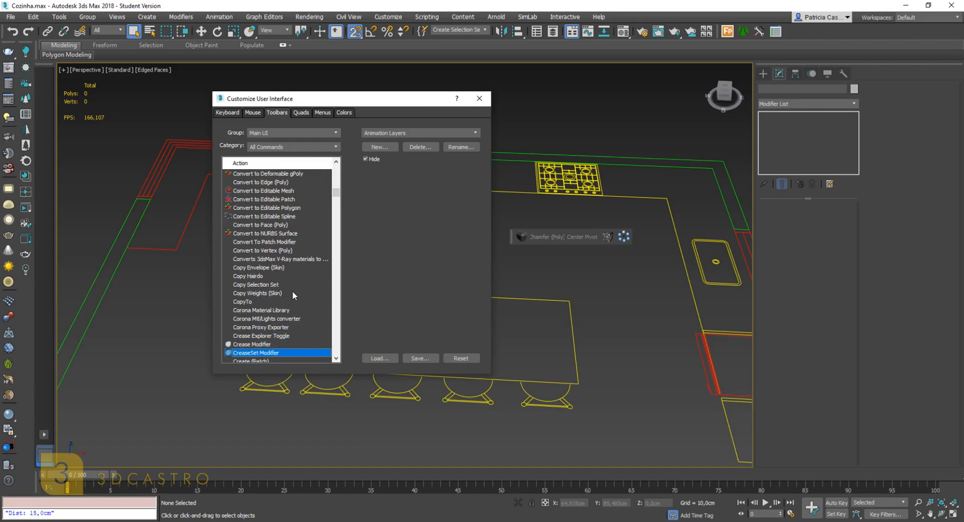
key(Down)
key(Down)
key(Down)
key(Down)
key(Down)
key(Down)
key(Down)
key(Down)
key(Down)
key(Down)
key(Down)
key(Down)
key(Down)
key(Down)
key(Down)
key(Down)
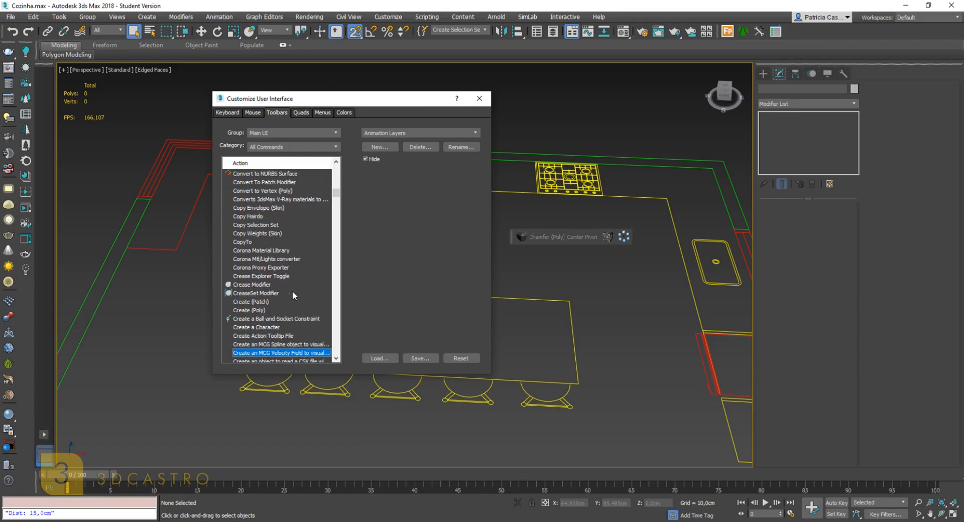
key(Down)
key(Down)
key(Down)
key(Down)
key(Down)
key(Down)
key(Down)
key(Down)
key(Down)
key(Down)
key(Down)
key(Down)
key(Down)
key(Down)
key(Down)
key(Down)
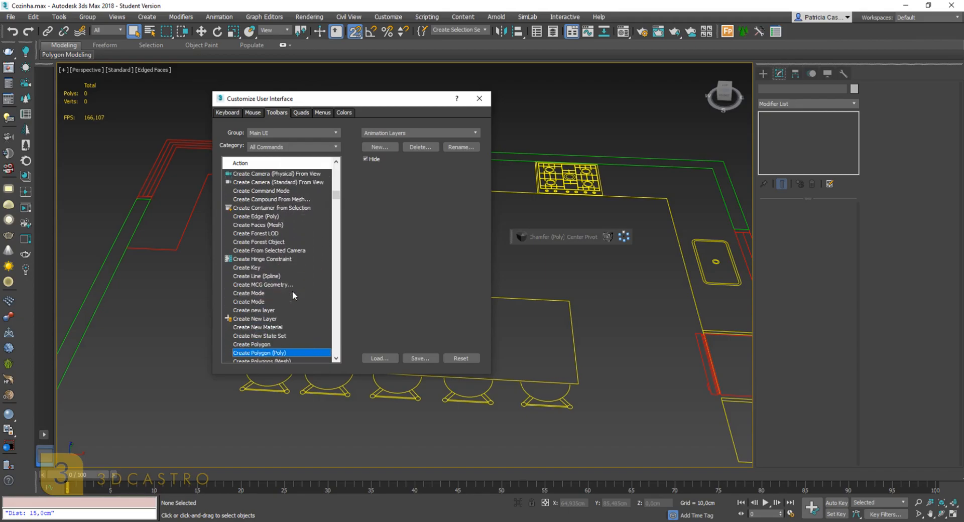
key(Down)
key(Down)
key(Down)
key(Down)
key(Down)
key(Down)
key(Down)
key(Down)
key(Down)
key(Down)
key(Down)
key(Down)
key(Down)
key(Down)
key(Down)
key(Down)
key(Down)
key(Down)
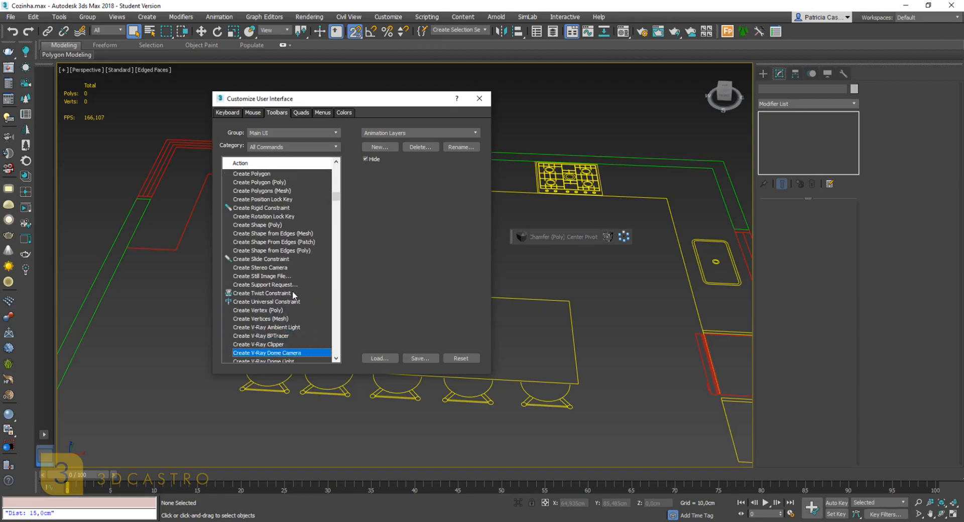
Look through the action list from the Create V-Ray entries past the Cut, Delete, Detach and Display commands to the Edit commands for another toolbar command
key(Down)
key(Down)
key(Down)
key(Down)
key(Down)
key(Down)
key(Down)
key(Down)
key(Down)
key(Down)
key(Down)
key(Down)
key(Down)
key(Down)
key(Down)
key(Down)
key(Down)
key(Down)
key(Down)
key(Down)
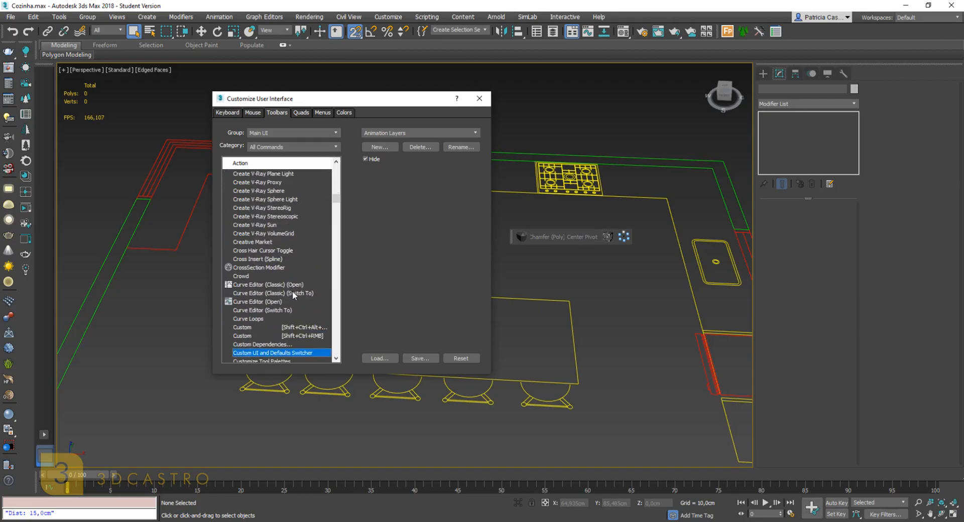
key(Down)
key(Down)
key(Down)
key(Down)
key(Down)
key(Down)
key(Down)
key(Down)
key(Down)
key(Down)
key(Down)
key(Down)
key(Down)
key(Down)
key(Down)
key(Down)
key(Down)
key(Down)
key(Down)
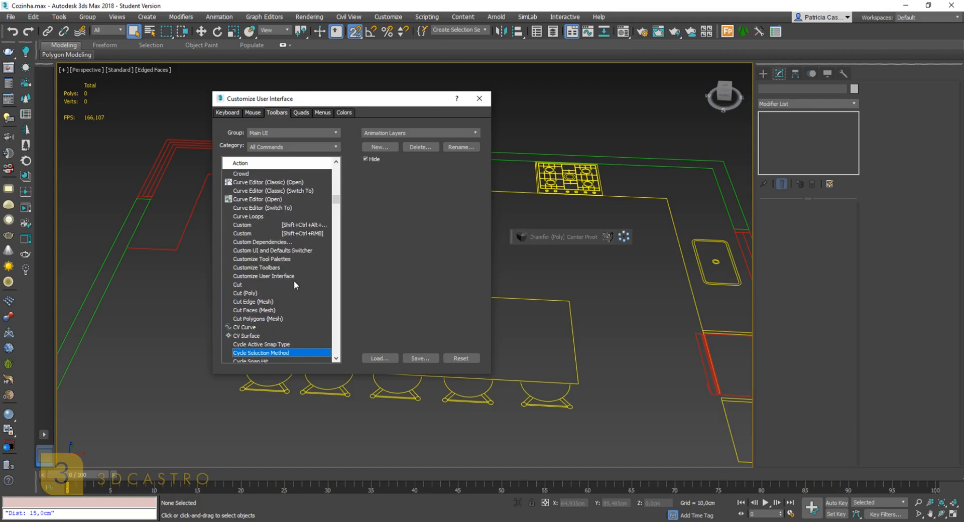
key(Down)
key(Down)
key(Down)
key(Down)
key(Down)
key(Down)
key(Down)
key(Down)
key(Down)
key(Down)
key(Down)
key(Down)
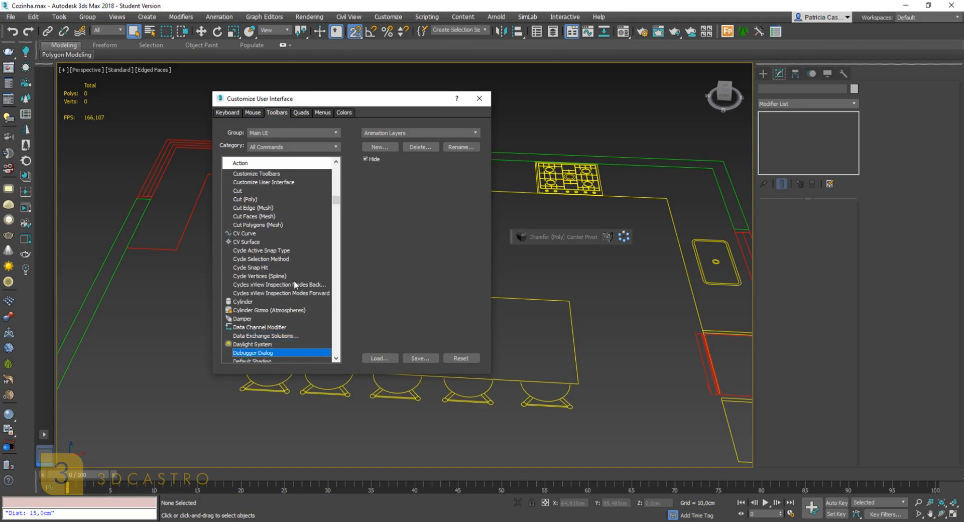
key(Down)
key(Down)
key(Down)
key(Down)
key(Down)
key(Down)
key(Down)
key(Down)
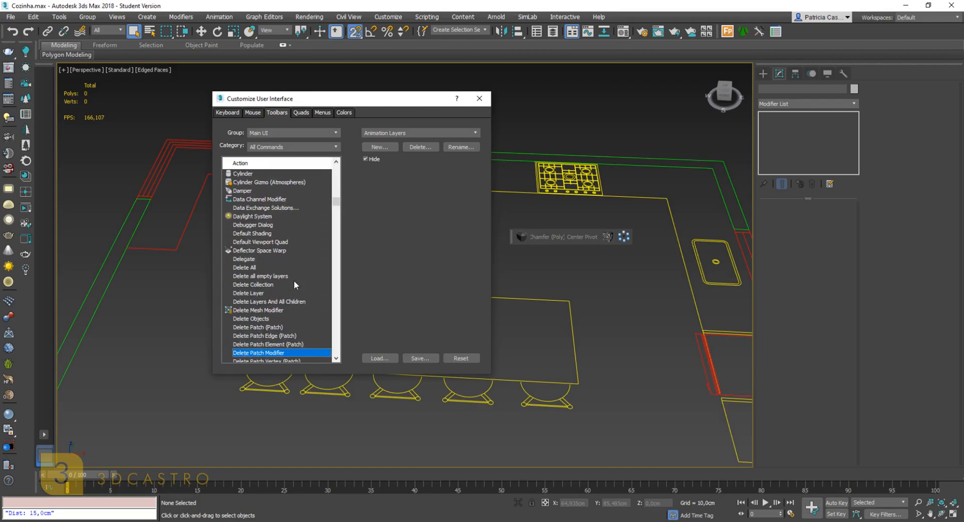
key(Down)
key(Down)
key(Down)
key(Down)
key(Down)
key(Down)
key(Down)
key(Down)
key(Down)
key(Down)
key(Down)
key(Down)
key(Down)
key(Down)
key(Down)
key(Down)
key(Down)
key(Down)
key(Down)
key(Down)
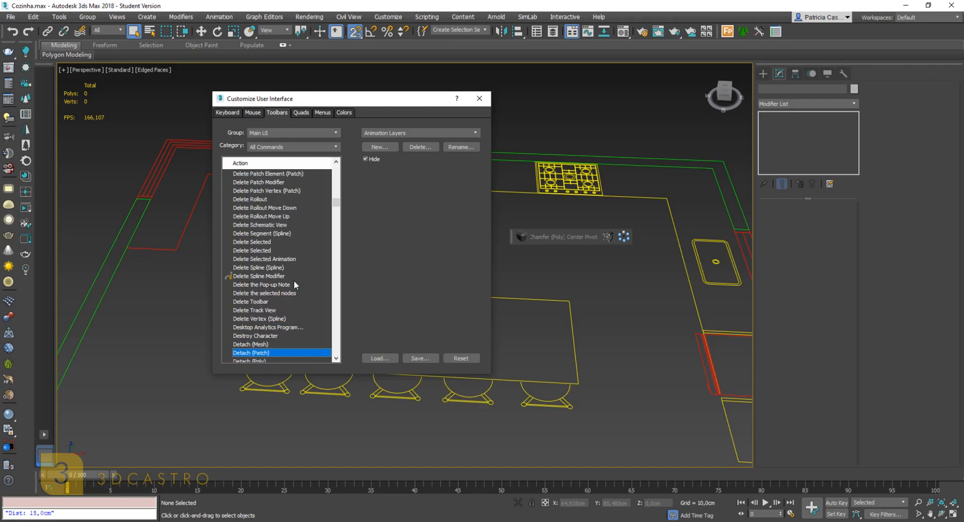
key(Down)
key(Down)
key(Down)
key(Down)
key(Down)
key(Down)
key(Down)
key(Down)
key(Down)
key(Down)
key(Down)
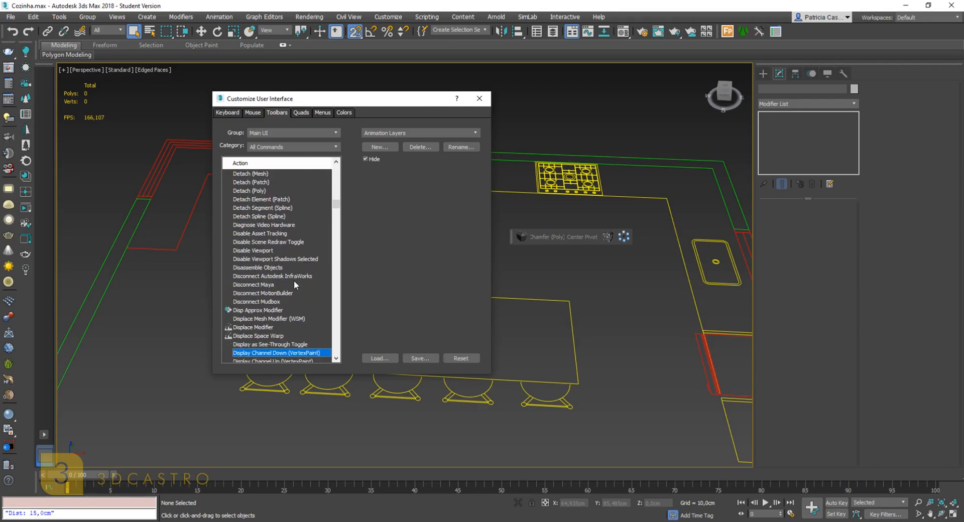
key(Down)
key(Down)
key(Down)
key(Down)
key(Down)
key(Down)
key(Down)
key(Down)
key(Down)
key(Down)
key(Down)
key(Down)
key(Down)
key(Down)
key(Down)
key(Down)
key(Down)
key(Down)
key(Down)
key(Down)
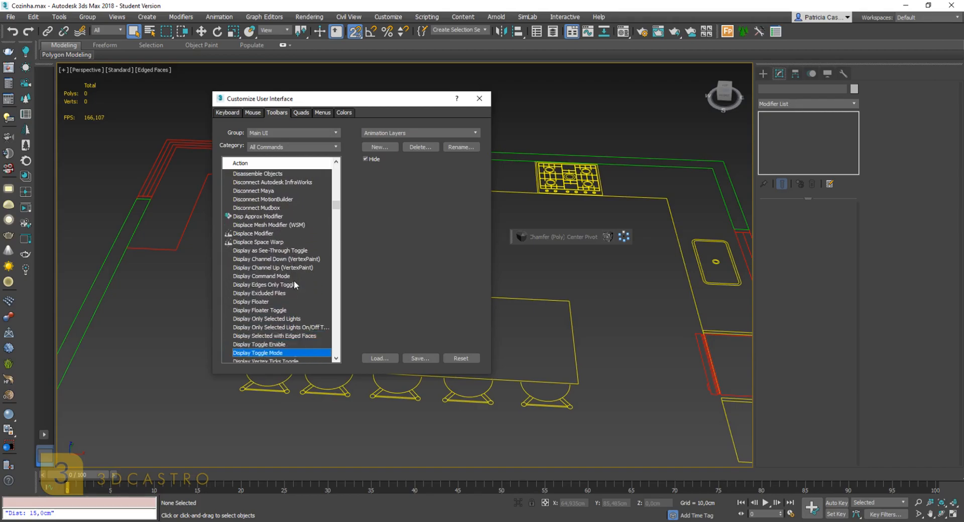
key(Down)
key(Down)
key(Down)
key(Down)
key(Down)
key(Down)
key(Down)
key(Down)
key(Down)
key(Down)
key(Down)
key(Down)
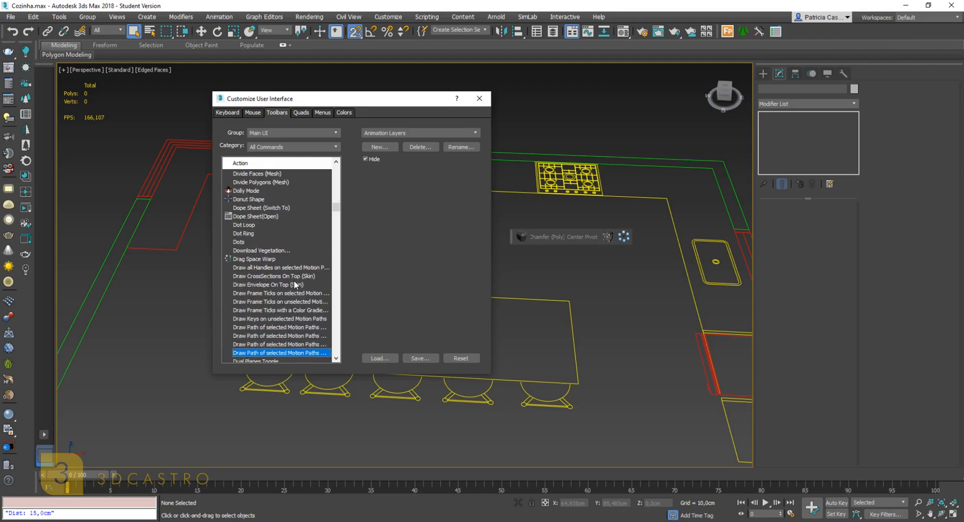
key(Down)
key(Down)
key(Down)
key(Down)
key(Down)
key(Down)
key(Down)
key(Down)
key(Down)
key(Down)
key(Down)
key(Down)
key(Down)
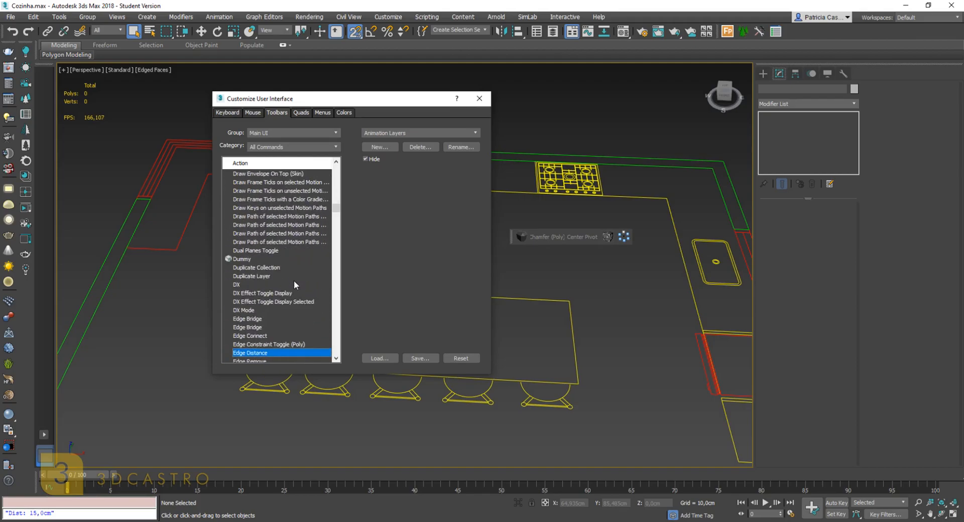
key(Down)
key(Down)
key(Down)
key(Down)
key(Down)
key(Down)
key(Down)
key(Down)
key(Down)
key(Down)
key(Down)
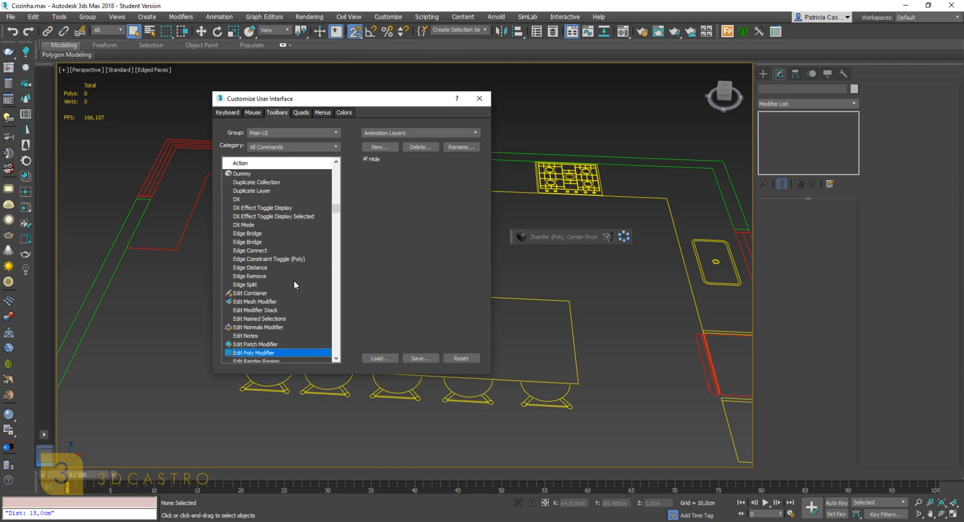
key(Down)
key(Down)
key(Down)
key(Down)
key(Down)
key(Down)
key(Down)
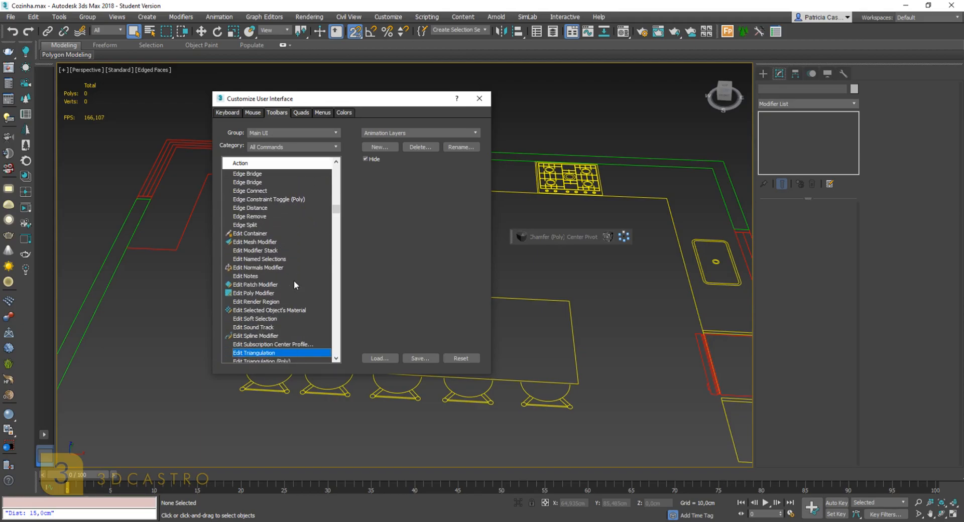
Find the Extrude Modifier command in the action list and add it to the floating Ferramentas toolbar, just before Chamfer (Poly)
key(Down)
key(Down)
key(Down)
key(Down)
key(Down)
key(Down)
key(Down)
key(Down)
key(Down)
key(Down)
key(Down)
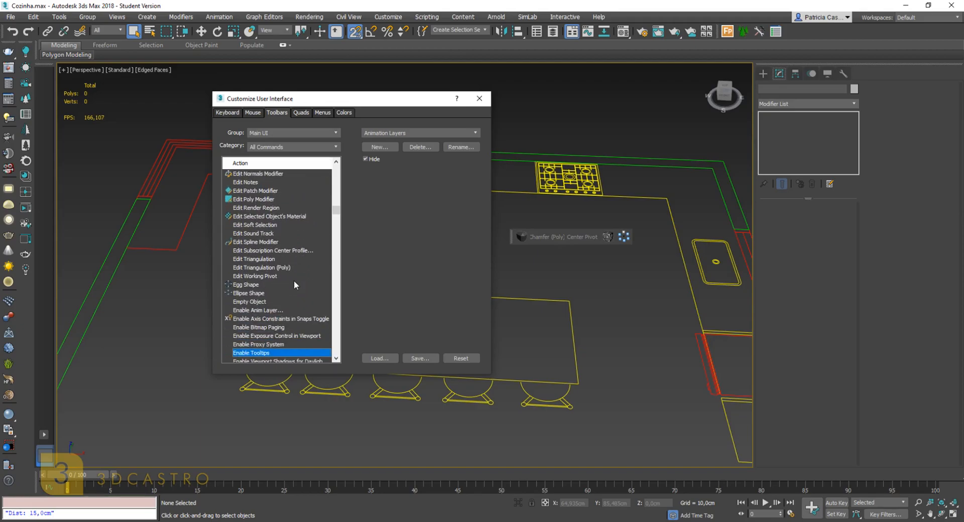
key(Down)
key(Down)
key(Down)
key(Down)
key(Down)
key(Down)
key(Down)
key(Down)
key(Down)
key(Down)
key(Down)
key(Down)
key(Down)
key(Down)
key(Down)
key(Down)
key(Down)
key(Down)
key(Down)
key(Down)
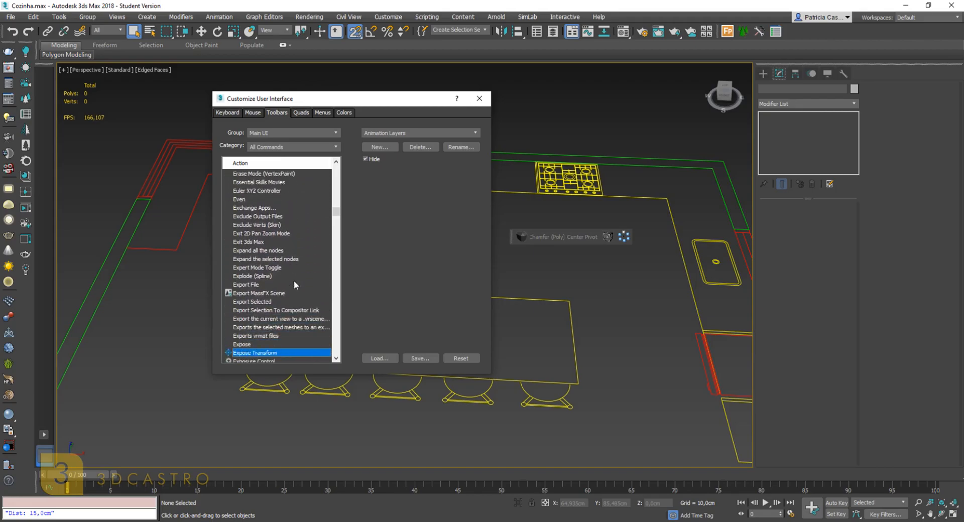
key(Down)
key(Down)
key(Down)
key(Down)
key(Down)
key(Down)
key(Down)
key(Down)
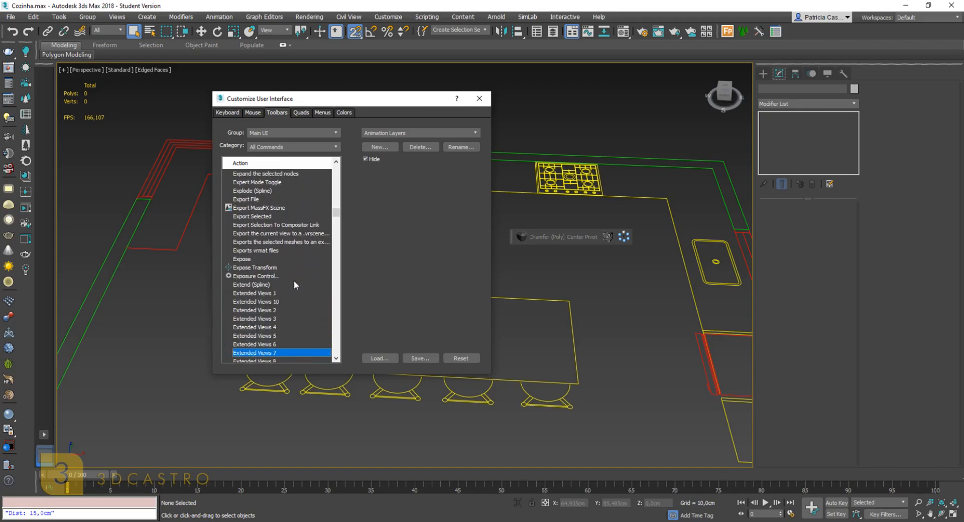
key(Down)
key(Down)
key(Down)
key(Down)
key(Down)
key(Down)
key(Down)
key(Down)
key(Down)
key(Down)
key(Down)
key(Down)
key(Down)
key(Down)
key(Down)
key(Down)
key(Down)
key(Down)
key(Down)
key(Down)
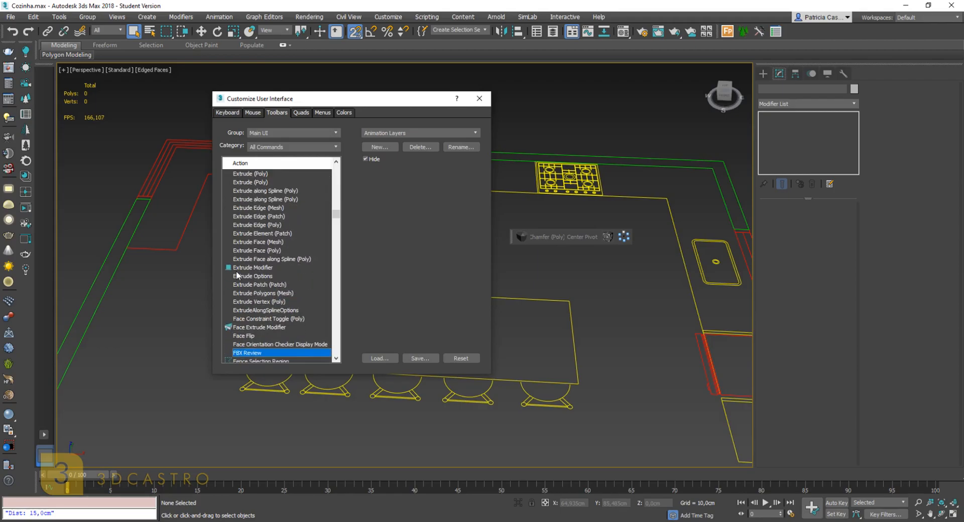
click(246, 268)
drag(246, 272, 541, 238)
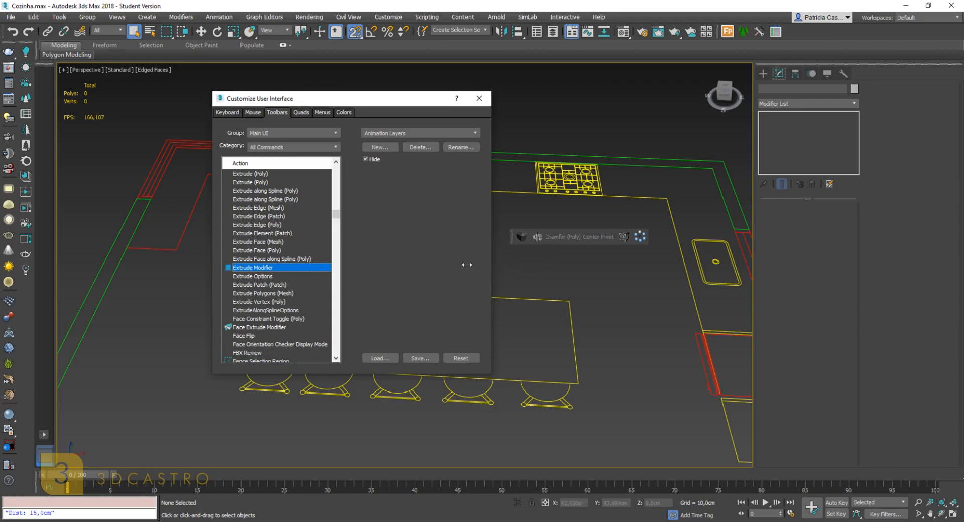
Find the FFD Box Modifier command in the action list and add it to the floating toolbar between Extrude Modifier and Chamfer (Poly)
key(Down)
key(Down)
key(Down)
key(Down)
key(Down)
key(Down)
key(Down)
key(Down)
key(Down)
key(Down)
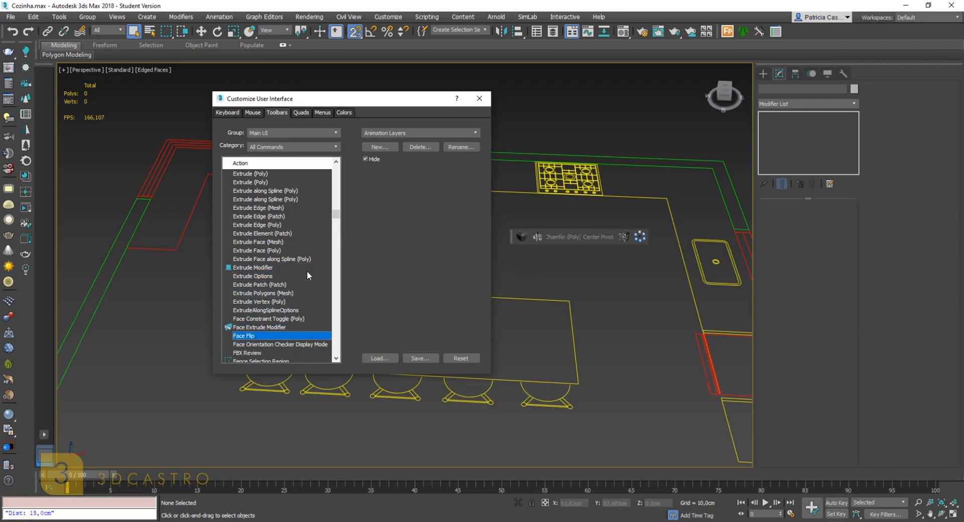
key(Down)
key(Down)
key(Down)
key(Down)
key(Down)
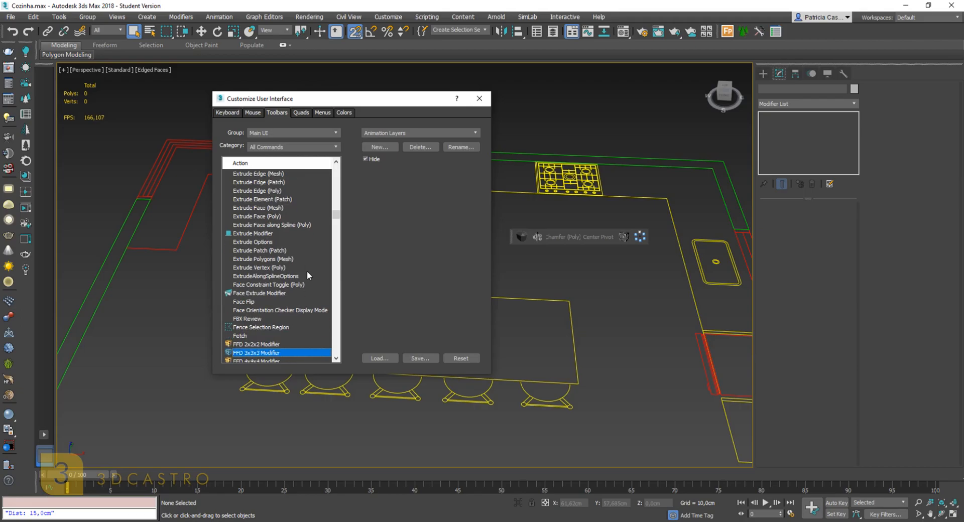
key(Down)
key(Down)
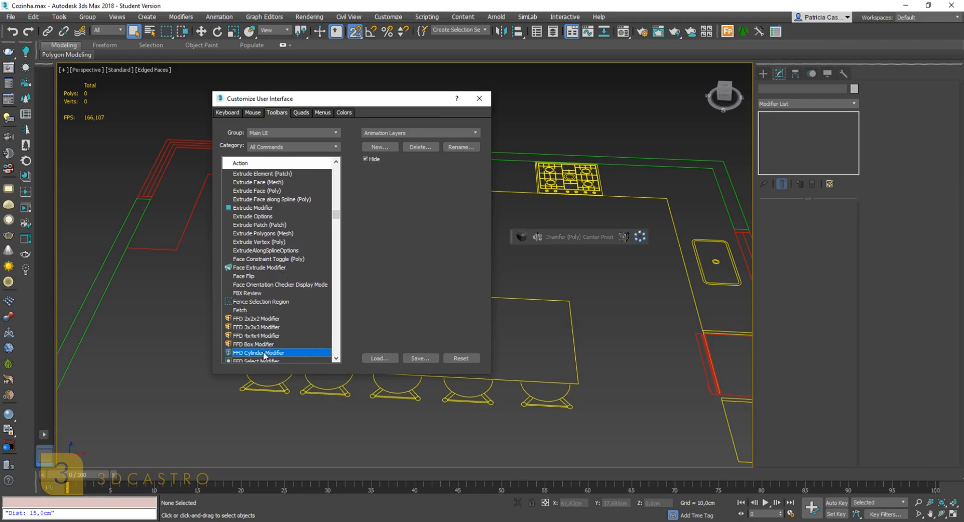
click(257, 345)
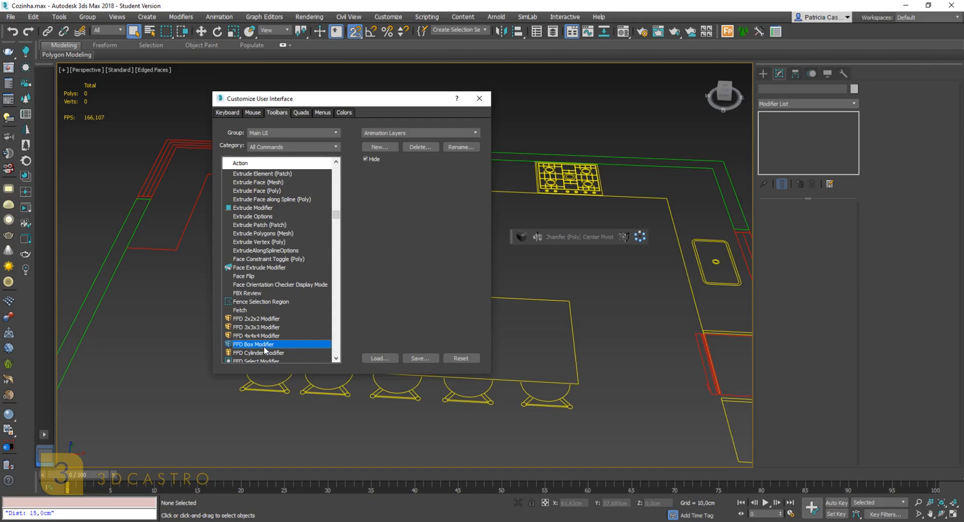
drag(264, 347, 551, 239)
Look through the action list from the FFD entries past the Fillet, Flip and Freeze commands to the Geometry commands for another toolbar command
key(Down)
key(Down)
key(Down)
key(Down)
key(Down)
key(Down)
key(Down)
key(Down)
key(Down)
key(Down)
key(Down)
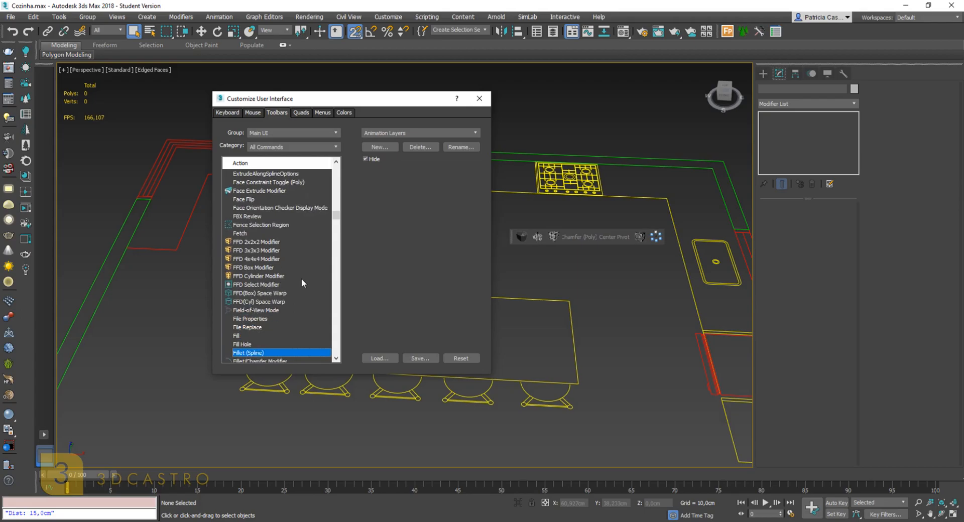
key(Down)
key(Down)
key(Down)
key(Down)
key(Down)
key(Down)
key(Down)
key(Down)
key(Down)
key(Down)
key(Down)
key(Down)
key(Down)
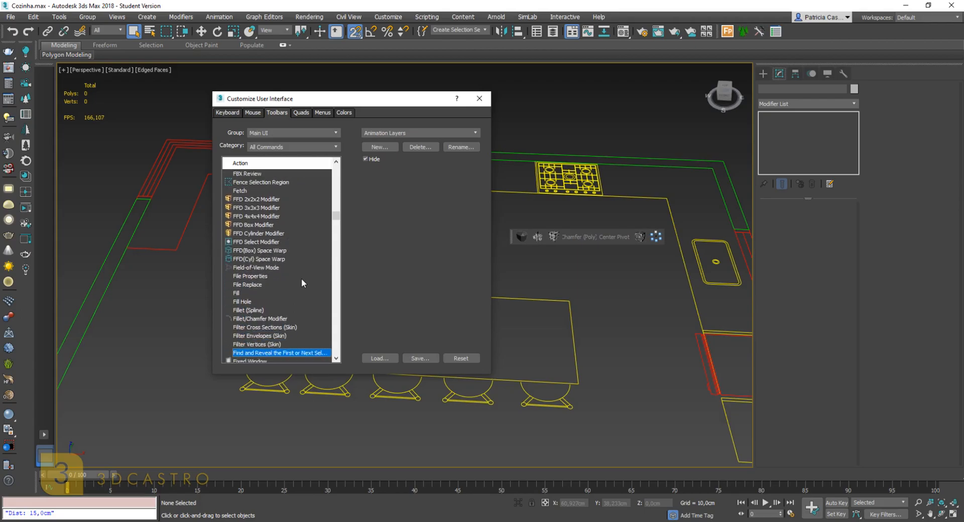
key(Down)
key(Down)
key(Down)
key(Down)
key(Down)
key(Down)
key(Down)
key(Down)
key(Down)
key(Down)
key(Down)
key(Down)
key(Down)
key(Down)
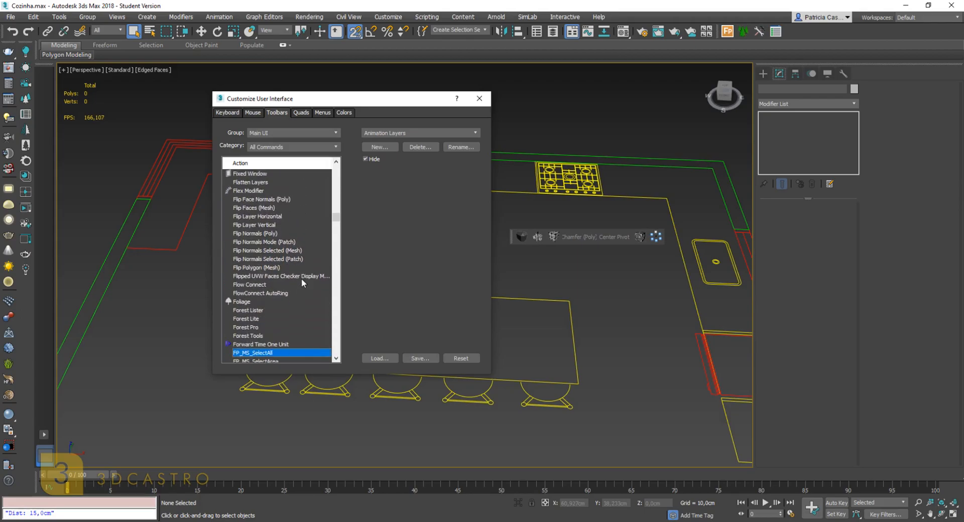
key(Down)
key(Down)
key(Down)
key(Down)
key(Down)
key(Down)
key(Down)
key(Down)
key(Down)
key(Down)
key(Down)
key(Down)
key(Down)
key(Down)
key(Down)
key(Down)
key(Down)
key(Down)
key(Down)
key(Down)
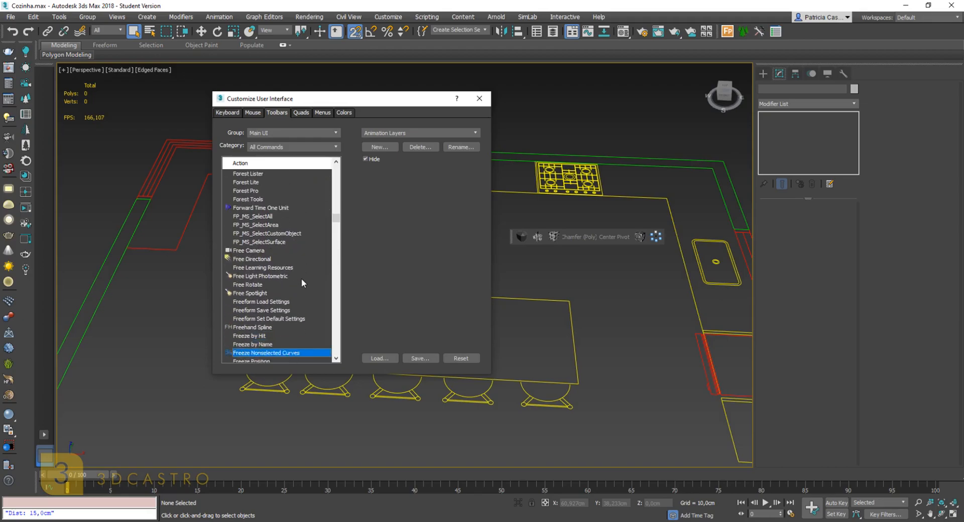
key(Down)
key(Down)
key(Down)
key(Down)
key(Down)
key(Down)
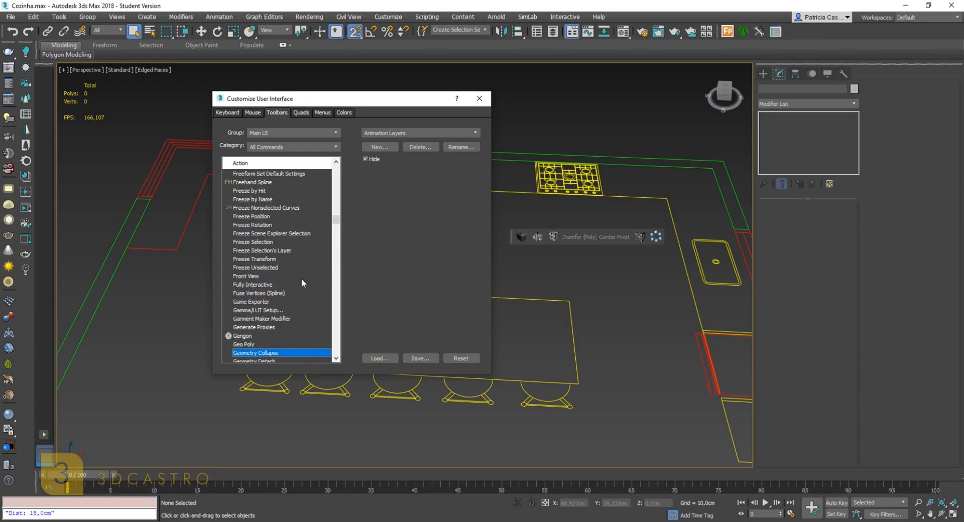
Look through the action list from the Geometry commands past the Grid, Group, Hide, Insert, Isolate and Key entries to the Last File entries for another toolbar command
key(Down)
key(Down)
key(Down)
key(Down)
key(Down)
key(Down)
key(Down)
key(Down)
key(Down)
key(Down)
key(Down)
key(Down)
key(Down)
key(Down)
key(Down)
key(Down)
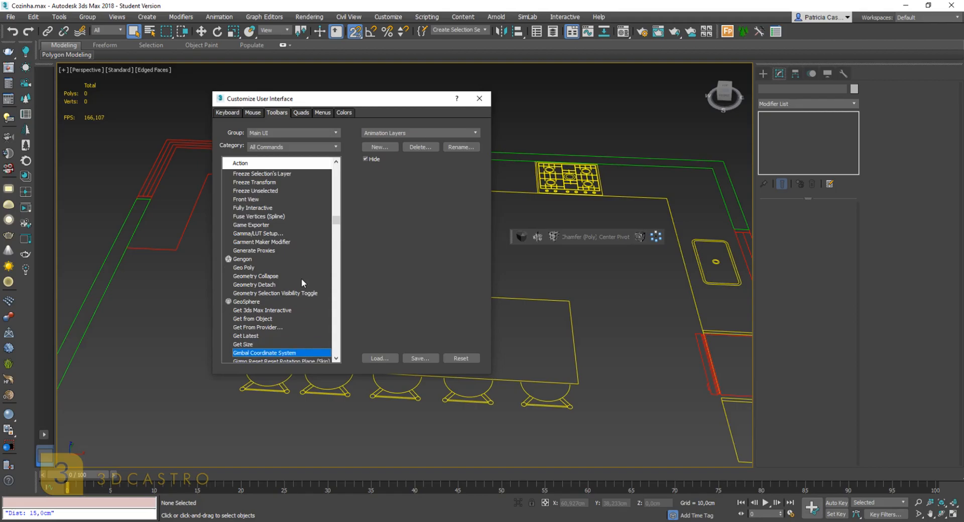
key(Down)
key(Down)
key(Down)
key(Down)
key(Down)
key(Down)
key(Down)
key(Down)
key(Down)
key(Down)
key(Down)
key(Down)
key(Down)
key(Down)
key(Down)
key(Down)
key(Down)
key(Down)
key(Down)
key(Down)
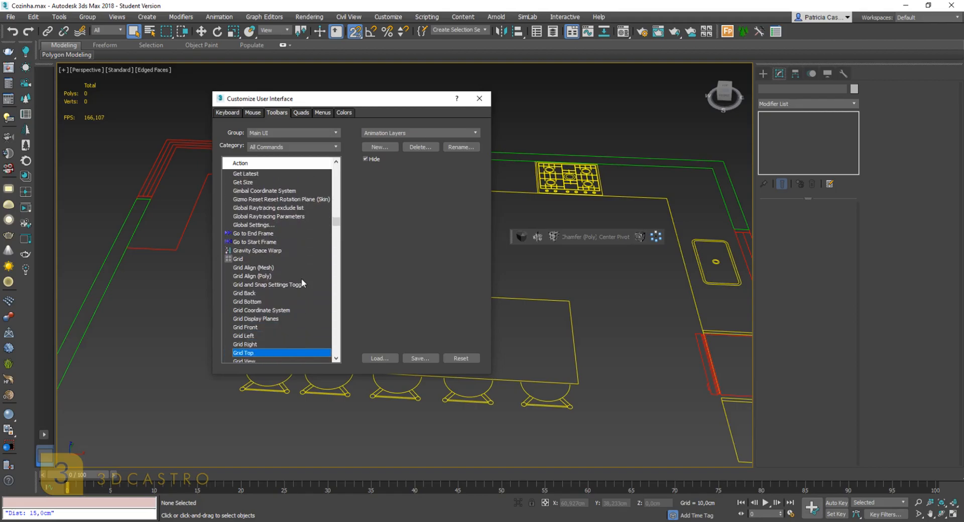
key(Down)
key(Down)
key(Down)
key(Down)
key(Down)
key(Down)
key(Down)
key(Down)
key(Down)
key(Down)
key(Down)
key(Down)
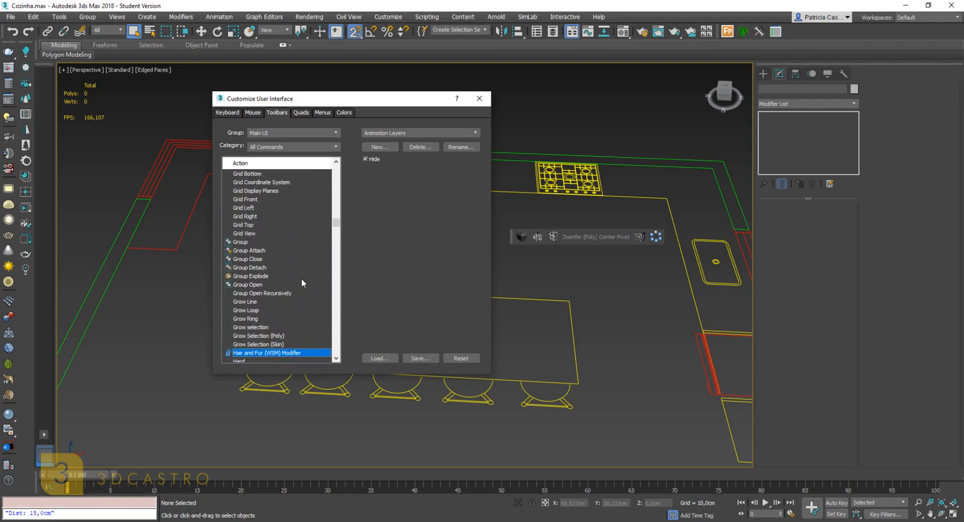
key(Down)
key(Down)
key(Down)
key(Down)
key(Down)
key(Down)
key(Down)
key(Down)
key(Down)
key(Down)
key(Down)
key(Down)
key(Down)
key(Down)
key(Down)
key(Down)
key(Down)
key(Down)
key(Down)
key(Down)
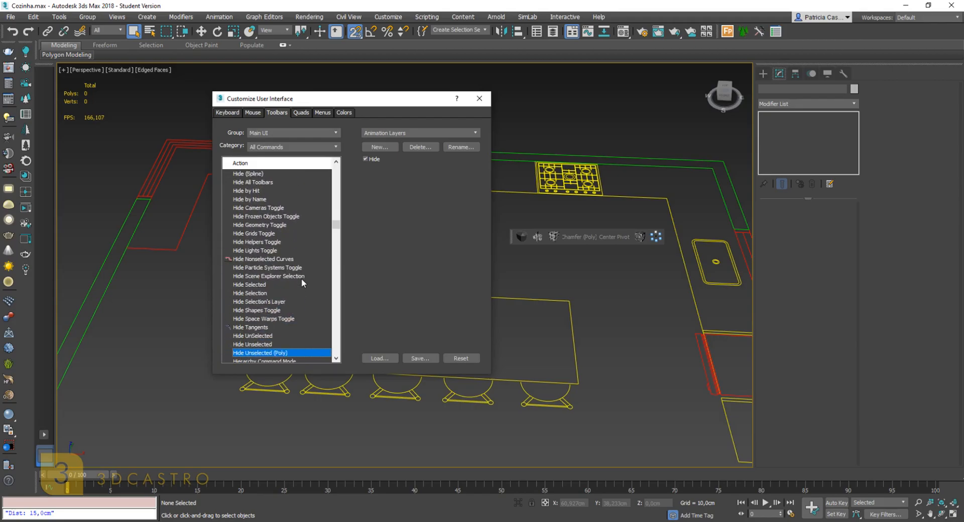
key(Down)
key(Down)
key(Down)
key(Down)
key(Down)
key(Down)
key(Down)
key(Down)
key(Down)
key(Down)
key(Down)
key(Down)
key(Down)
key(Down)
key(Down)
key(Down)
key(Down)
key(Down)
key(Down)
key(Down)
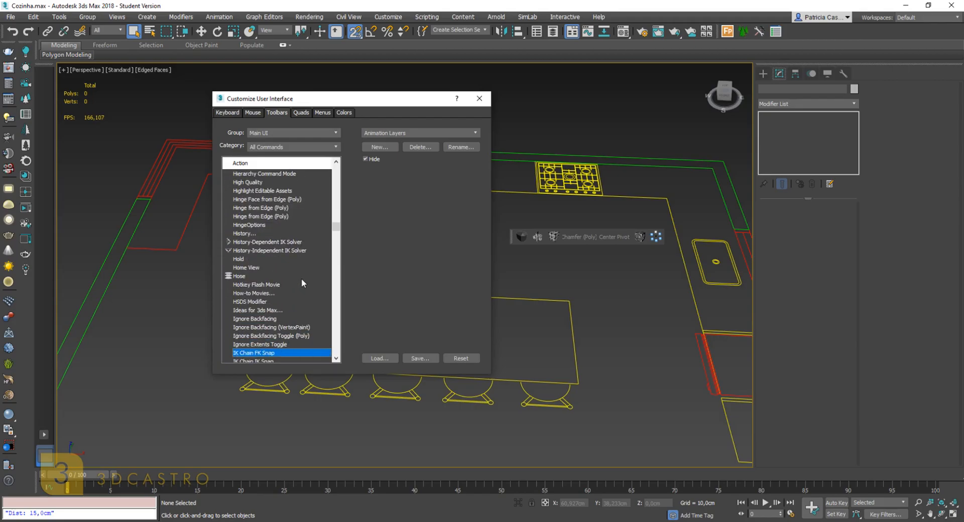
key(Down)
key(Down)
key(Down)
key(Down)
key(Down)
key(Down)
key(Down)
key(Down)
key(Down)
key(Down)
key(Down)
key(Down)
key(Down)
key(Down)
key(Down)
key(Down)
key(Down)
key(Down)
key(Down)
key(Down)
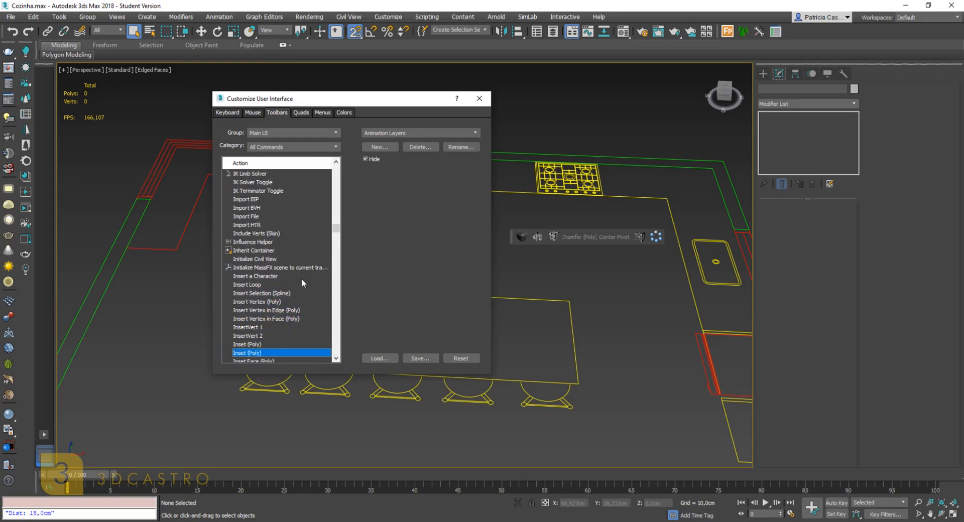
key(Down)
key(Down)
key(Down)
key(Down)
key(Down)
key(Down)
key(Down)
key(Down)
key(Down)
key(Down)
key(Down)
key(Down)
key(Down)
key(Down)
key(Down)
key(Down)
key(Down)
key(Down)
key(Down)
key(Down)
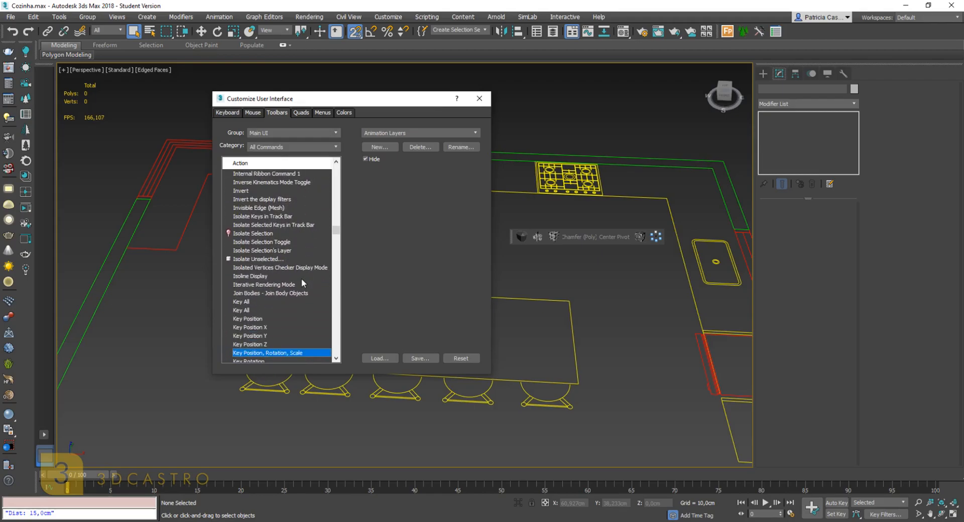
key(Down)
key(Down)
key(Down)
key(Down)
key(Down)
key(Down)
key(Down)
key(Down)
key(Down)
key(Down)
key(Down)
key(Down)
key(Down)
key(Down)
key(Down)
key(Down)
key(Down)
key(Down)
key(Down)
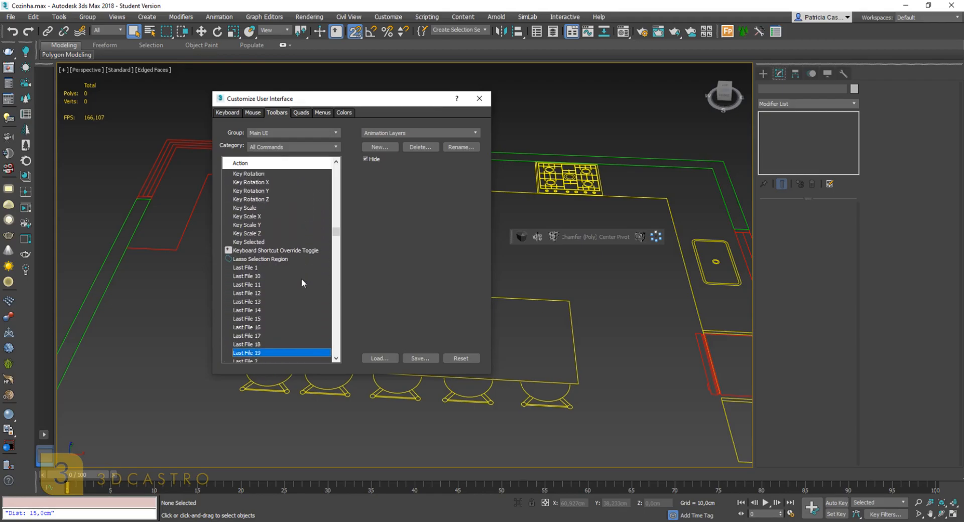
Find the Lathe Modifier command in the action list and add it to the floating toolbar between Extrude Modifier and FFD Box Modifier
key(Down)
key(Down)
key(Down)
key(Down)
key(Down)
key(Down)
key(Down)
key(Down)
key(Down)
key(Down)
key(Down)
key(Down)
key(Down)
key(Down)
key(Down)
key(Down)
key(Down)
key(Down)
key(Down)
key(Down)
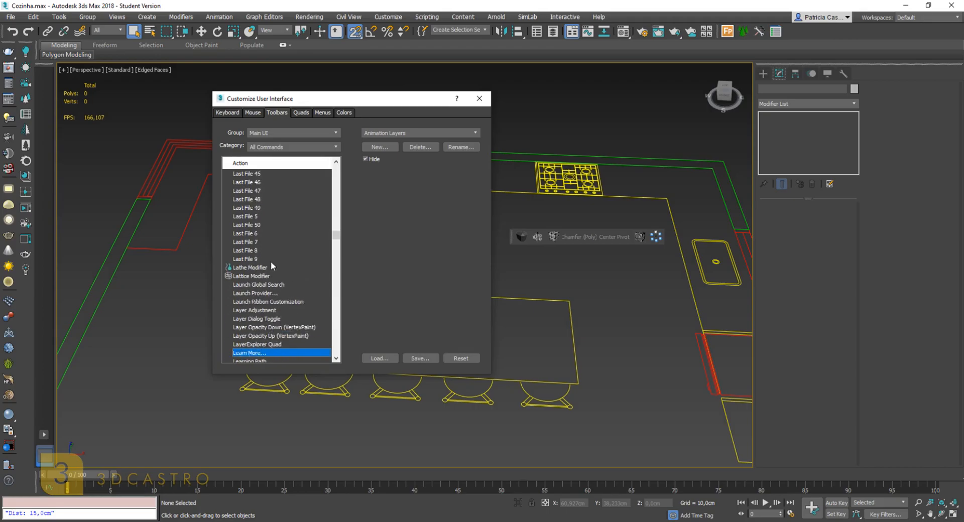
click(259, 269)
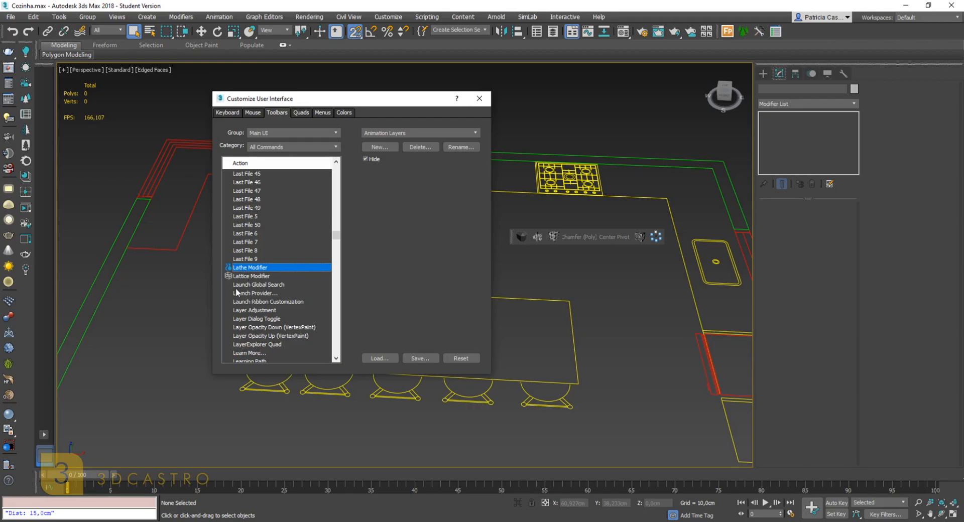
drag(249, 268, 552, 238)
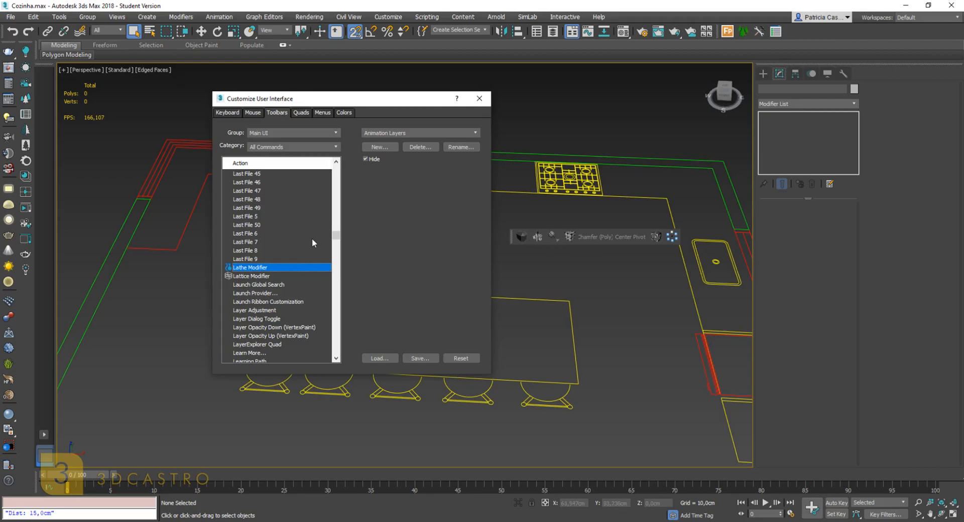
Look through the action list from the Lathe entries past the Light, Link, Load and Lock commands to L-Type Stair for another toolbar command
key(Down)
key(Down)
key(Down)
key(Down)
key(Down)
key(Down)
key(Down)
key(Down)
key(Down)
key(Down)
key(Down)
key(Down)
key(Down)
key(Down)
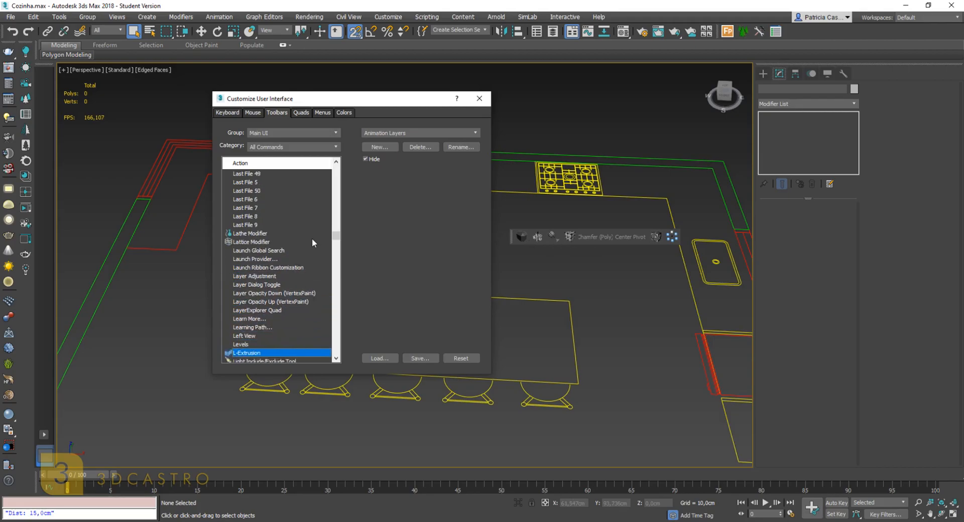
key(Down)
key(Down)
key(Down)
key(Down)
key(Down)
key(Down)
key(Down)
key(Down)
key(Down)
key(Down)
key(Down)
key(Down)
key(Down)
key(Down)
key(Down)
key(Down)
key(Down)
key(Down)
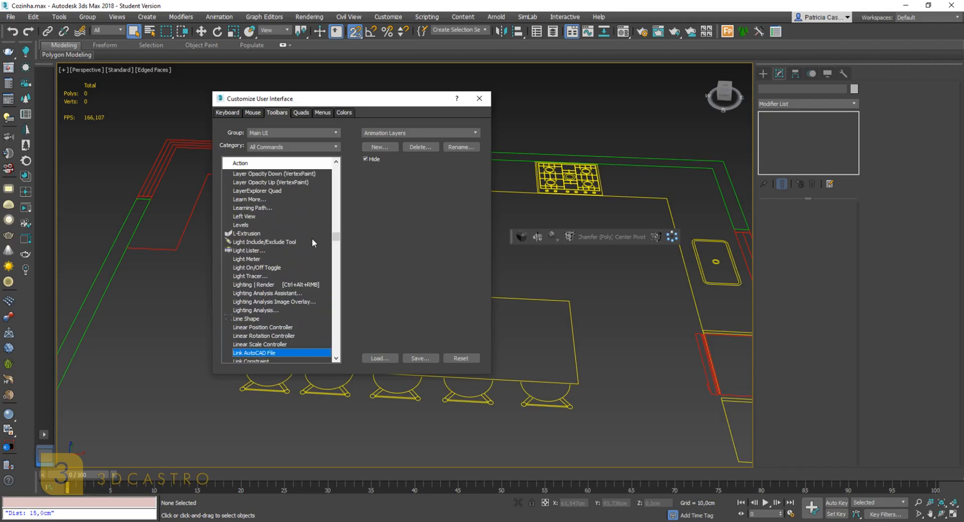
key(Down)
key(Down)
key(Down)
key(Down)
key(Down)
key(Down)
key(Down)
key(Down)
key(Down)
key(Down)
key(Down)
key(Down)
key(Down)
key(Down)
key(Down)
key(Down)
key(Down)
key(Down)
key(Down)
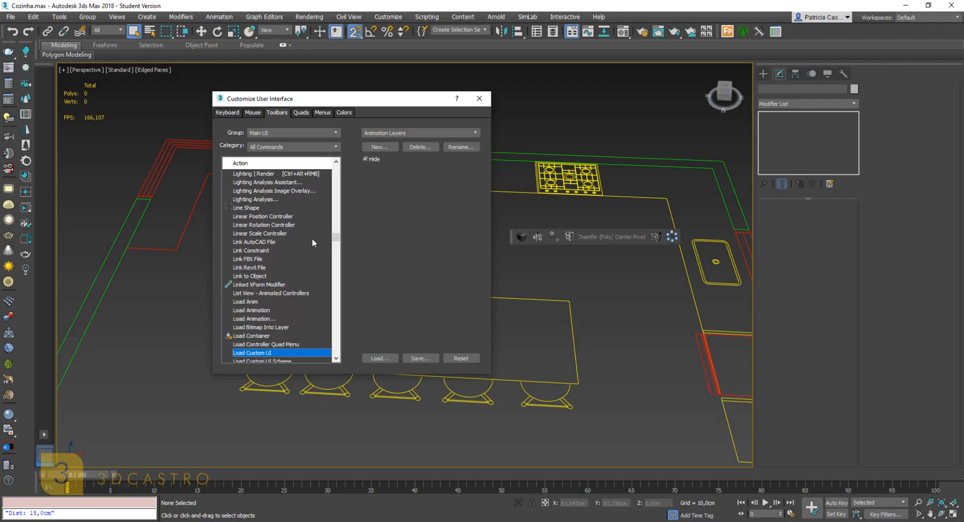
key(Down)
key(Down)
key(Down)
key(Down)
key(Down)
key(Down)
key(Down)
key(Down)
key(Down)
key(Down)
key(Down)
key(Down)
key(Down)
key(Down)
key(Down)
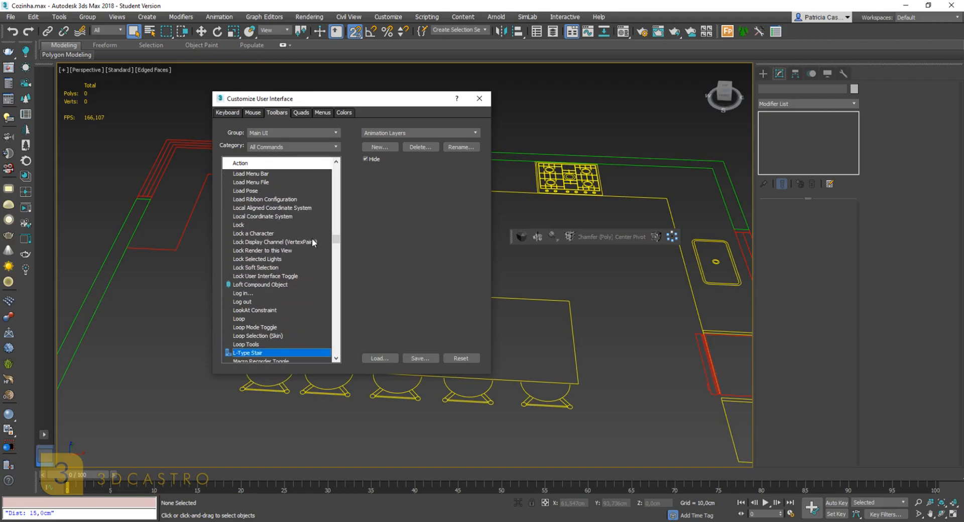
Find the Measure Distance command in the action list and add it to the floating toolbar between Extrude Modifier and Lathe Modifier
key(Down)
key(Down)
key(Down)
key(Down)
key(Down)
key(Down)
key(Down)
key(Down)
key(Down)
key(Down)
key(Down)
key(Down)
key(Down)
key(Down)
key(Down)
key(Down)
key(Down)
key(Down)
key(Down)
key(Down)
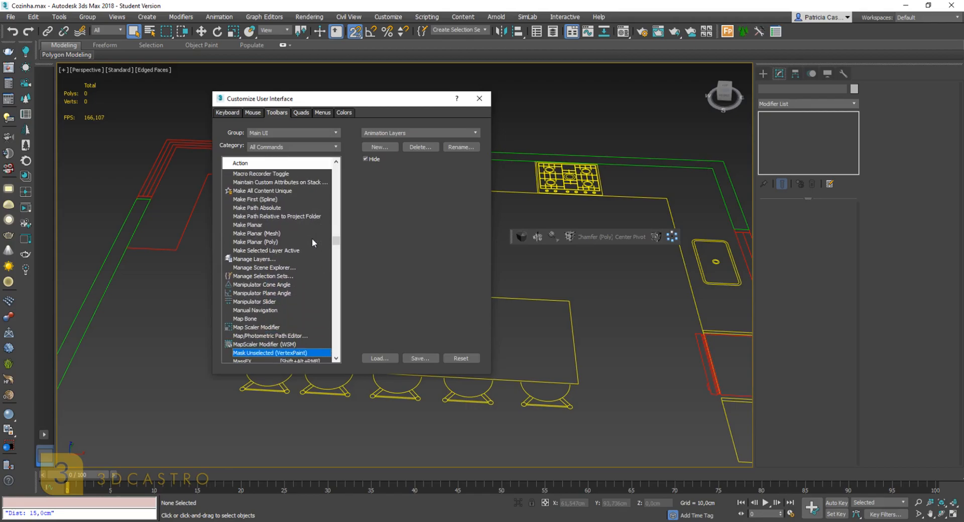
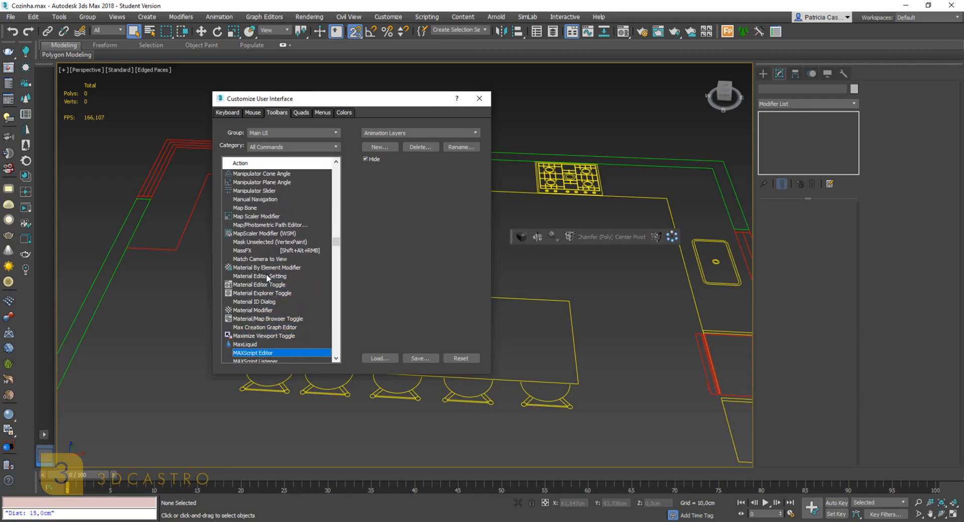
key(Down)
key(Down)
key(Down)
key(Down)
key(Down)
key(Down)
key(Down)
key(Down)
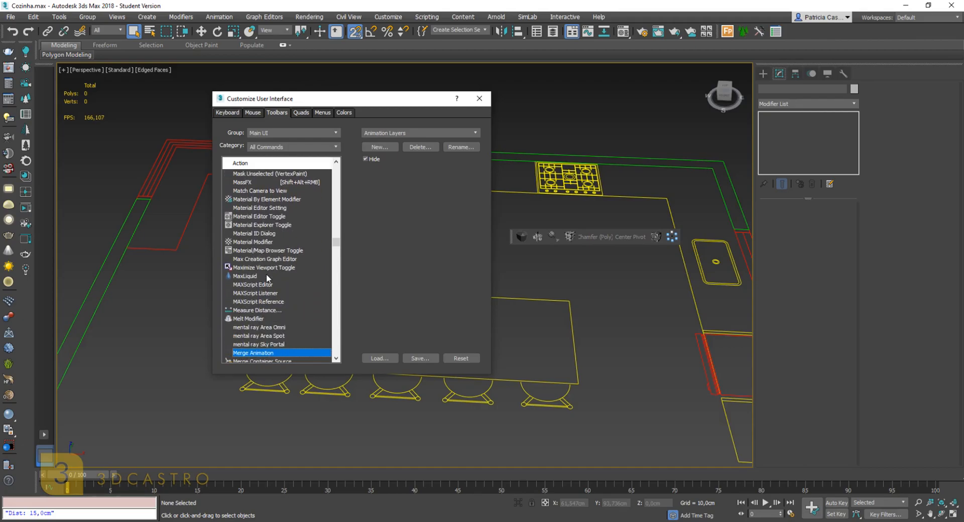
click(252, 311)
drag(245, 316, 550, 241)
Look through the action list from Melt Modifier past the Mesh, Mirror, Motion, New, Noise and ObjectPaint entries to Open from Provider for another toolbar command
key(Down)
key(Down)
key(Down)
key(Down)
key(Down)
key(Down)
key(Down)
key(Down)
key(Down)
key(Down)
key(Down)
key(Down)
key(Down)
key(Down)
key(Down)
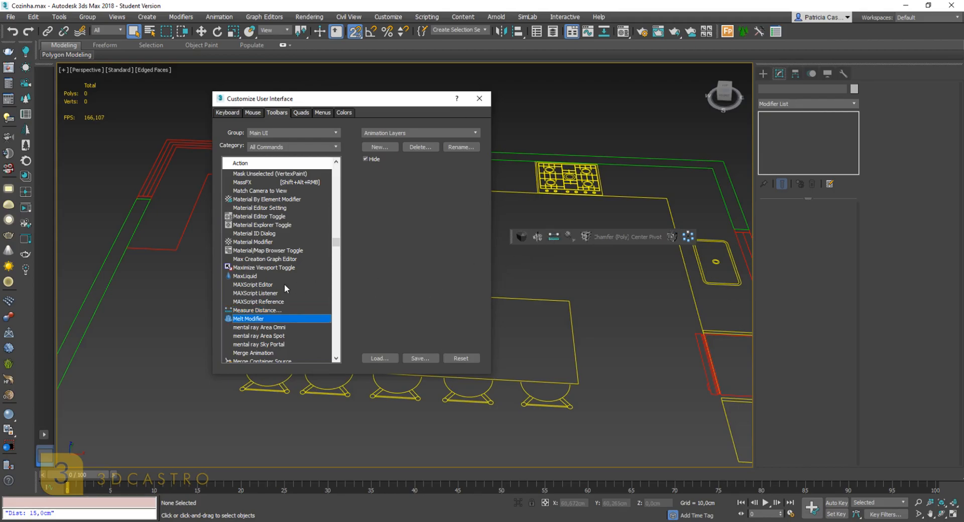
key(Down)
key(Down)
key(Down)
key(Down)
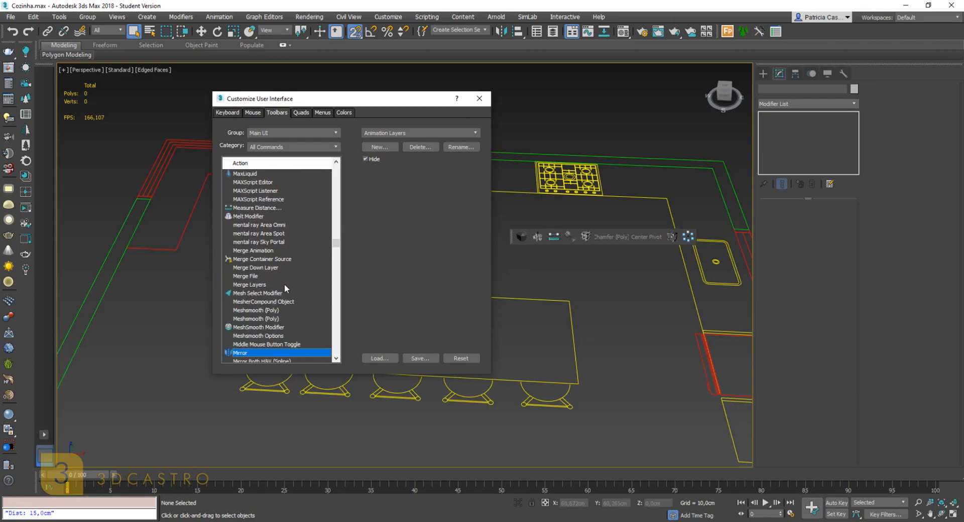
key(Down)
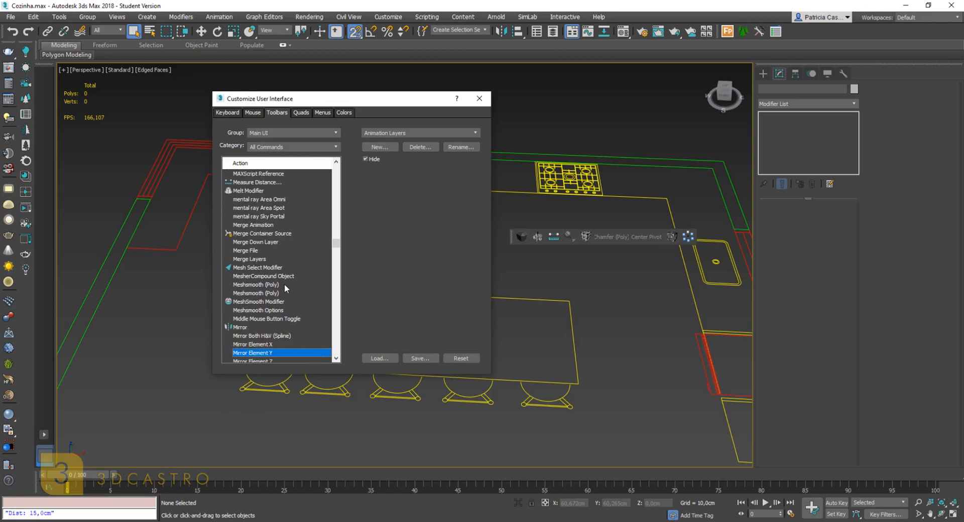
key(Down)
key(Down)
key(Down)
key(Down)
key(Down)
key(Down)
key(Down)
key(Down)
key(Down)
key(Down)
key(Down)
key(Down)
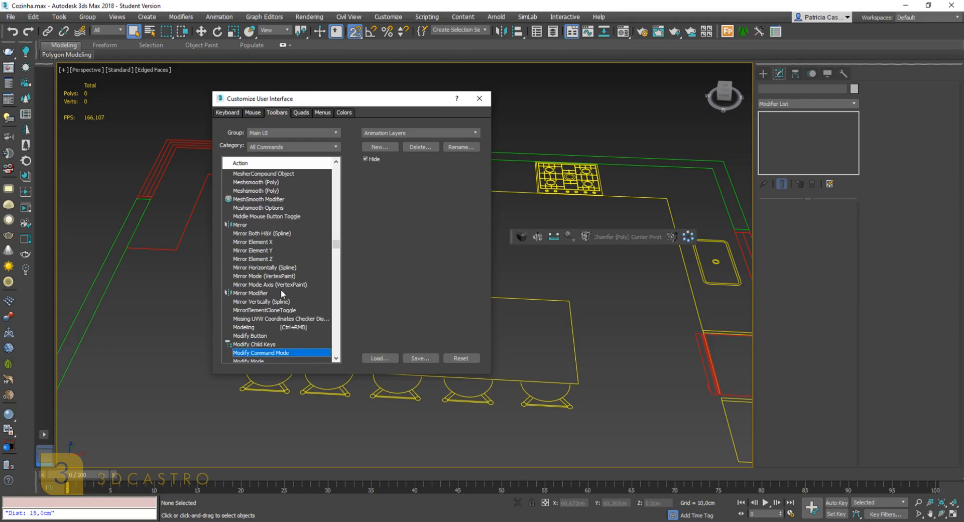
key(Down)
key(Down)
key(Down)
key(Down)
key(Down)
key(Down)
key(Down)
key(Down)
key(Down)
key(Down)
key(Down)
key(Down)
key(Down)
key(Down)
key(Down)
key(Down)
key(Down)
key(Down)
key(Down)
key(Down)
key(Down)
key(Down)
key(Down)
key(Down)
key(Down)
key(Down)
key(Down)
key(Down)
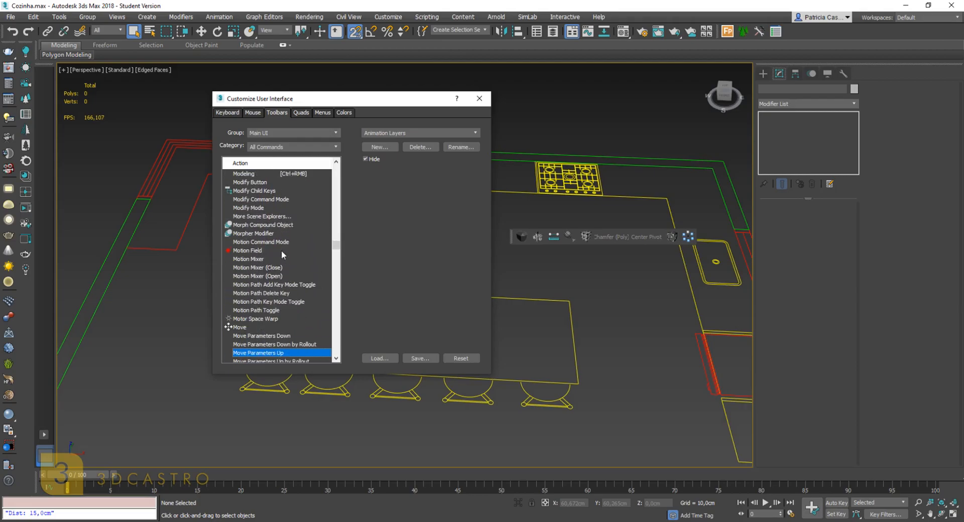
key(Down)
key(Down)
key(Down)
key(Down)
key(Down)
key(Down)
key(Down)
key(Down)
key(Down)
key(Down)
key(Down)
key(Down)
key(Down)
key(Down)
key(Down)
key(Down)
key(Down)
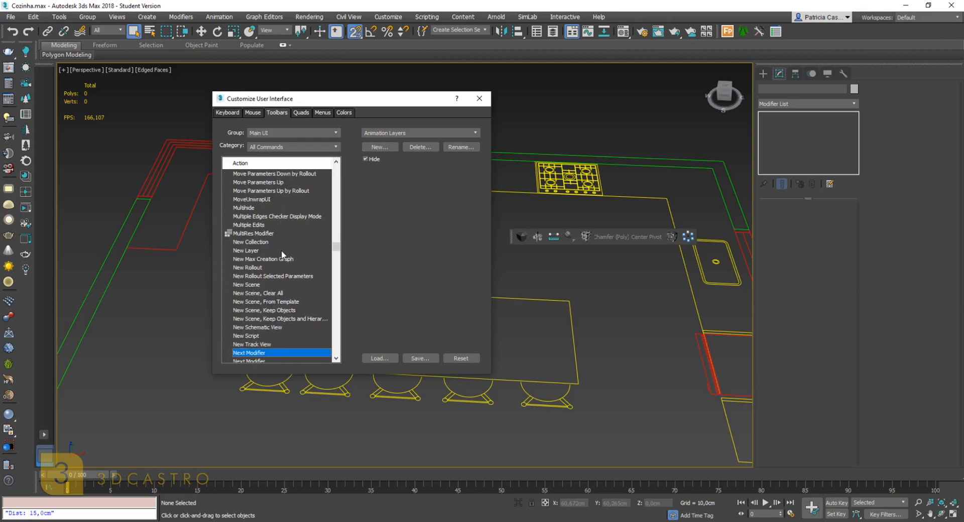
key(Down)
key(Down)
key(Down)
key(Down)
key(Down)
key(Down)
key(Down)
key(Down)
key(Down)
key(Down)
key(Down)
key(Down)
key(Down)
key(Down)
key(Down)
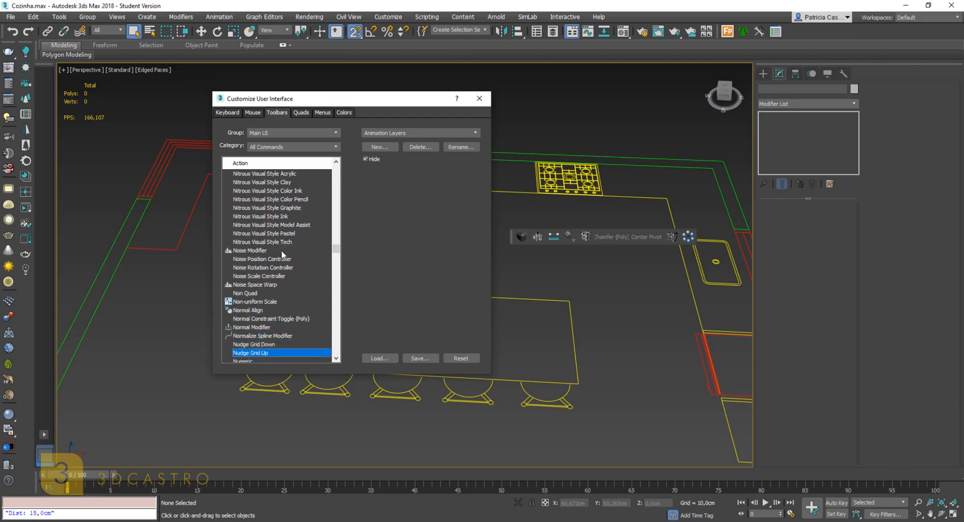
key(Down)
key(Down)
key(Down)
key(Down)
key(Down)
key(Down)
key(Down)
key(Down)
key(Down)
key(Down)
key(Down)
key(Down)
key(Down)
key(Down)
key(Down)
key(Down)
key(Down)
key(Down)
key(Down)
key(Down)
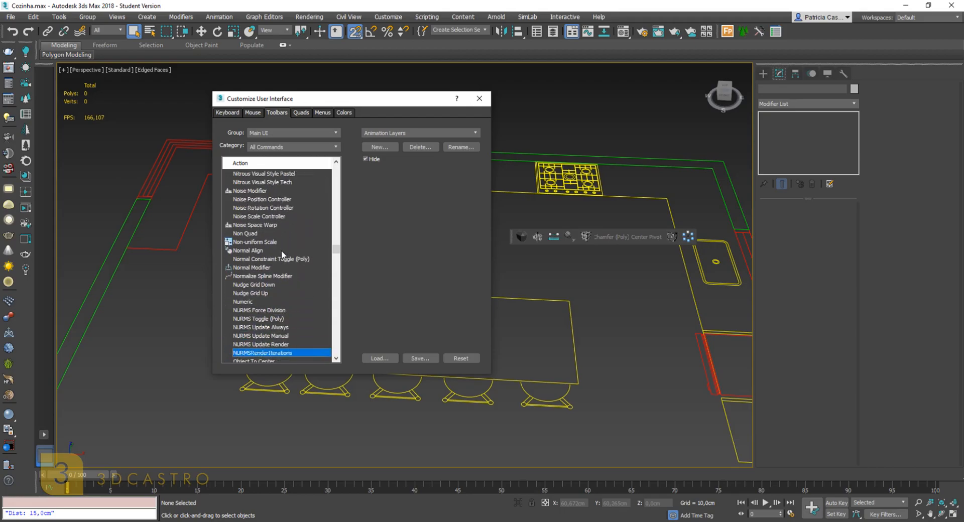
key(Down)
key(Down)
key(Down)
key(Down)
key(Down)
key(Down)
key(Down)
key(Down)
key(Down)
key(Down)
key(Down)
key(Down)
key(Down)
key(Down)
key(Down)
key(Down)
key(Down)
key(Down)
key(Down)
key(Down)
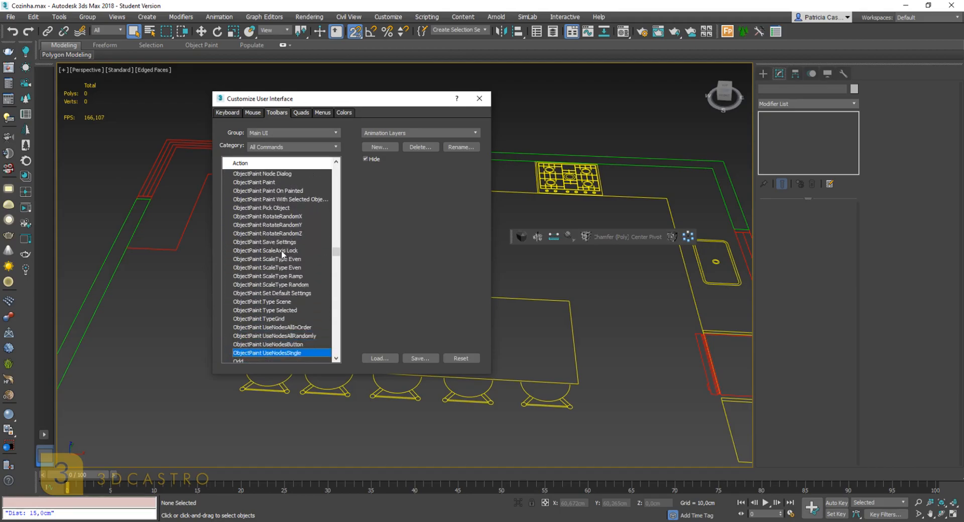
key(Down)
key(Down)
key(Down)
key(Down)
key(Down)
key(Down)
key(Down)
key(Down)
key(Down)
key(Down)
key(Down)
key(Down)
key(Down)
key(Down)
key(Down)
key(Down)
key(Down)
key(Down)
key(Down)
key(Down)
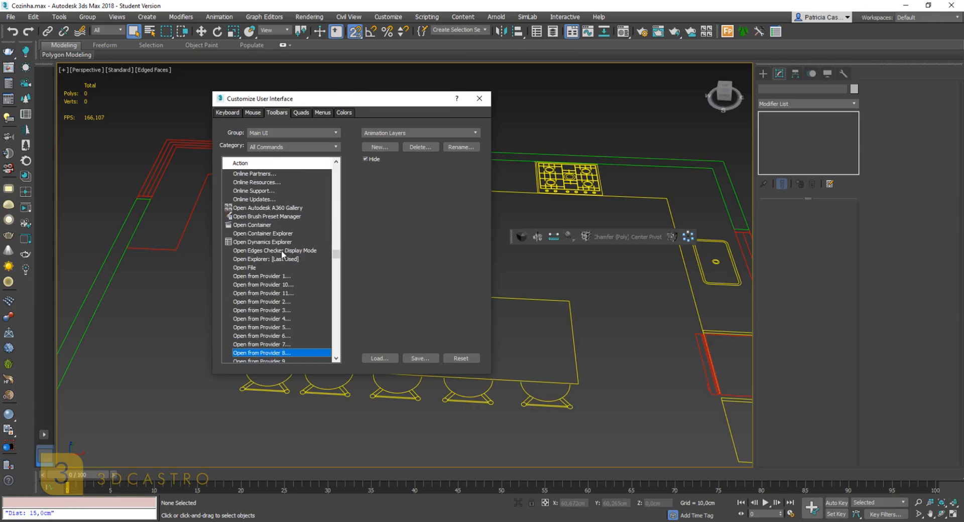
Look through the action list from Open from Provider past the Outline, Paint, Particle Flow, Pattern and Pivot entries to PolyDraw for another toolbar command
key(Down)
key(Down)
key(Down)
key(Down)
key(Down)
key(Down)
key(Down)
key(Down)
key(Down)
key(Down)
key(Down)
key(Down)
key(Down)
key(Down)
key(Down)
key(Down)
key(Down)
key(Down)
key(Down)
key(Down)
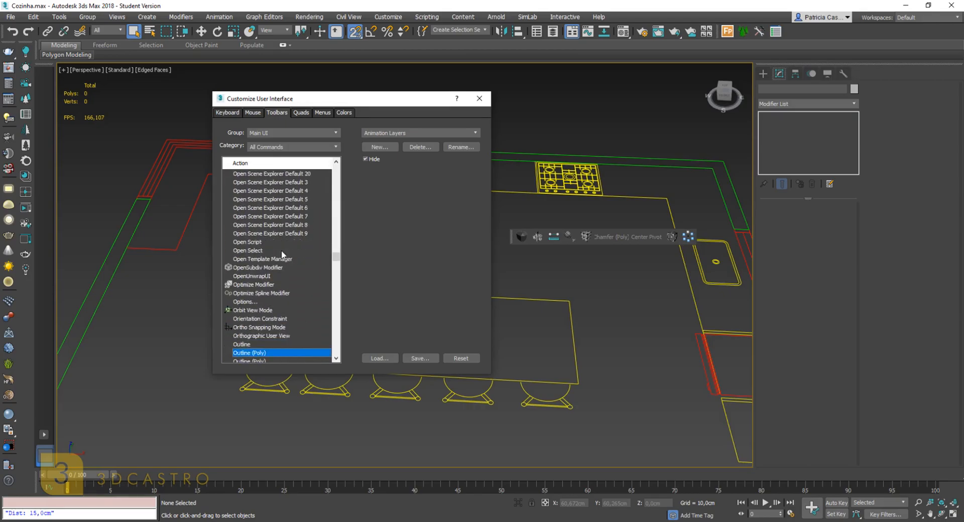
key(Down)
key(Down)
key(Down)
key(Down)
key(Down)
key(Down)
key(Down)
key(Down)
key(Down)
key(Down)
key(Down)
key(Down)
key(Down)
key(Down)
key(Down)
key(Down)
key(Down)
key(Down)
key(Down)
key(Down)
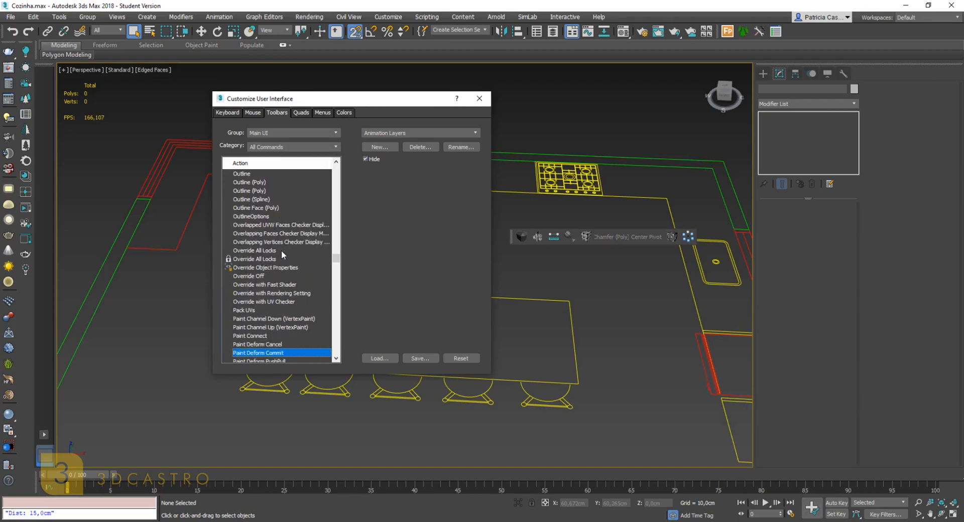
key(Down)
key(Down)
key(Down)
key(Down)
key(Down)
key(Down)
key(Down)
key(Down)
key(Down)
key(Down)
key(Down)
key(Down)
key(Down)
key(Down)
key(Down)
key(Down)
key(Down)
key(Down)
key(Down)
key(Down)
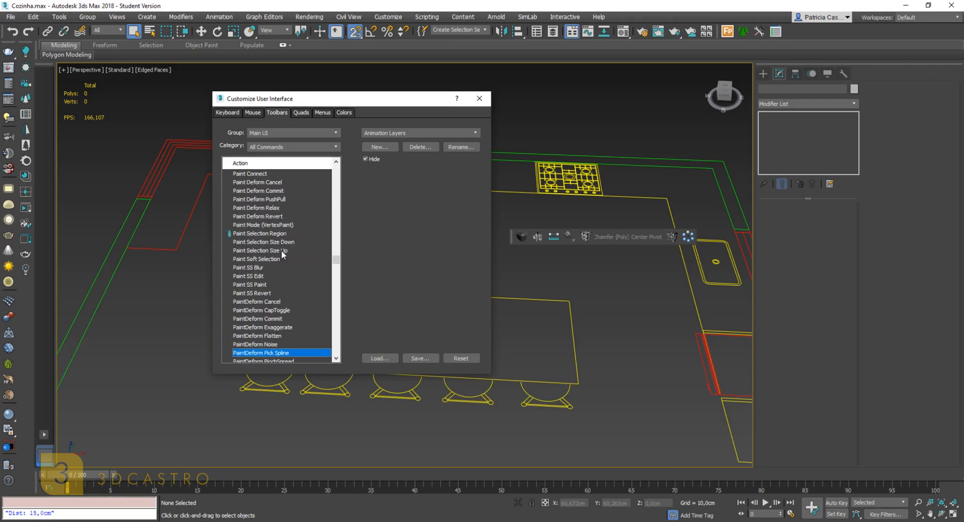
key(Down)
key(Down)
key(Down)
key(Down)
key(Down)
key(Down)
key(Down)
key(Down)
key(Down)
key(Down)
key(Down)
key(Down)
key(Down)
key(Down)
key(Down)
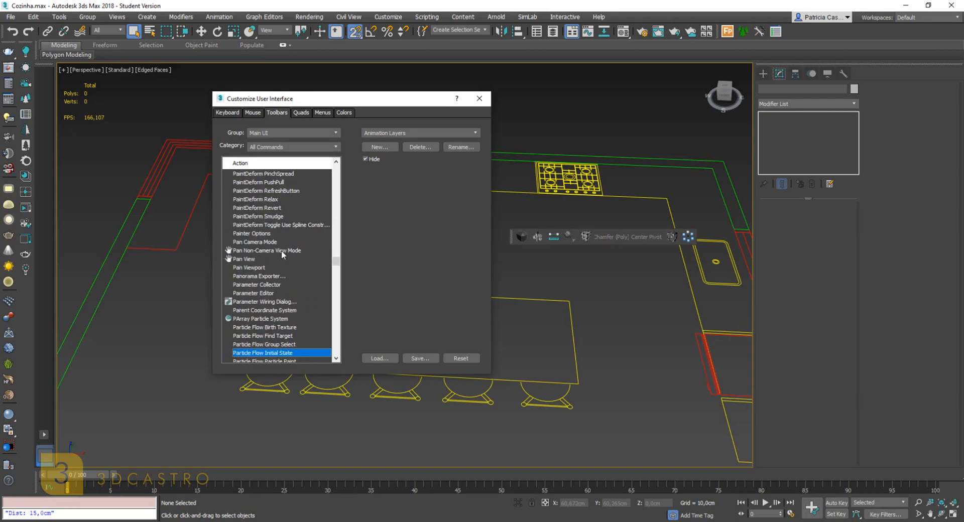
key(Down)
key(Down)
key(Down)
key(Down)
key(Down)
key(Down)
key(Down)
key(Down)
key(Down)
key(Down)
key(Down)
key(Down)
key(Down)
key(Down)
key(Down)
key(Down)
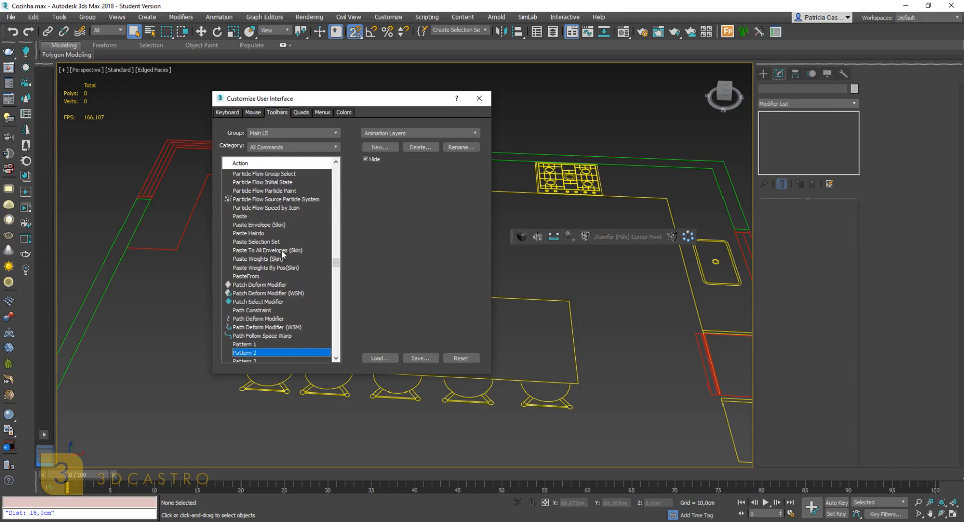
key(Down)
key(Down)
key(Down)
key(Down)
key(Down)
key(Down)
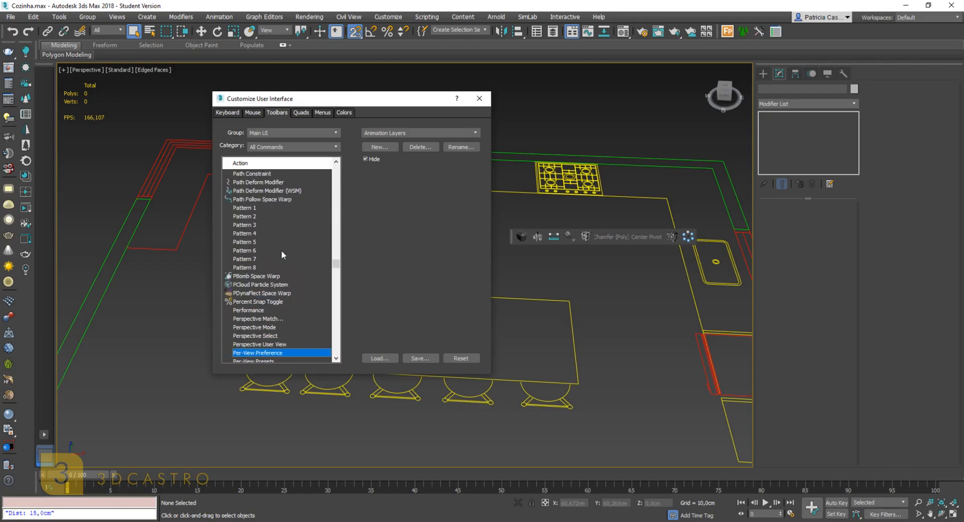
key(Down)
key(Down)
key(Down)
key(Down)
key(Down)
key(Down)
key(Down)
key(Down)
key(Down)
key(Down)
key(Down)
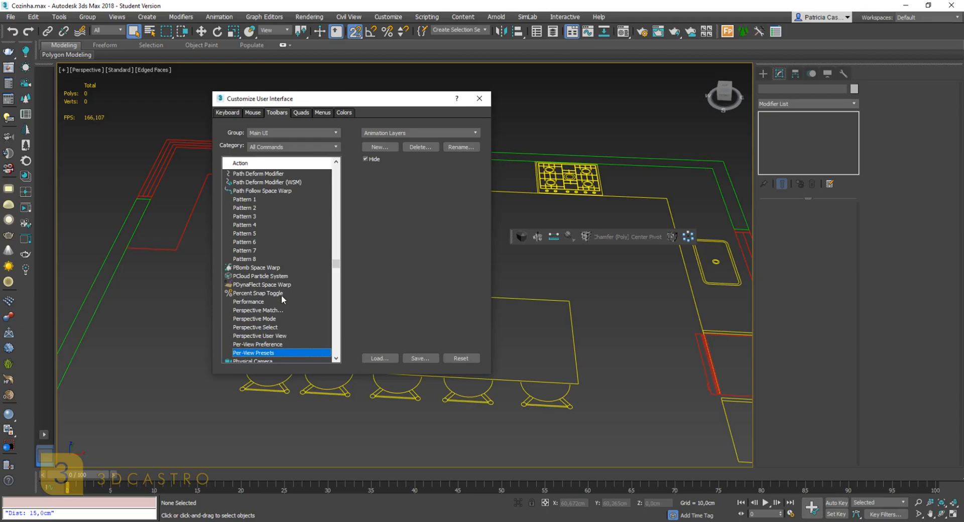
key(Down)
key(Down)
key(Down)
key(Down)
key(Down)
key(Down)
key(Down)
key(Down)
key(Down)
key(Down)
key(Down)
key(Down)
key(Down)
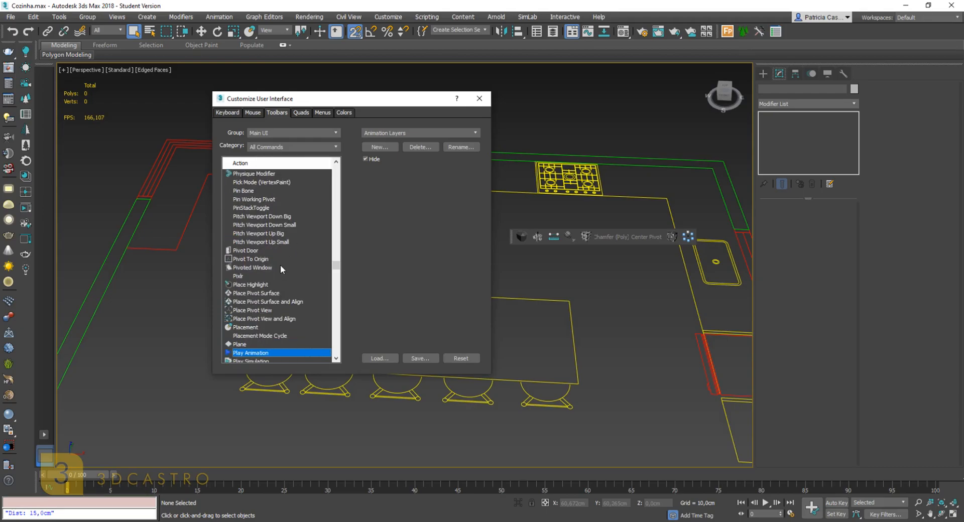
key(Down)
key(Down)
key(Down)
key(Down)
key(Down)
key(Down)
key(Down)
key(Down)
key(Down)
key(Down)
key(Down)
key(Down)
key(Down)
key(Down)
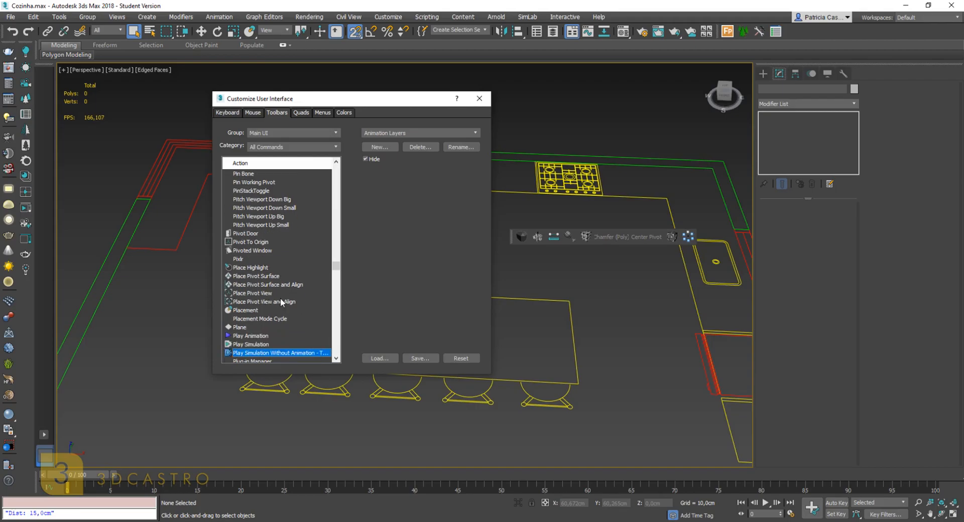
key(Down)
key(Down)
key(Down)
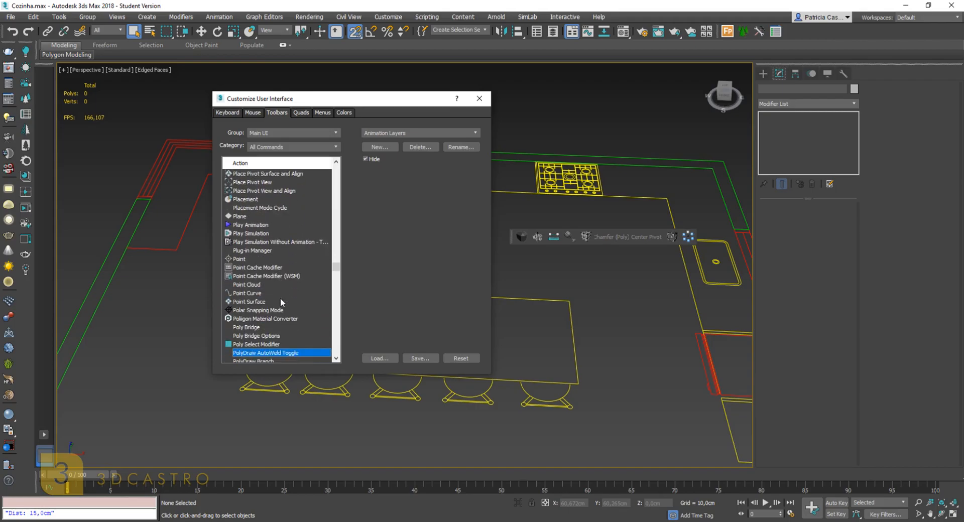
key(Down)
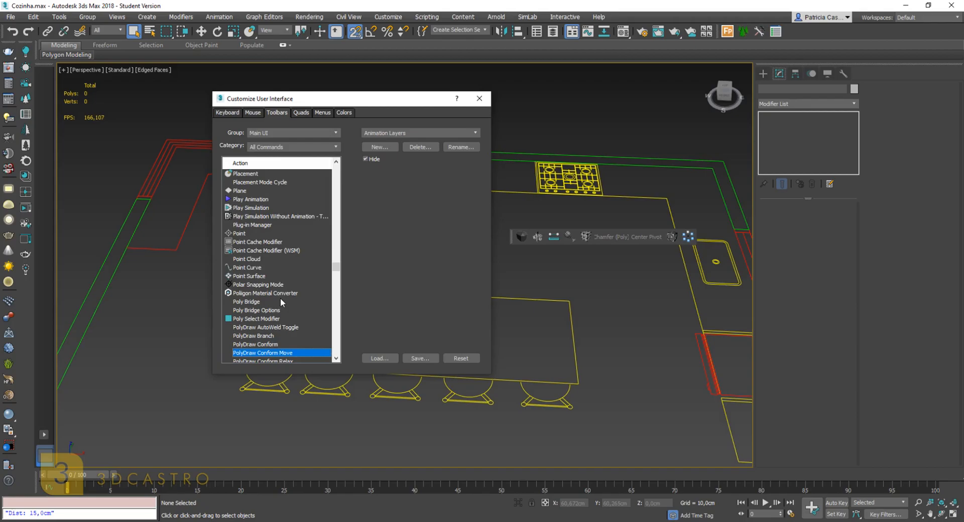
key(Down)
key(Down)
key(Down)
key(Down)
key(Down)
key(Down)
key(Down)
key(Down)
key(Down)
key(Down)
key(Down)
key(Down)
key(Down)
key(Down)
key(Down)
key(Down)
key(Down)
key(Down)
key(Down)
key(Down)
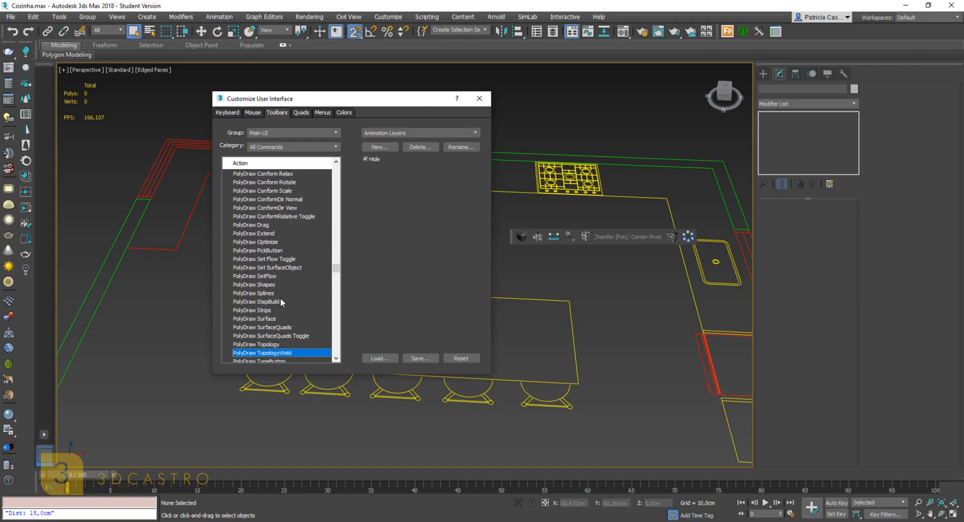
Look through the action list from PolyDraw TopologyWeld past the PolyShift, Position, Preserve and Preset entries to Preview SO for another toolbar command
key(Down)
key(Down)
key(Down)
key(Down)
key(Down)
key(Down)
key(Down)
key(Down)
key(Down)
key(Down)
key(Down)
key(Down)
key(Down)
key(Down)
key(Down)
key(Down)
key(Down)
key(Down)
key(Down)
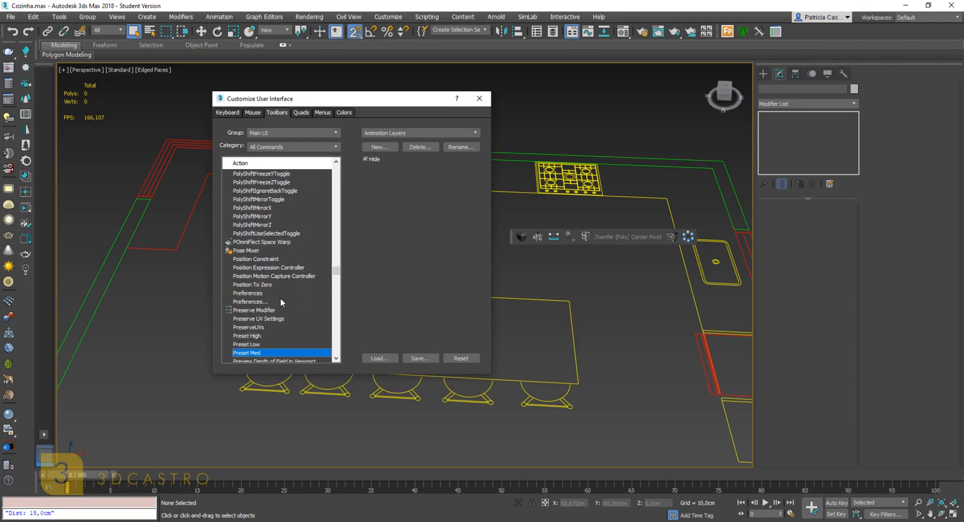
key(Down)
key(Down)
key(Down)
key(Down)
key(Down)
key(Down)
key(Down)
key(Down)
key(Down)
key(Down)
key(Down)
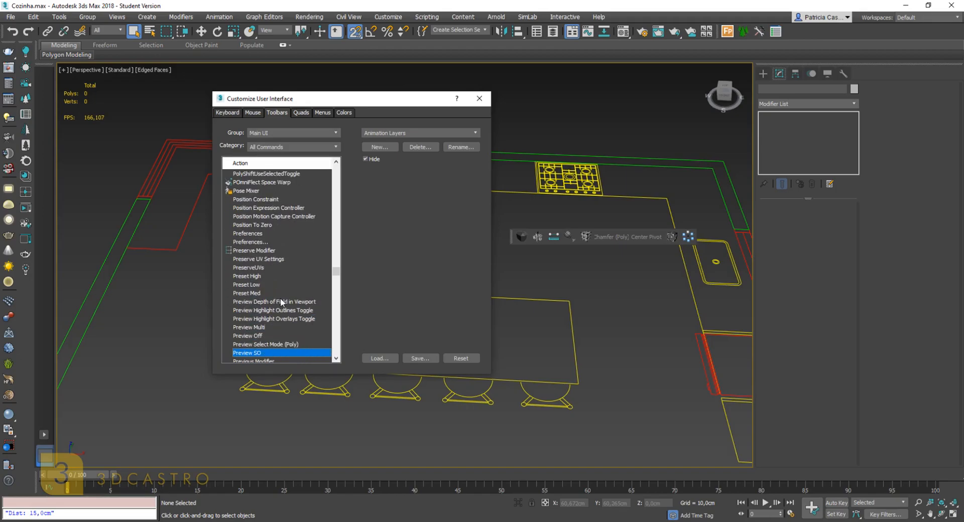
Find the ProBoolean Compound Object command in the action list and add it to the floating toolbar right after Measure Distance
key(Down)
key(Down)
key(Down)
key(Down)
key(Down)
key(Down)
key(Down)
key(Down)
key(Down)
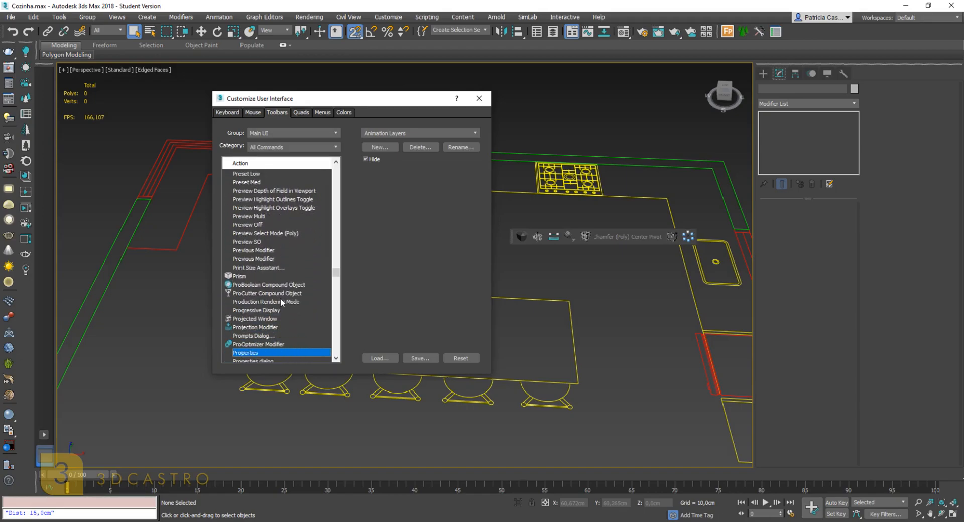
click(256, 286)
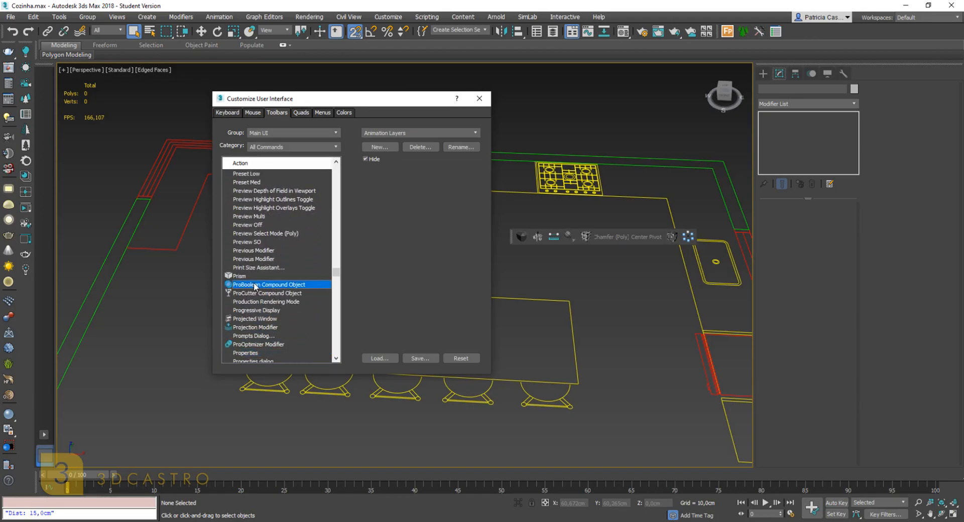
drag(249, 285, 571, 240)
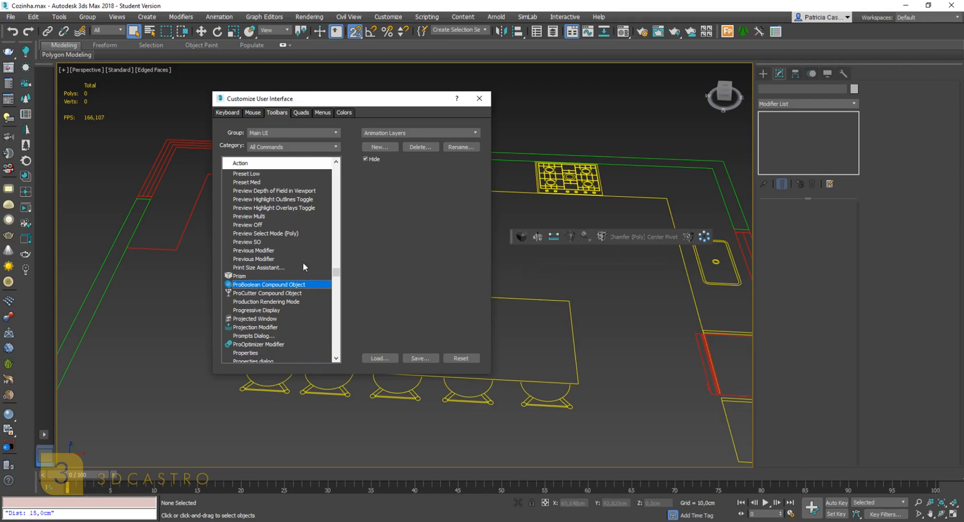
Look through the action list from ProBoolean Compound Object past the Projection, Properties and Push entries to Quad Patch, and select Prune Scene
key(Down)
key(Down)
key(Down)
key(Down)
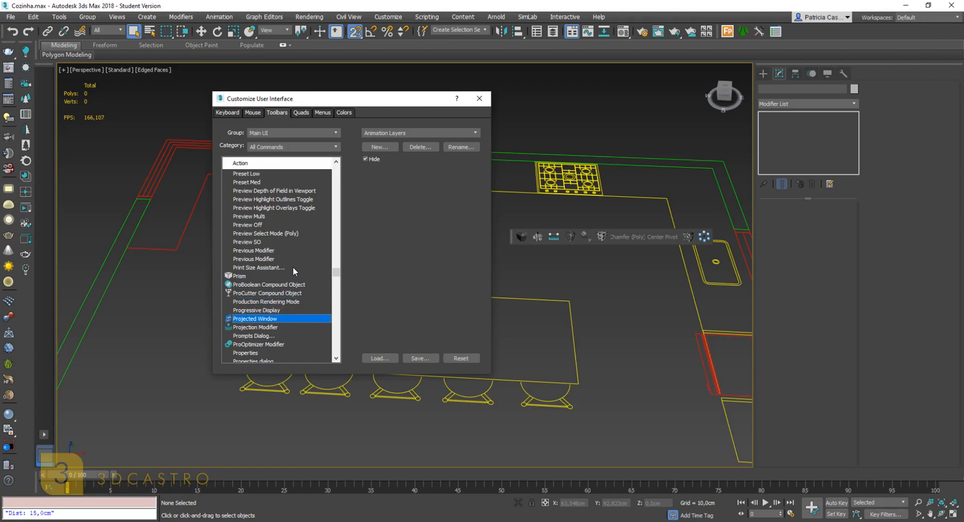
key(Down)
key(Down)
key(Down)
key(Down)
key(Down)
key(Down)
key(Down)
key(Down)
key(Down)
key(Down)
key(Down)
key(Down)
key(Down)
key(Down)
key(Down)
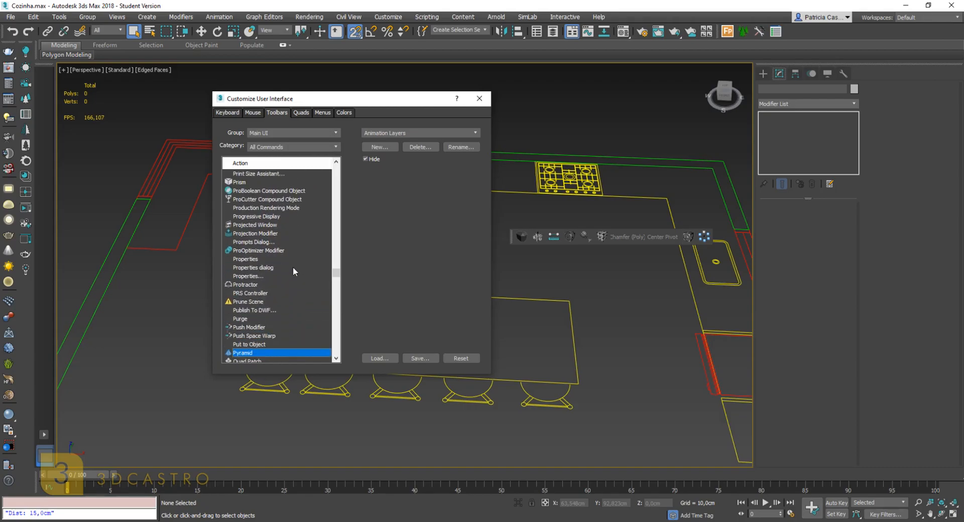
key(Down)
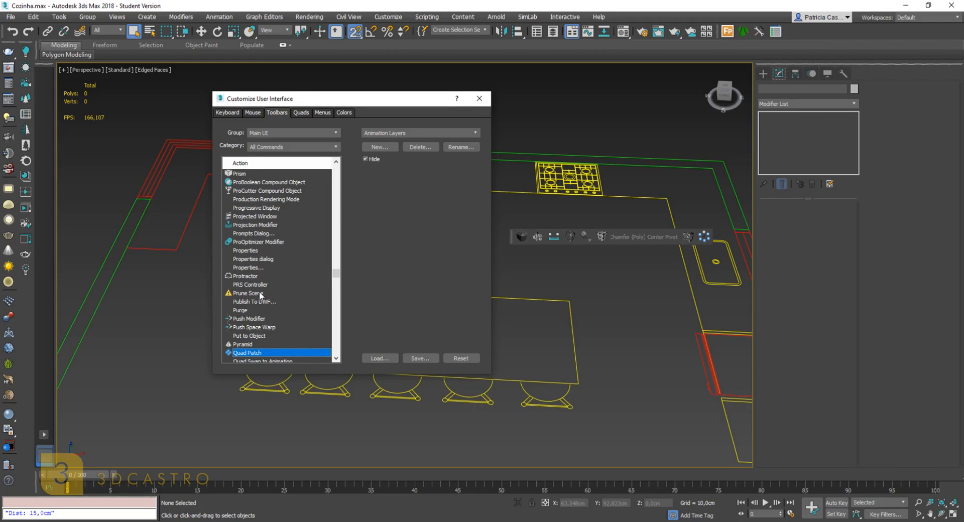
click(260, 294)
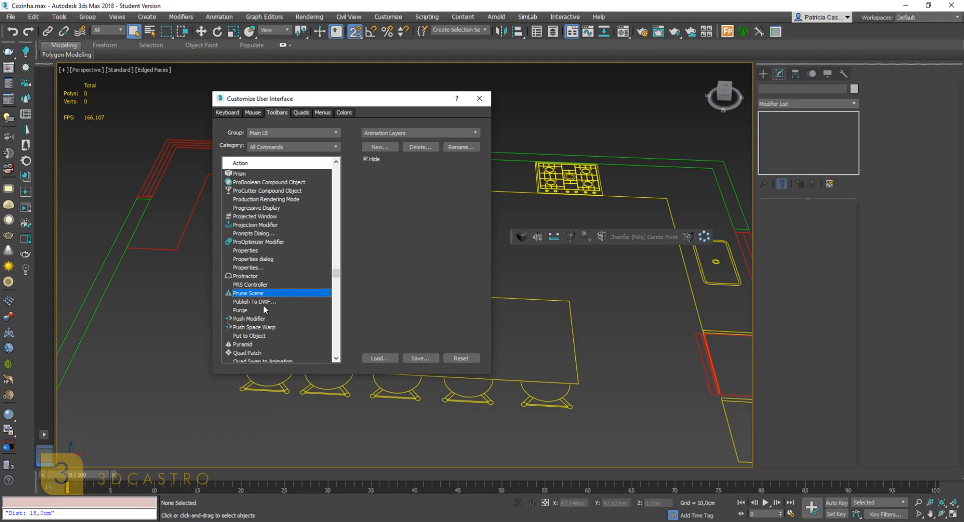
Look through the action list from Prune Scene past the Purge, Quad Swap, Quick and Railing entries to Random Grow for another toolbar command
key(Down)
key(Down)
key(Down)
key(Down)
key(Down)
key(Down)
key(Down)
key(Down)
key(Down)
key(Down)
key(Down)
key(Down)
key(Down)
key(Down)
key(Down)
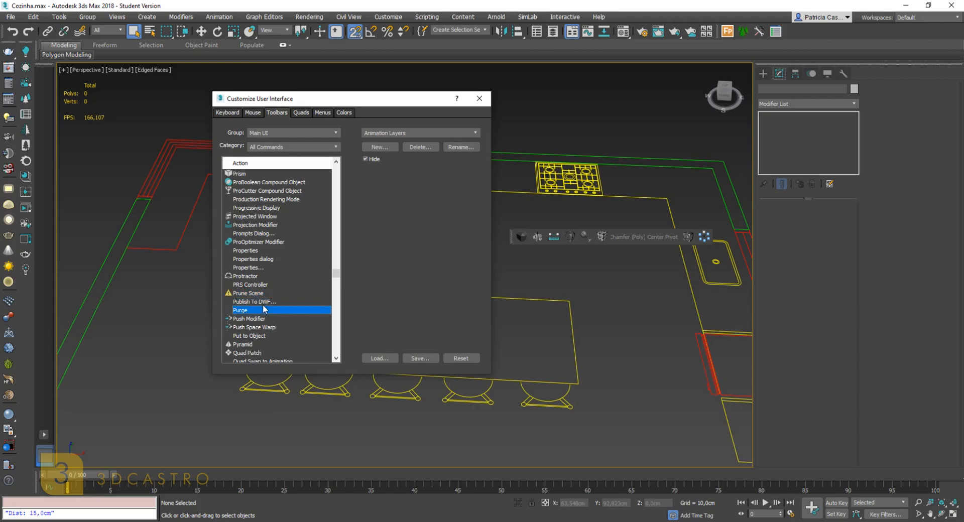
key(Down)
key(Down)
key(Down)
key(Down)
key(Down)
key(Down)
key(Down)
key(Down)
key(Down)
key(Down)
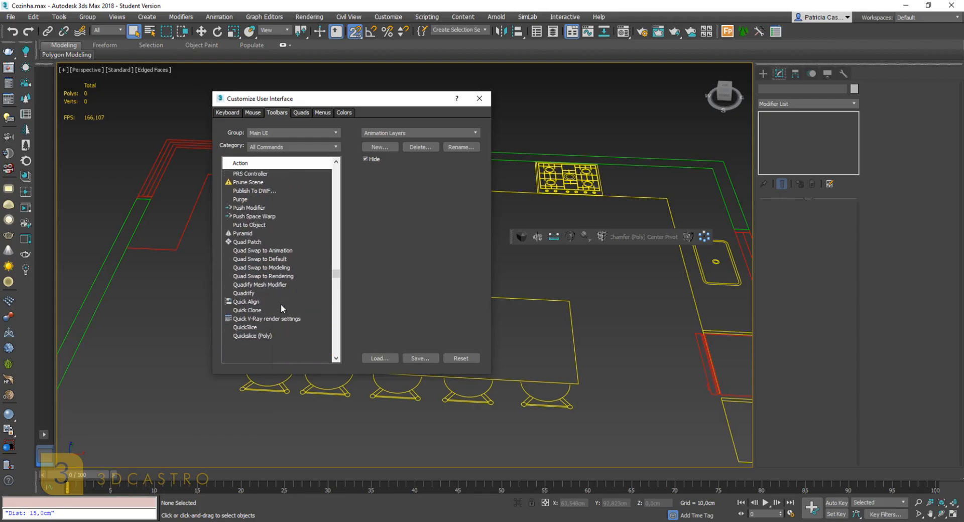
key(Down)
key(Down)
key(Down)
key(Down)
key(Down)
key(Down)
key(Down)
key(Down)
key(Down)
key(Down)
key(Down)
key(Down)
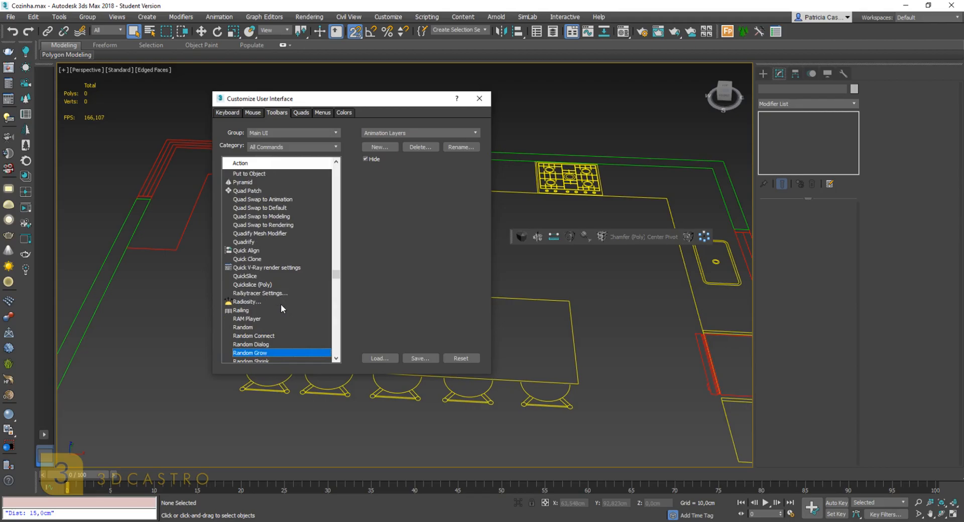
Find the Relink Bitmaps command in the action list and add it to the floating toolbar as its second command
key(Down)
key(Down)
key(Down)
key(Down)
key(Down)
key(Down)
key(Down)
key(Down)
key(Down)
key(Down)
key(Down)
key(Down)
key(Down)
key(Down)
key(Down)
key(Down)
key(Down)
key(Down)
key(Down)
key(Down)
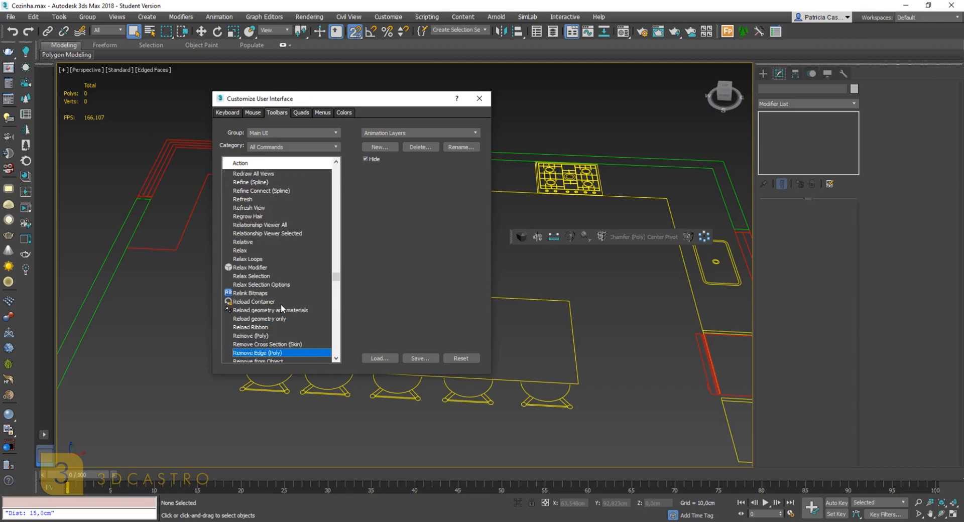
click(243, 293)
drag(243, 293, 534, 238)
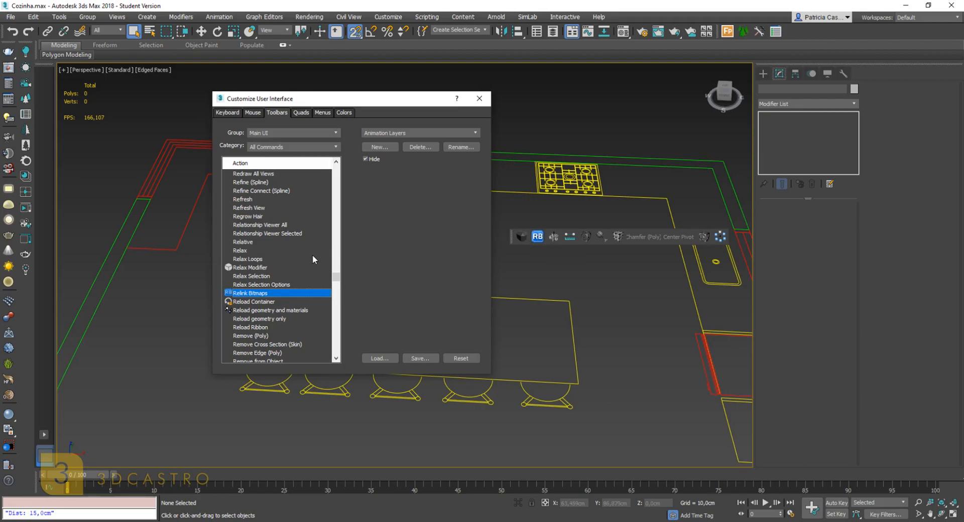
Return to the Prune Scene command in the action list and add it to the floating toolbar just before the last command
scroll(300, 251, up, 10)
scroll(300, 251, up, 2)
drag(267, 190, 718, 243)
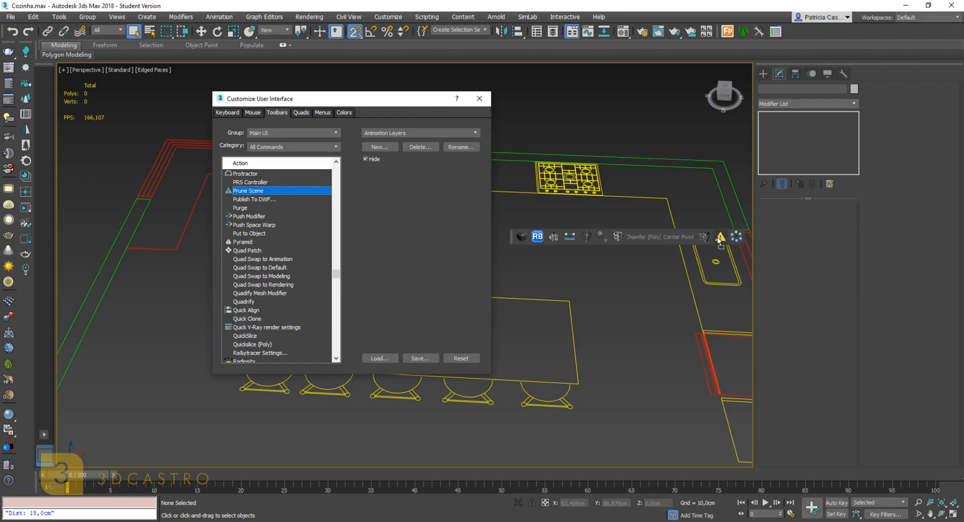
Look through the action list from Quick Align past the Random and Reaction entries, and select Relink Bitmaps
click(257, 311)
scroll(252, 308, down, 8)
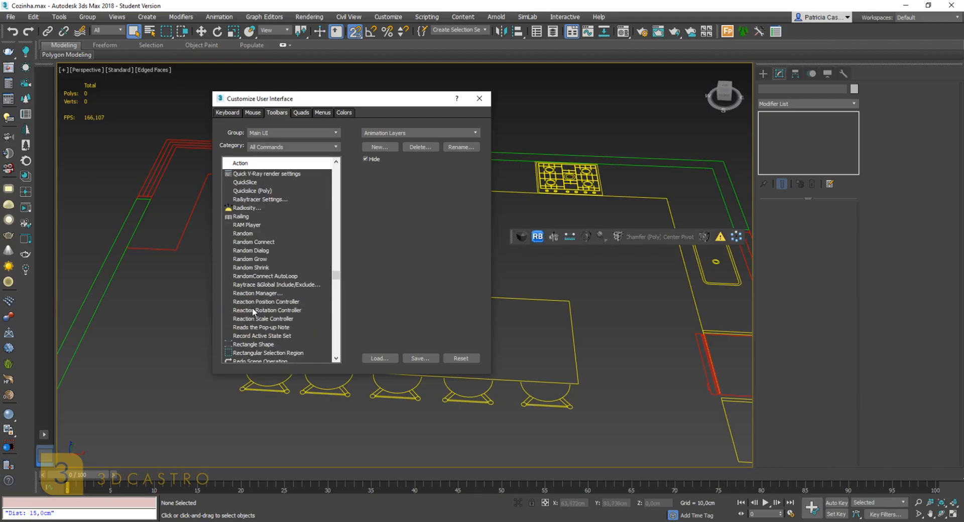
scroll(253, 310, down, 10)
scroll(252, 307, down, 2)
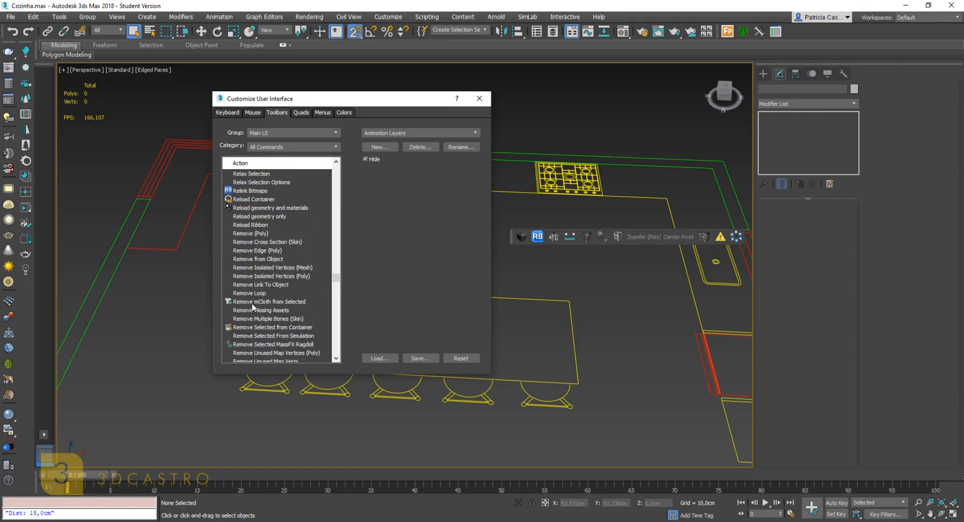
click(247, 193)
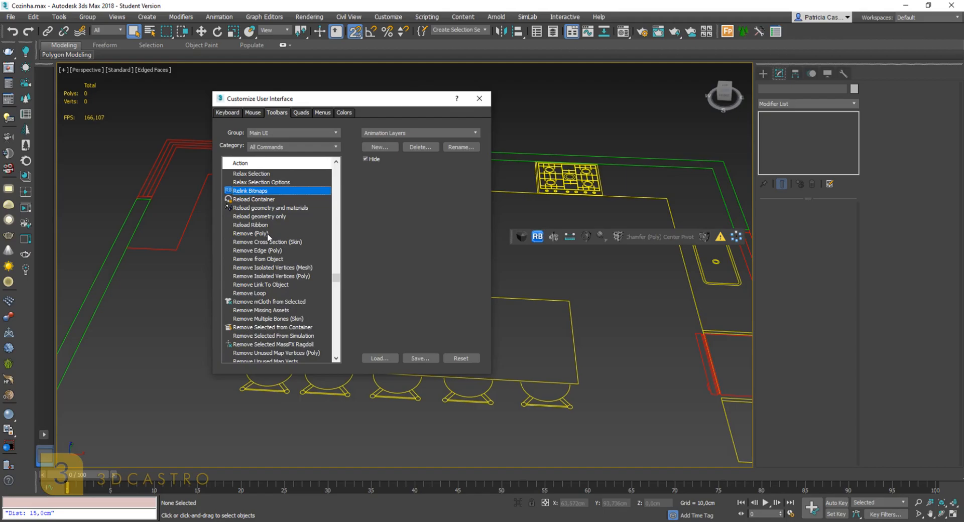
Look through the action list from Relink Bitmaps past the Reload, Remove and Rename entries to Render Selected for another toolbar command
key(Down)
key(Down)
key(Down)
key(Down)
key(Down)
key(Down)
key(Down)
key(Down)
key(Down)
key(Down)
key(Down)
key(Down)
key(Down)
key(Down)
key(Down)
key(Down)
key(Down)
key(Down)
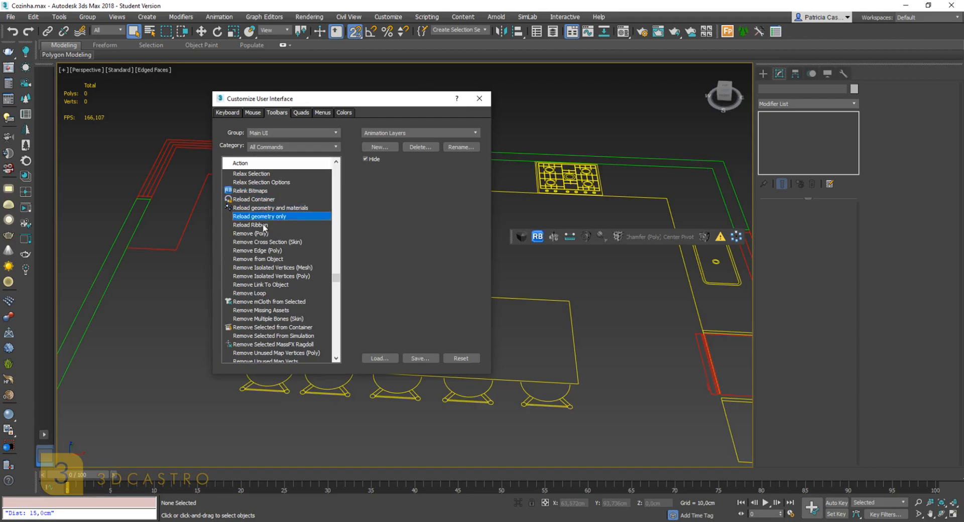
key(Down)
key(Down)
key(Down)
key(Down)
key(Down)
key(Down)
key(Down)
key(Down)
key(Down)
key(Down)
key(Down)
key(Down)
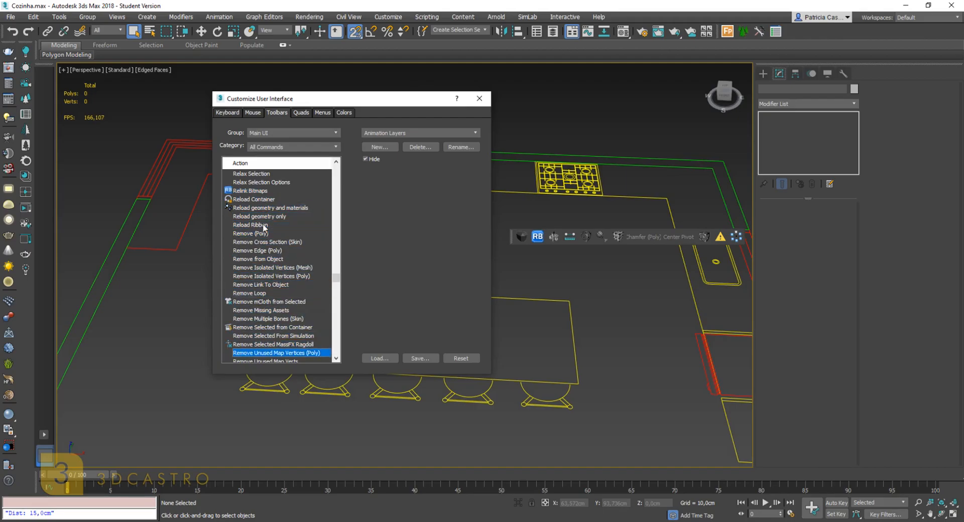
key(Down)
key(Down)
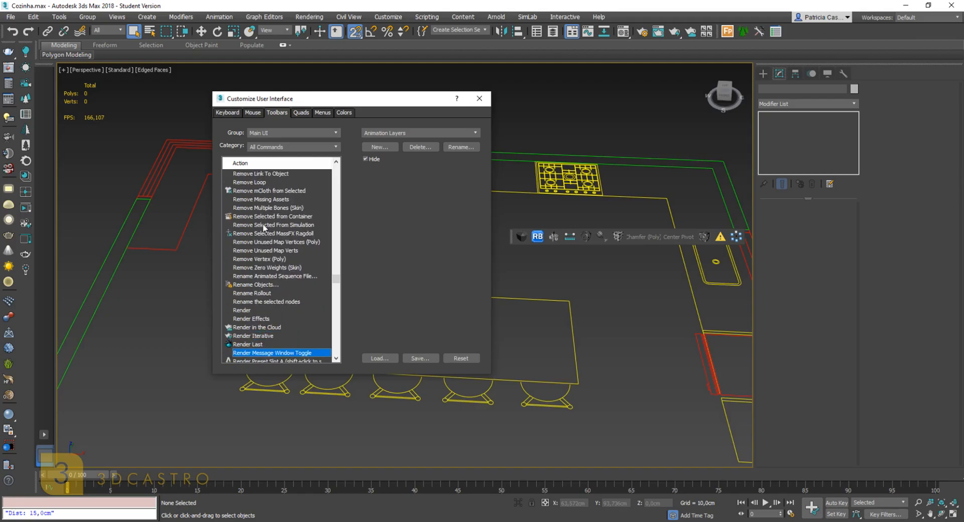
key(Down)
key(Down)
key(Down)
key(Down)
key(Down)
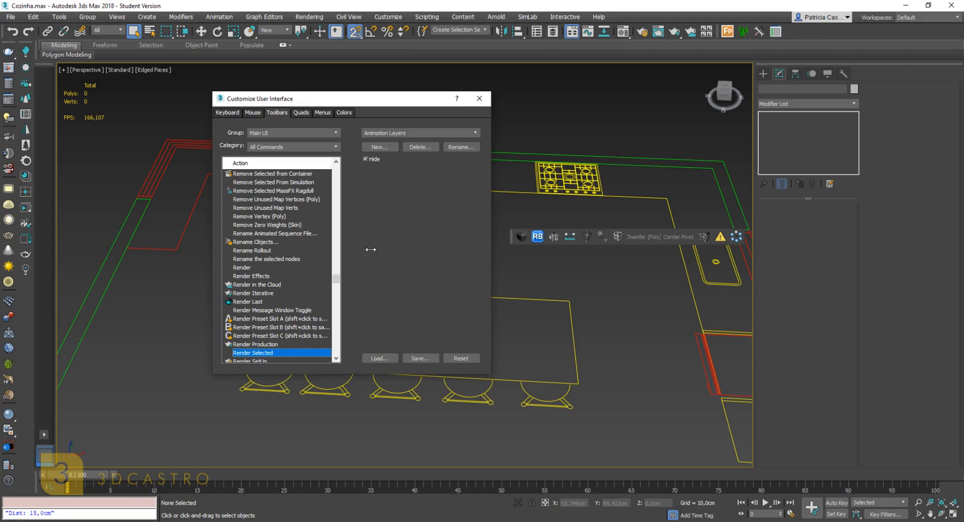
Go back to Render Effects in the action list and examine the Render and Repeat entries down to the Report a Problem command
click(273, 276)
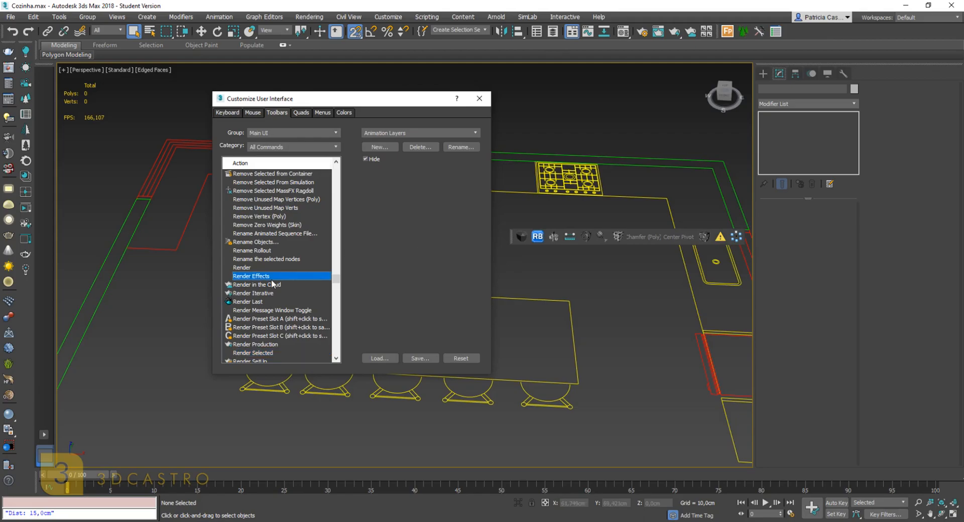
key(Down)
key(Down)
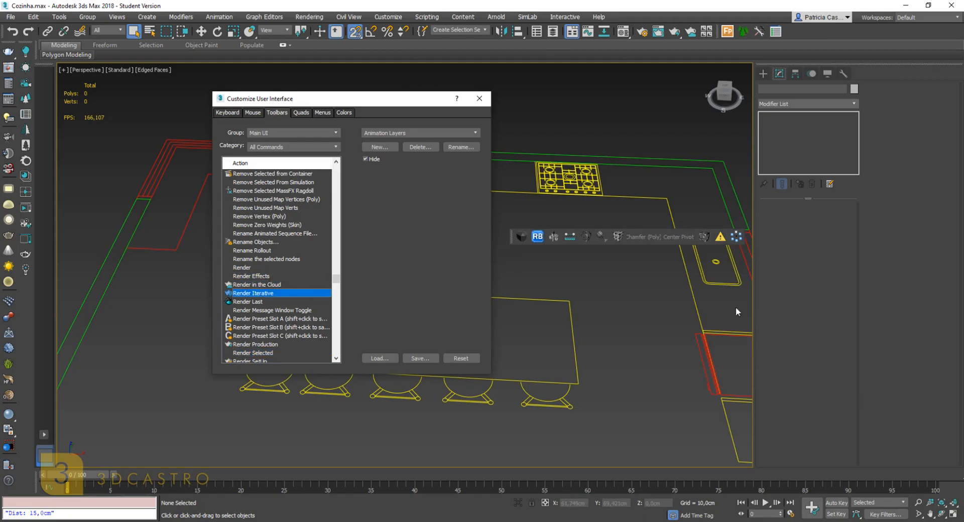
key(Down)
key(Down)
key(Down)
key(Down)
key(Down)
key(Down)
key(Down)
key(Down)
key(Down)
key(Down)
key(Down)
key(Down)
key(Down)
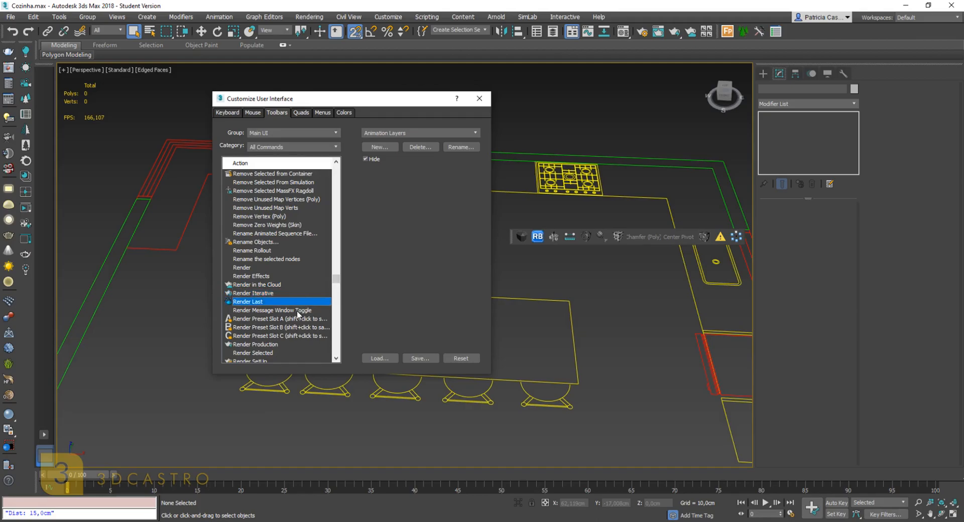
key(Down)
key(Down)
key(Down)
key(Down)
key(Down)
key(Down)
key(Down)
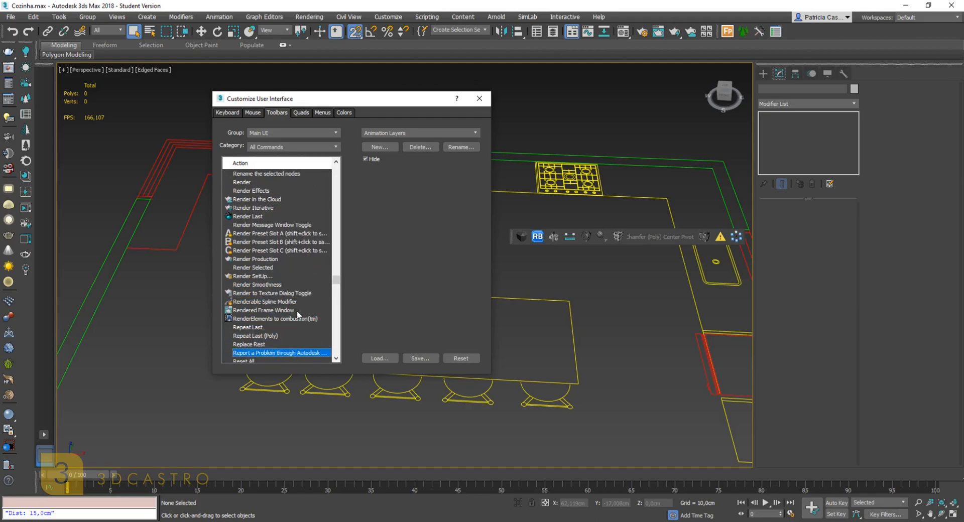
Look through the Reset entries in the action list, past Reset XForm and Resource Collector, to Restore Active View
key(Down)
key(Down)
key(Down)
key(Down)
key(Down)
key(Down)
key(Down)
key(Down)
key(Down)
key(Down)
key(Down)
key(Down)
key(Down)
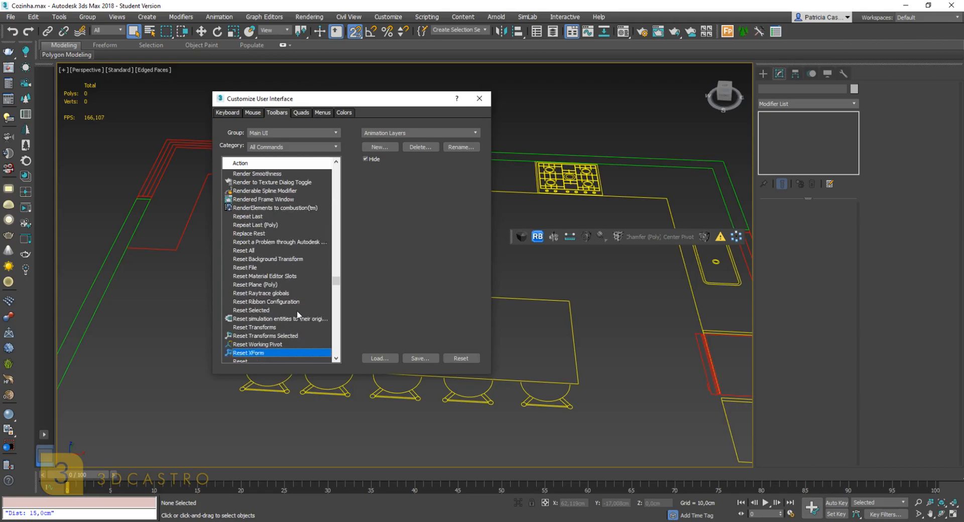
key(Down)
key(Down)
key(Down)
key(Down)
key(Down)
key(Down)
key(Down)
key(Down)
key(Down)
key(Down)
key(Down)
key(Down)
key(Down)
key(Down)
key(Down)
key(Down)
key(Down)
key(Down)
key(Down)
key(Down)
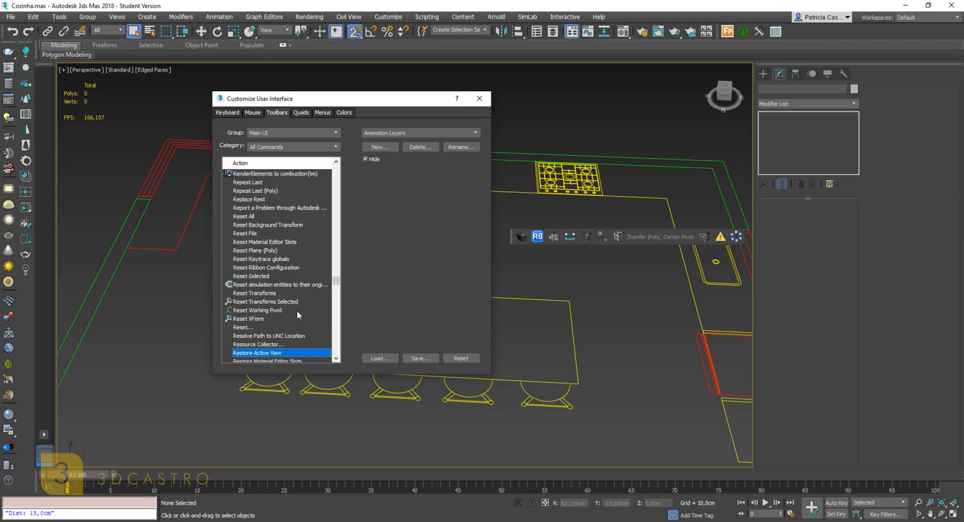
Look through the action list from Restore Active View past the Ribbon Panel and Ring entries to Ripple Modifier
key(Down)
key(Down)
key(Down)
key(Down)
key(Down)
key(Down)
key(Down)
key(Down)
key(Down)
key(Down)
key(Down)
key(Down)
key(Down)
key(Down)
key(Down)
key(Down)
key(Down)
key(Down)
key(Down)
key(Down)
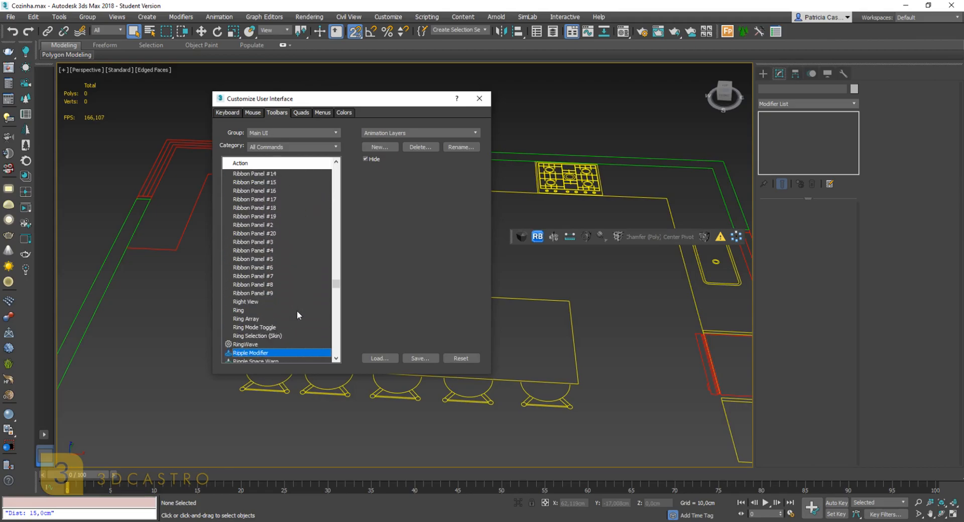
Look through the action list from Ripple Modifier past the Roll Viewport, Rotate and Run Script entries to Save Bitmap As
key(Down)
key(Down)
key(Down)
key(Down)
key(Down)
key(Down)
key(Down)
key(Down)
key(Down)
key(Down)
key(Down)
key(Down)
key(Down)
key(Down)
key(Down)
key(Down)
key(Down)
key(Down)
key(Down)
key(Down)
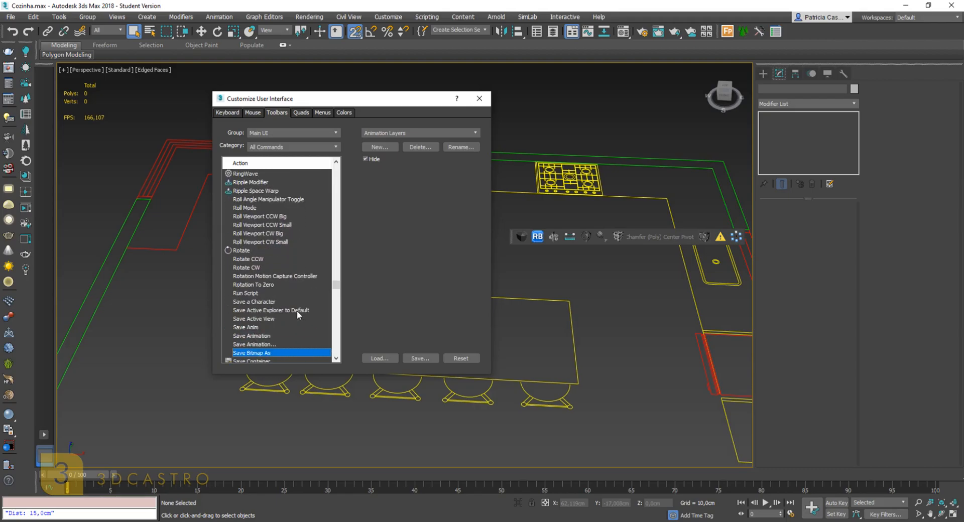
Look through the Save, Saved Schematic View, Saved Track View and Scale entries in the action list down to Scene Explorer Quick Load 4
key(Down)
key(Down)
key(Down)
key(Down)
key(Down)
key(Down)
key(Down)
key(Down)
key(Down)
key(Down)
key(Down)
key(Down)
key(Down)
key(Down)
key(Down)
key(Down)
key(Down)
key(Down)
key(Down)
key(Down)
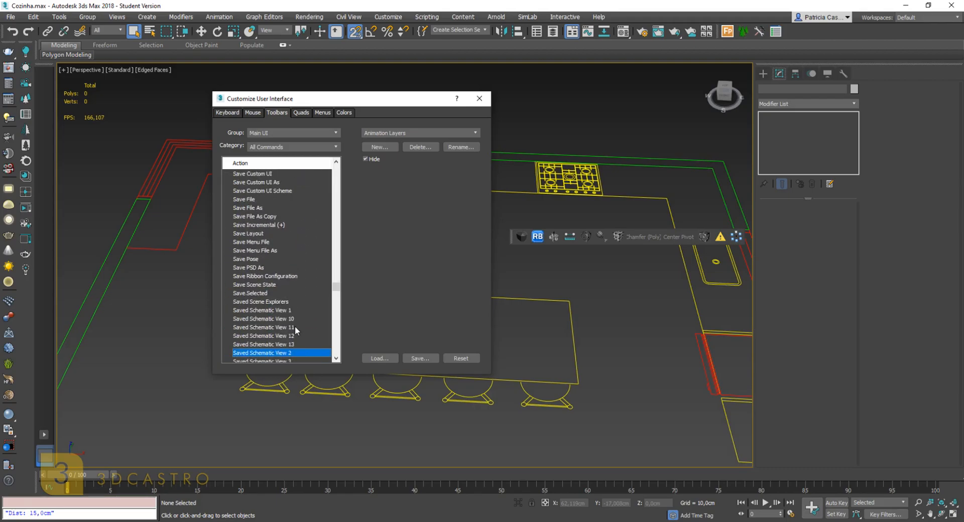
key(Down)
key(Down)
key(Down)
key(Down)
key(Down)
key(Down)
key(Down)
key(Down)
key(Down)
key(Down)
key(Down)
key(Down)
key(Down)
key(Down)
key(Down)
key(Down)
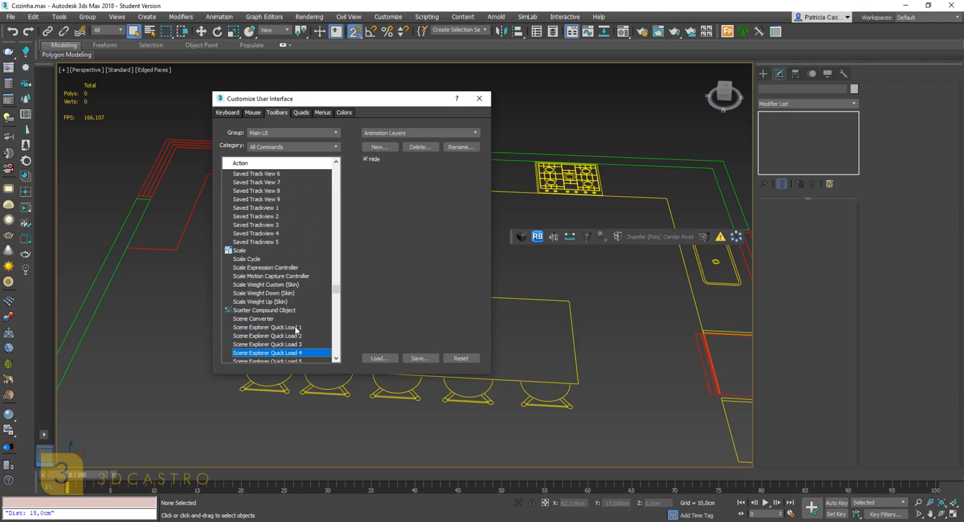
Look through the action list from Scene Explorer Quick Load 4 past the Schematic View and Script Controller entries to Select and Manipulate
key(Down)
key(Down)
key(Down)
key(Down)
key(Down)
key(Down)
key(Down)
key(Down)
key(Down)
key(Down)
key(Down)
key(Down)
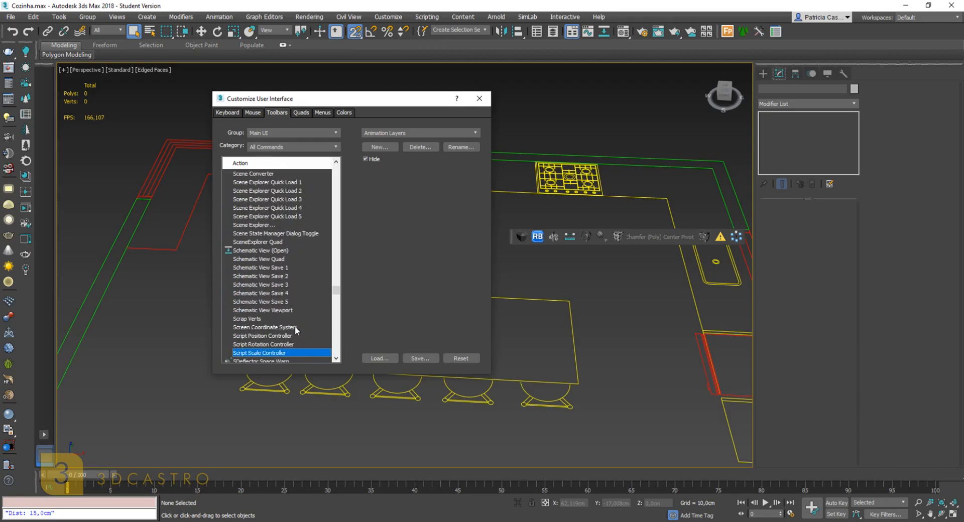
key(Down)
key(Down)
key(Down)
key(Down)
key(Down)
key(Down)
key(Down)
key(Down)
key(Down)
key(Down)
key(Down)
key(Down)
key(Down)
key(Down)
key(Down)
key(Down)
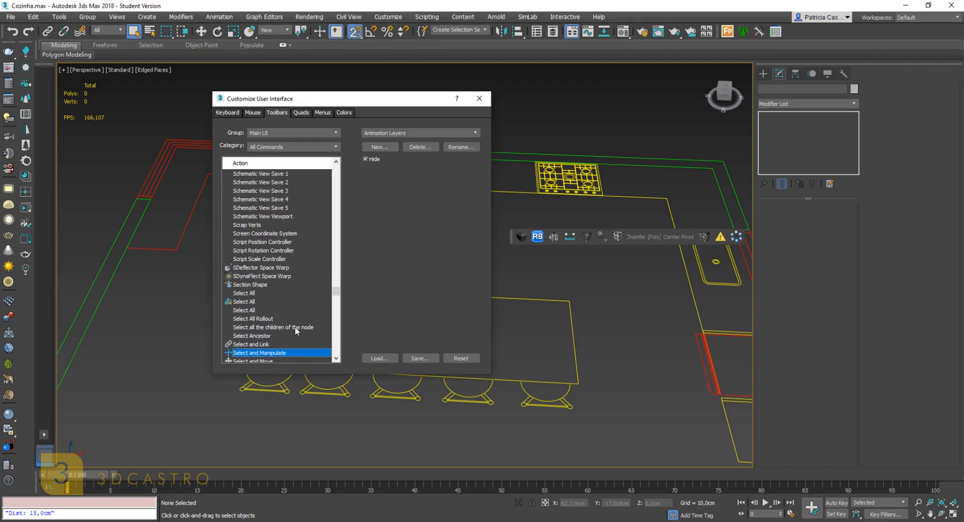
Look through the action list from Select and Manipulate past the Shading, ShapeMerge and Shell Modifier entries to Show Entire Motion Paths
key(Down)
key(Down)
key(Down)
key(Down)
key(Down)
key(Down)
key(Down)
key(Down)
key(Down)
key(Down)
key(Down)
key(Down)
key(Down)
key(Down)
key(Down)
key(Down)
key(Down)
key(Down)
key(Down)
key(Down)
key(Down)
key(Down)
key(Down)
key(Down)
key(Down)
key(Down)
key(Down)
key(Down)
key(Down)
key(Down)
key(Down)
key(Down)
key(Down)
key(Down)
key(Down)
key(Down)
key(Down)
key(Down)
key(Down)
key(Down)
key(Down)
key(Down)
key(Down)
key(Down)
key(Down)
key(Down)
key(Down)
key(Down)
key(Down)
key(Down)
key(Down)
key(Down)
key(Down)
key(Down)
key(Down)
key(Down)
key(Down)
key(Down)
key(Down)
key(Down)
key(Down)
key(Down)
key(Down)
key(Down)
key(Down)
key(Down)
key(Down)
key(Down)
key(Down)
key(Down)
key(Down)
key(Down)
key(Down)
key(Down)
key(Down)
key(Down)
key(Down)
key(Down)
key(Down)
key(Down)
key(Down)
key(Down)
key(Down)
key(Down)
key(Down)
key(Down)
key(Down)
key(Down)
key(Down)
key(Down)
key(Down)
key(Down)
key(Down)
key(Down)
key(Down)
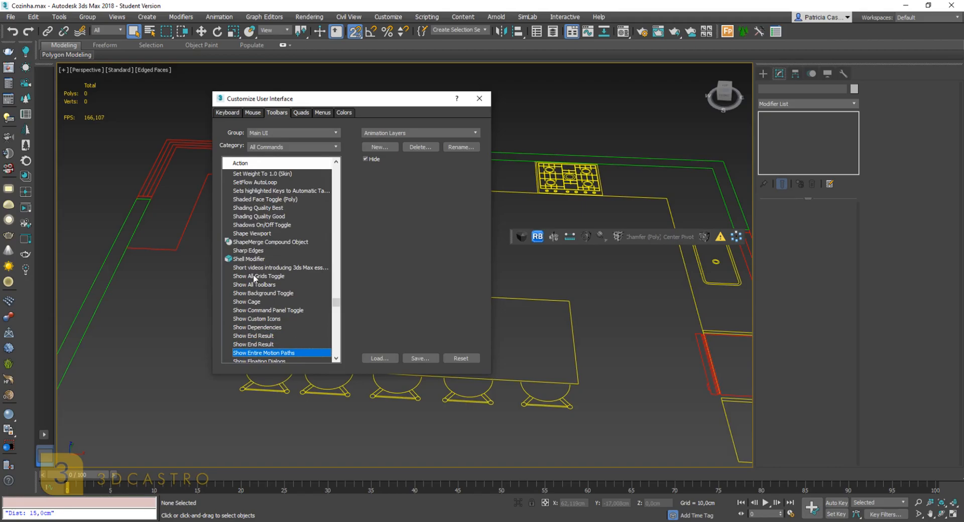
Add the Shell Modifier command to the start of the custom floating toolbar
click(254, 259)
drag(254, 261, 526, 234)
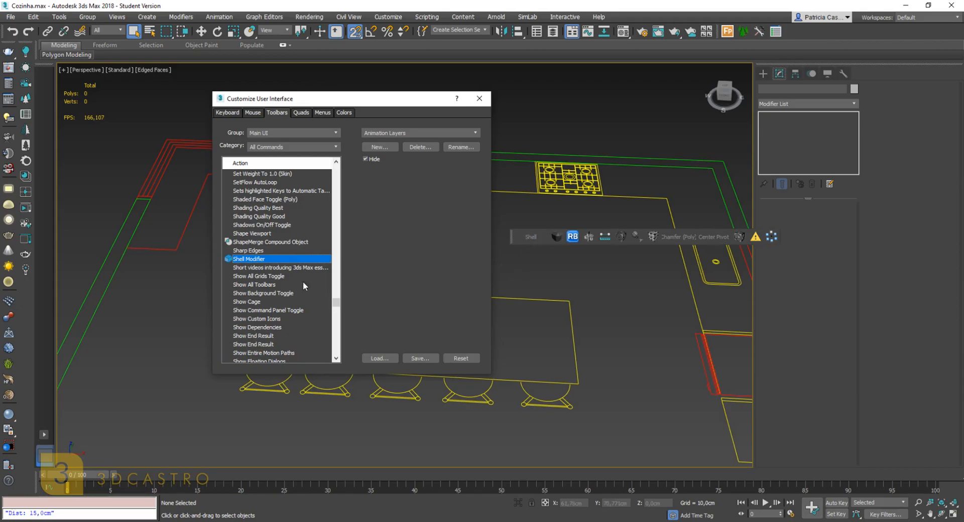
Look through the action list from Shell Modifier past the Show Floating and Show Key entries to Show MassFX World Parameters dialog
key(Down)
key(Down)
key(Down)
key(Down)
key(Down)
key(Down)
key(Down)
key(Down)
key(Down)
key(Down)
key(Down)
key(Down)
key(Down)
key(Down)
key(Down)
key(Down)
key(Down)
key(Down)
key(Down)
key(Down)
key(Down)
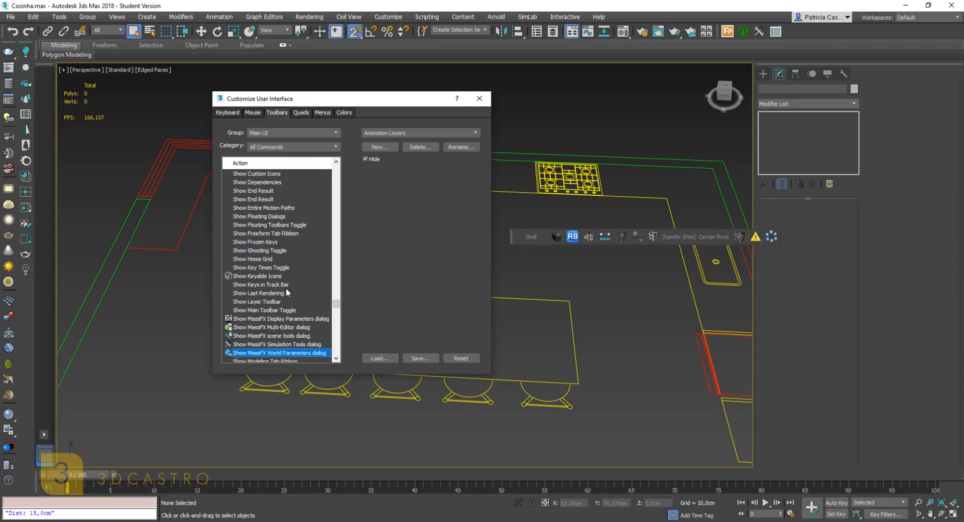
Look through the Show and Show/Hide entries in the action list from Show Modeling Tab Ribbon down to Show/Hide TV Name Toolbar
key(Down)
key(Down)
key(Down)
key(Down)
key(Down)
key(Down)
key(Down)
key(Down)
key(Down)
key(Down)
key(Down)
key(Down)
key(Down)
key(Down)
key(Down)
key(Down)
key(Down)
key(Down)
key(Down)
key(Down)
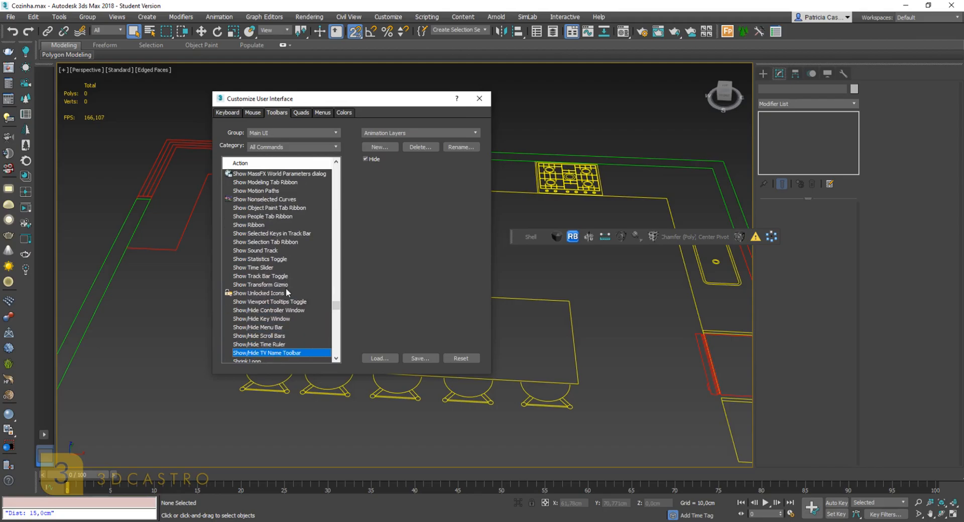
Look through the Shrink, Similar, Skew, Skin and Slave entries in the action list down to Slice (Poly)
key(Down)
key(Down)
key(Down)
key(Down)
key(Down)
key(Down)
key(Down)
key(Down)
key(Down)
key(Down)
key(Down)
key(Down)
key(Down)
key(Down)
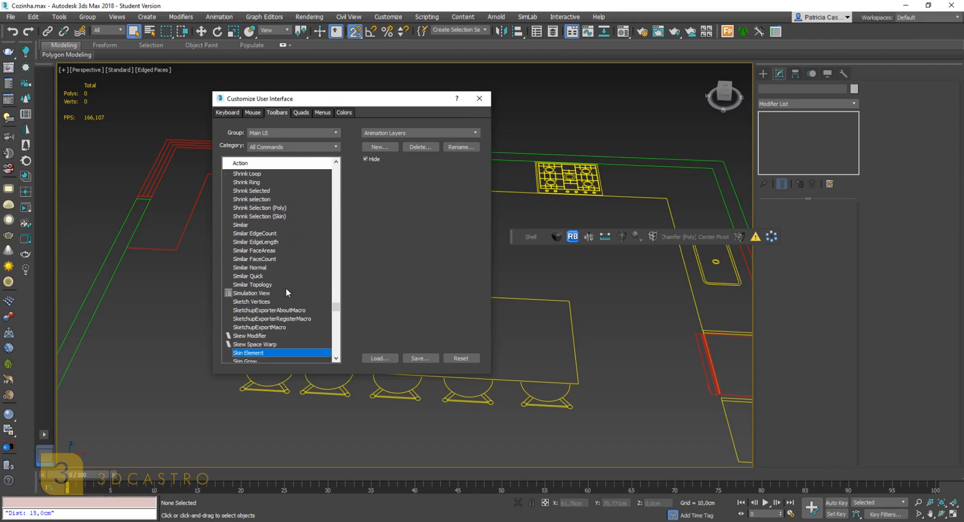
key(Down)
key(Down)
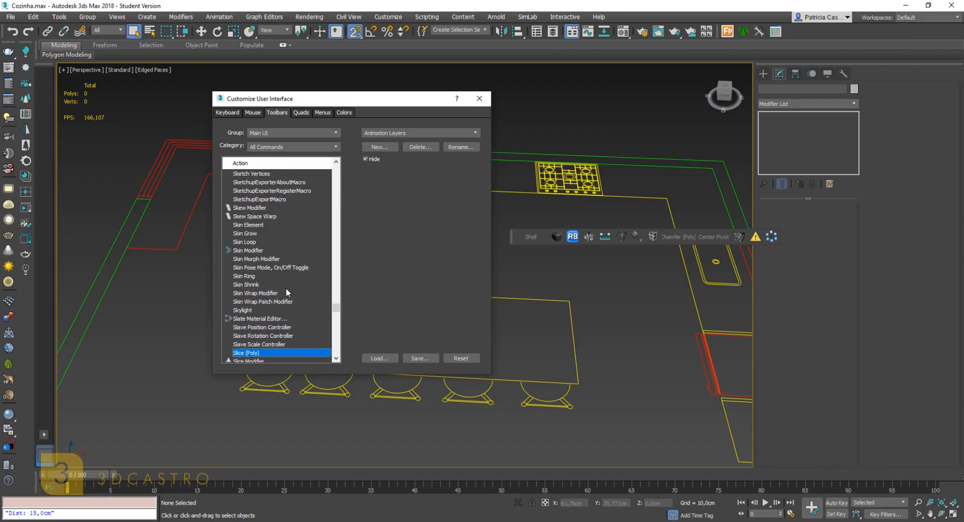
Look through the action list from Slice Modifier past the Sliding Door and Smart Place entries to Smooth Thirty Selection
key(Down)
key(Down)
key(Down)
key(Down)
key(Down)
key(Down)
key(Down)
key(Down)
key(Down)
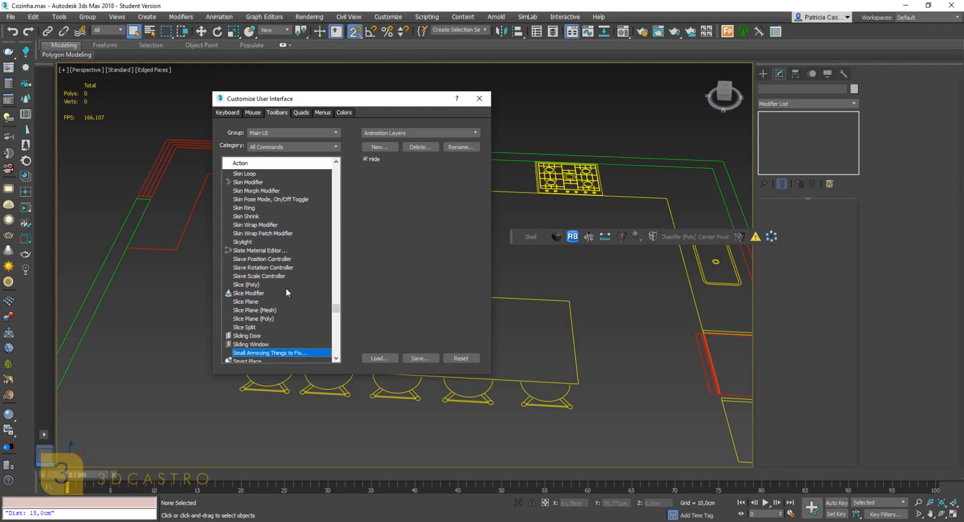
key(Down)
key(Down)
key(Down)
key(Down)
key(Down)
key(Down)
key(Down)
key(Down)
key(Down)
key(Down)
key(Down)
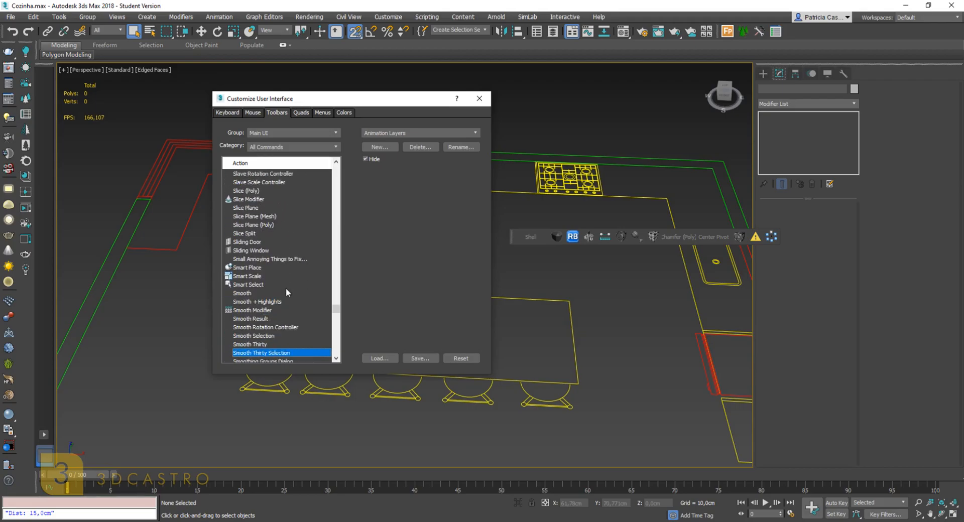
Add the Smooth Modifier command to the custom toolbar directly after Shell
key(Down)
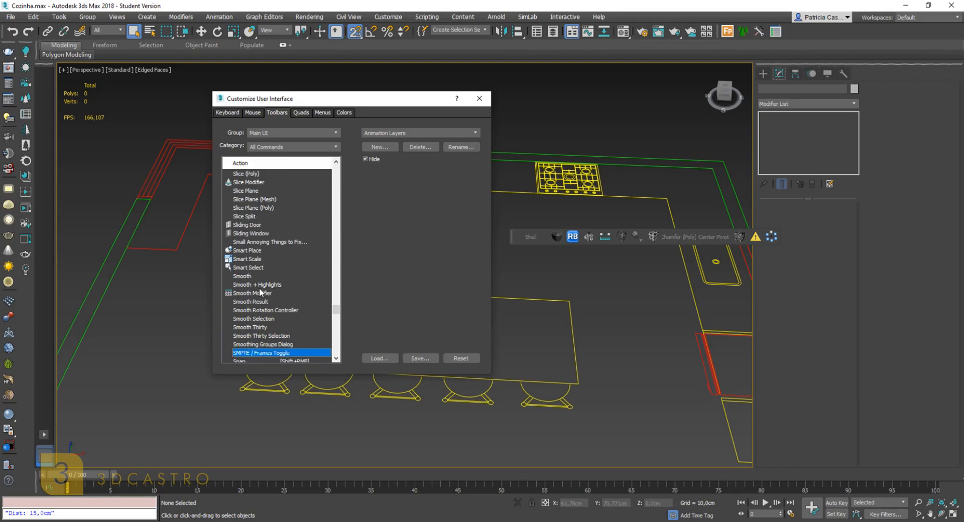
key(Down)
key(Down)
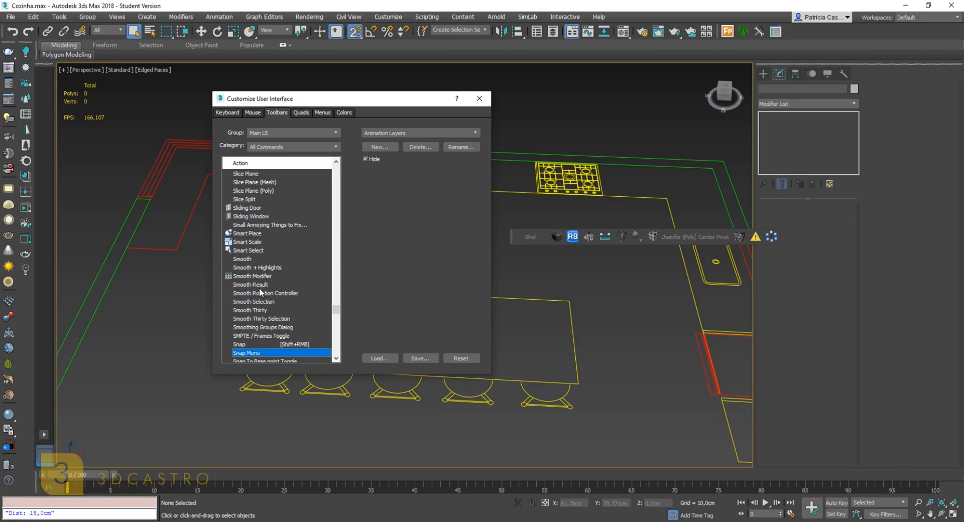
click(255, 277)
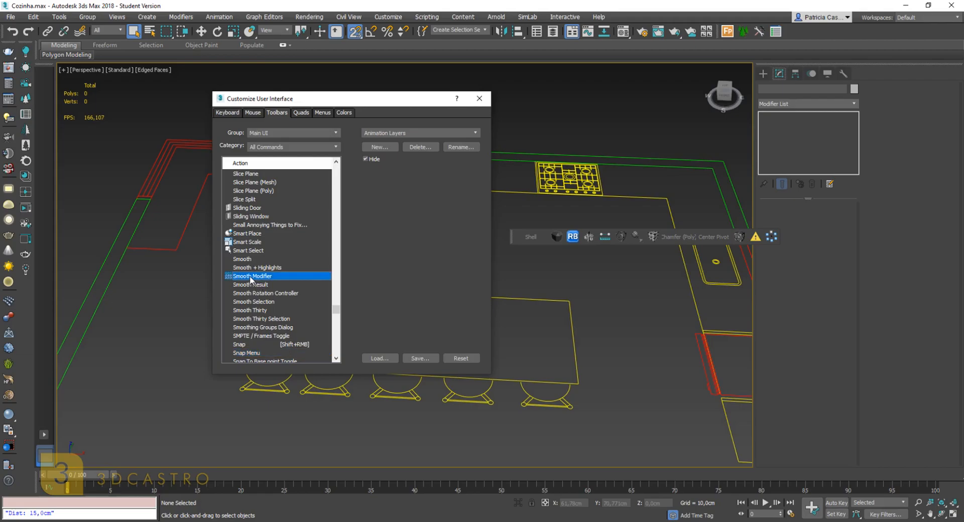
drag(251, 280, 547, 236)
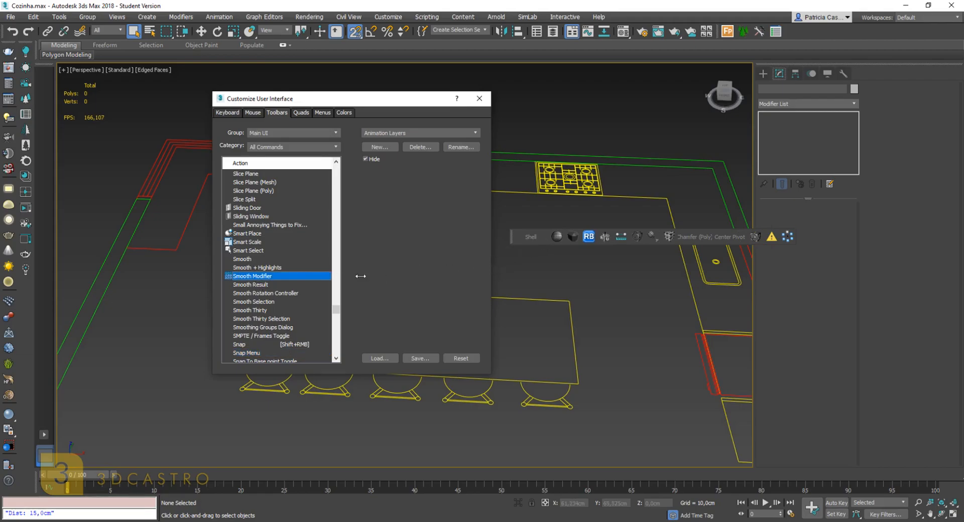
Look through the action list from Smooth Modifier past the Smoothing Groups and Snap Menu entries to Snap To Curve Edge Toggle
key(Down)
key(Down)
key(Down)
key(Down)
key(Down)
key(Down)
key(Down)
key(Down)
key(Down)
key(Down)
key(Down)
key(Down)
key(Down)
key(Down)
key(Down)
key(Down)
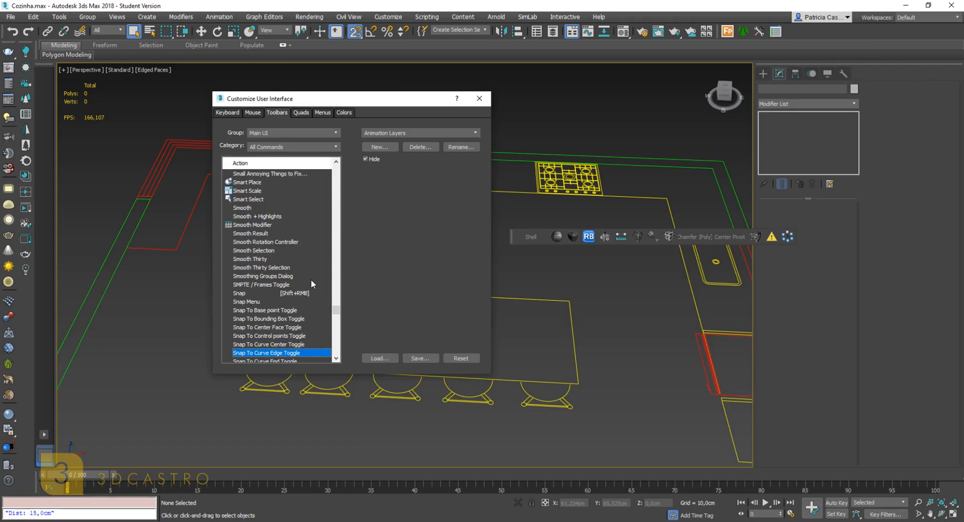
Look through the Snap To entries in the action list from Snap To Curve End Toggle down to Snap To Surf Normal Toggle
key(Down)
key(Down)
key(Down)
key(Down)
key(Down)
key(Down)
key(Down)
key(Down)
key(Down)
key(Down)
key(Down)
key(Down)
key(Down)
key(Down)
key(Down)
key(Down)
key(Down)
key(Down)
key(Down)
key(Down)
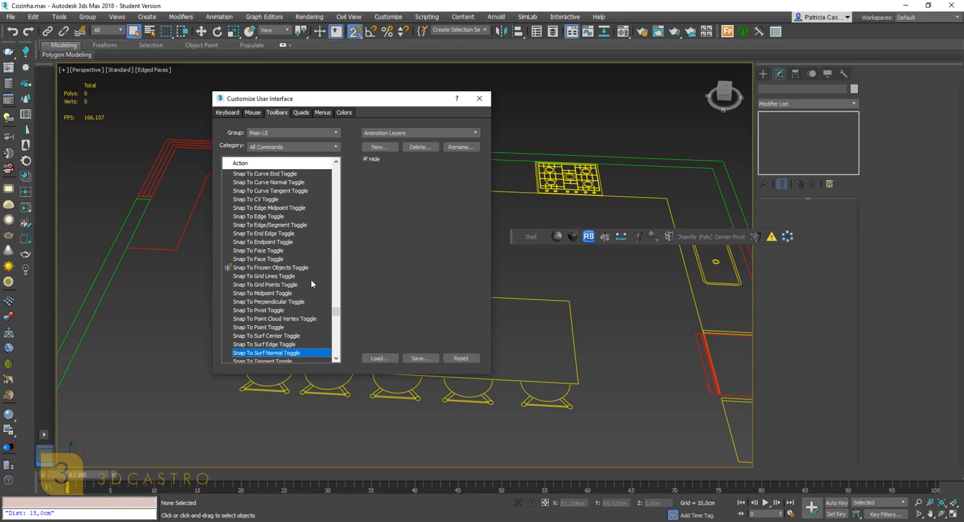
Find the Spacing Tool command among the actions and add it to the custom toolbar between Shell and Smooth
key(Down)
key(Down)
key(Down)
key(Down)
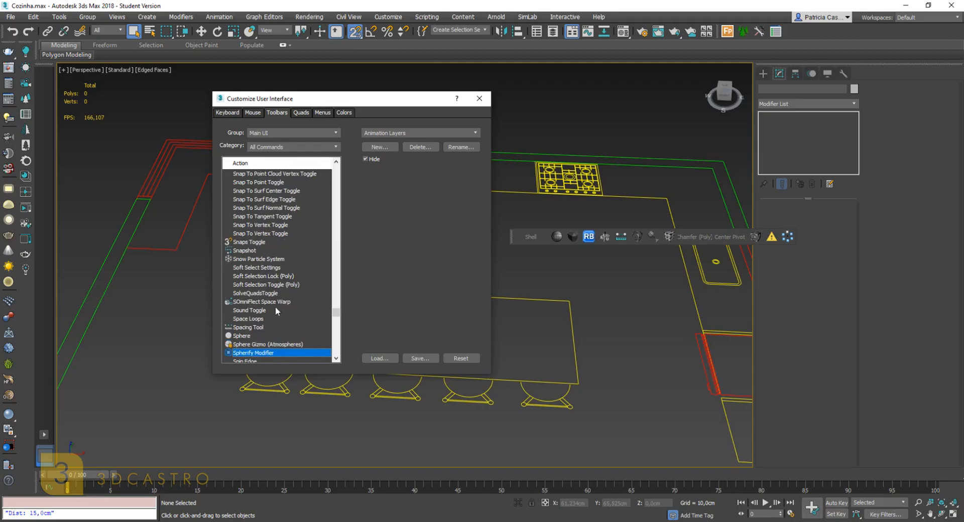
click(252, 328)
drag(252, 329, 538, 237)
Look through the action list past the Spindle, Spline and Split entries down to SS Toggle Shaded
key(Down)
key(Down)
key(Down)
key(Down)
key(Down)
key(Down)
key(Down)
key(Down)
key(Down)
key(Down)
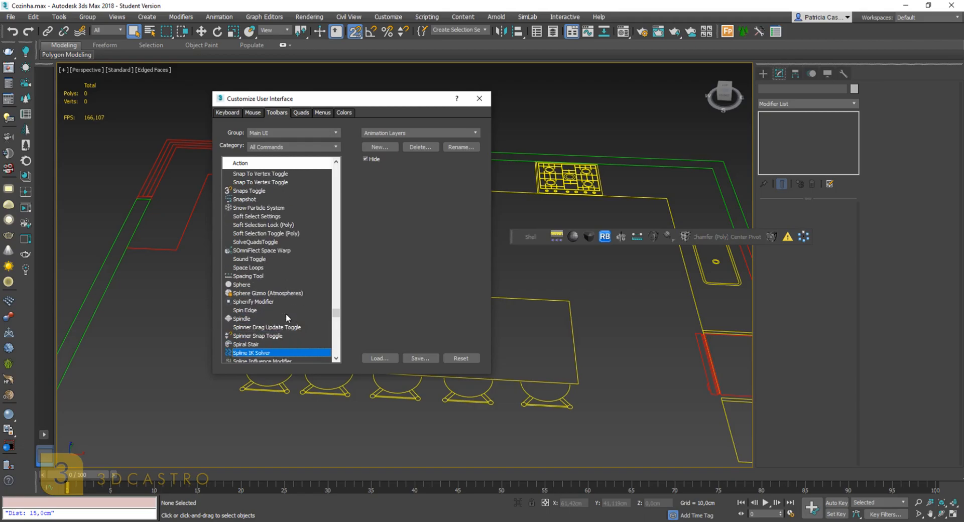
key(Down)
key(Down)
key(Down)
key(Down)
key(Down)
key(Down)
key(Down)
key(Down)
key(Down)
key(Down)
key(Down)
key(Down)
key(Down)
key(Down)
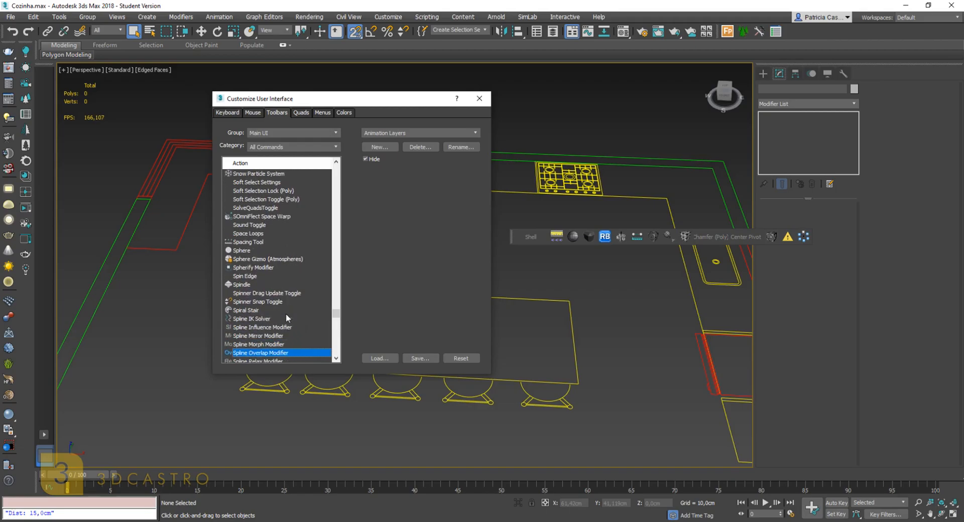
key(Down)
key(Down)
key(Down)
key(Down)
key(Down)
key(Down)
key(Down)
key(Down)
key(Down)
key(Down)
key(Down)
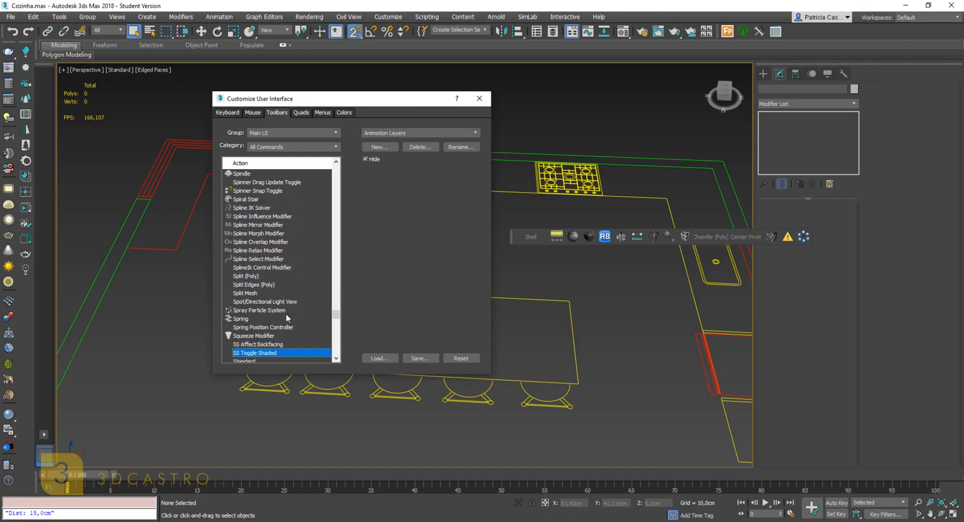
Look through the State Set, Store, Subdivide and Subobject Convert entries in the action list down to Sub-Object Level 1
key(Down)
key(Down)
key(Down)
key(Down)
key(Down)
key(Down)
key(Down)
key(Down)
key(Down)
key(Down)
key(Down)
key(Down)
key(Down)
key(Down)
key(Down)
key(Down)
key(Down)
key(Down)
key(Down)
key(Down)
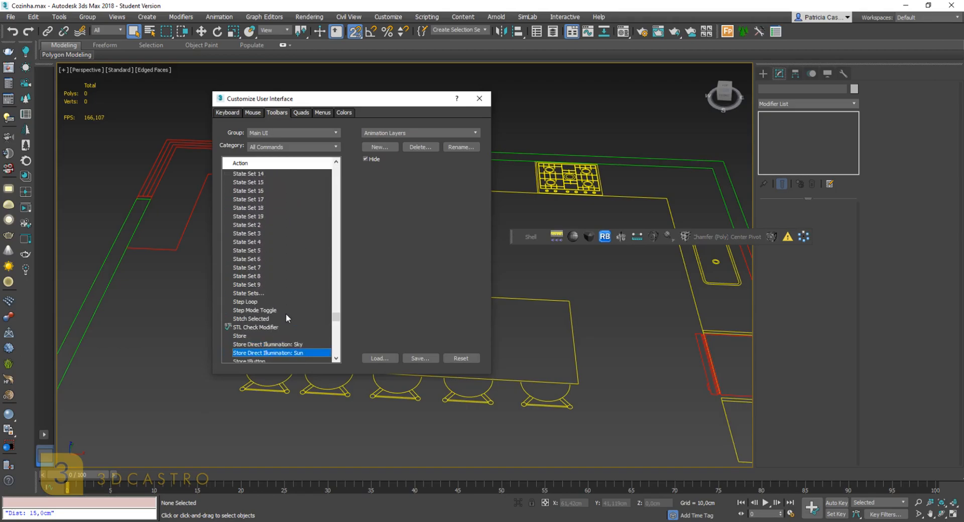
key(Down)
key(Down)
key(Down)
key(Down)
key(Down)
key(Down)
key(Down)
key(Down)
key(Down)
key(Down)
key(Down)
key(Down)
key(Down)
key(Down)
key(Down)
key(Down)
key(Down)
key(Down)
key(Down)
key(Down)
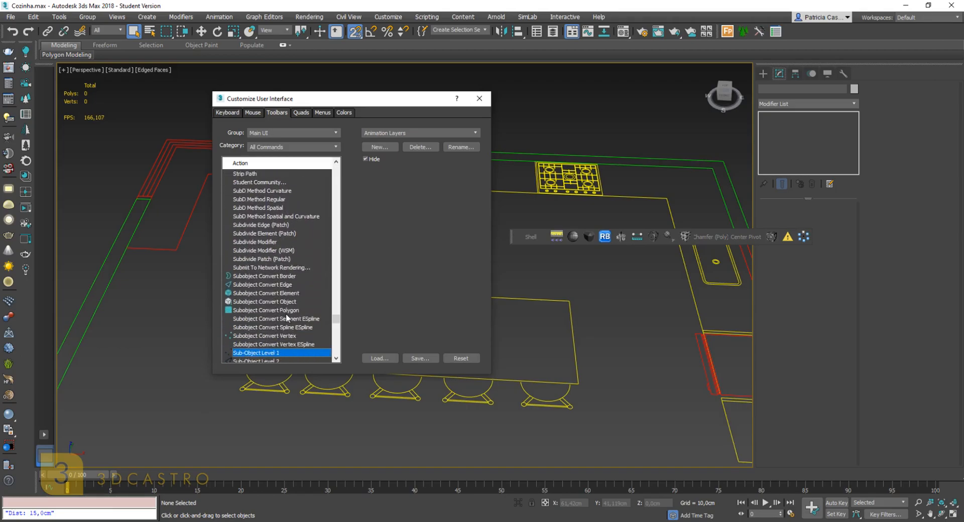
Find the Symmetry Modifier command among the actions and add it to the custom toolbar between Shell and Spacing Tool
key(Down)
key(Down)
key(Down)
key(Down)
key(Down)
key(Down)
key(Down)
key(Down)
key(Down)
key(Down)
key(Down)
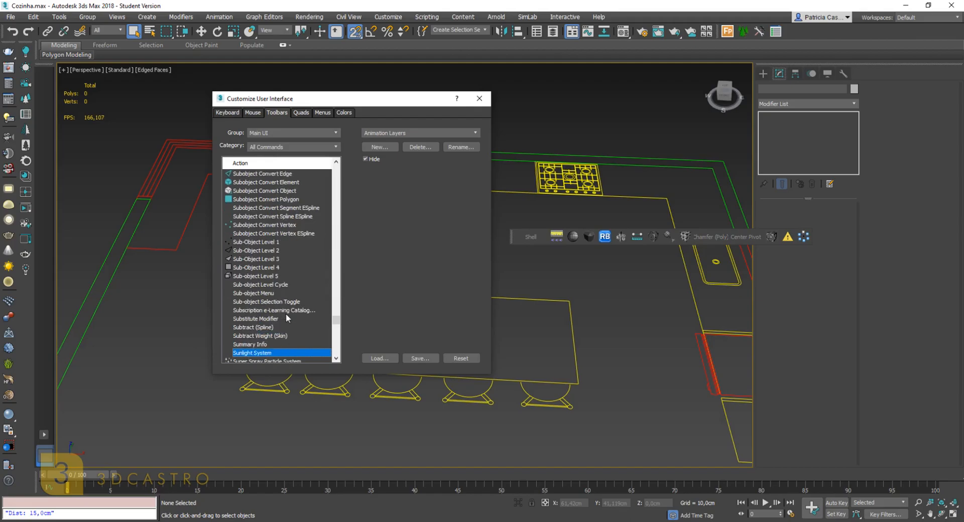
key(Down)
key(Down)
key(Down)
key(Down)
key(Down)
key(Down)
key(Down)
key(Down)
key(Down)
key(Down)
key(Down)
key(Down)
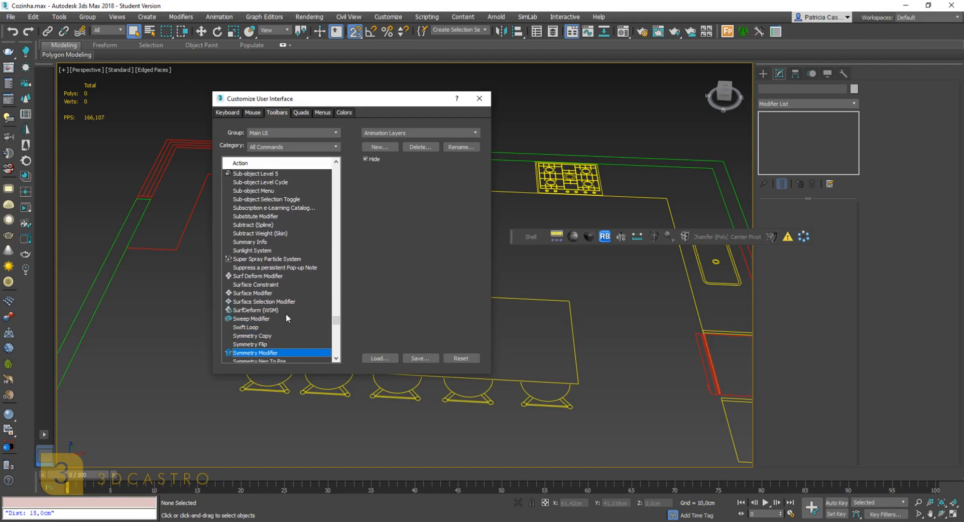
key(Down)
key(Down)
key(Down)
key(Down)
key(Down)
key(Down)
key(Down)
key(Down)
key(Down)
key(Down)
key(Down)
key(Down)
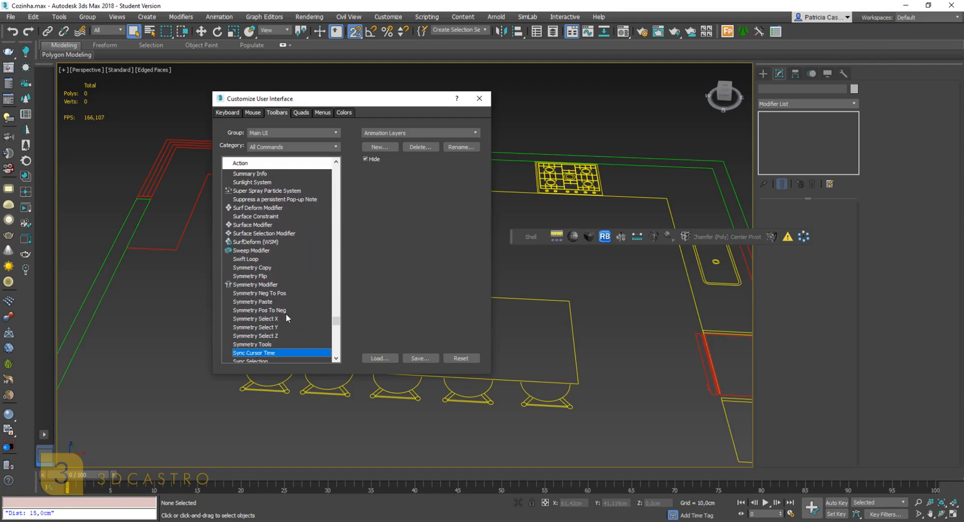
drag(265, 243, 540, 243)
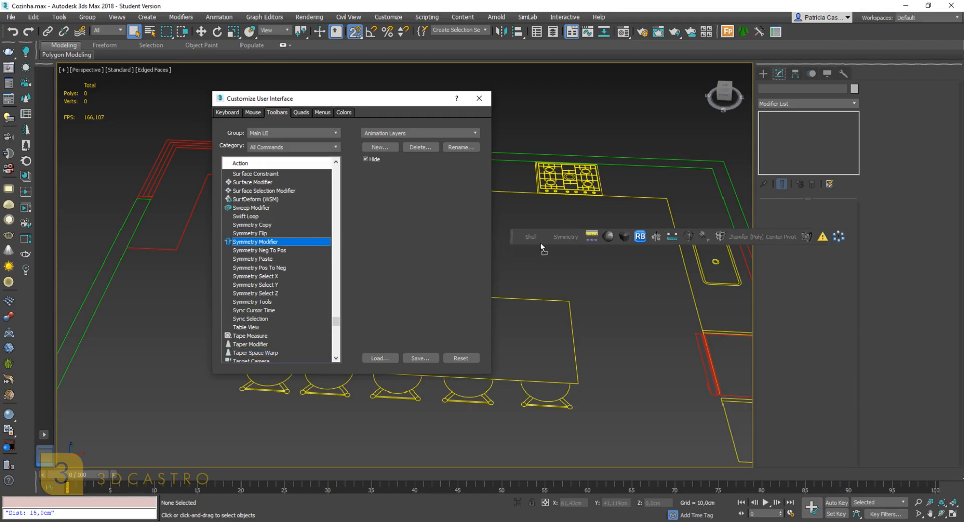
Look through the actions following Symmetry Modifier, past the Taper and Target entries, down to Target Weld Edge (Poly)
key(Down)
key(Down)
key(Down)
key(Down)
key(Down)
key(Down)
key(Down)
key(Down)
key(Down)
key(Down)
key(Down)
key(Down)
key(Down)
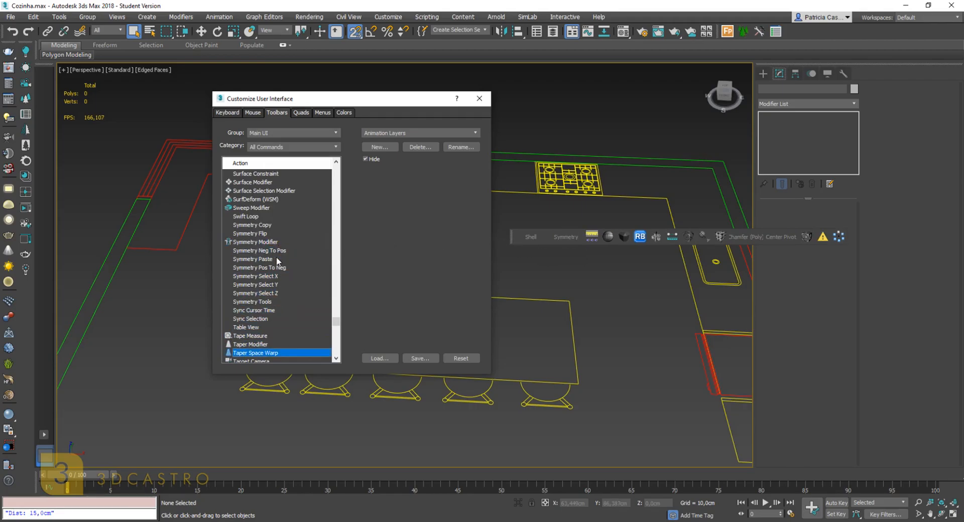
key(Down)
key(Down)
key(Down)
key(Down)
key(Down)
key(Down)
key(Down)
key(Down)
key(Down)
key(Down)
key(Down)
key(Down)
key(Down)
key(Down)
key(Down)
key(Down)
key(Down)
key(Down)
key(Down)
key(Down)
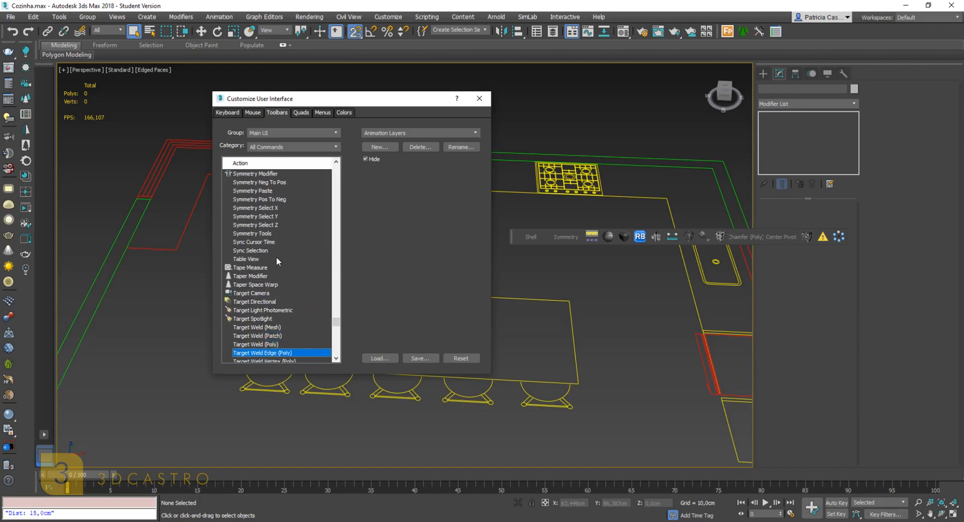
Find the Text Shape command among the actions and add it to the custom toolbar between Shell and Symmetry
key(Down)
key(Down)
key(Down)
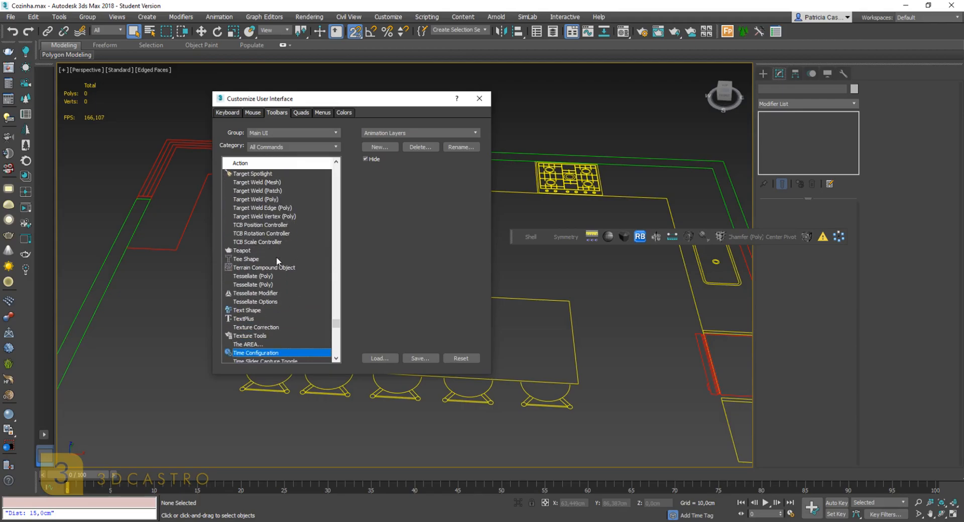
click(247, 302)
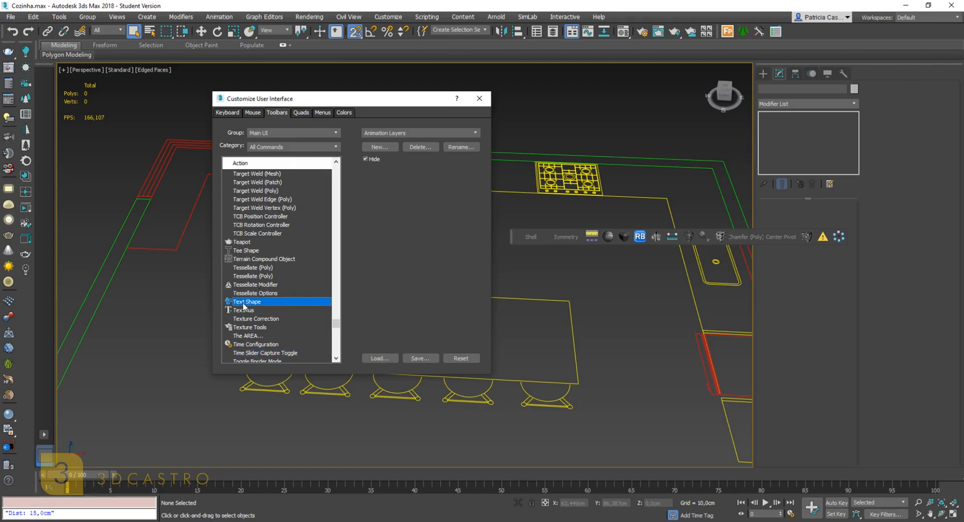
click(240, 309)
click(241, 301)
drag(236, 301, 550, 241)
Look through the actions following Text Shape, past the Texture and Time entries, down to Toggle Dynamics Explorer
key(Down)
key(Down)
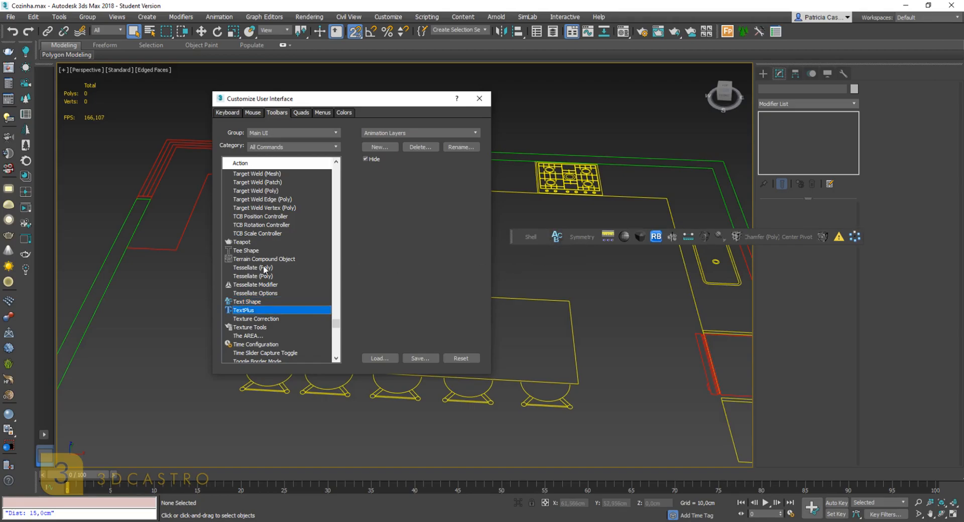
key(Down)
key(Down)
key(Down)
key(Down)
key(Down)
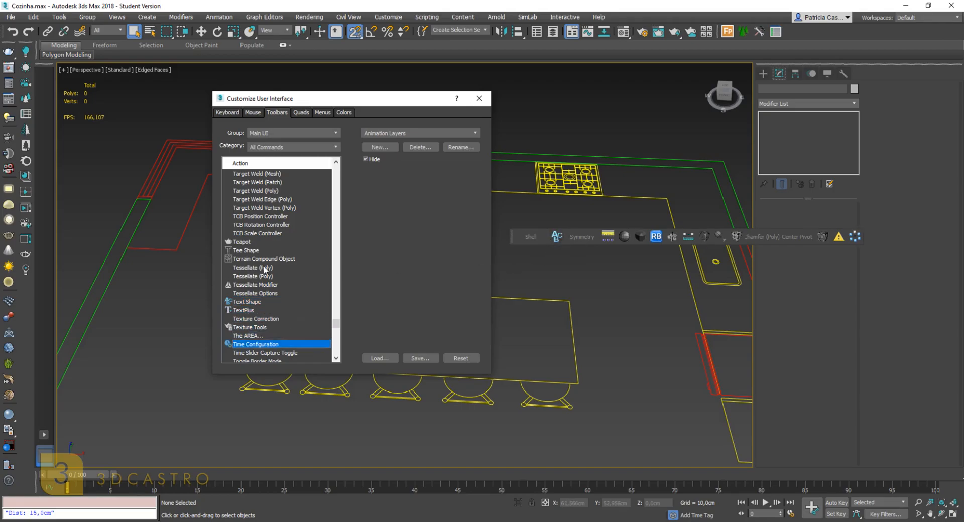
key(Down)
key(Down)
key(Down)
key(Down)
key(Down)
key(Down)
key(Down)
key(Down)
key(Down)
key(Down)
key(Down)
key(Down)
key(Down)
key(Down)
key(Down)
key(Down)
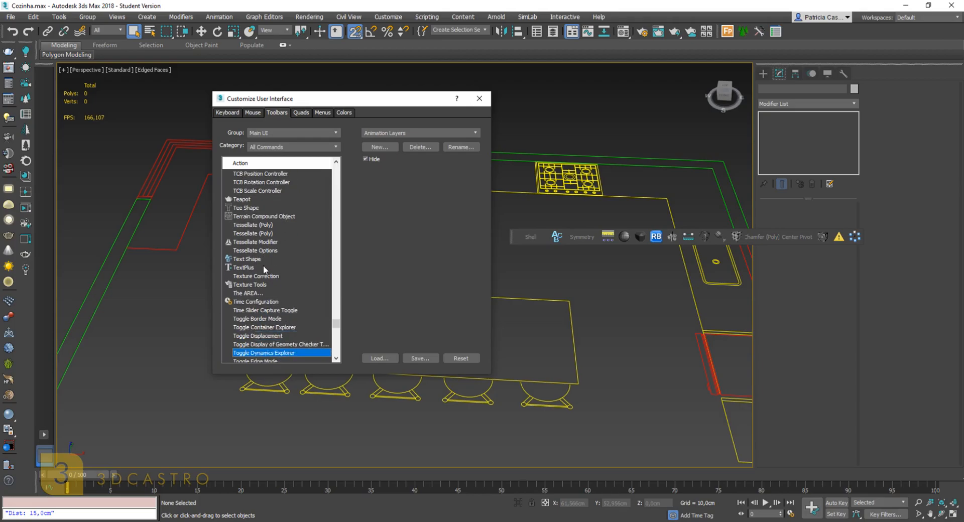
Look through the remaining Toggle entries and the first Tool entries in the action list, down to Tool - Dodge
key(Down)
key(Down)
key(Down)
key(Down)
key(Down)
key(Down)
key(Down)
key(Down)
key(Down)
key(Down)
key(Down)
key(Down)
key(Down)
key(Down)
key(Down)
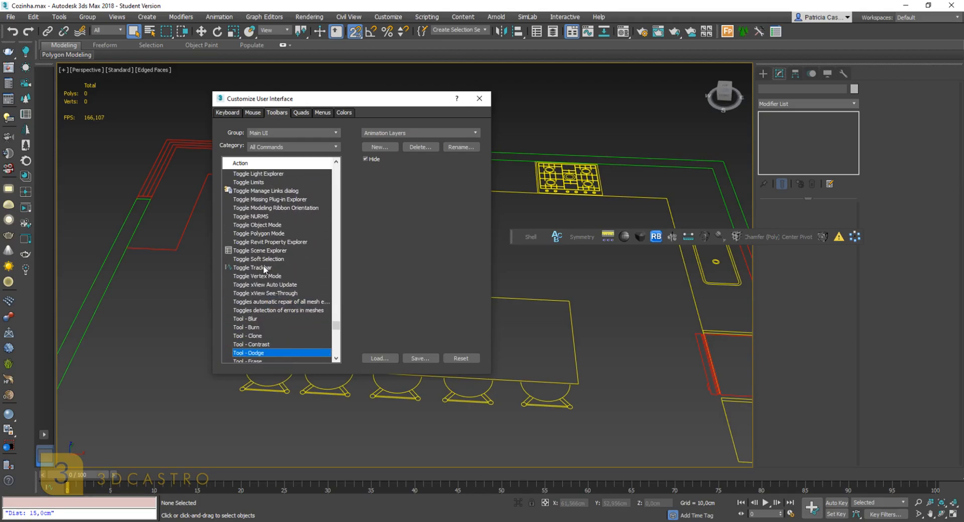
Look through the remaining Tool entries and the Topo entries in the action list, down to Topo Tatter
key(Down)
key(Down)
key(Down)
key(Down)
key(Down)
key(Down)
key(Down)
key(Down)
key(Down)
key(Down)
key(Down)
key(Down)
key(Down)
key(Down)
key(Down)
key(Down)
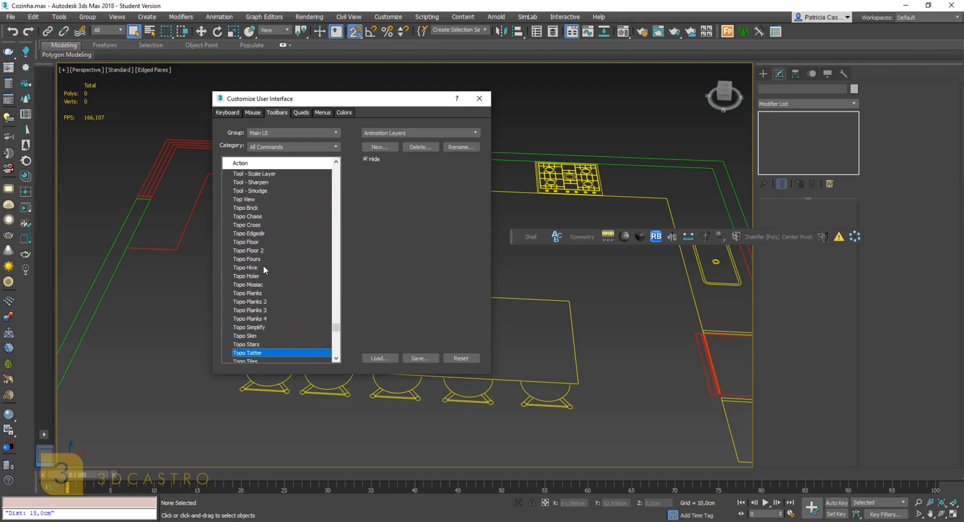
Look through the Trackbar, Transform and Trim entries in the action list, down to the second Trim Motion Paths command
key(Down)
key(Down)
key(Down)
key(Down)
key(Down)
key(Down)
key(Down)
key(Down)
key(Down)
key(Down)
key(Down)
key(Down)
key(Down)
key(Down)
key(Down)
key(Down)
key(Down)
key(Down)
key(Down)
key(Down)
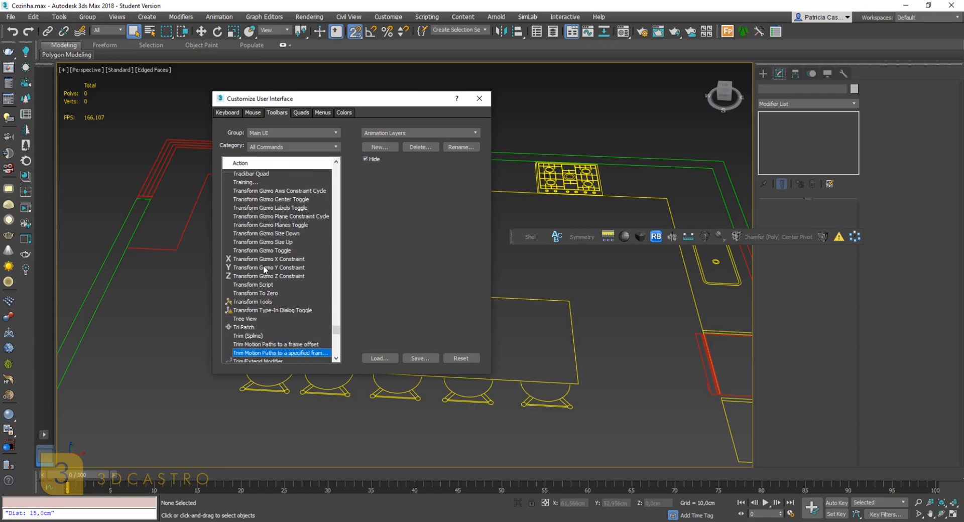
Find the Twist Modifier command among the actions and add it to the custom toolbar between Text and Symmetry
key(Down)
key(Down)
key(Down)
key(Down)
key(Down)
key(Down)
key(Down)
key(Down)
key(Down)
key(Down)
key(Down)
key(Down)
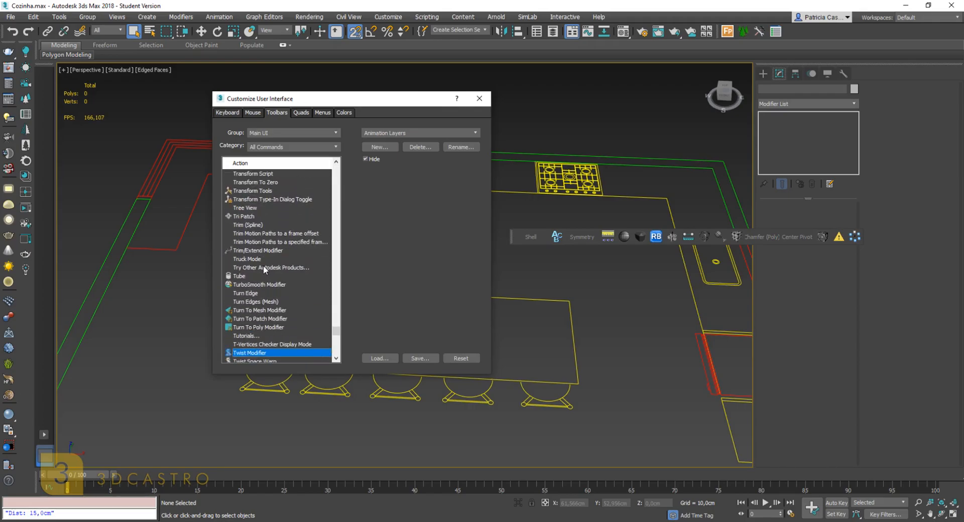
key(Down)
key(Down)
key(Down)
key(Down)
key(Down)
key(Down)
key(Down)
key(Down)
key(Down)
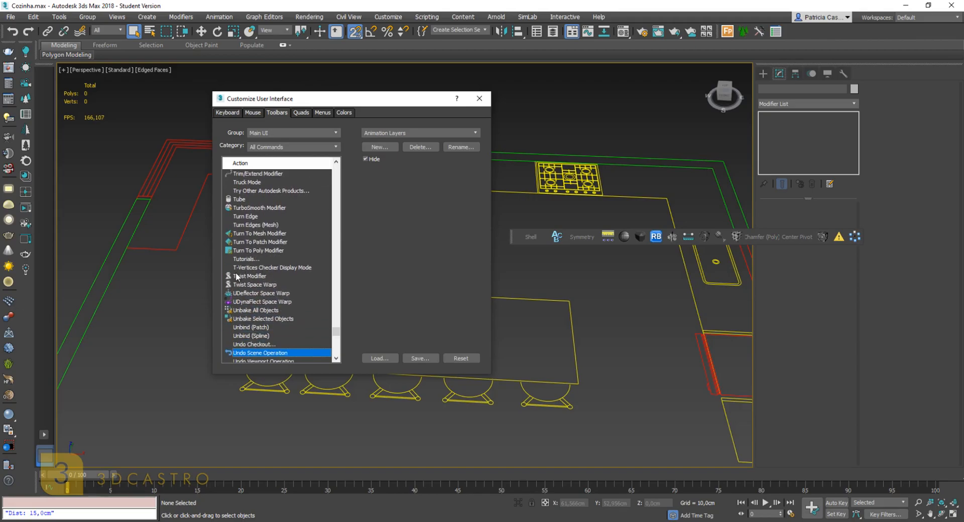
drag(239, 276, 541, 237)
Look through the actions following Twist Modifier, past the Undo, Unfreeze, Unhide and Unify entries, down to Unload Container
key(Down)
key(Down)
key(Down)
key(Down)
key(Down)
key(Down)
key(Down)
key(Down)
key(Down)
key(Down)
key(Down)
key(Down)
key(Down)
key(Down)
key(Down)
key(Down)
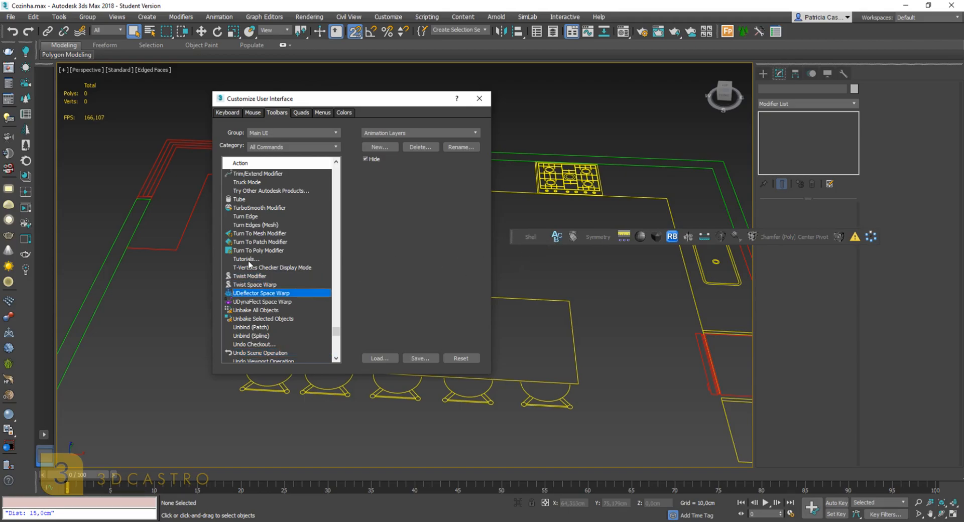
key(Down)
key(Down)
key(Down)
key(Down)
key(Down)
key(Down)
key(Down)
key(Down)
key(Down)
key(Down)
key(Down)
key(Down)
key(Down)
key(Down)
key(Down)
key(Down)
key(Down)
key(Down)
key(Down)
key(Down)
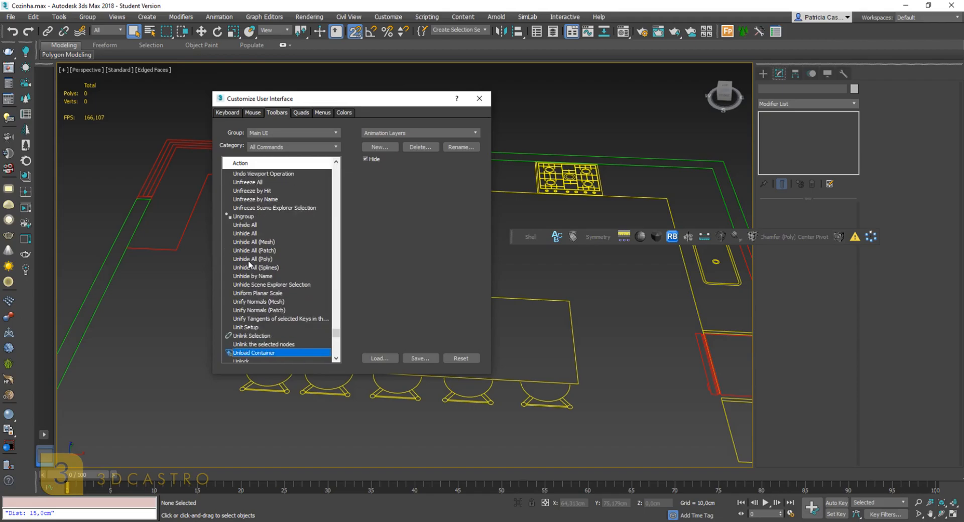
Look through the Unlock, UnShrink, Unwrap UVW and Update entries in the action list, down to Update Current Scene to MotionBuilder
key(Down)
key(Down)
key(Down)
key(Down)
key(Down)
key(Down)
key(Down)
key(Down)
key(Down)
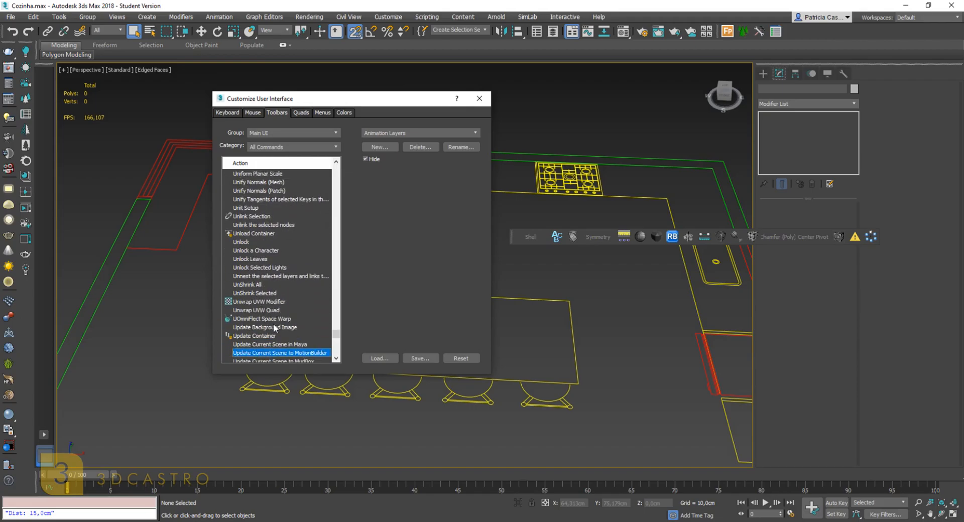
Look through the Unwrap UVW, Update and Use entries in the action list, down to Use Working Pivot
click(269, 302)
key(Down)
key(Down)
key(Down)
key(Down)
key(Down)
key(Down)
key(Down)
key(Down)
key(Down)
key(Down)
key(Down)
key(Down)
key(Down)
key(Down)
key(Down)
key(Down)
key(Down)
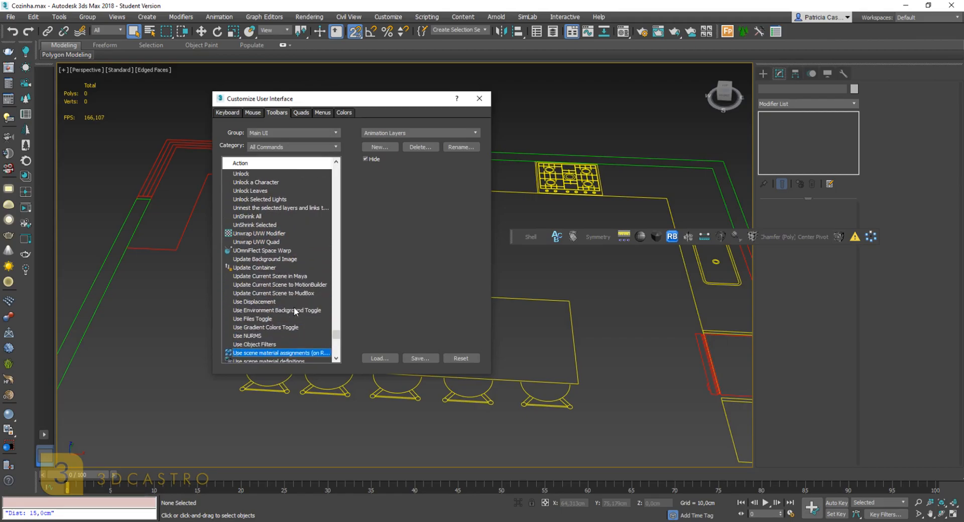
key(Down)
key(Down)
key(Down)
key(Down)
key(Down)
key(Down)
key(Down)
key(Down)
key(Down)
key(Down)
key(Down)
key(Down)
key(Down)
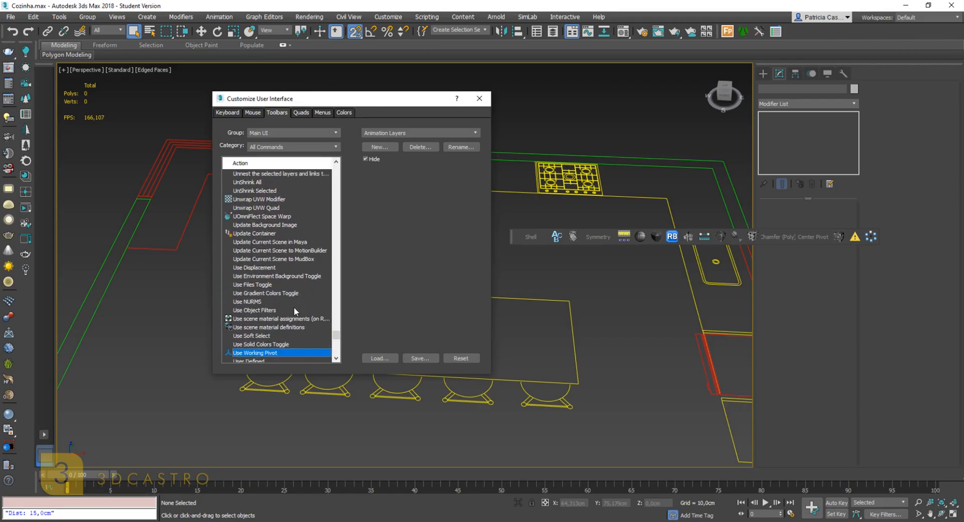
Find the UVW Map Modifier command among the UV actions and add it to the custom toolbar between Shell and Text
key(Down)
key(Down)
key(Down)
key(Down)
key(Down)
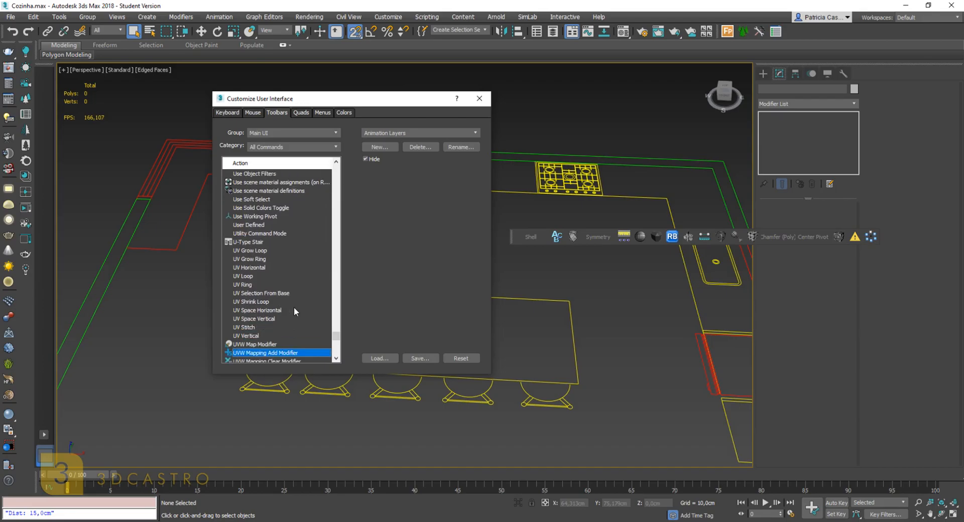
drag(268, 336, 543, 241)
Look through the UVW, Vertex, Video Post and first View entries in the action list, down to View Coordinate System
key(Down)
key(Down)
key(Down)
key(Down)
key(Down)
key(Down)
key(Down)
key(Down)
key(Down)
key(Down)
key(Down)
key(Down)
key(Down)
key(Down)
key(Down)
key(Down)
key(Down)
key(Down)
key(Down)
key(Down)
key(Down)
key(Down)
key(Down)
key(Down)
key(Down)
key(Down)
key(Down)
key(Down)
key(Down)
key(Down)
key(Down)
key(Down)
key(Down)
key(Down)
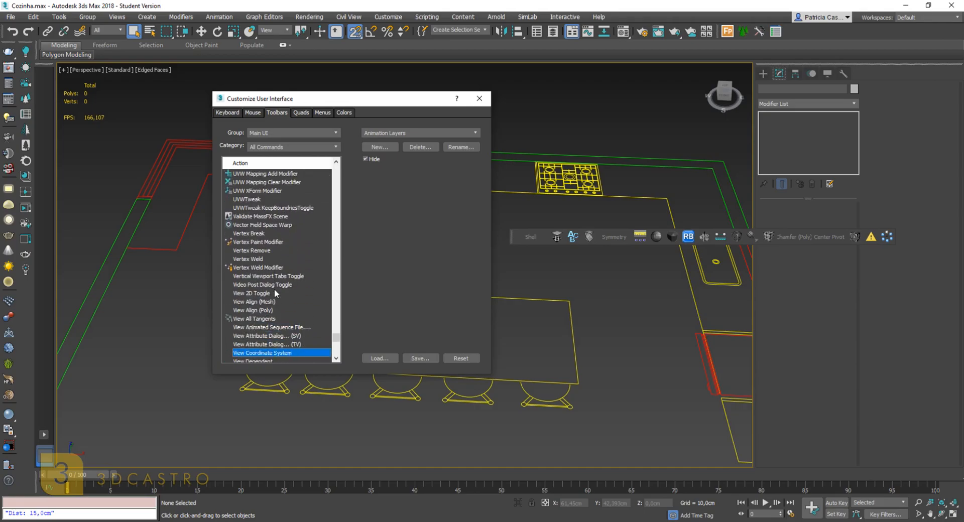
Look through the Viewport and Virtual Viewport entries in the action list, down to Visible Edge (Mesh)
key(Down)
key(Down)
key(Down)
key(Down)
key(Down)
key(Down)
key(Down)
key(Down)
key(Down)
key(Down)
key(Down)
key(Down)
key(Down)
key(Down)
key(Down)
key(Down)
key(Down)
key(Down)
key(Down)
key(Down)
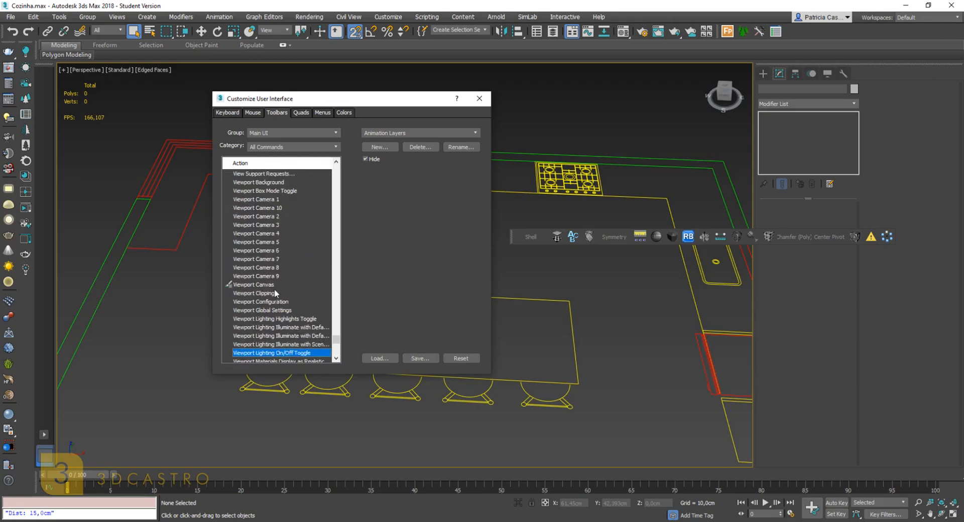
key(Down)
key(Down)
key(Down)
key(Down)
key(Down)
key(Down)
key(Down)
key(Down)
key(Down)
key(Down)
key(Down)
key(Down)
key(Down)
key(Down)
key(Down)
key(Down)
key(Down)
key(Down)
key(Down)
key(Down)
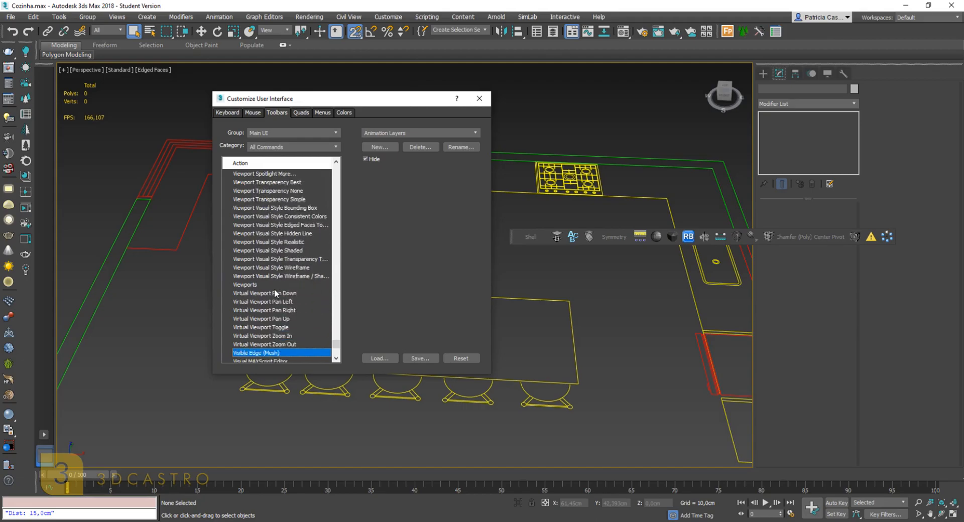
Look through the remaining actions, past the XYZ, Yaw Viewport and Zoom entries, to the end of the list at Zoom Viewport Out
key(Down)
key(Down)
key(Down)
key(Down)
key(Down)
key(Down)
key(Down)
key(Down)
key(Down)
key(Down)
key(Down)
key(Down)
key(Down)
key(Down)
key(Down)
key(Down)
key(Down)
key(Down)
key(Down)
key(Down)
key(Down)
key(Down)
key(Down)
key(Down)
key(Down)
key(Down)
key(Down)
key(Down)
key(Down)
key(Down)
key(Down)
key(Down)
key(Down)
key(Down)
key(Down)
key(Down)
key(Down)
key(Down)
key(Down)
key(Down)
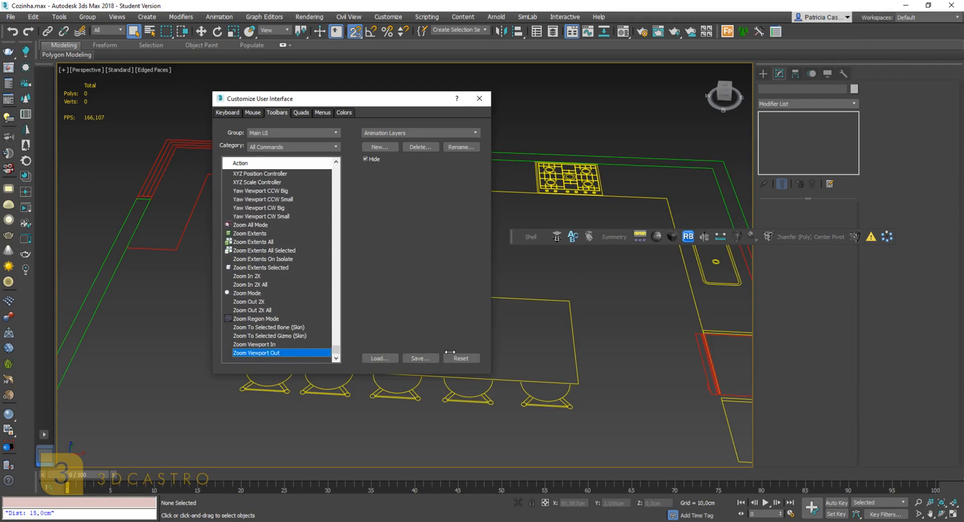
Save the customized interface as MaxStartUI in the UI folder, replacing the existing file
click(428, 358)
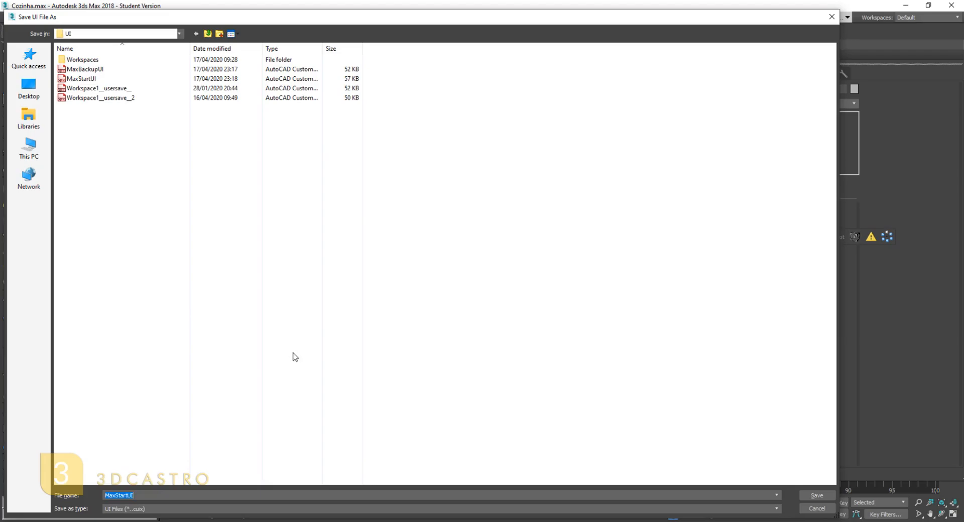
click(824, 498)
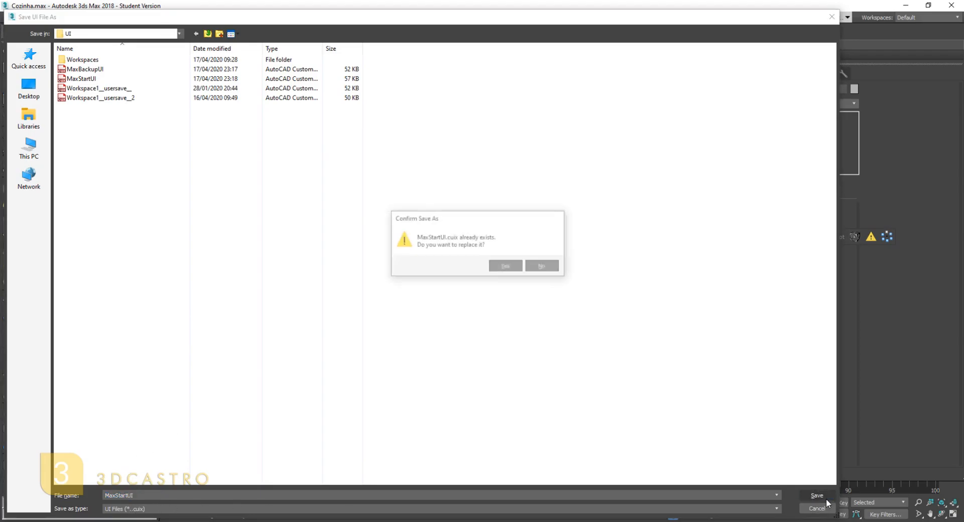
click(509, 270)
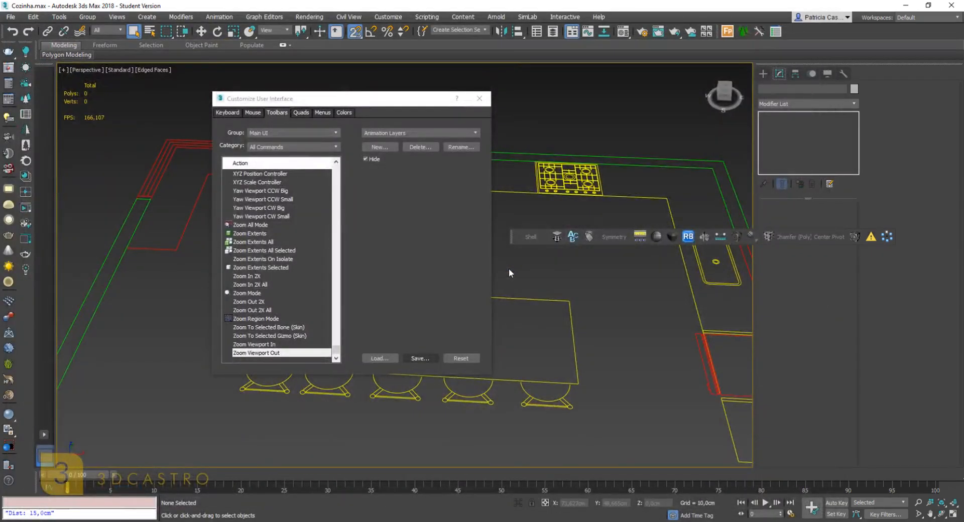
Close the interface customization and dock the floating custom toolbar directly beneath the main toolbar
click(480, 98)
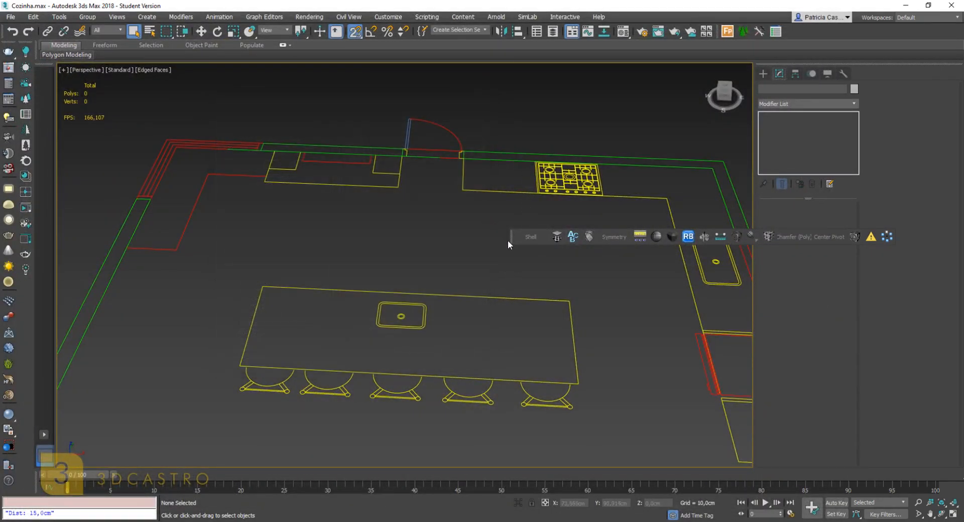
drag(506, 233, 57, 48)
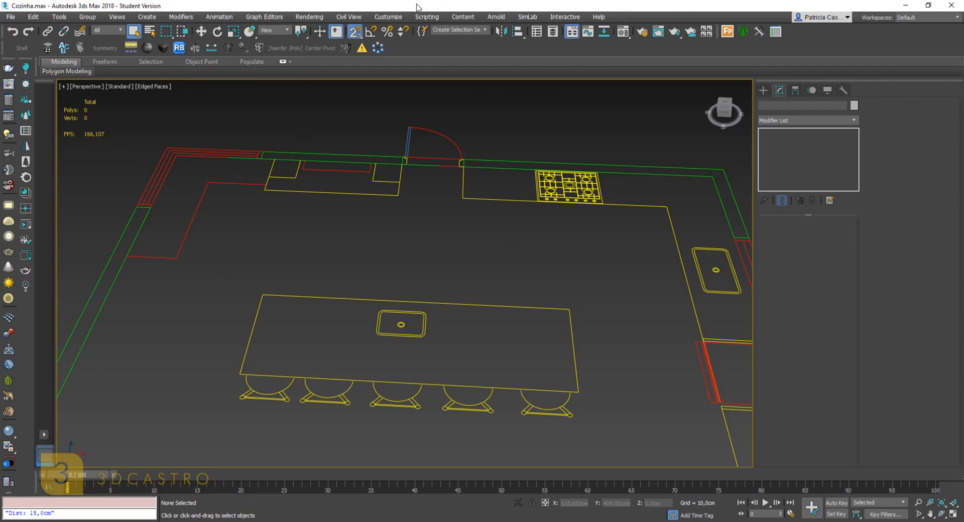
Save the current layout as the custom UI scheme MaxStartUI, accepting the scheme options
click(397, 18)
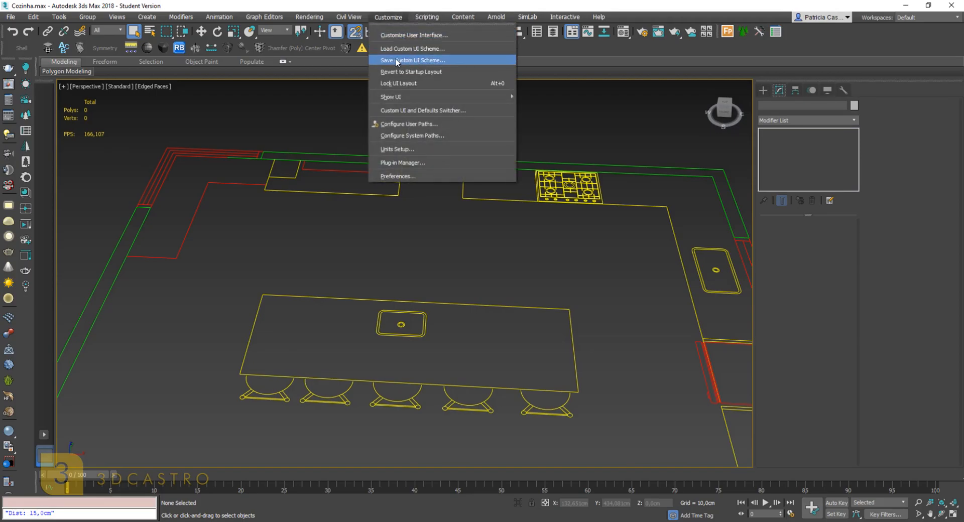
click(430, 61)
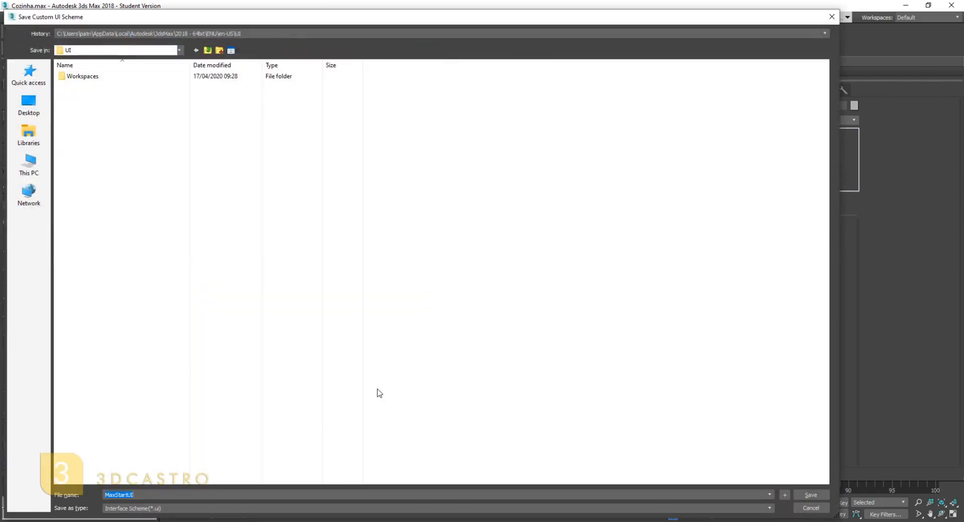
click(811, 495)
click(415, 315)
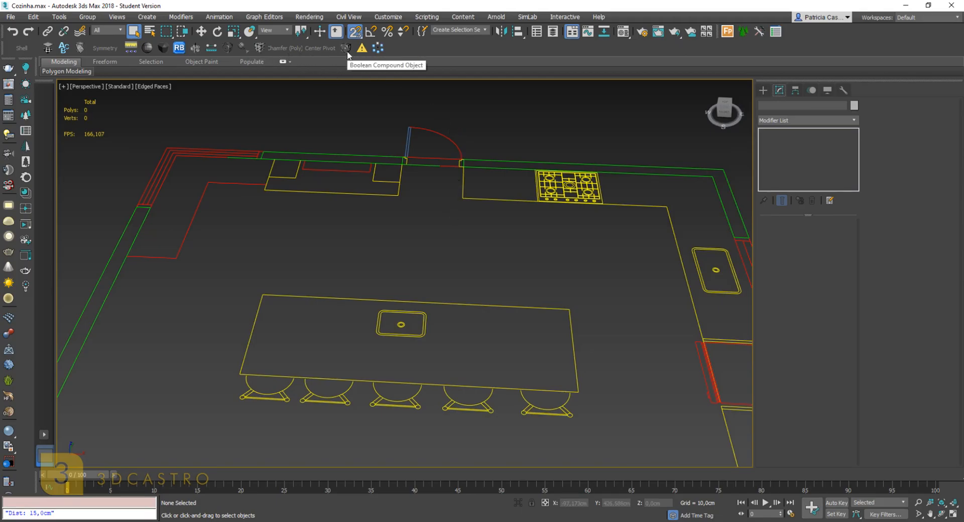
Switch the viewport from Perspective to the Top view and frame the whole kitchen floor plan
alt+middle_drag(401, 187, 412, 193)
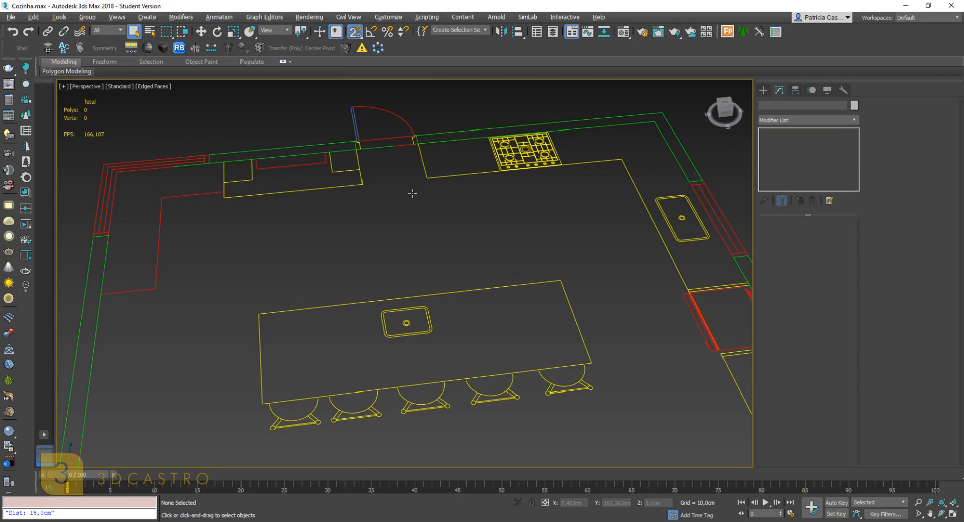
key(t)
scroll(408, 194, down, 2)
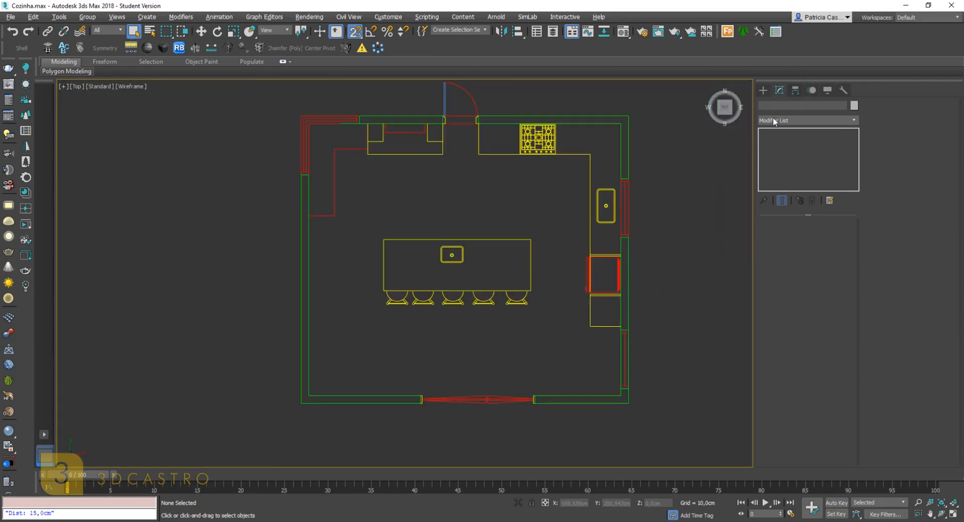
scroll(598, 151, up, 2)
scroll(581, 156, down, 2)
middle_drag(581, 155, 557, 164)
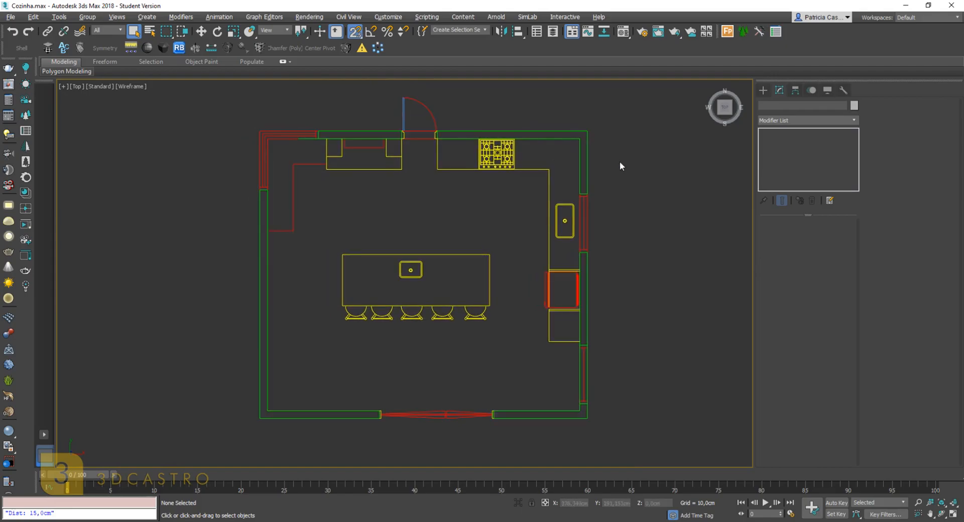